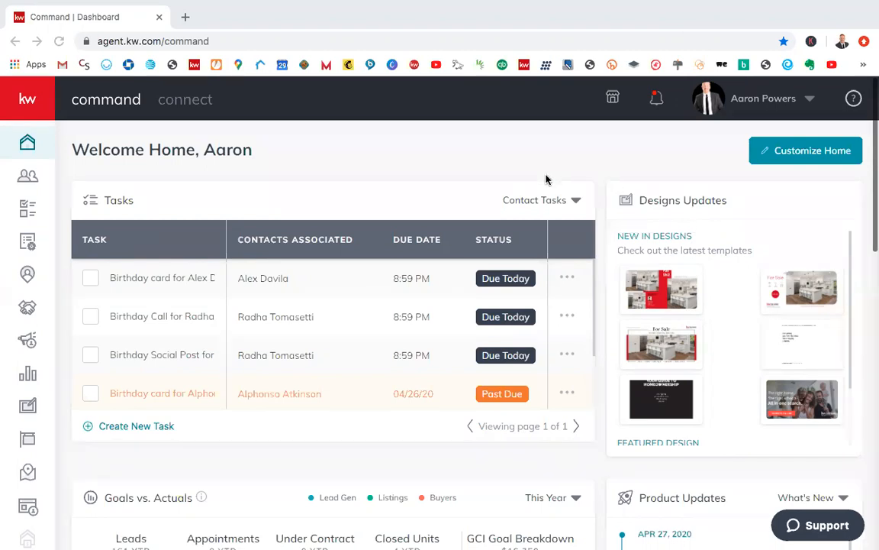
{"action": "key", "text": "ctrl+Left"}
{"action": "key", "text": "ctrl+Up"}
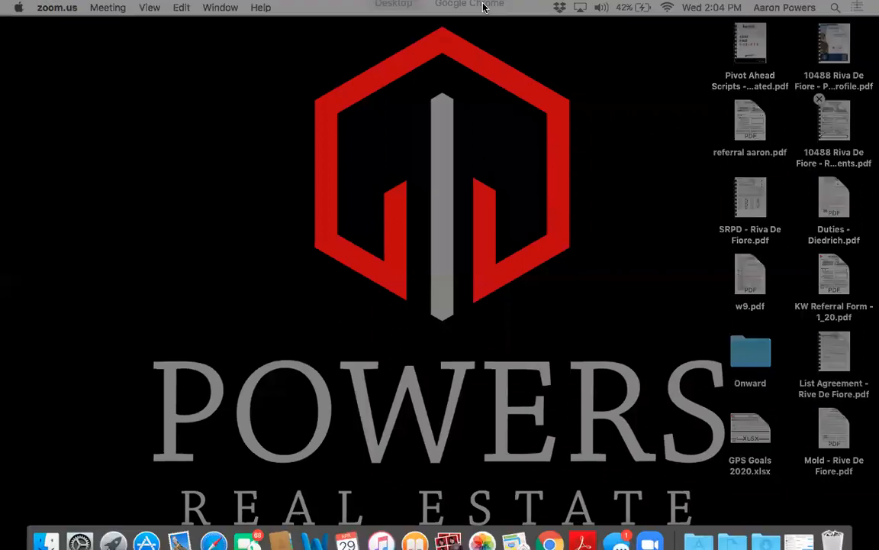
{"action": "left_click", "coordinate": [489, 46]}
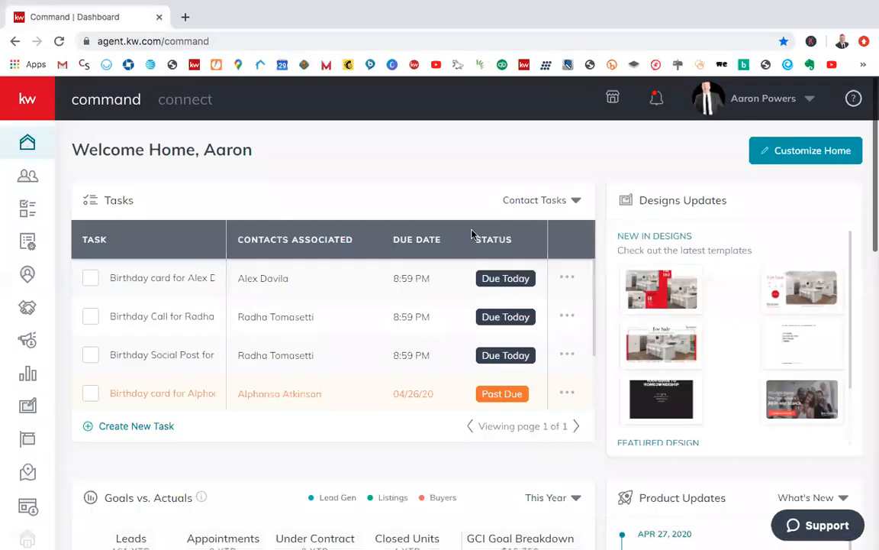
{"action": "key", "text": "ctrl+Left"}
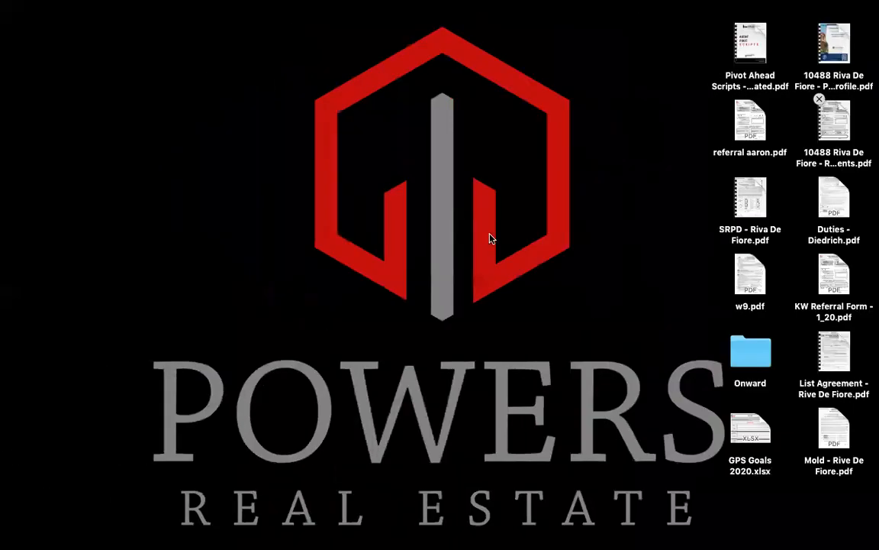
{"action": "key", "text": "ctrl+Up"}
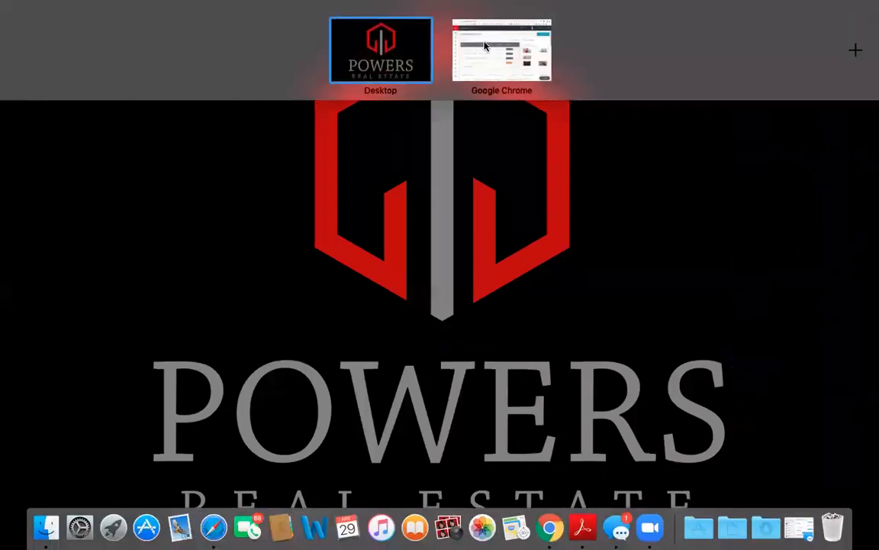
{"action": "left_click", "coordinate": [488, 46]}
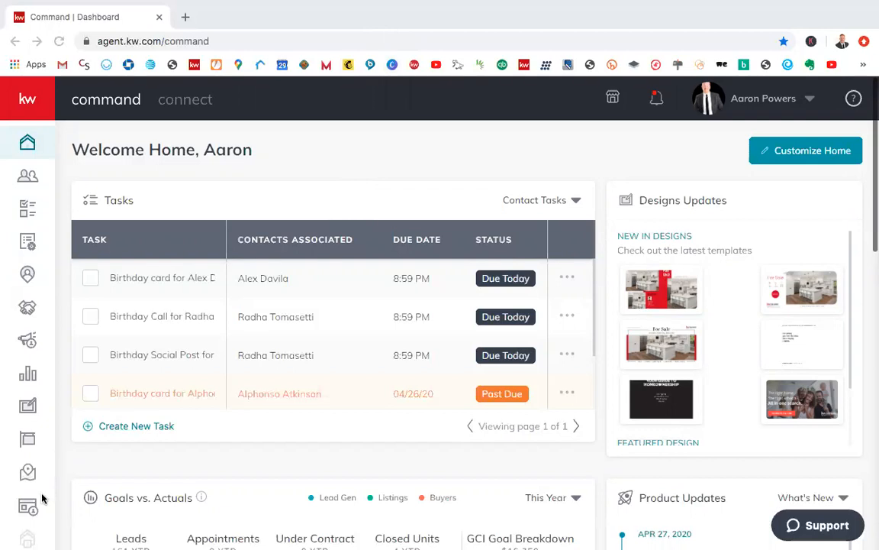
{"action": "scroll", "coordinate": [34, 458], "scroll_direction": "down", "scroll_amount": 1}
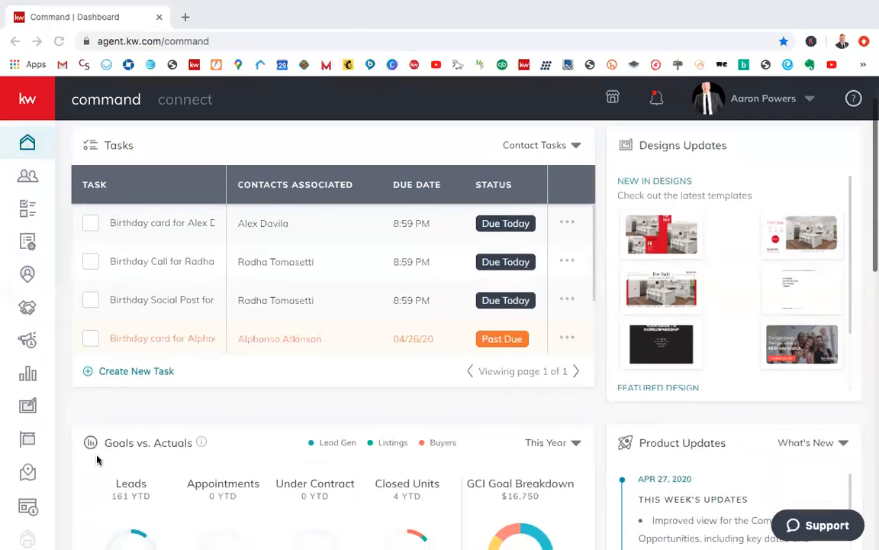
{"action": "left_click", "coordinate": [36, 436]}
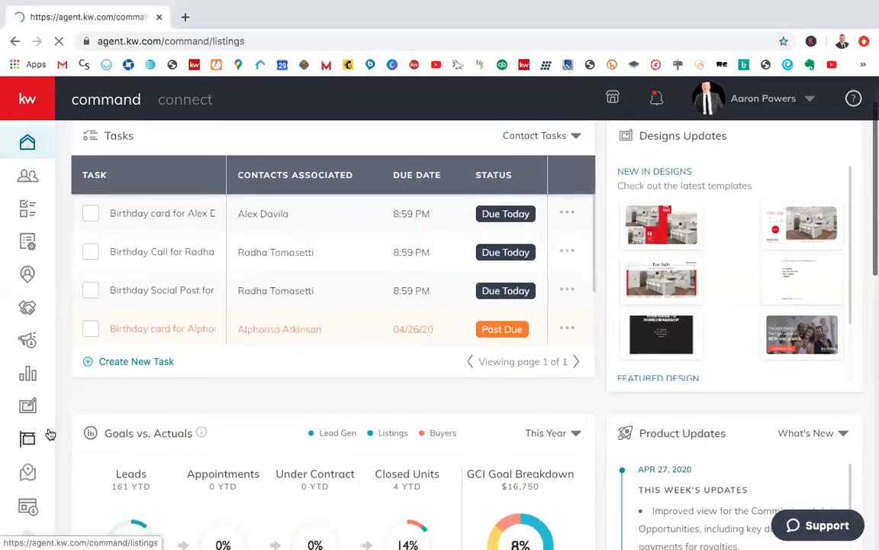
{"action": "left_click", "coordinate": [46, 141]}
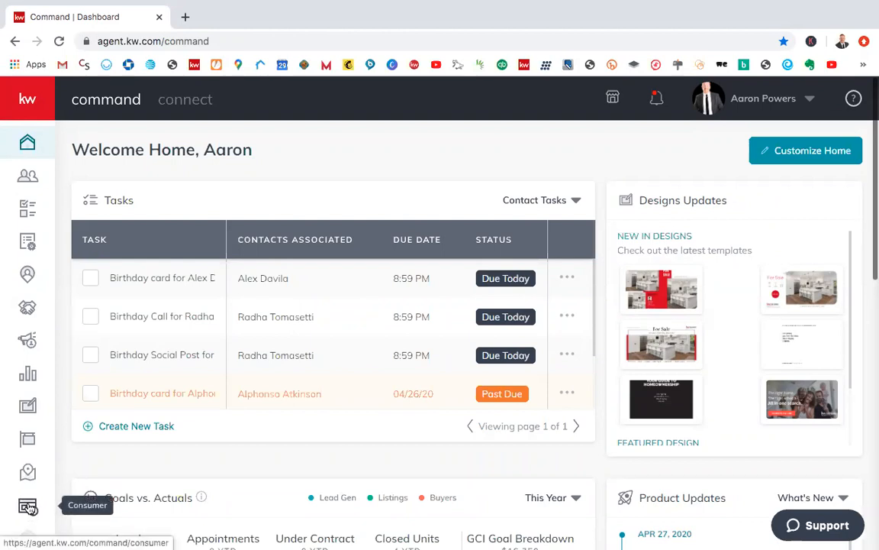
Step: Open the Consumer section, look at Guide Builder briefly, and return to the list of landing pages
{"action": "left_click", "coordinate": [28, 507]}
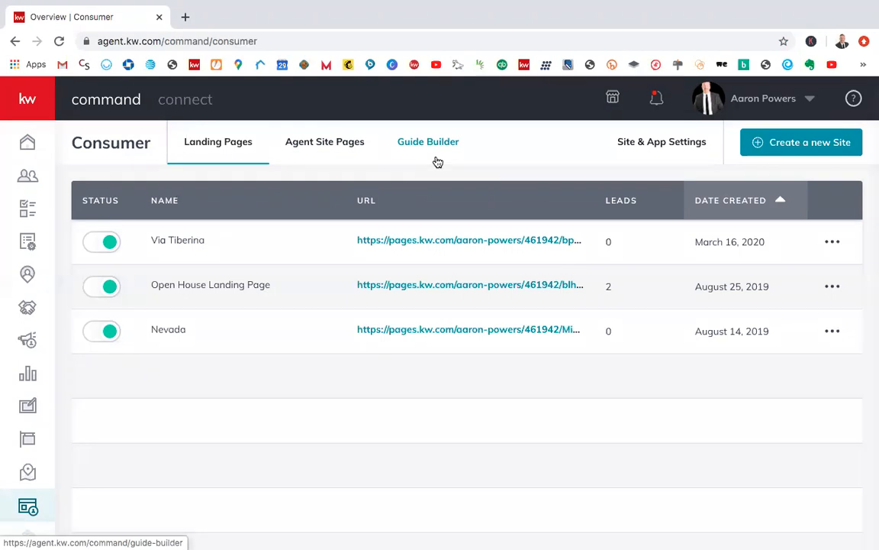
{"action": "left_click", "coordinate": [405, 141]}
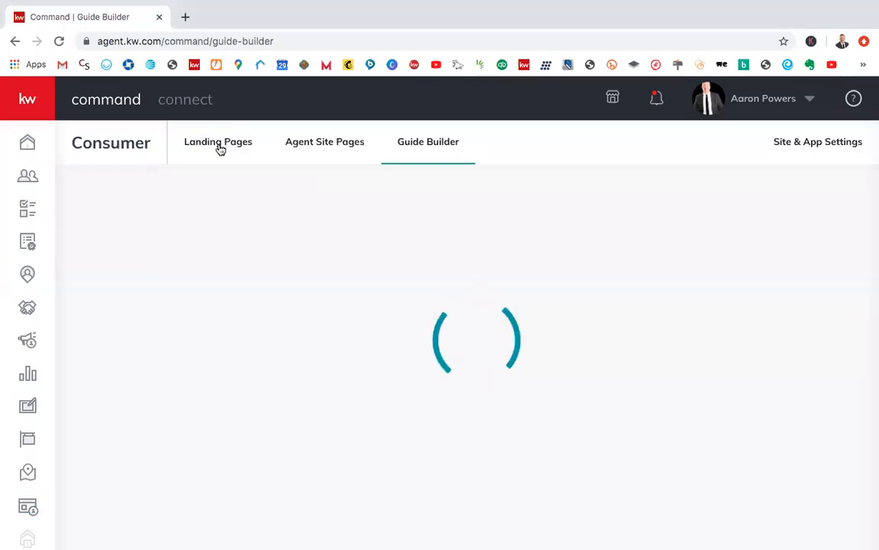
{"action": "left_click", "coordinate": [217, 143]}
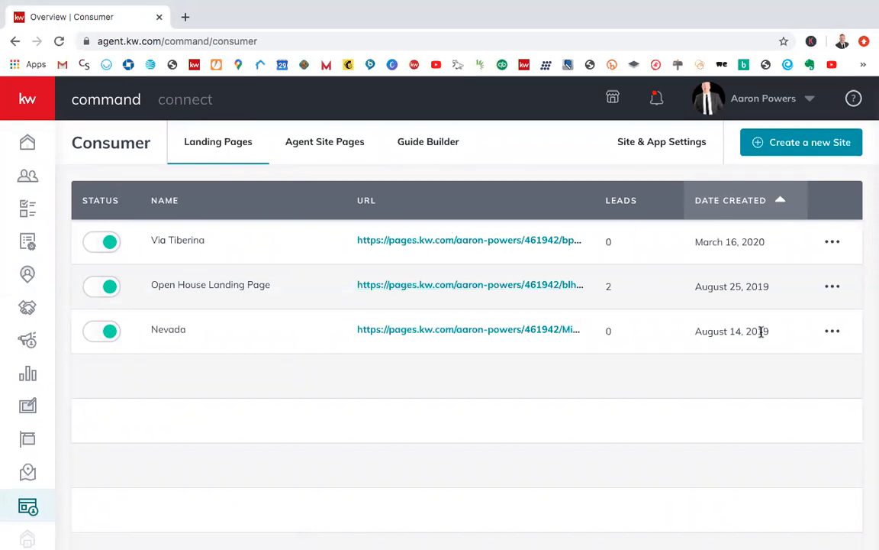
Step: Set the Via Tiberina landing page to inactive, and set it back to active
{"action": "left_click", "coordinate": [111, 252]}
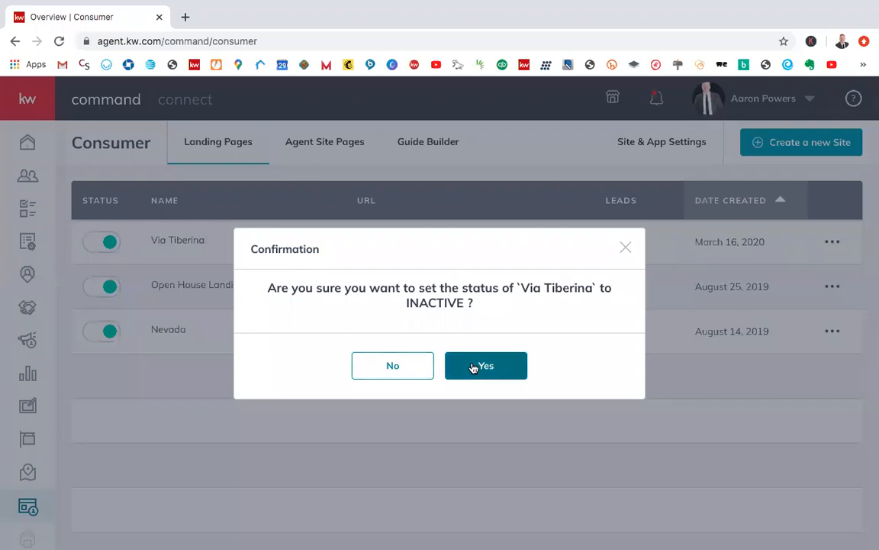
{"action": "left_click", "coordinate": [473, 368]}
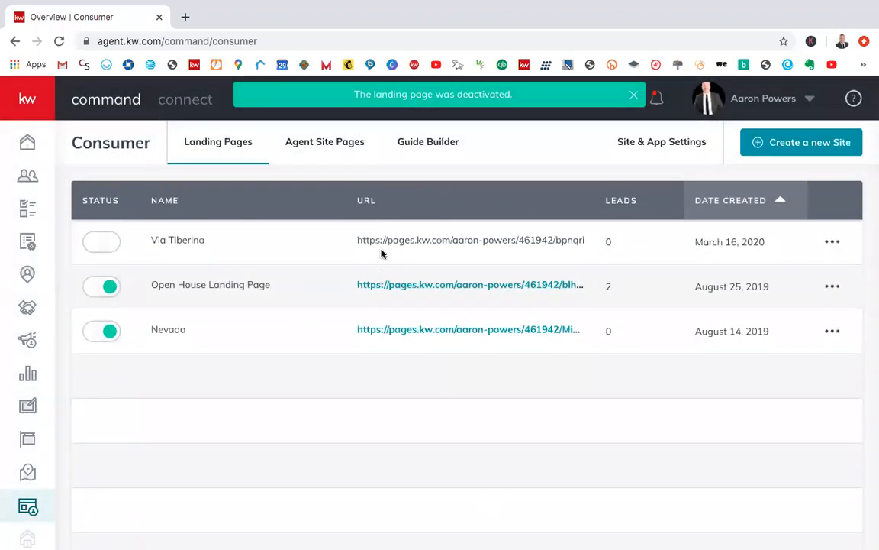
{"action": "left_click", "coordinate": [94, 241]}
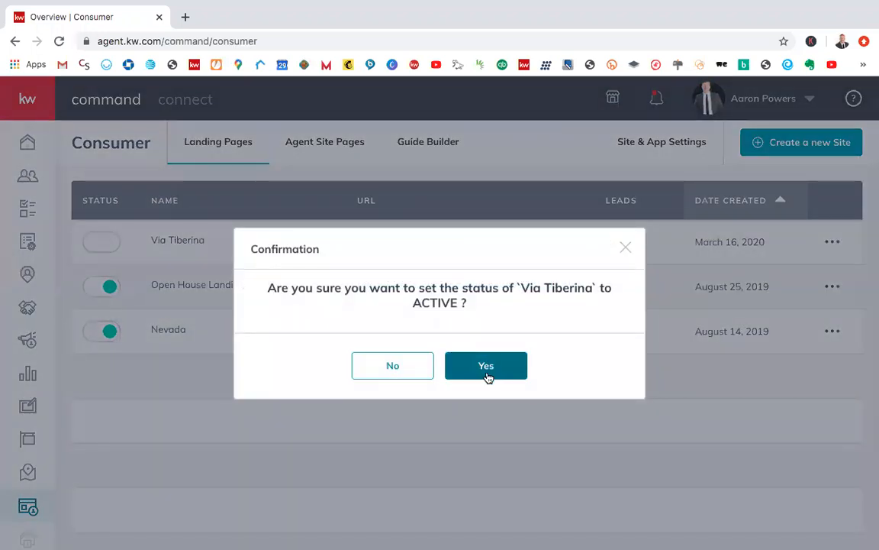
{"action": "left_click", "coordinate": [487, 374]}
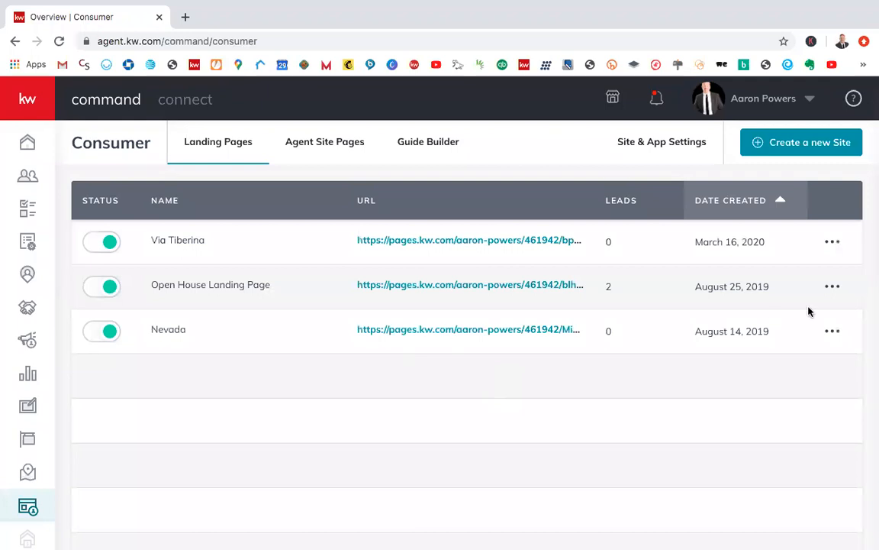
Step: Review the published Via Tiberina landing page from its header photo through the property details to the contact form, and close it
{"action": "left_click", "coordinate": [535, 241]}
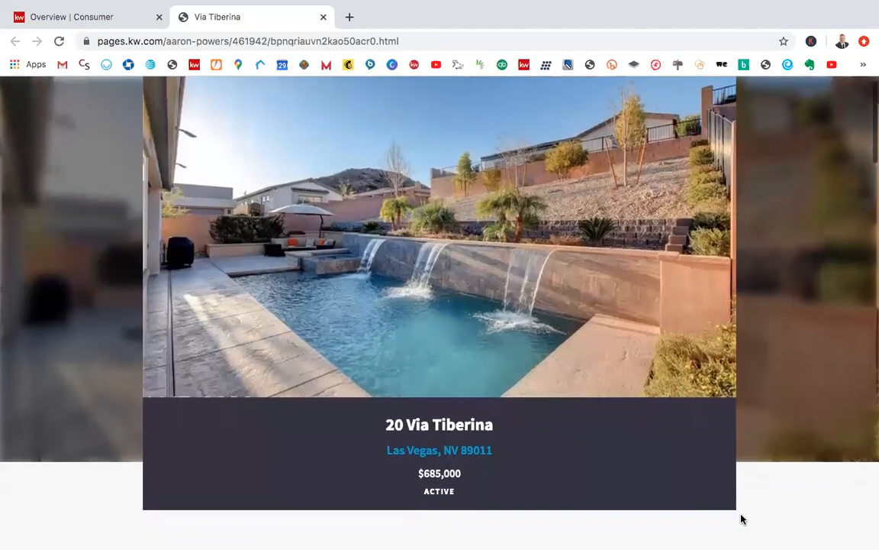
{"action": "scroll", "coordinate": [740, 519], "scroll_direction": "down", "scroll_amount": 3}
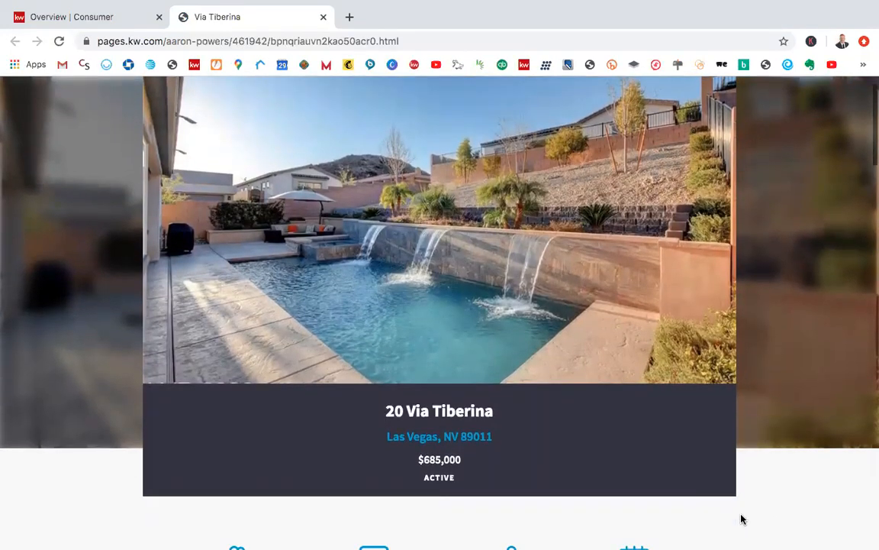
{"action": "scroll", "coordinate": [741, 519], "scroll_direction": "down", "scroll_amount": 3}
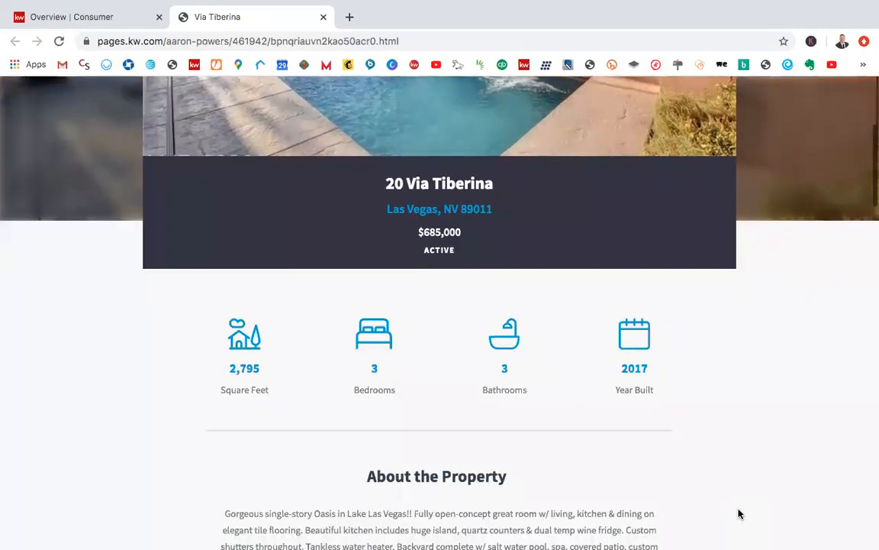
{"action": "scroll", "coordinate": [684, 468], "scroll_direction": "down", "scroll_amount": 1}
{"action": "scroll", "coordinate": [684, 468], "scroll_direction": "down", "scroll_amount": 1}
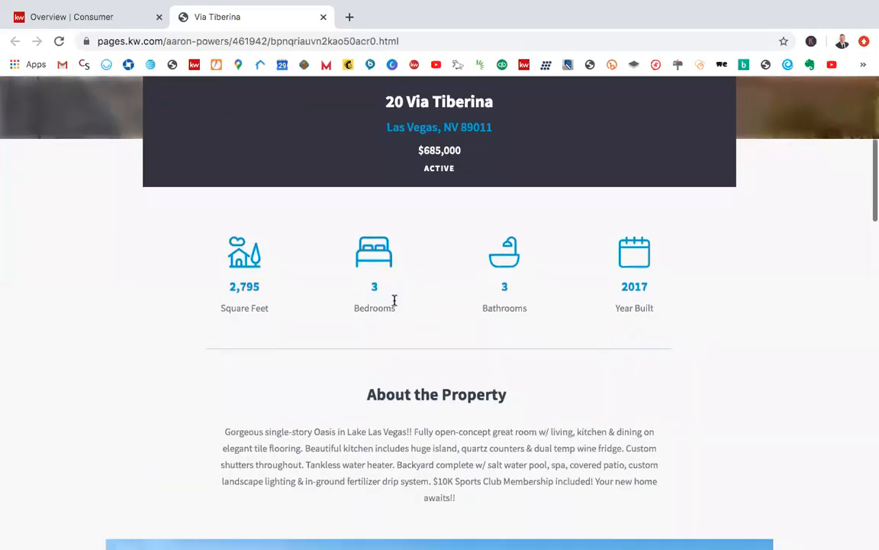
{"action": "scroll", "coordinate": [766, 388], "scroll_direction": "down", "scroll_amount": 10}
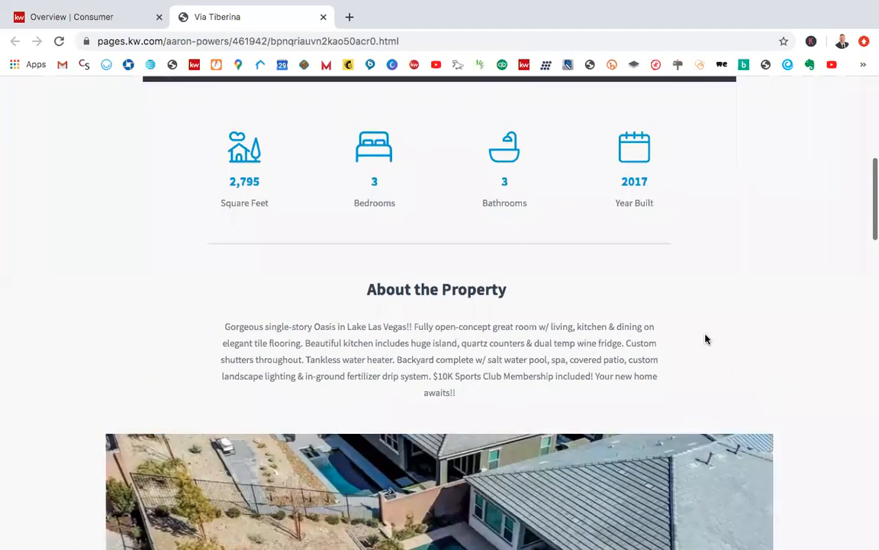
{"action": "scroll", "coordinate": [706, 338], "scroll_direction": "down", "scroll_amount": 2}
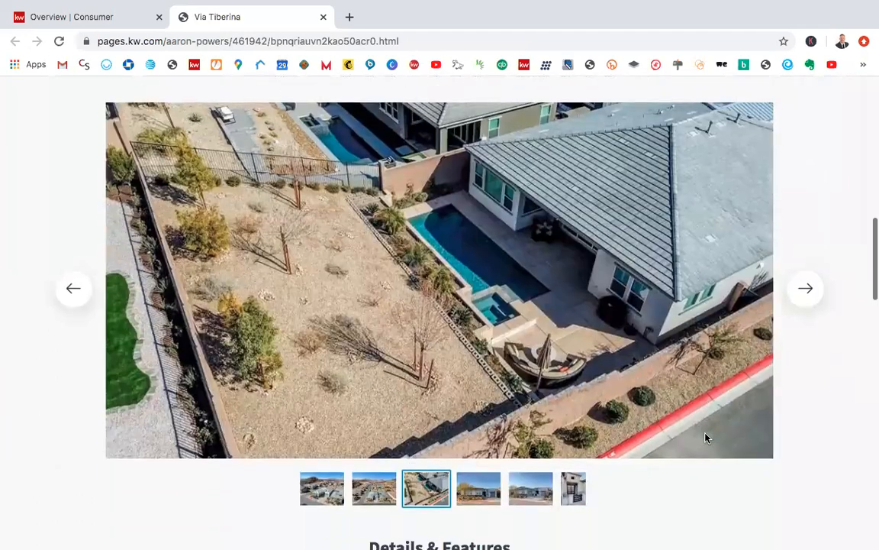
{"action": "scroll", "coordinate": [764, 443], "scroll_direction": "down", "scroll_amount": 7}
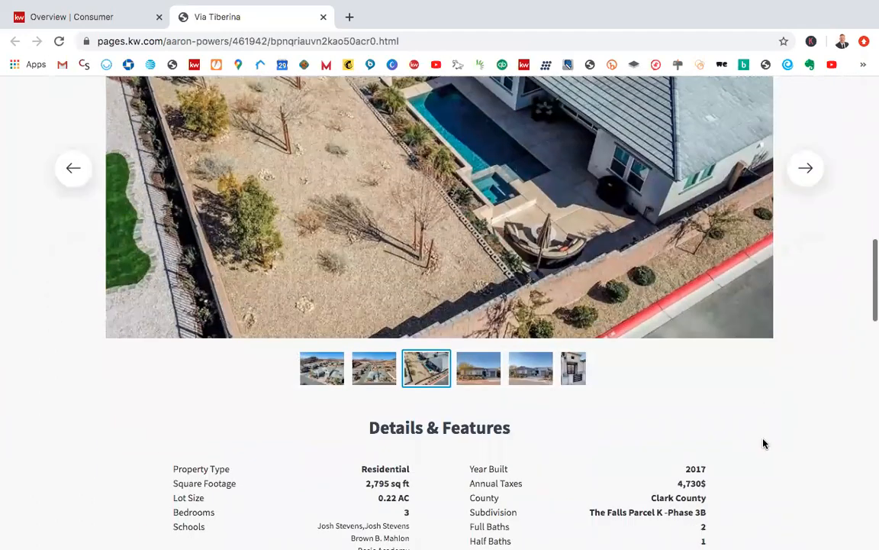
{"action": "scroll", "coordinate": [776, 322], "scroll_direction": "down", "scroll_amount": 18}
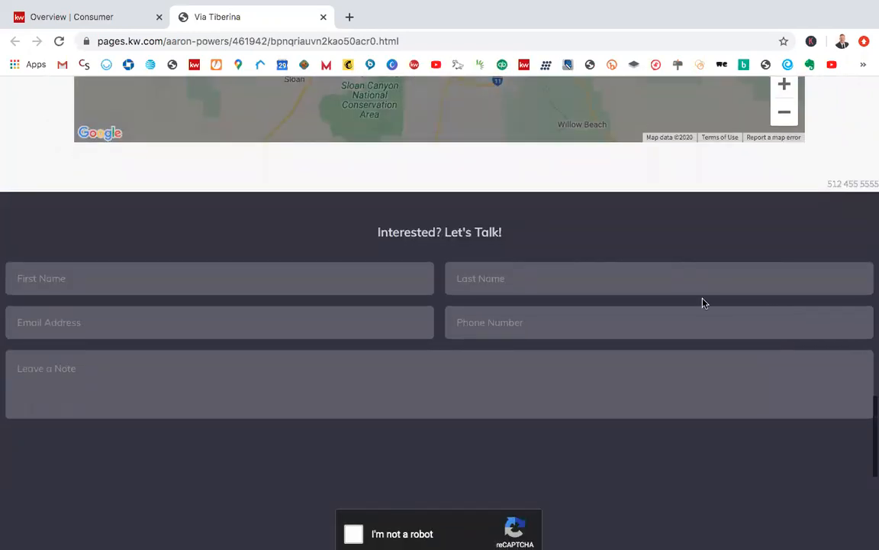
{"action": "scroll", "coordinate": [707, 321], "scroll_direction": "down", "scroll_amount": 1}
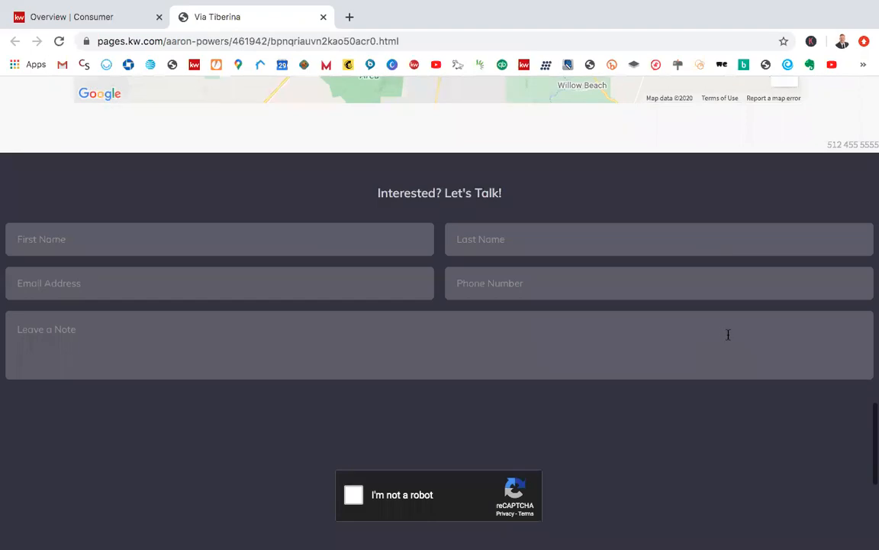
{"action": "scroll", "coordinate": [716, 327], "scroll_direction": "up", "scroll_amount": 20}
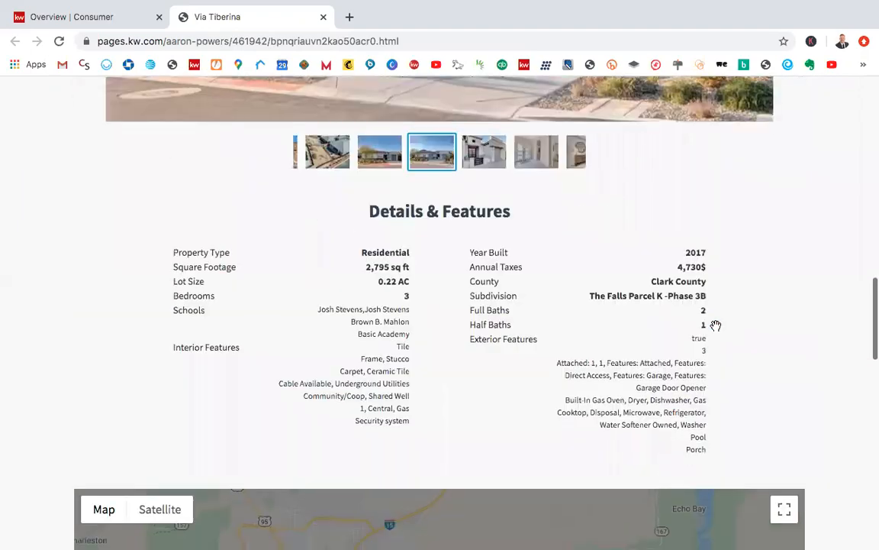
{"action": "scroll", "coordinate": [715, 330], "scroll_direction": "up", "scroll_amount": 15}
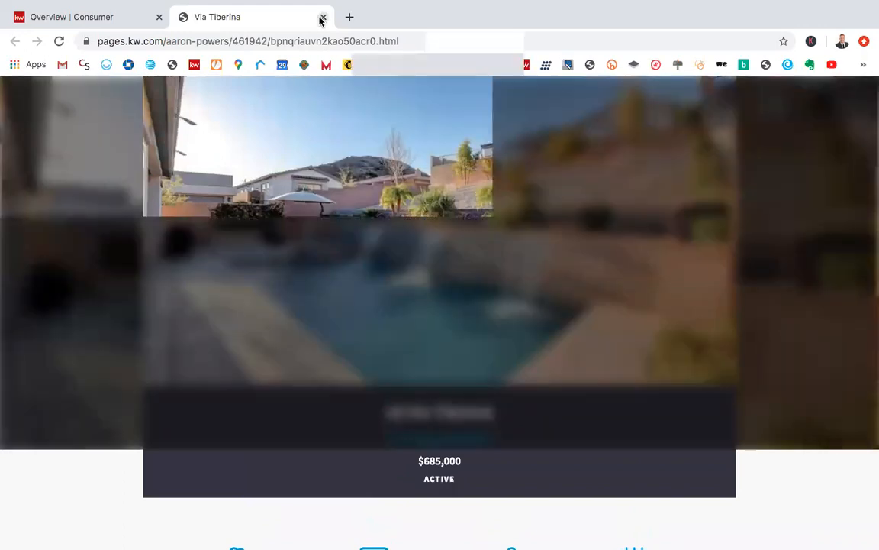
{"action": "left_click", "coordinate": [323, 17]}
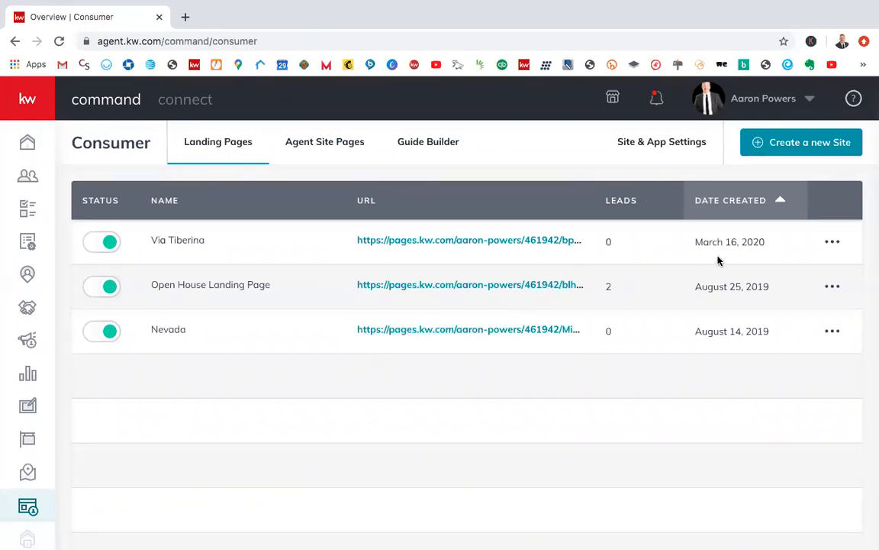
Step: Create a new site displayed as a standalone page
{"action": "left_click", "coordinate": [793, 145]}
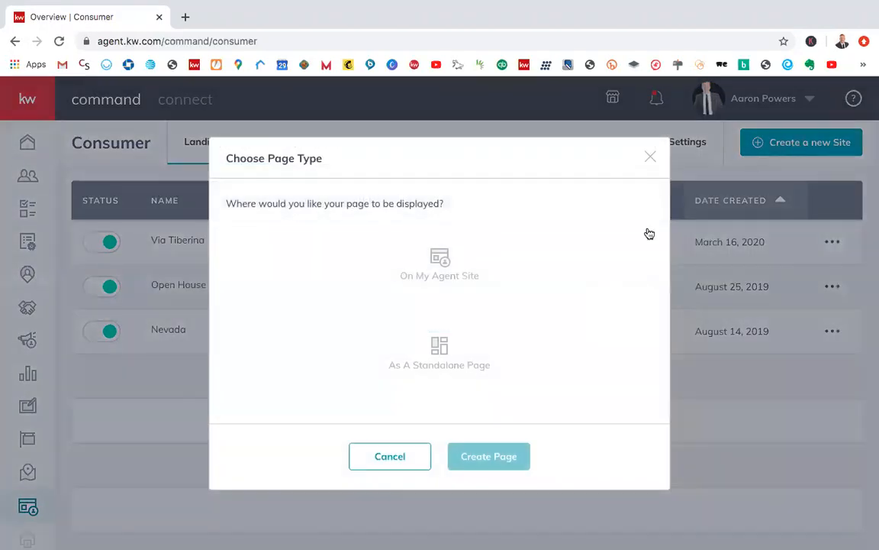
{"action": "left_click", "coordinate": [467, 355]}
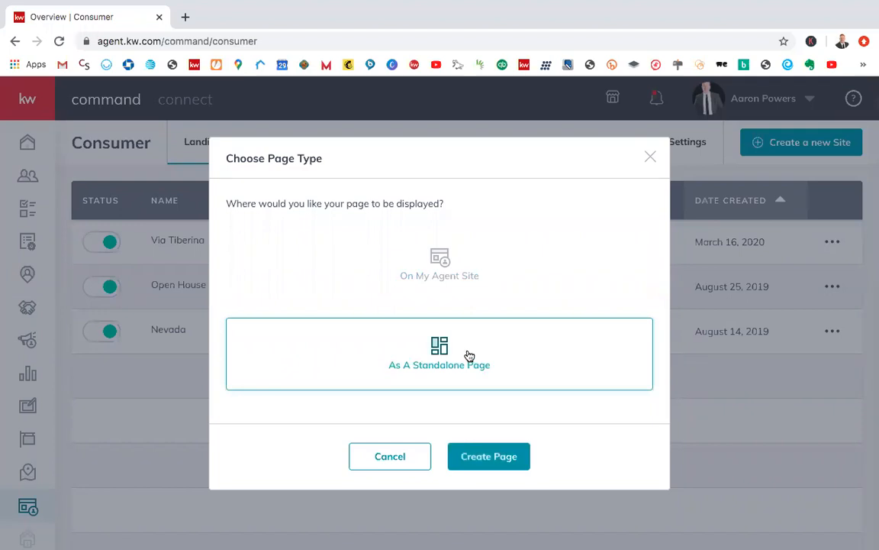
{"action": "left_click", "coordinate": [460, 267]}
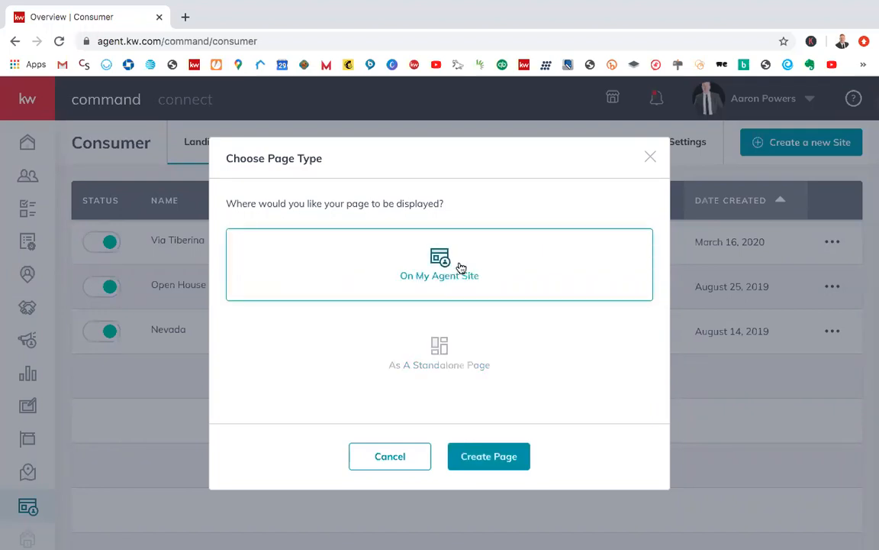
{"action": "left_click", "coordinate": [470, 358]}
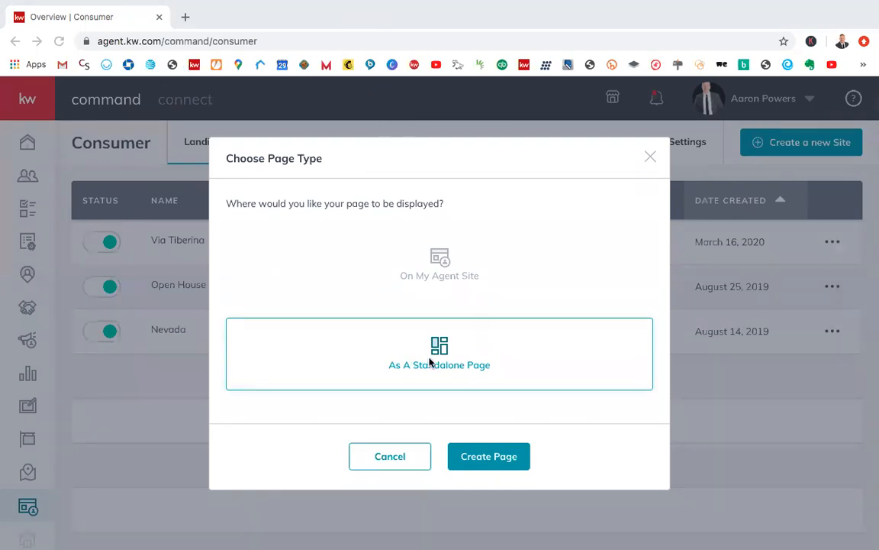
{"action": "left_click", "coordinate": [486, 458]}
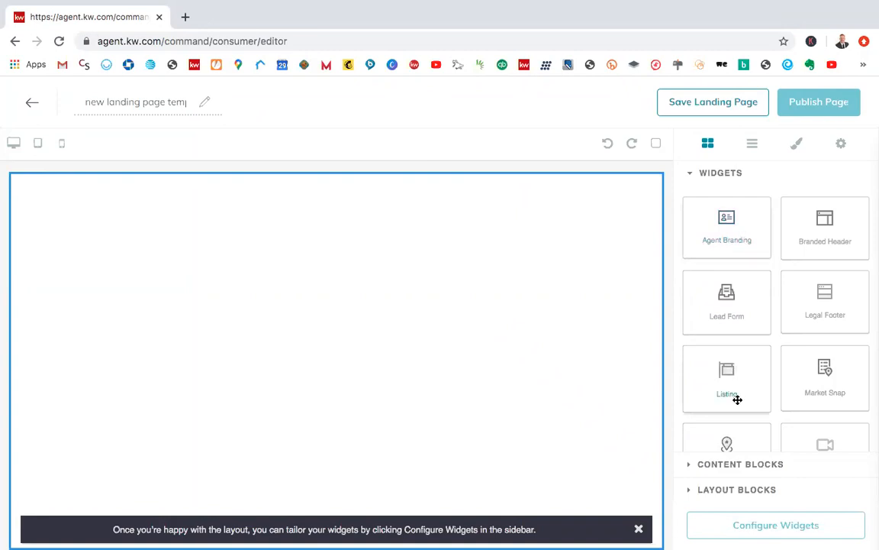
Step: Look through the available widgets, content blocks and layout blocks for the page, and return to the widgets
{"action": "scroll", "coordinate": [768, 351], "scroll_direction": "down", "scroll_amount": 1}
{"action": "scroll", "coordinate": [767, 353], "scroll_direction": "down", "scroll_amount": 3}
{"action": "scroll", "coordinate": [742, 275], "scroll_direction": "up", "scroll_amount": 3}
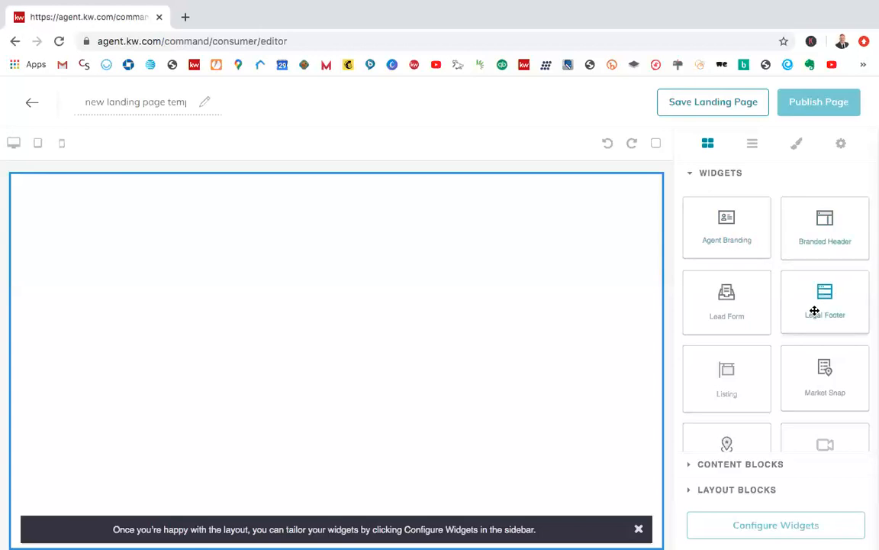
{"action": "scroll", "coordinate": [812, 310], "scroll_direction": "down", "scroll_amount": 1}
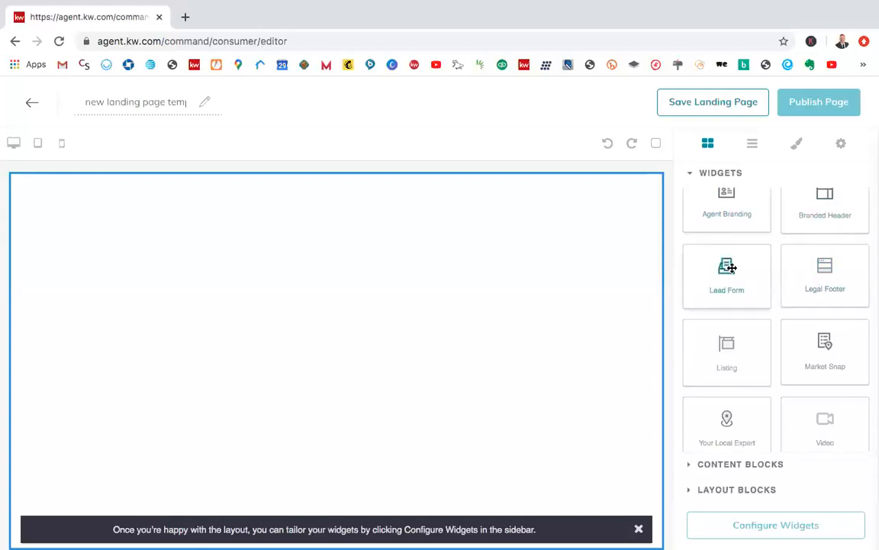
{"action": "scroll", "coordinate": [807, 344], "scroll_direction": "down", "scroll_amount": 1}
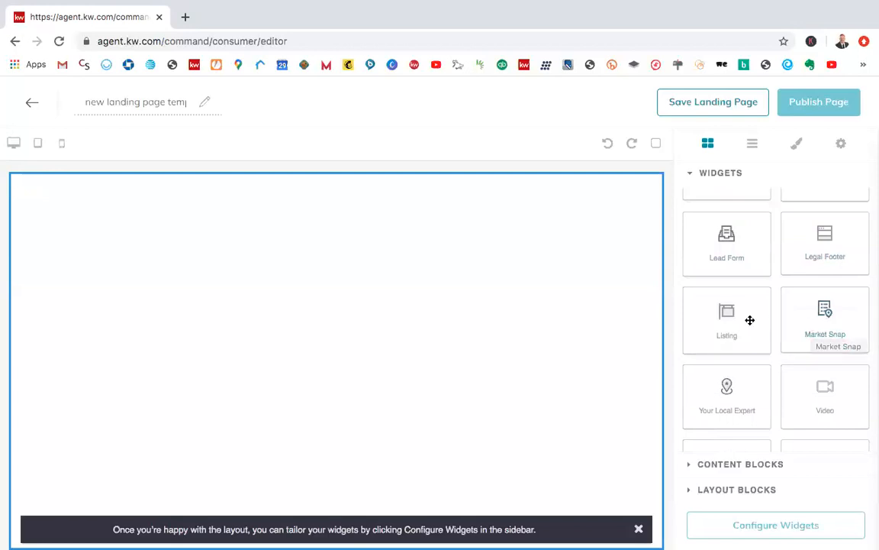
{"action": "scroll", "coordinate": [729, 326], "scroll_direction": "down", "scroll_amount": 2}
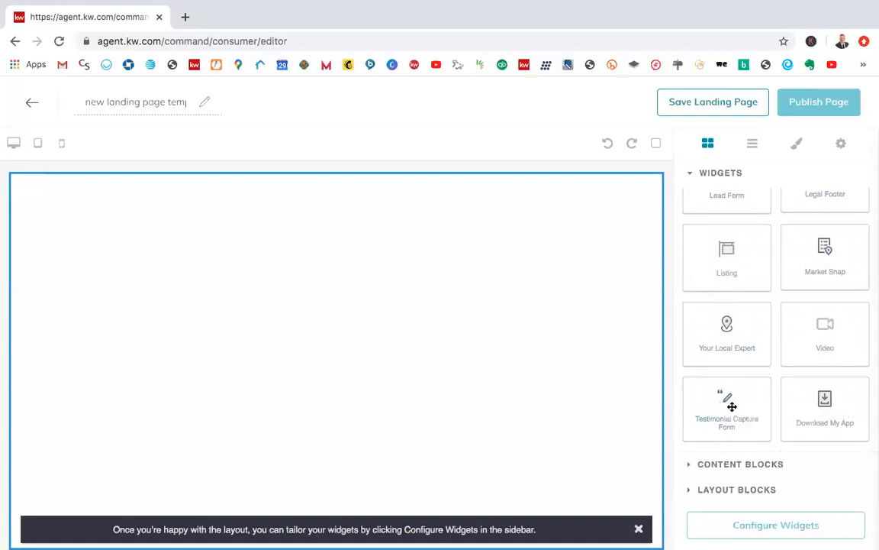
{"action": "left_click", "coordinate": [726, 463]}
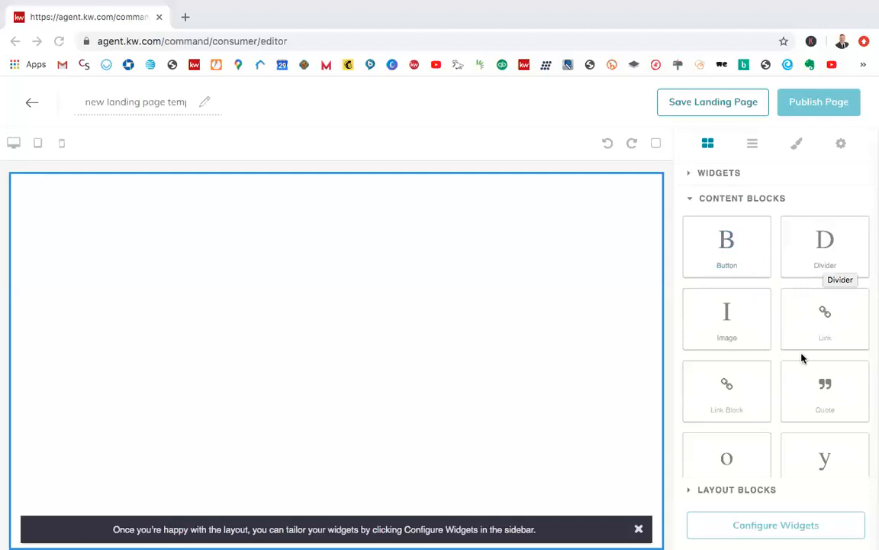
{"action": "scroll", "coordinate": [820, 365], "scroll_direction": "down", "scroll_amount": 1}
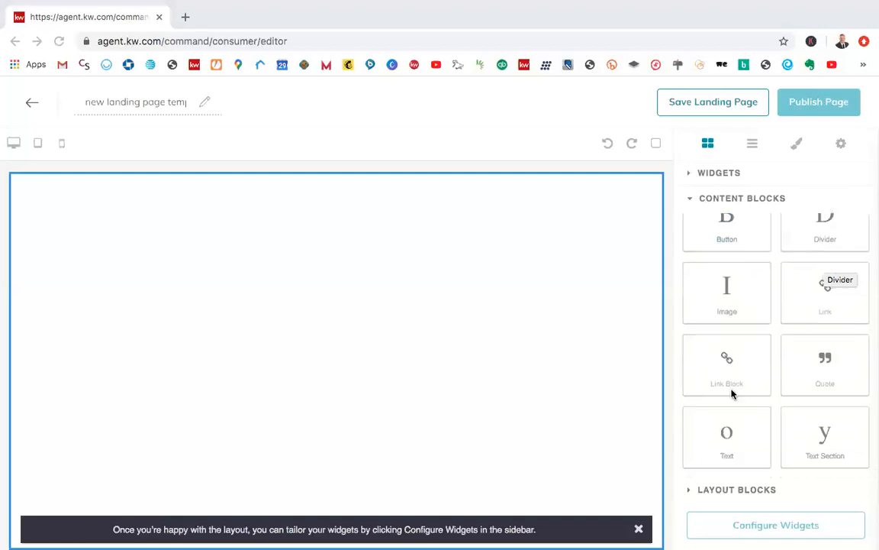
{"action": "scroll", "coordinate": [732, 435], "scroll_direction": "down", "scroll_amount": 1}
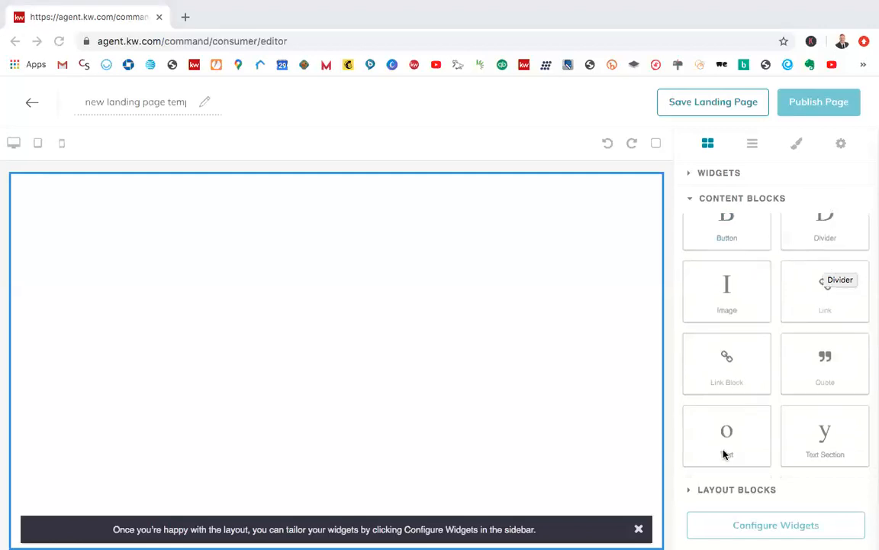
{"action": "left_click", "coordinate": [716, 493]}
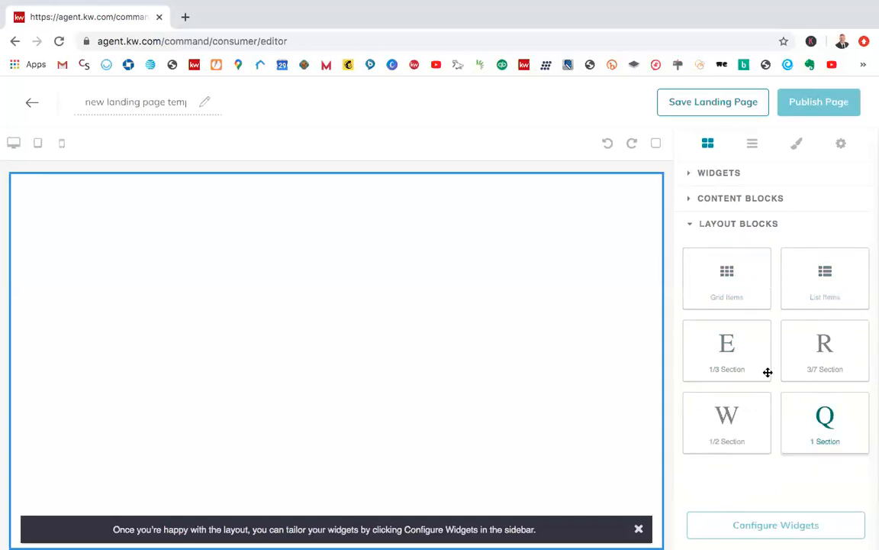
{"action": "left_click", "coordinate": [722, 174]}
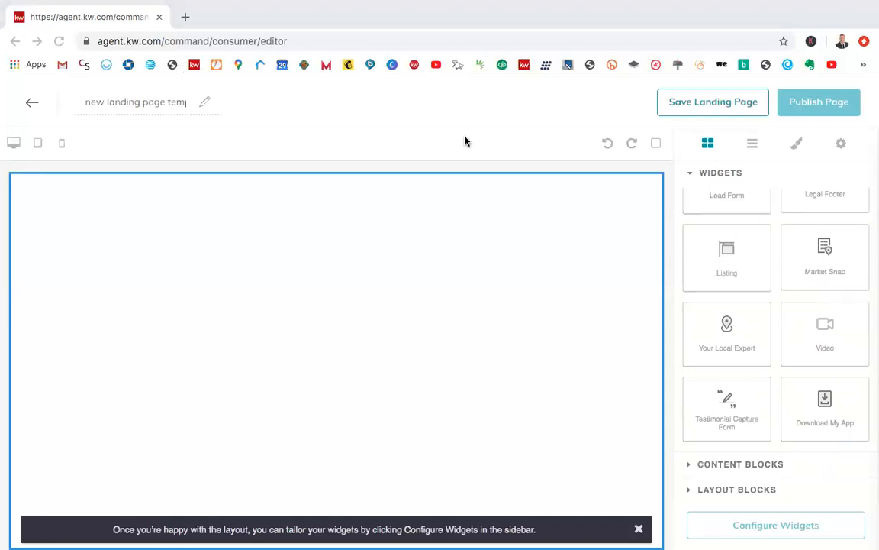
{"action": "scroll", "coordinate": [761, 274], "scroll_direction": "up", "scroll_amount": 1}
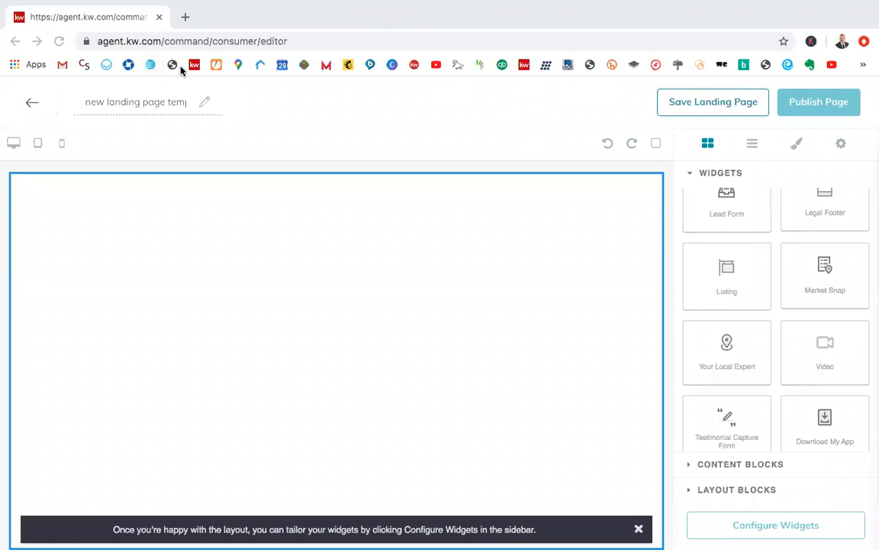
Step: Rename the landing page as "promote listing template"
{"action": "left_click", "coordinate": [190, 103]}
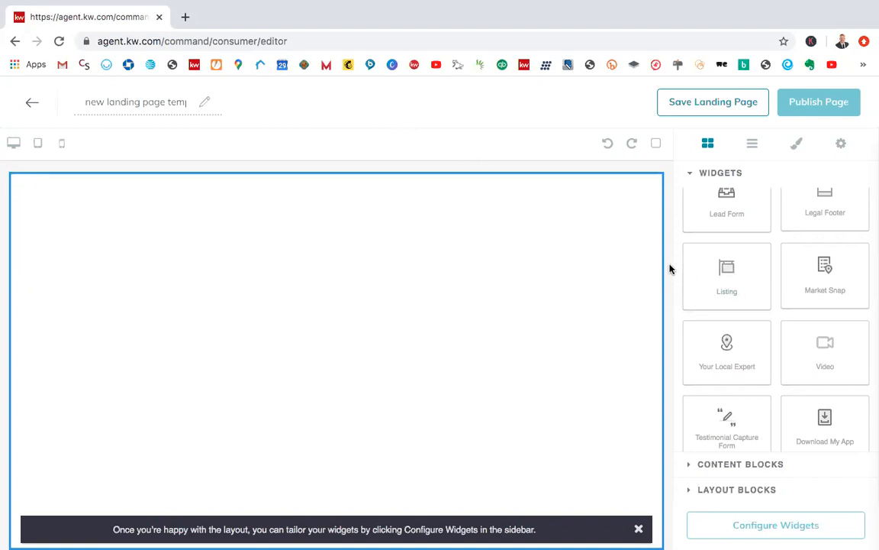
{"action": "scroll", "coordinate": [732, 288], "scroll_direction": "up", "scroll_amount": 3}
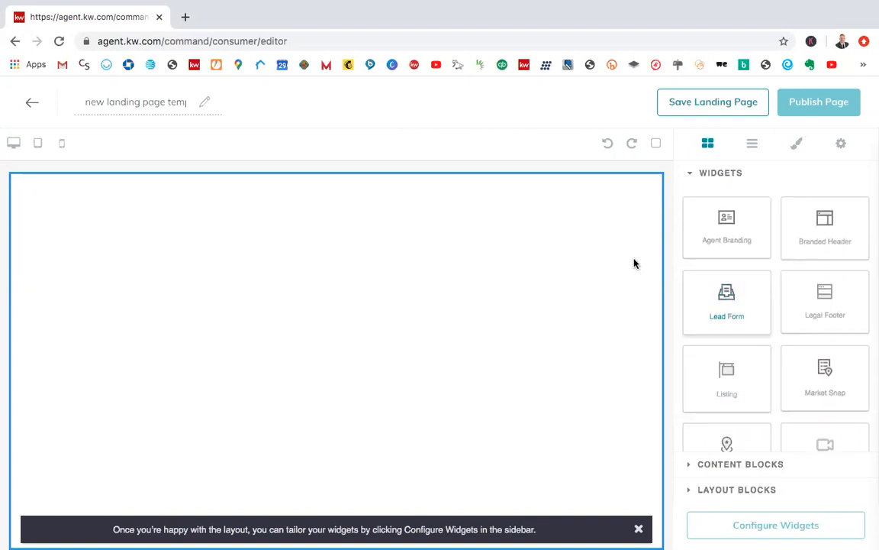
{"action": "left_click", "coordinate": [161, 96]}
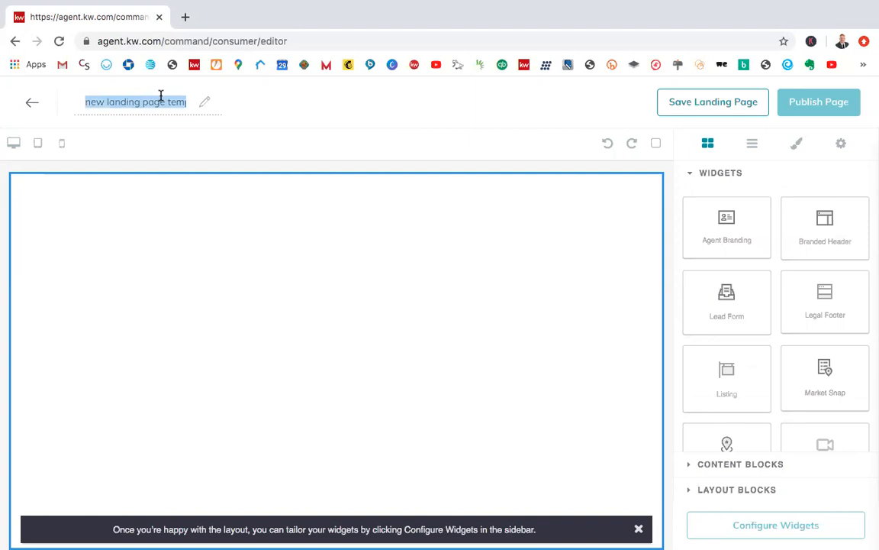
{"action": "type", "text": "promote listing template"}
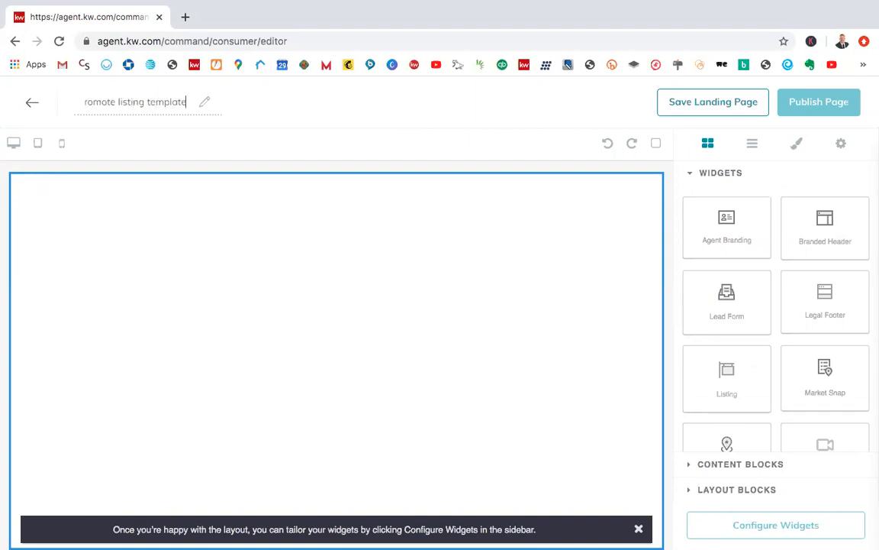
{"action": "left_click", "coordinate": [309, 124]}
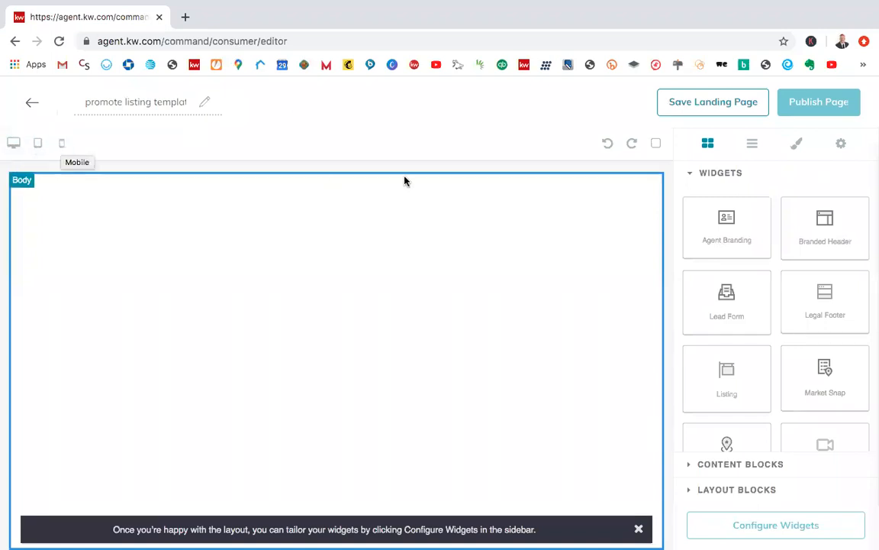
Step: Try undo and redo, look at the layer list, Style Manager and settings views, and return to the widgets
{"action": "left_click", "coordinate": [608, 145]}
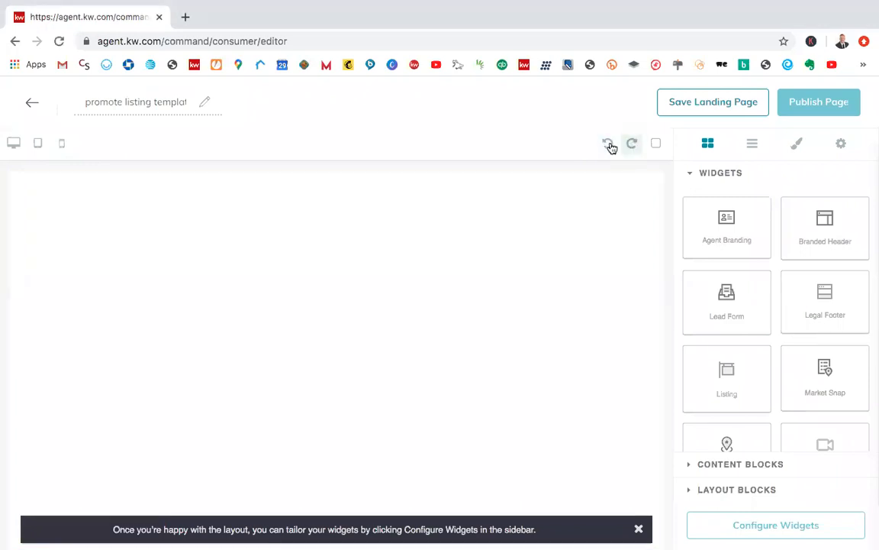
{"action": "left_click", "coordinate": [632, 143]}
{"action": "left_click", "coordinate": [753, 146]}
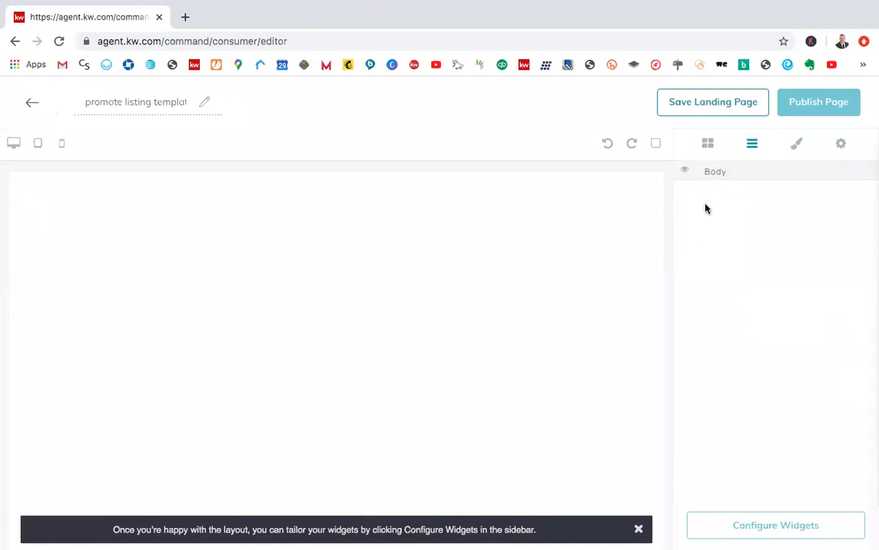
{"action": "left_click", "coordinate": [709, 148]}
{"action": "left_click", "coordinate": [752, 146]}
{"action": "left_click", "coordinate": [791, 153]}
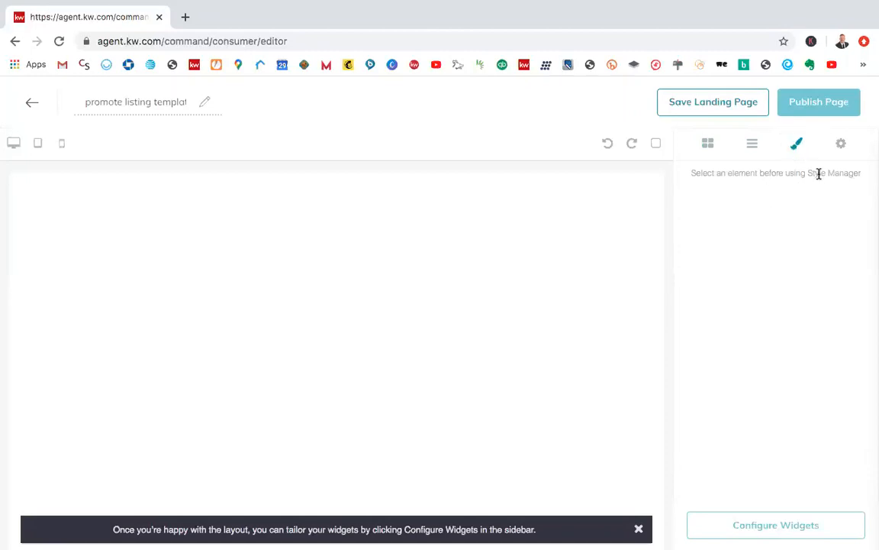
{"action": "left_click", "coordinate": [841, 152]}
{"action": "left_click", "coordinate": [797, 144]}
{"action": "left_click", "coordinate": [751, 145]}
{"action": "left_click", "coordinate": [708, 147]}
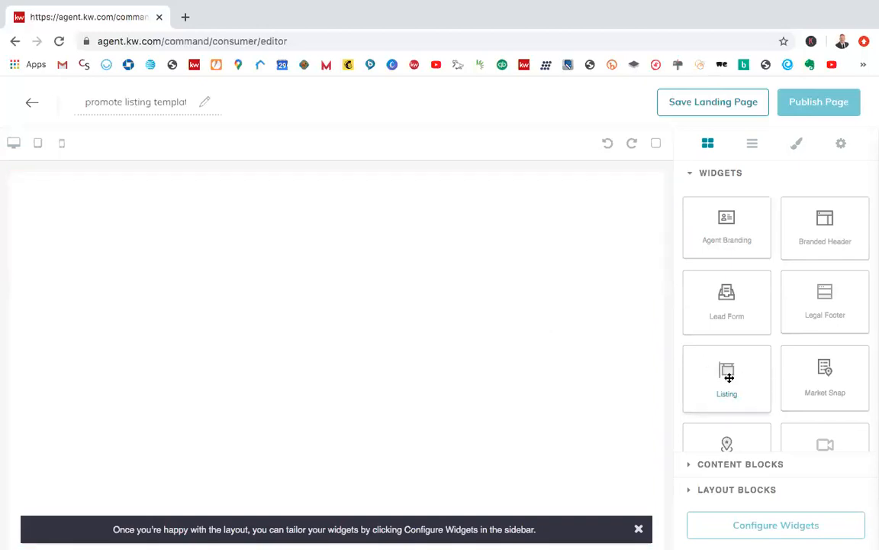
Step: Add a Listing widget to the empty page body
{"action": "left_click_drag", "start_coordinate": [729, 377], "coordinate": [535, 362]}
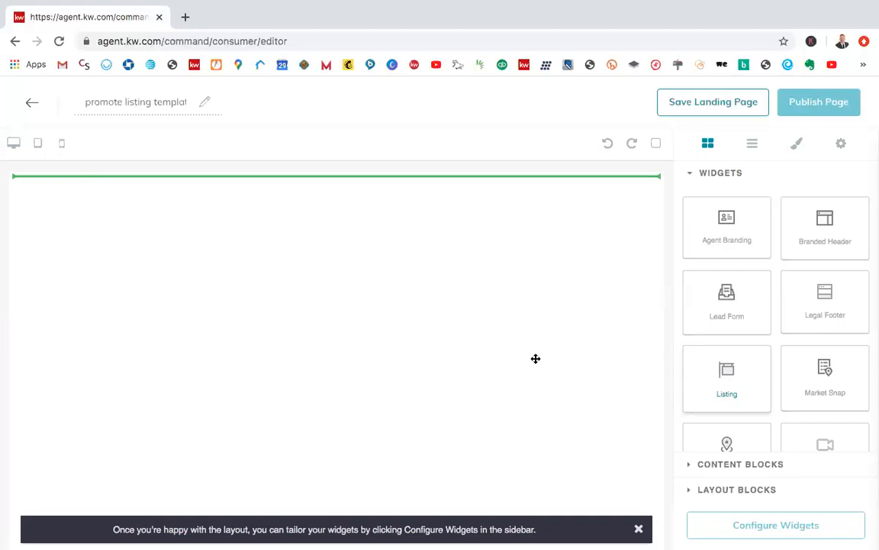
{"action": "left_click_drag", "start_coordinate": [536, 358], "coordinate": [500, 329]}
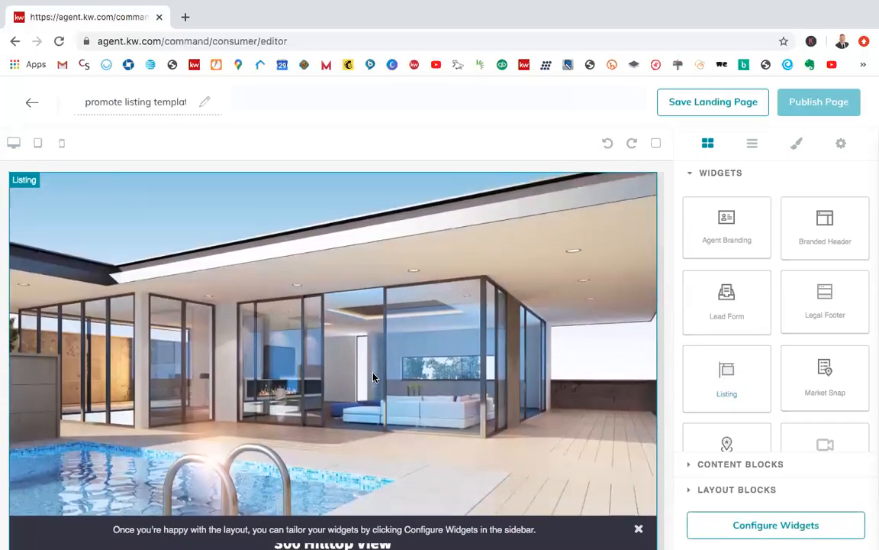
Step: Review the placed Listing widget from its header photo through the property facts and description to the map, and return to its start
{"action": "scroll", "coordinate": [373, 378], "scroll_direction": "down", "scroll_amount": 3}
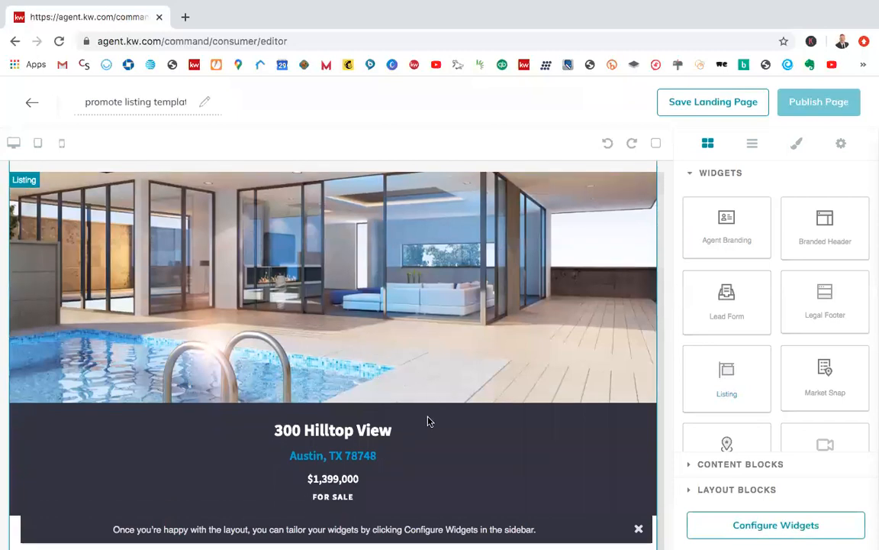
{"action": "scroll", "coordinate": [384, 375], "scroll_direction": "down", "scroll_amount": 1}
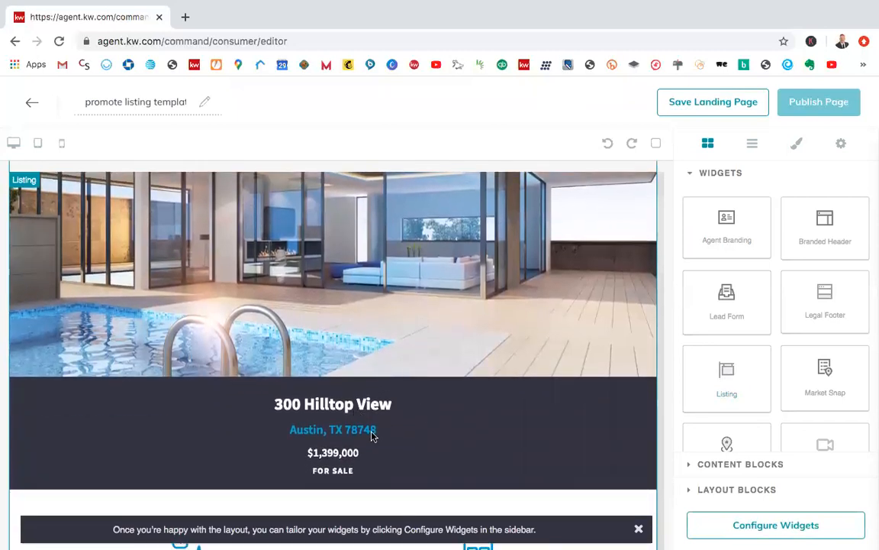
{"action": "scroll", "coordinate": [397, 397], "scroll_direction": "up", "scroll_amount": 3}
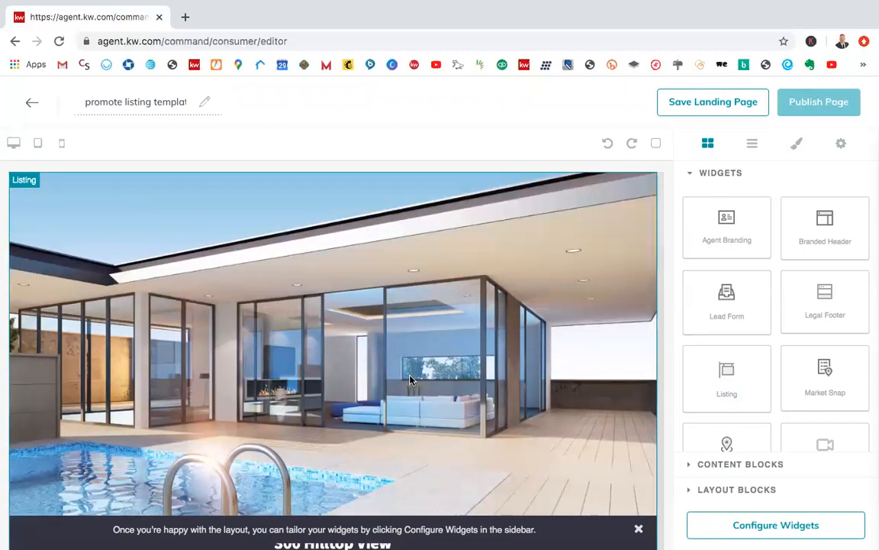
{"action": "scroll", "coordinate": [436, 400], "scroll_direction": "down", "scroll_amount": 5}
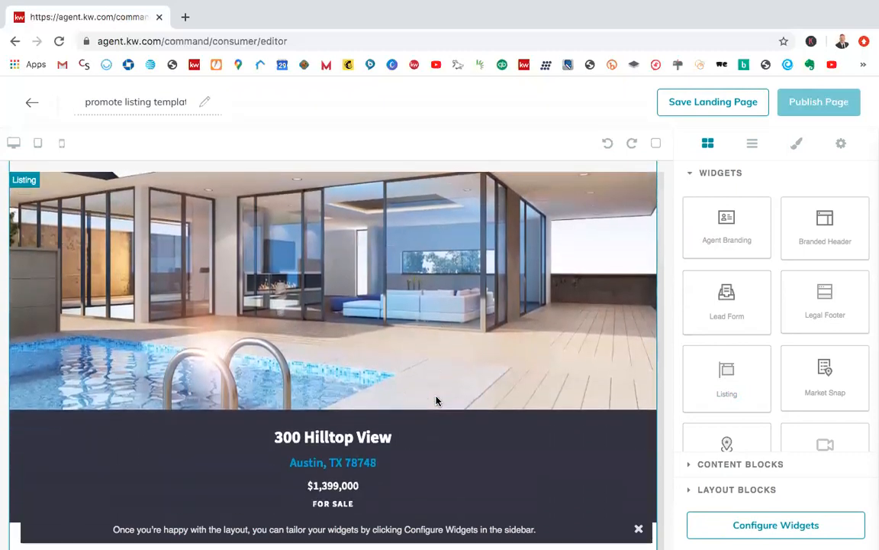
{"action": "scroll", "coordinate": [436, 398], "scroll_direction": "down", "scroll_amount": 2}
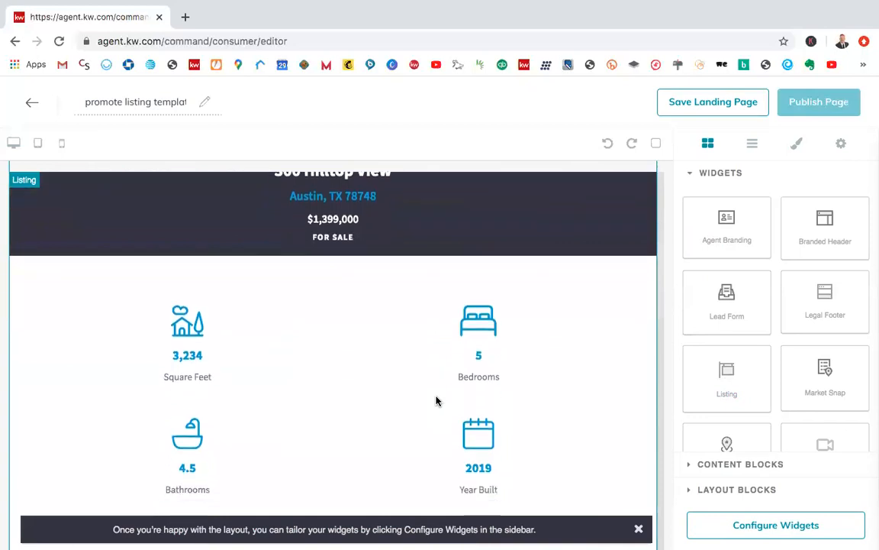
{"action": "scroll", "coordinate": [463, 404], "scroll_direction": "down", "scroll_amount": 2}
{"action": "scroll", "coordinate": [461, 397], "scroll_direction": "up", "scroll_amount": 4}
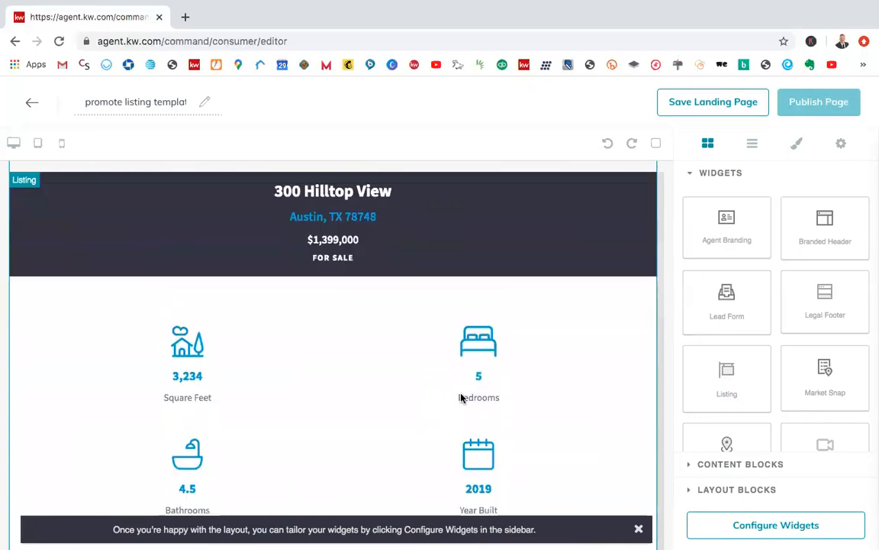
{"action": "scroll", "coordinate": [432, 307], "scroll_direction": "down", "scroll_amount": 7}
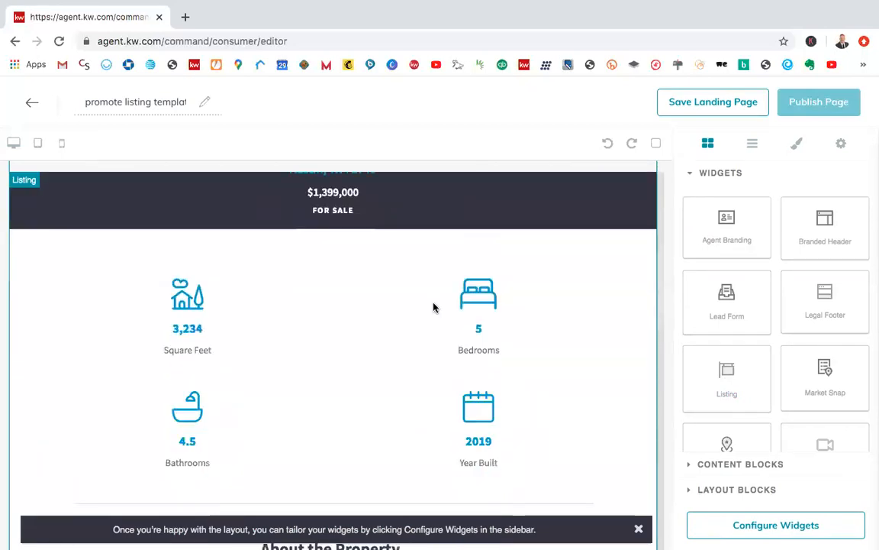
{"action": "scroll", "coordinate": [408, 483], "scroll_direction": "down", "scroll_amount": 8}
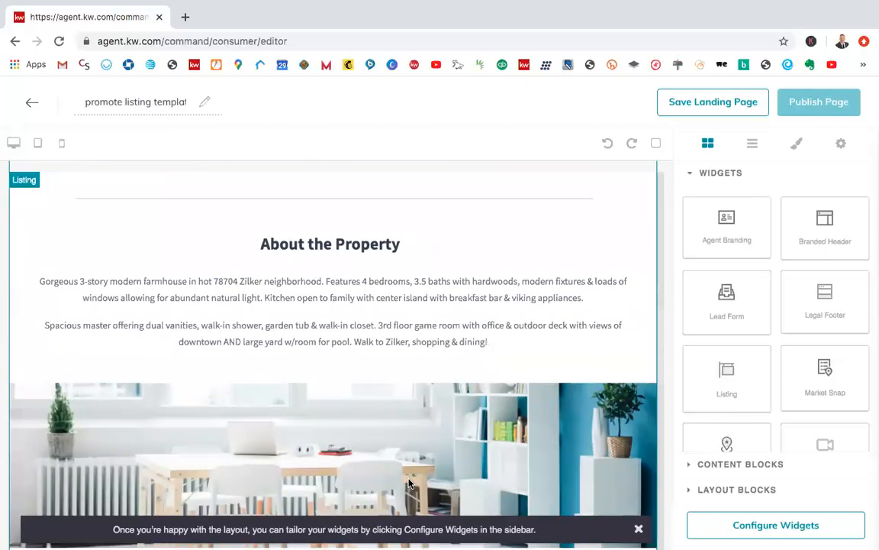
{"action": "scroll", "coordinate": [408, 482], "scroll_direction": "down", "scroll_amount": 7}
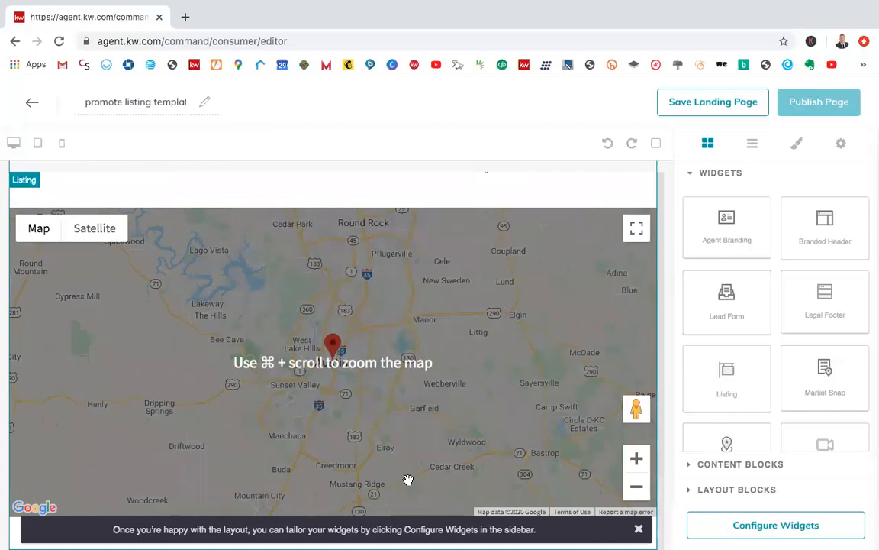
{"action": "scroll", "coordinate": [441, 357], "scroll_direction": "up", "scroll_amount": 1}
{"action": "scroll", "coordinate": [441, 357], "scroll_direction": "down", "scroll_amount": 1}
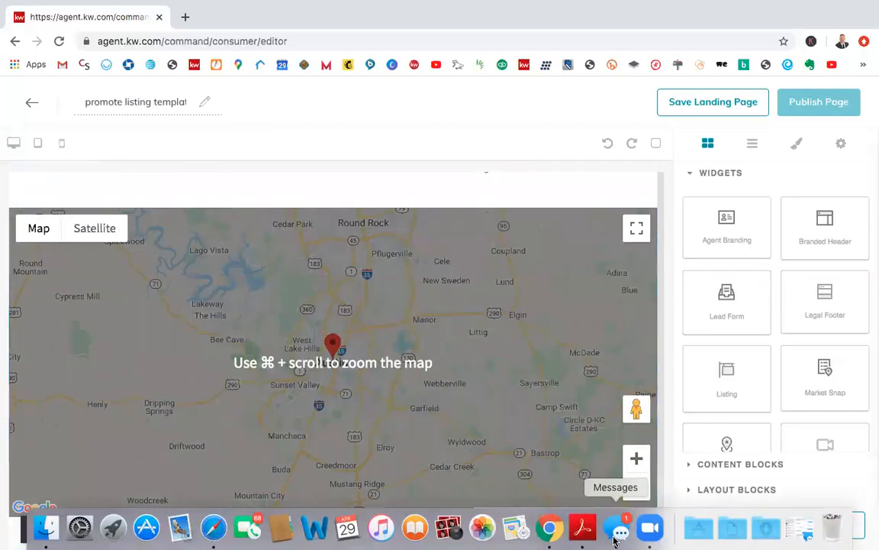
{"action": "scroll", "coordinate": [556, 273], "scroll_direction": "up", "scroll_amount": 5}
{"action": "scroll", "coordinate": [557, 274], "scroll_direction": "up", "scroll_amount": 4}
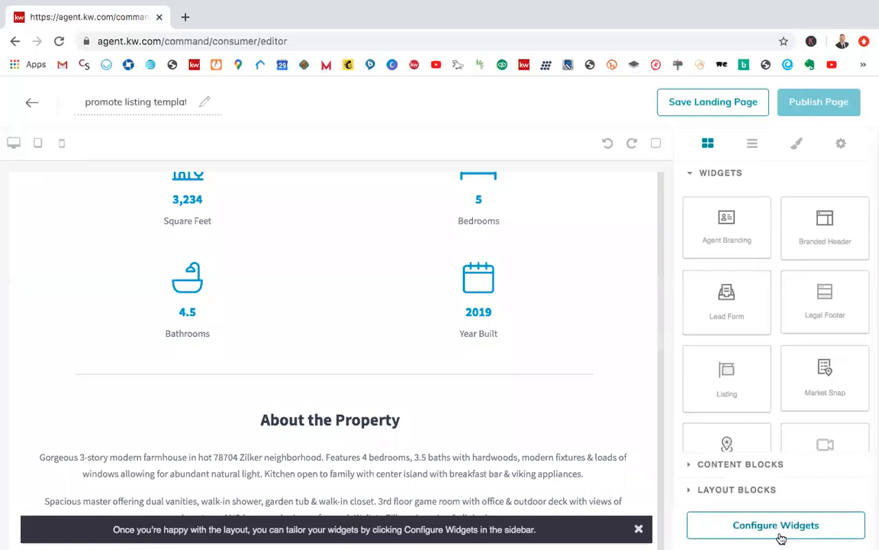
{"action": "scroll", "coordinate": [545, 379], "scroll_direction": "up", "scroll_amount": 2}
{"action": "scroll", "coordinate": [545, 380], "scroll_direction": "up", "scroll_amount": 5}
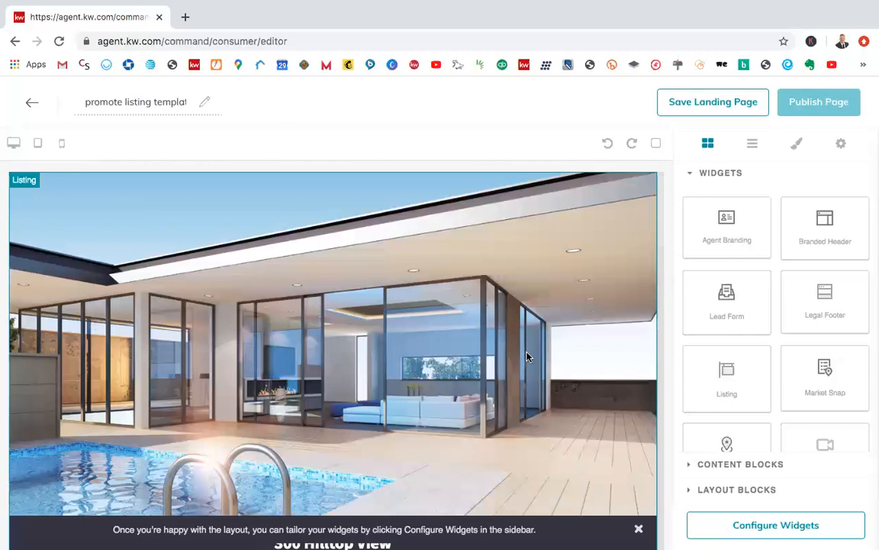
Step: Open the configuration list for the page's widgets
{"action": "left_click", "coordinate": [723, 527]}
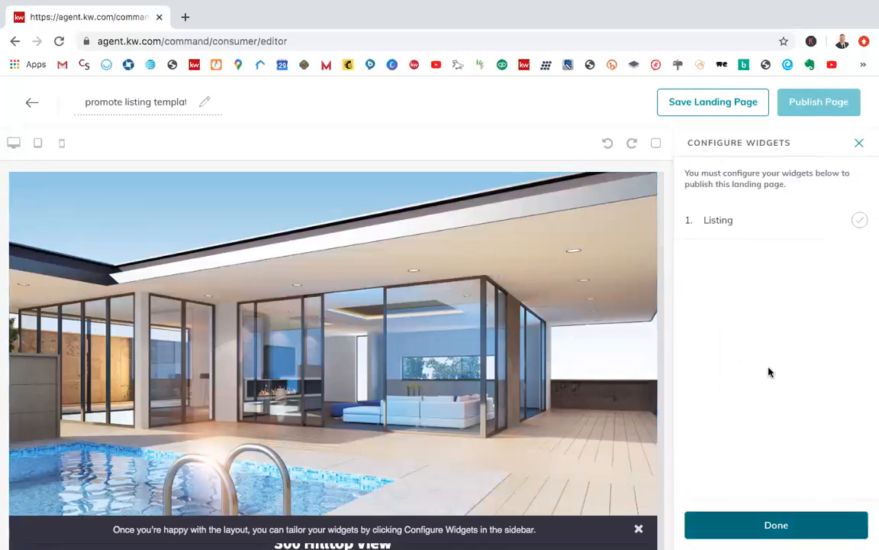
Step: Open the listing browser for the Listing widget and search listings by the property's street address
{"action": "left_click", "coordinate": [721, 221]}
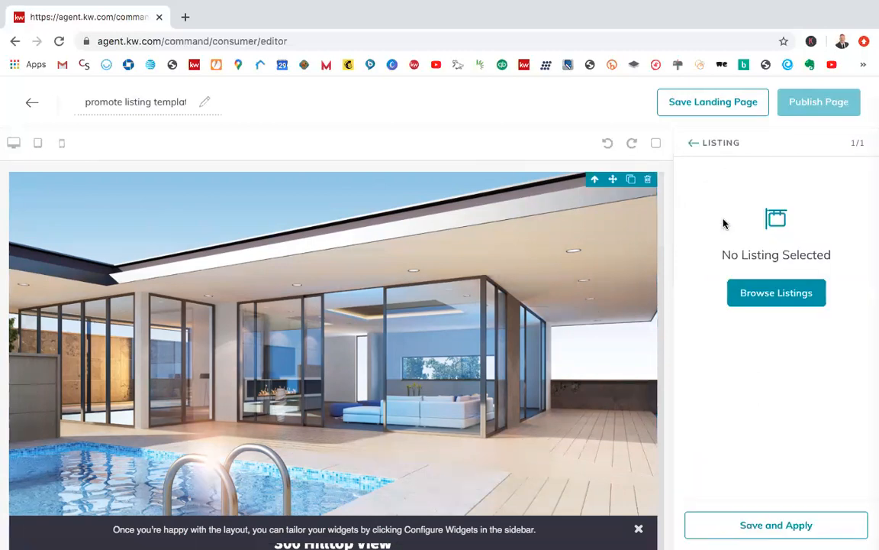
{"action": "left_click", "coordinate": [762, 300]}
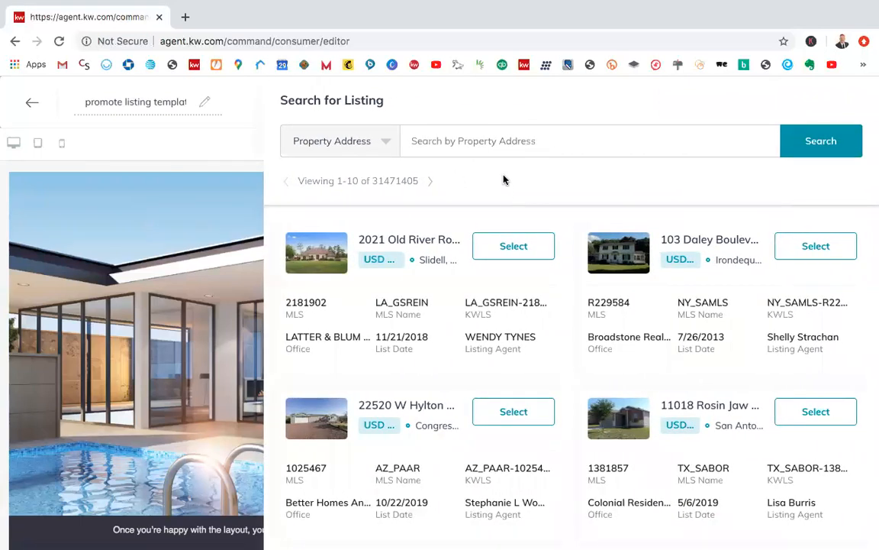
{"action": "left_click", "coordinate": [472, 151]}
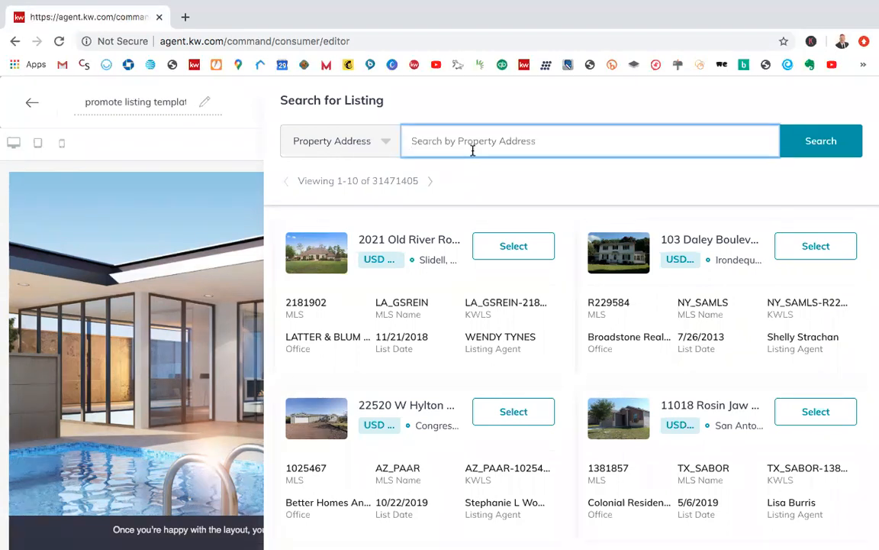
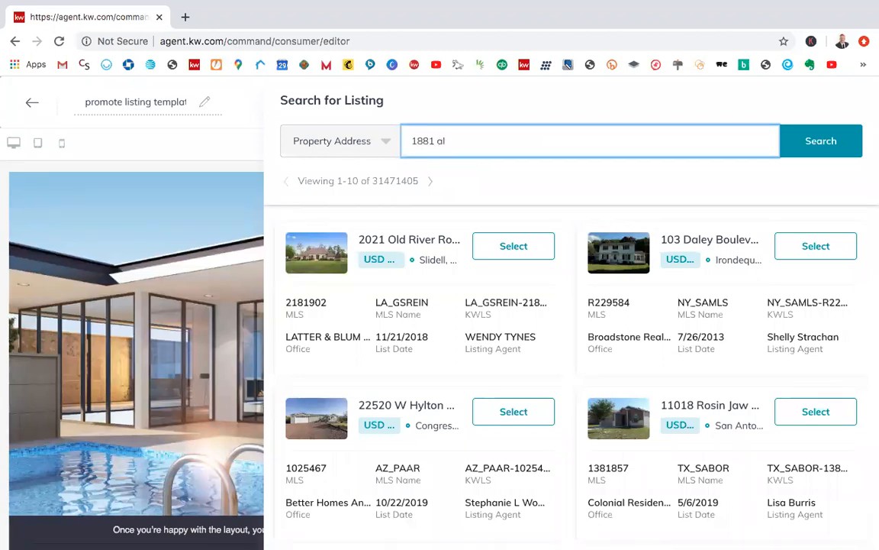
{"action": "left_click", "coordinate": [787, 158]}
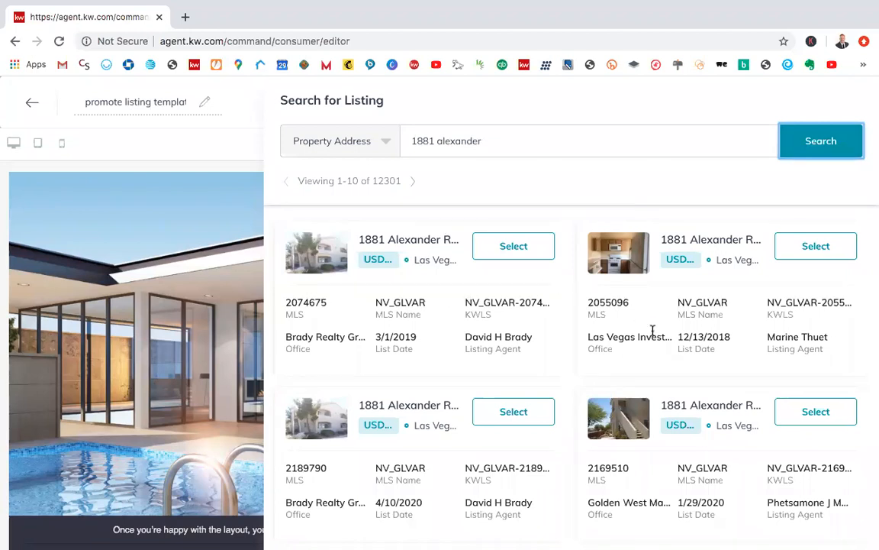
Step: Look through the address search results and the following page for the wanted property, and return to the first page
{"action": "scroll", "coordinate": [653, 332], "scroll_direction": "down", "scroll_amount": 5}
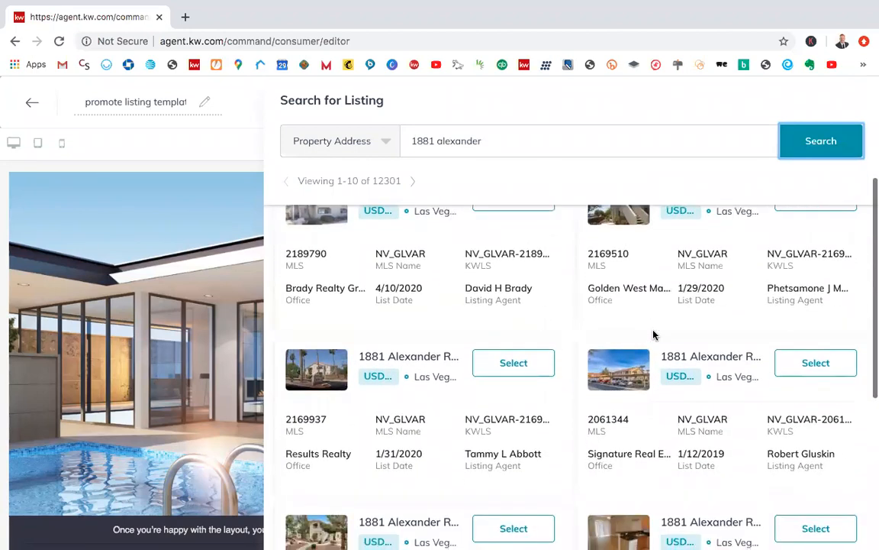
{"action": "scroll", "coordinate": [653, 333], "scroll_direction": "down", "scroll_amount": 6}
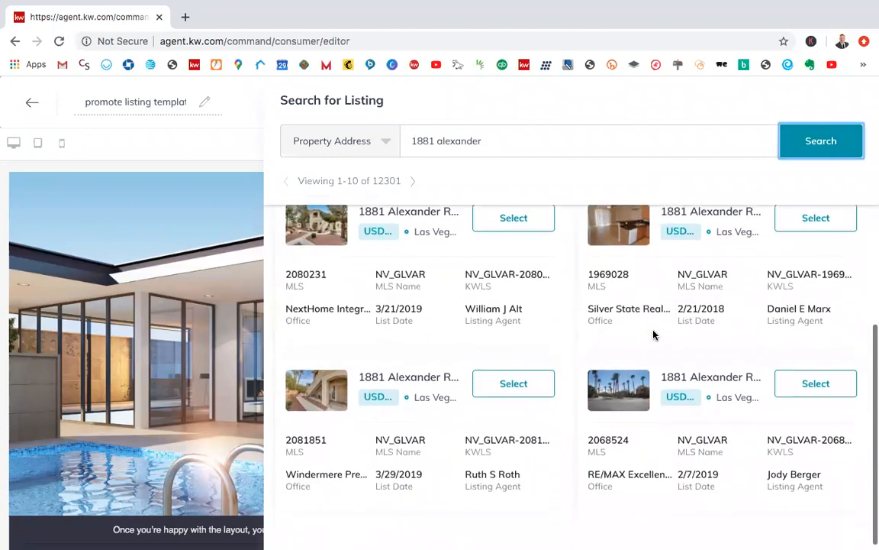
{"action": "scroll", "coordinate": [653, 333], "scroll_direction": "down", "scroll_amount": 1}
{"action": "scroll", "coordinate": [652, 334], "scroll_direction": "up", "scroll_amount": 12}
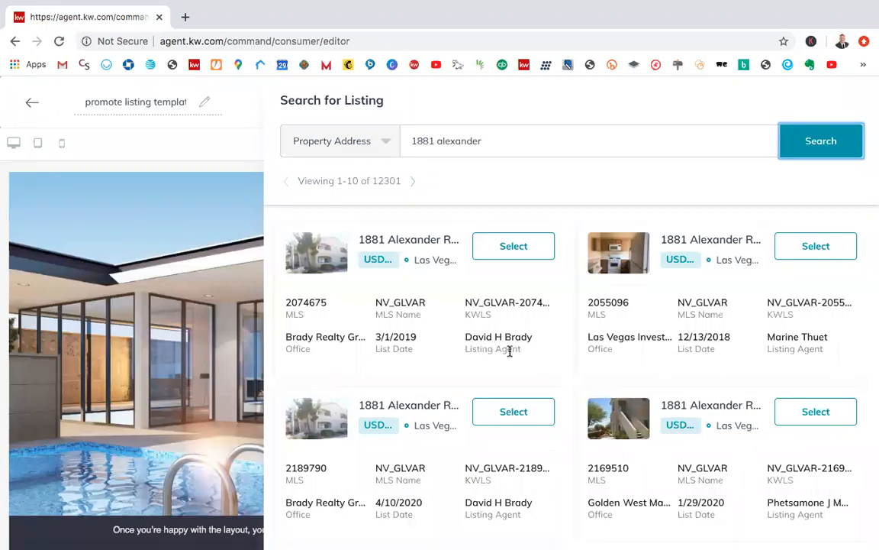
{"action": "left_click", "coordinate": [412, 181]}
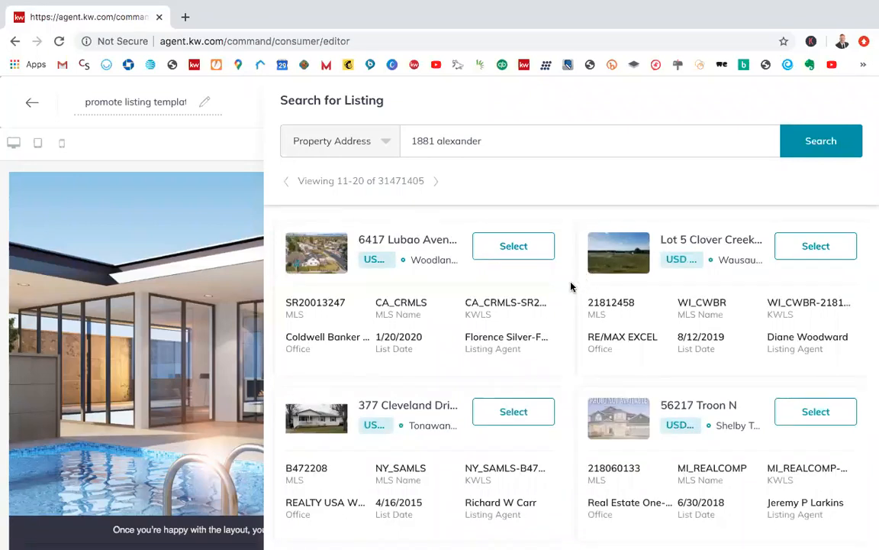
{"action": "scroll", "coordinate": [571, 286], "scroll_direction": "down", "scroll_amount": 2}
{"action": "scroll", "coordinate": [571, 286], "scroll_direction": "up", "scroll_amount": 2}
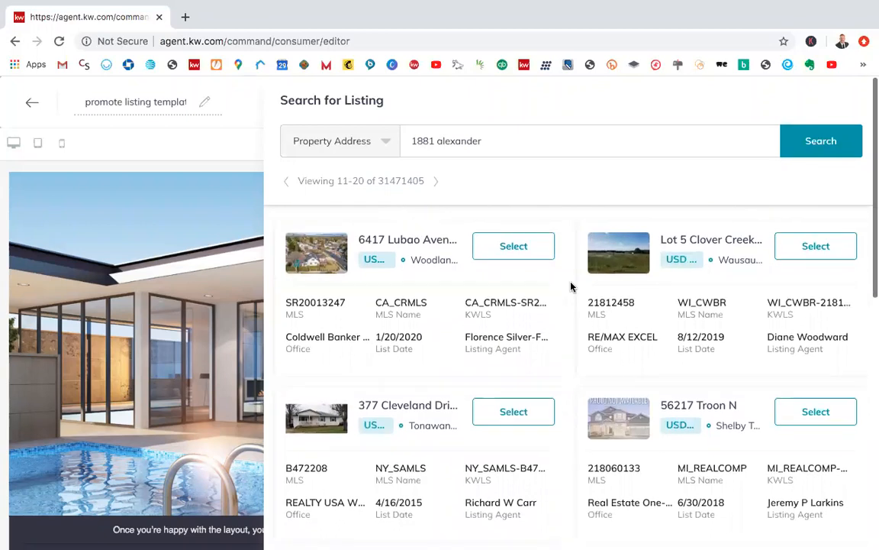
{"action": "left_click", "coordinate": [286, 181]}
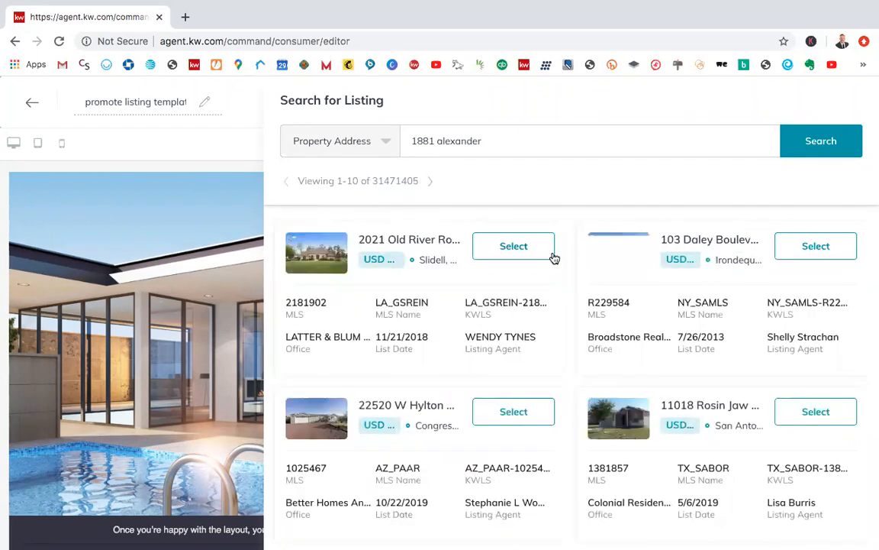
Step: Clear the address query and search listings by MLS Number 2175233
{"action": "left_click", "coordinate": [461, 142]}
{"action": "key", "text": "ctrl+a"}
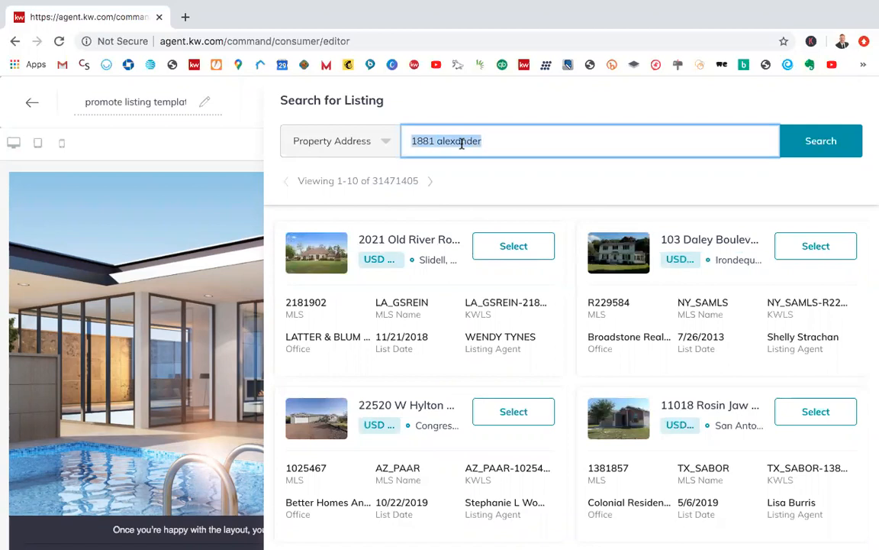
{"action": "left_click", "coordinate": [382, 142]}
{"action": "left_click", "coordinate": [391, 138]}
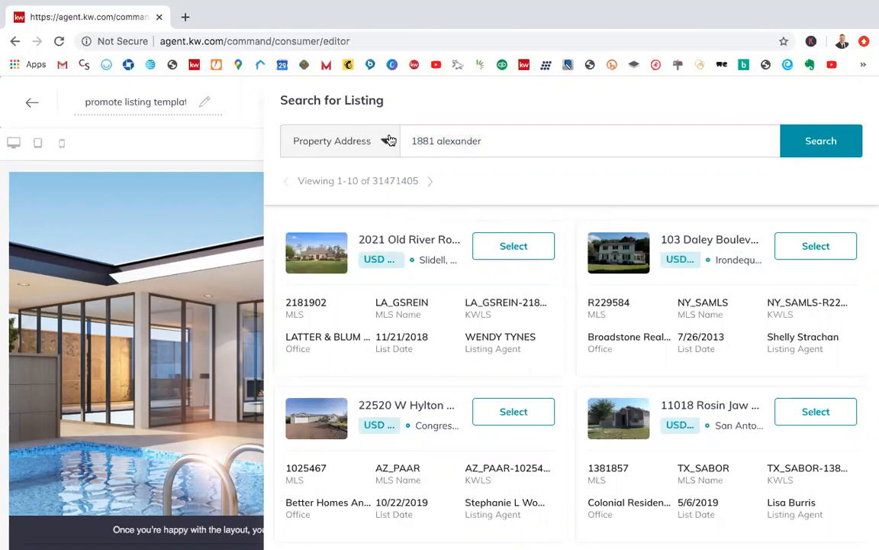
{"action": "triple_click", "coordinate": [446, 138]}
{"action": "key", "text": "BackSpace"}
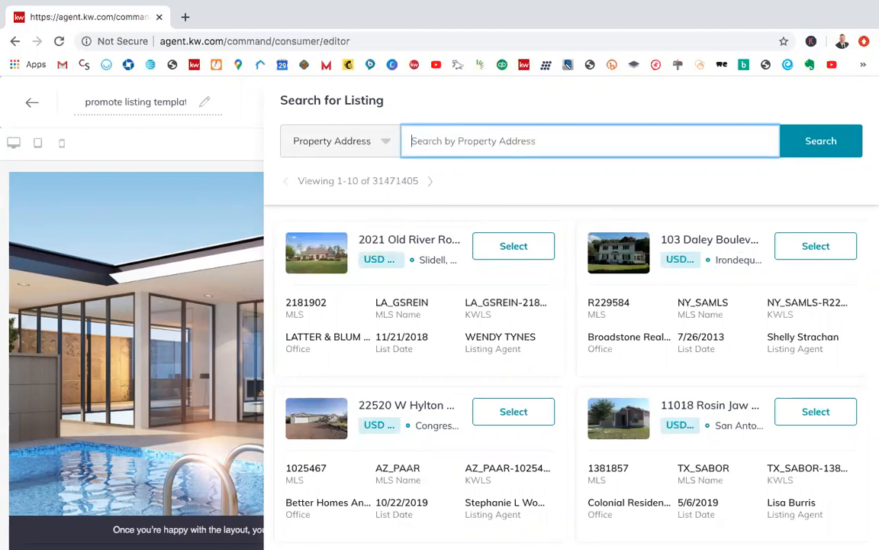
{"action": "left_click", "coordinate": [386, 146]}
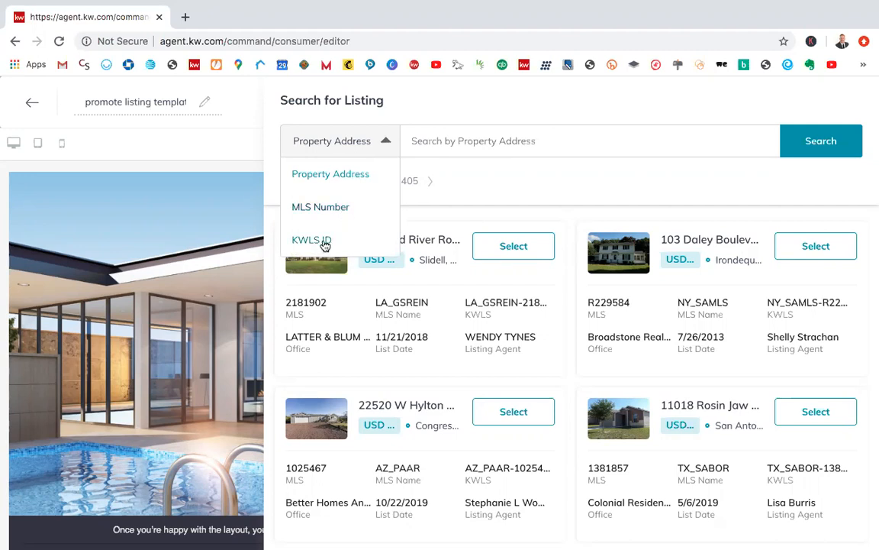
{"action": "left_click", "coordinate": [342, 210]}
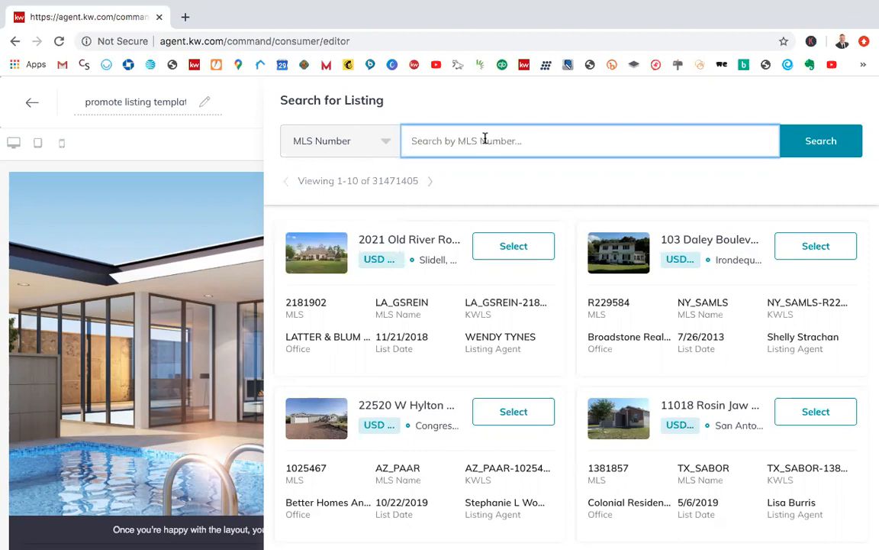
{"action": "type", "text": "2175233"}
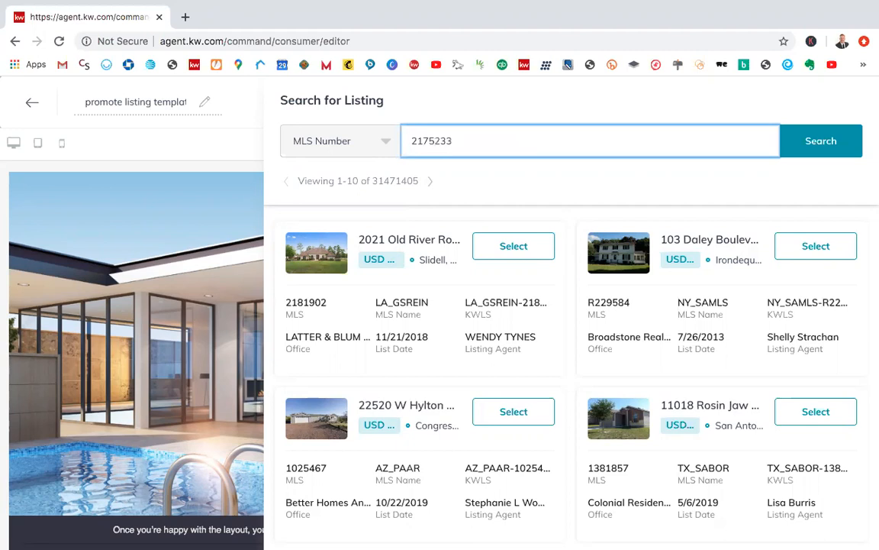
{"action": "key", "text": "Return"}
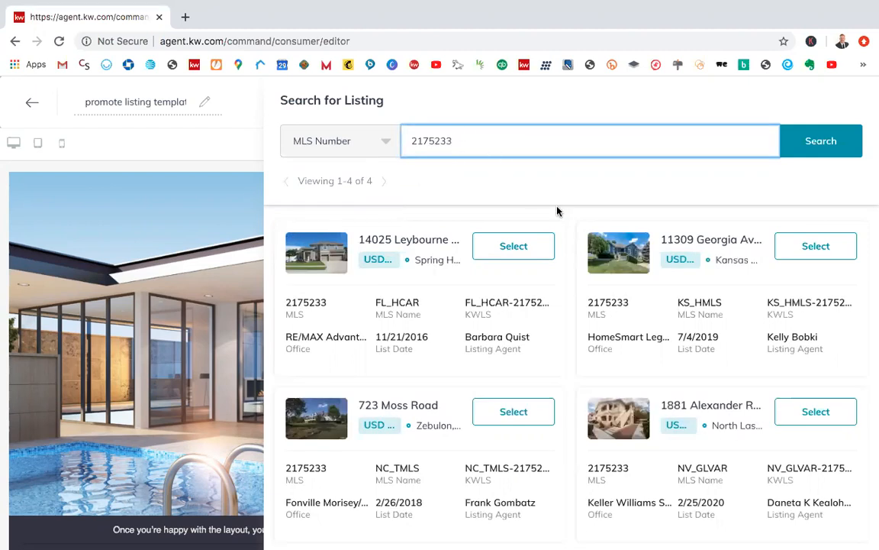
Step: Select the North Las Vegas listing from NV_GLVAR among the matching results for the Listing widget
{"action": "scroll", "coordinate": [568, 248], "scroll_direction": "down", "scroll_amount": 2}
{"action": "scroll", "coordinate": [568, 249], "scroll_direction": "up", "scroll_amount": 1}
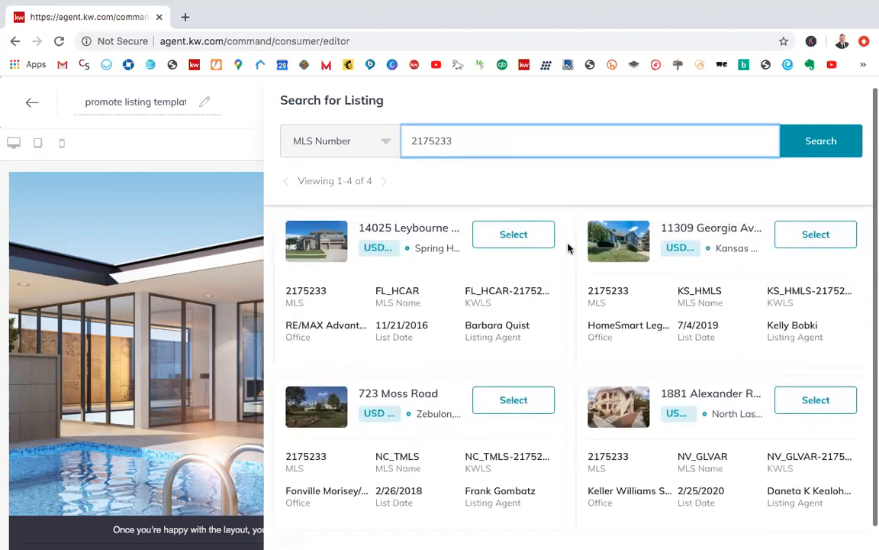
{"action": "left_click", "coordinate": [809, 408]}
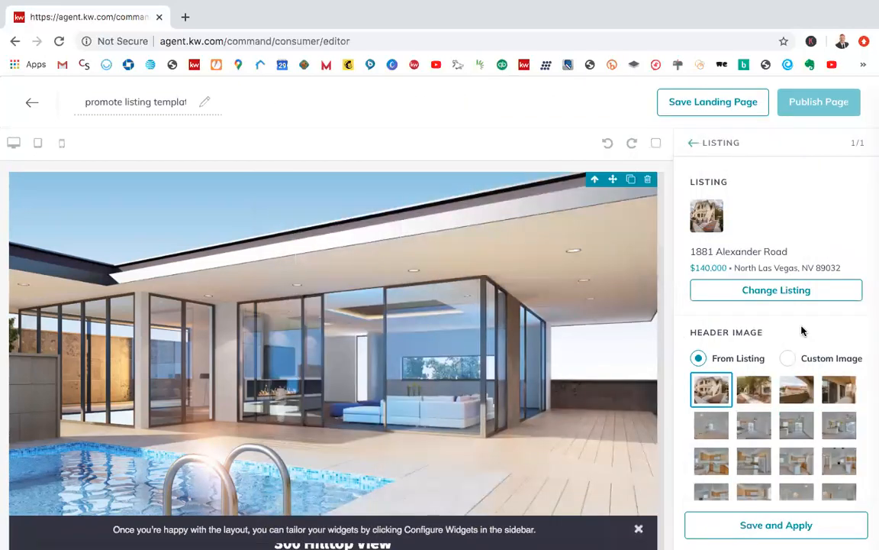
Step: Look over the header image choices, keep the listing's first photo, and save and apply the Listing widget's configuration
{"action": "scroll", "coordinate": [801, 330], "scroll_direction": "down", "scroll_amount": 1}
{"action": "scroll", "coordinate": [803, 313], "scroll_direction": "down", "scroll_amount": 4}
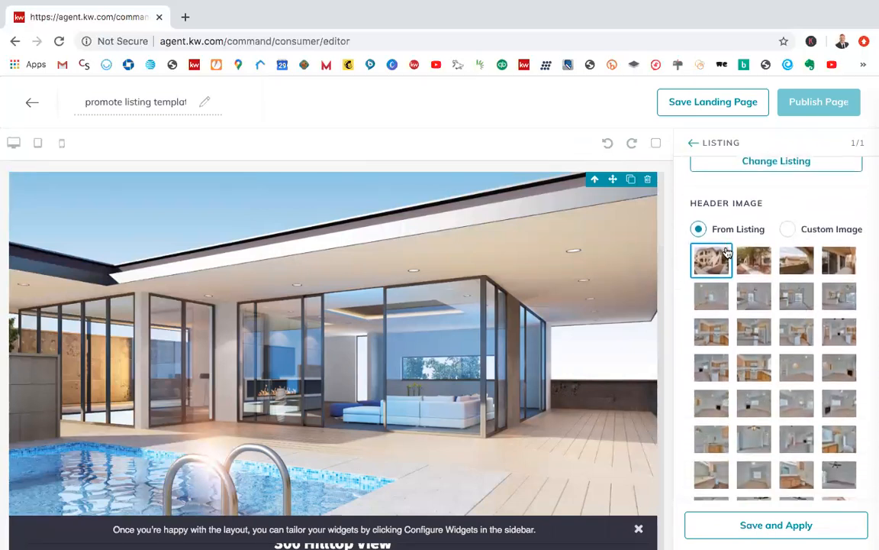
{"action": "scroll", "coordinate": [763, 320], "scroll_direction": "down", "scroll_amount": 1}
{"action": "scroll", "coordinate": [767, 338], "scroll_direction": "up", "scroll_amount": 1}
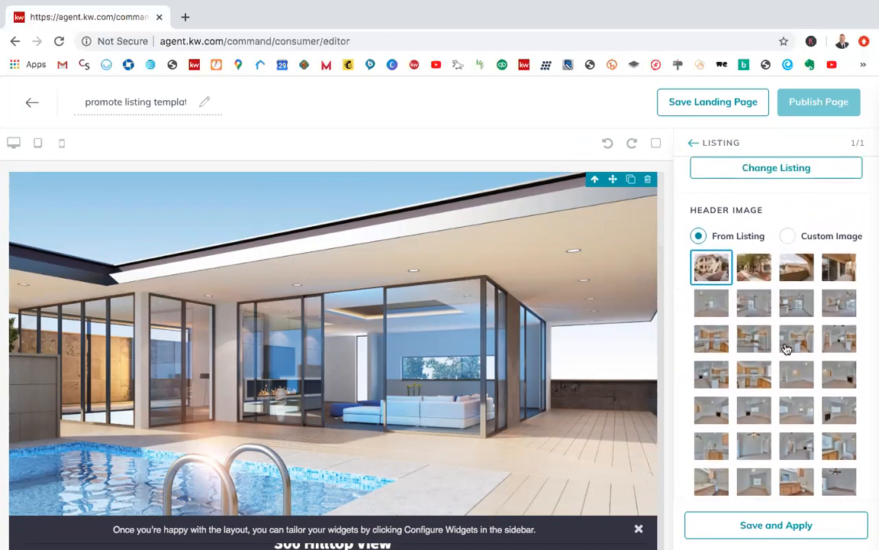
{"action": "scroll", "coordinate": [786, 348], "scroll_direction": "down", "scroll_amount": 5}
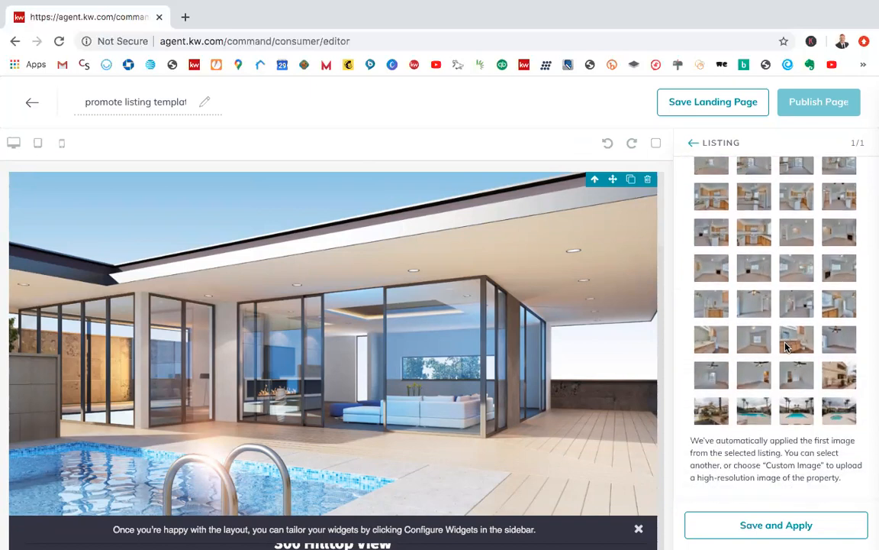
{"action": "left_click", "coordinate": [769, 531]}
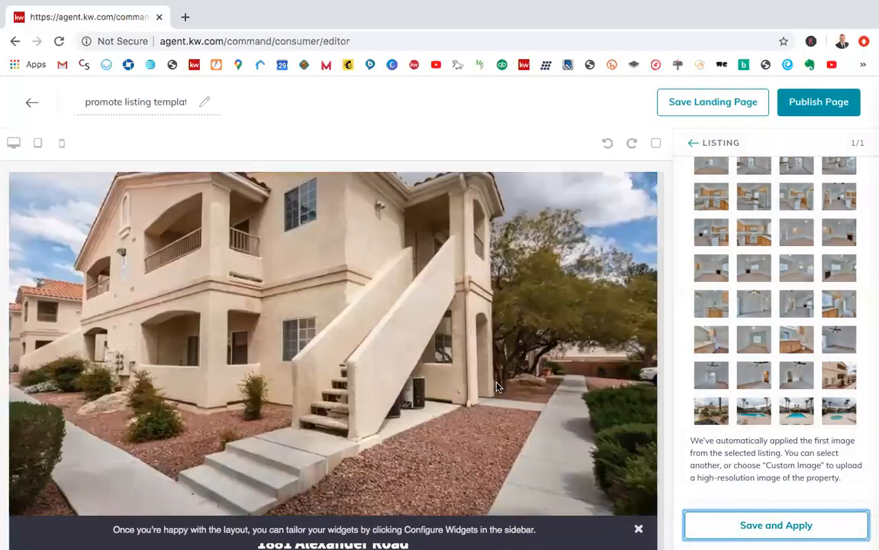
Step: Examine the applied Listing widget from the header photo through property facts, description, photo carousel and details to the location map
{"action": "scroll", "coordinate": [522, 327], "scroll_direction": "down", "scroll_amount": 2}
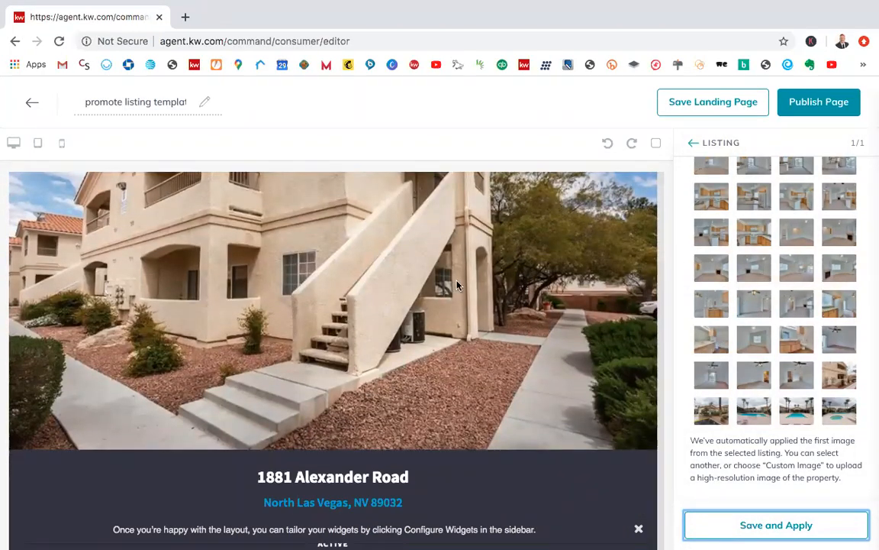
{"action": "scroll", "coordinate": [456, 285], "scroll_direction": "up", "scroll_amount": 2}
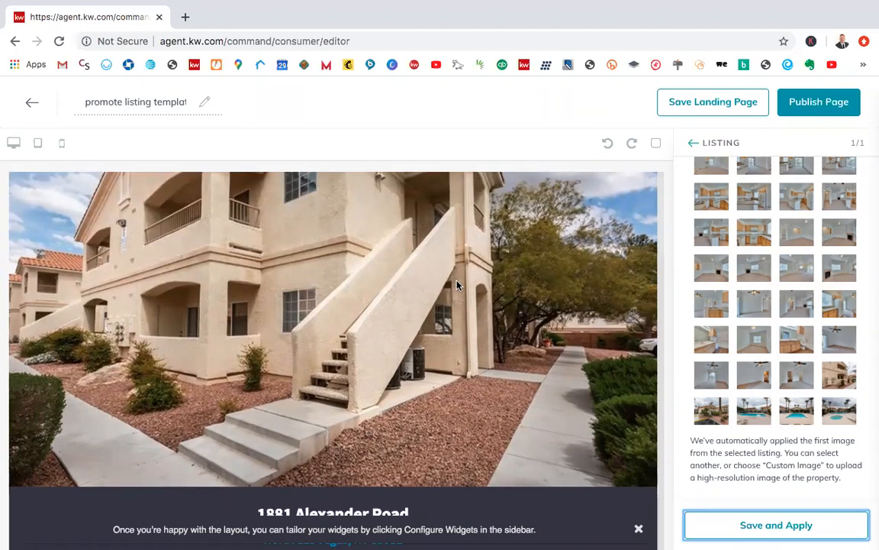
{"action": "scroll", "coordinate": [456, 284], "scroll_direction": "down", "scroll_amount": 3}
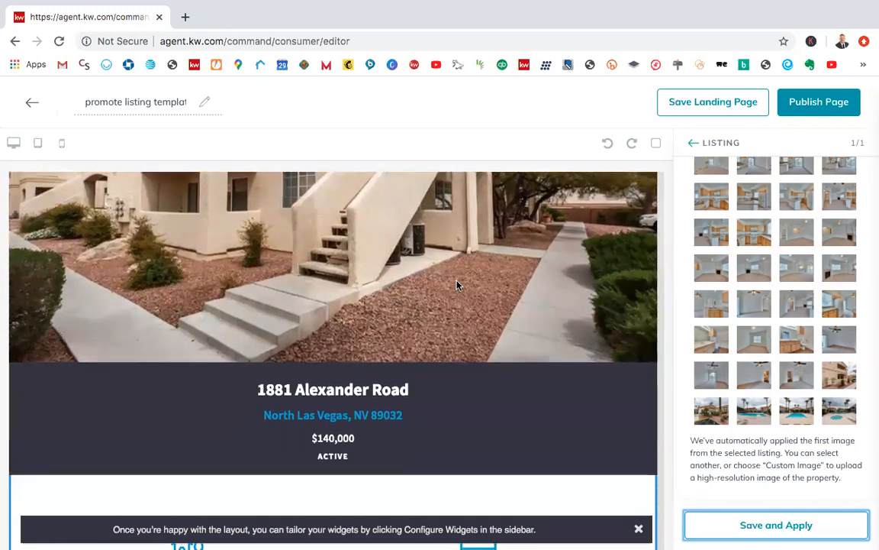
{"action": "scroll", "coordinate": [425, 361], "scroll_direction": "down", "scroll_amount": 4}
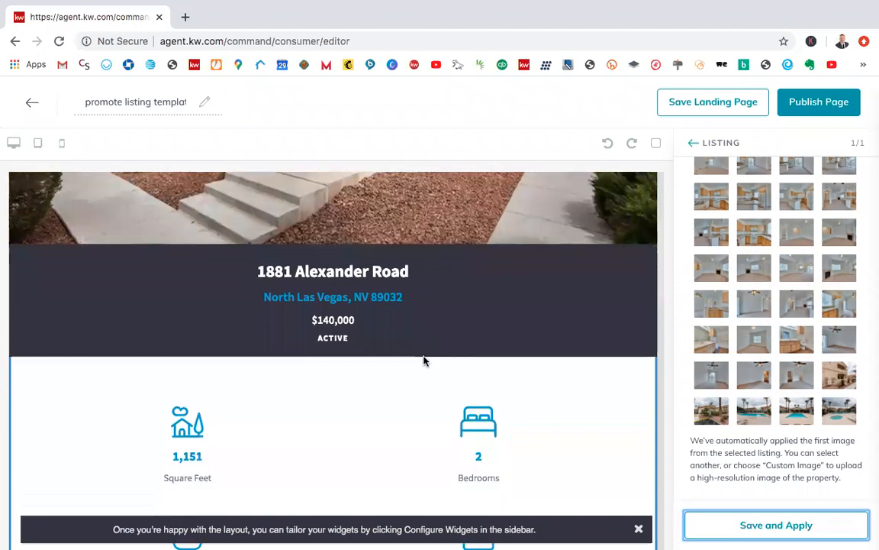
{"action": "scroll", "coordinate": [386, 433], "scroll_direction": "down", "scroll_amount": 5}
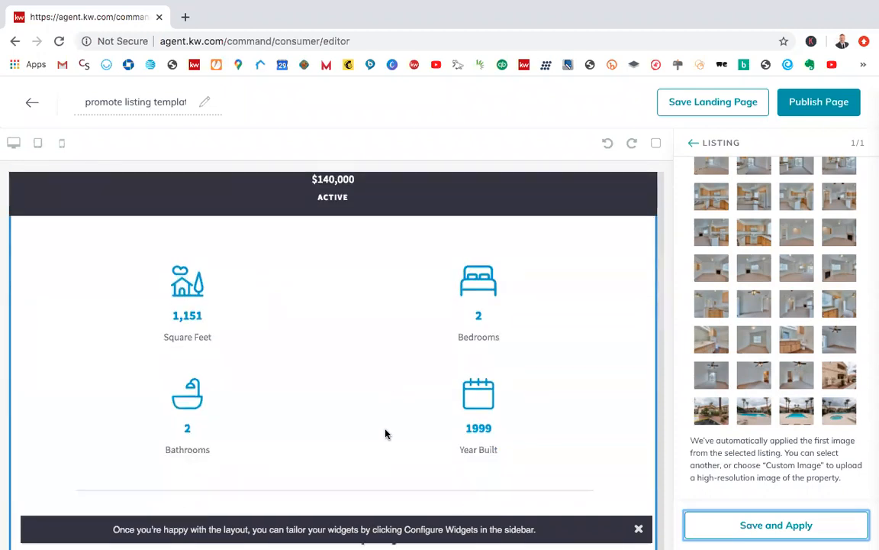
{"action": "scroll", "coordinate": [385, 433], "scroll_direction": "down", "scroll_amount": 1}
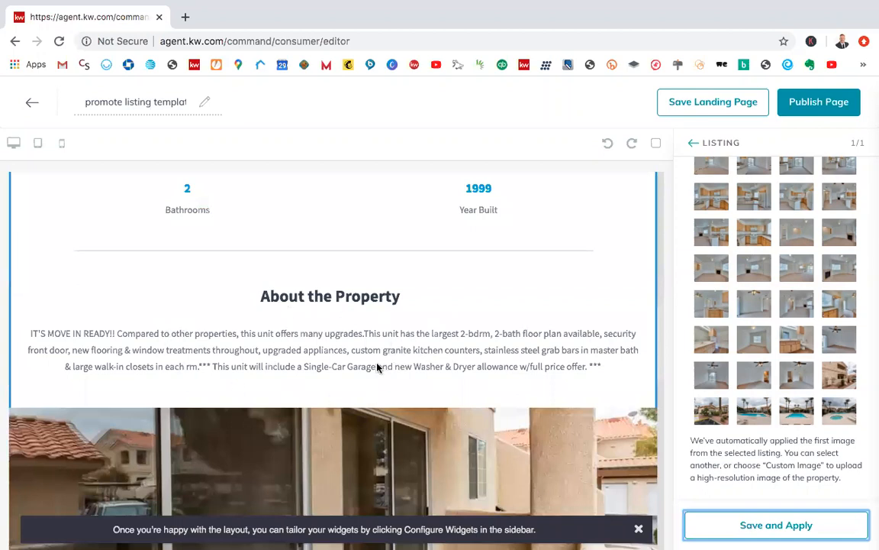
{"action": "scroll", "coordinate": [348, 358], "scroll_direction": "down", "scroll_amount": 1}
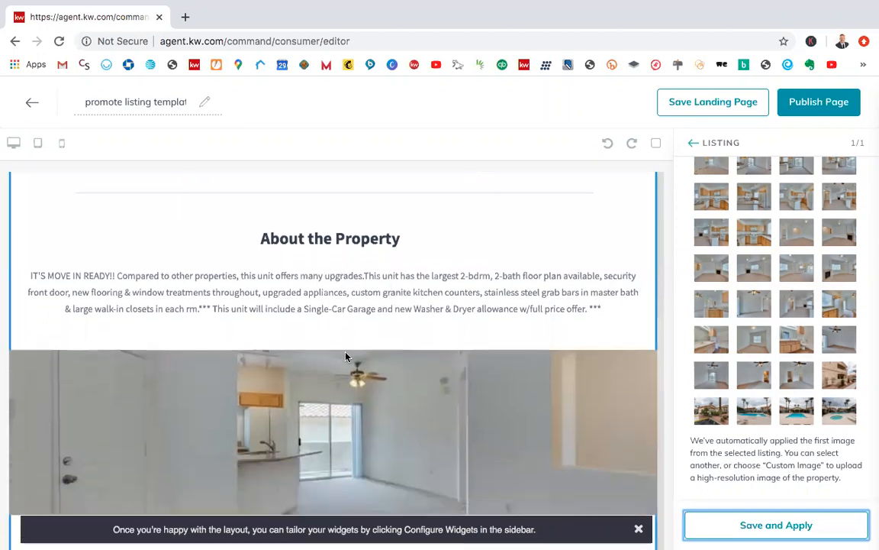
{"action": "scroll", "coordinate": [345, 356], "scroll_direction": "down", "scroll_amount": 3}
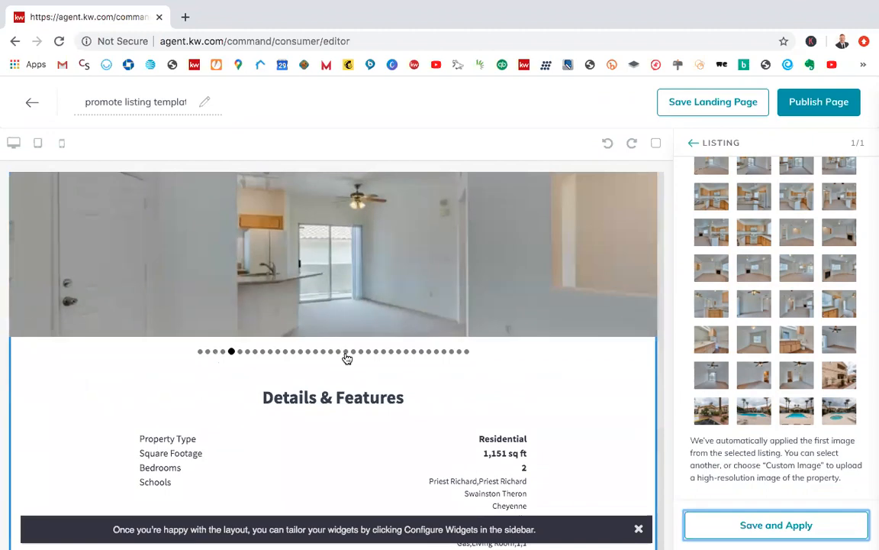
{"action": "scroll", "coordinate": [224, 350], "scroll_direction": "up", "scroll_amount": 1}
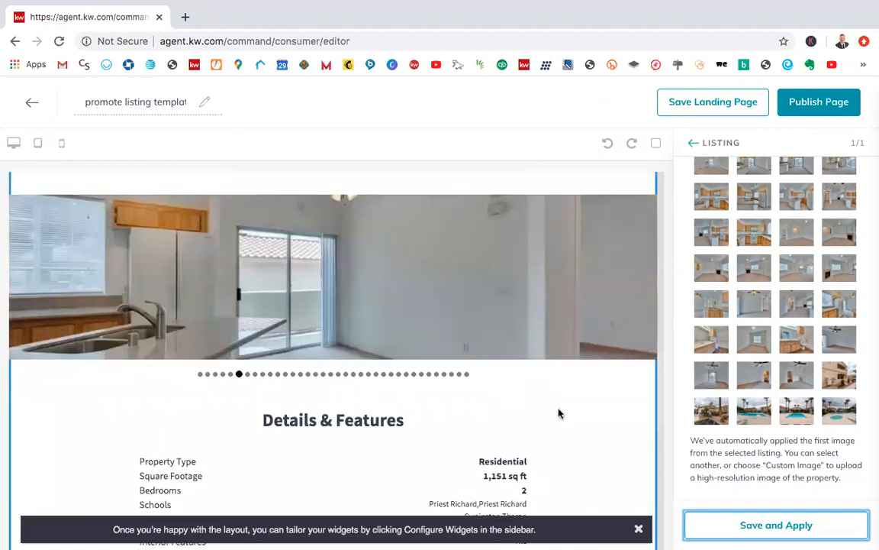
{"action": "scroll", "coordinate": [505, 383], "scroll_direction": "up", "scroll_amount": 1}
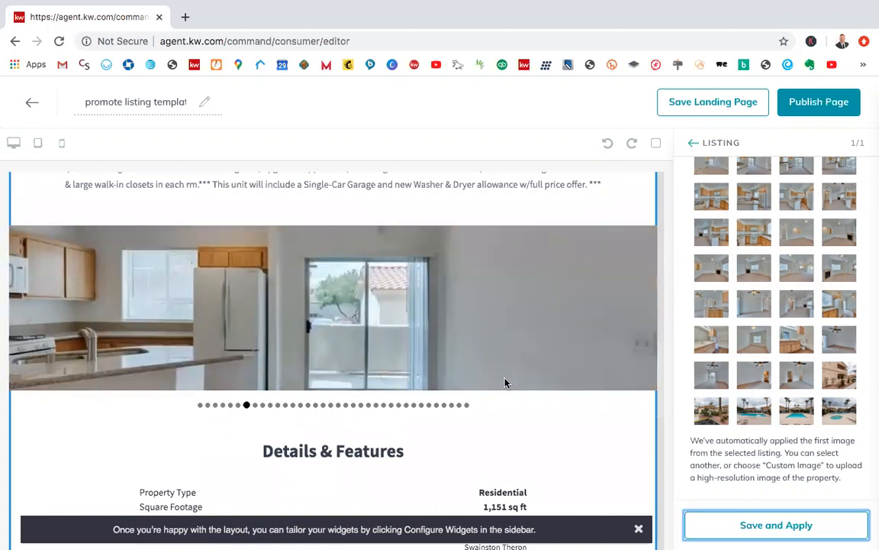
{"action": "scroll", "coordinate": [505, 382], "scroll_direction": "down", "scroll_amount": 5}
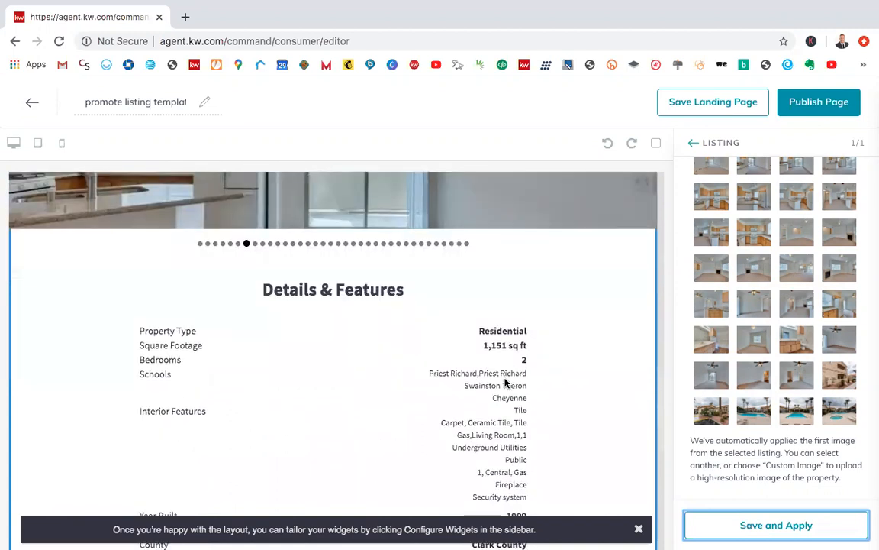
{"action": "scroll", "coordinate": [557, 378], "scroll_direction": "down", "scroll_amount": 10}
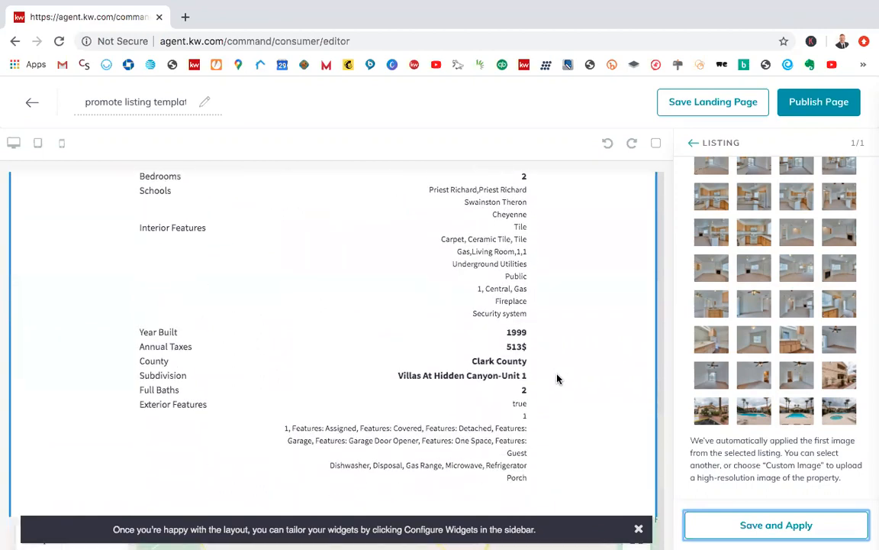
{"action": "scroll", "coordinate": [557, 373], "scroll_direction": "down", "scroll_amount": 1}
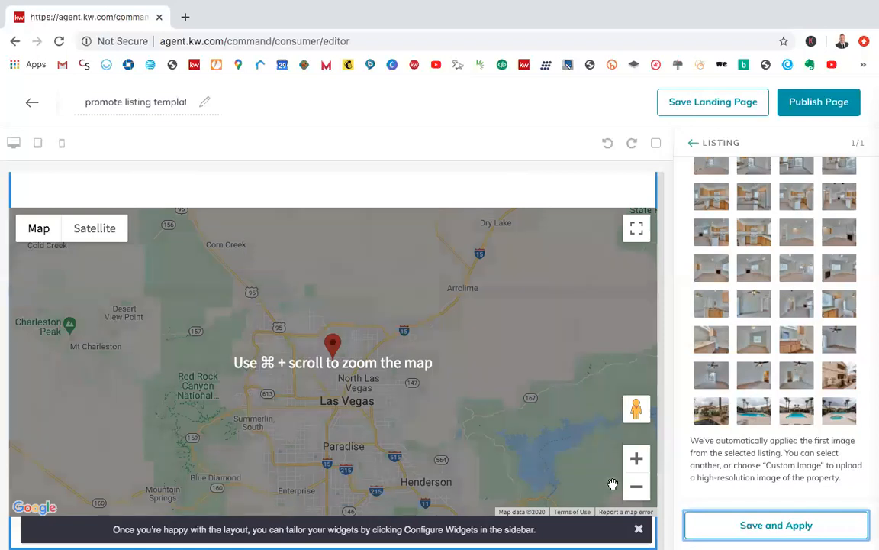
{"action": "scroll", "coordinate": [554, 268], "scroll_direction": "down", "scroll_amount": 1}
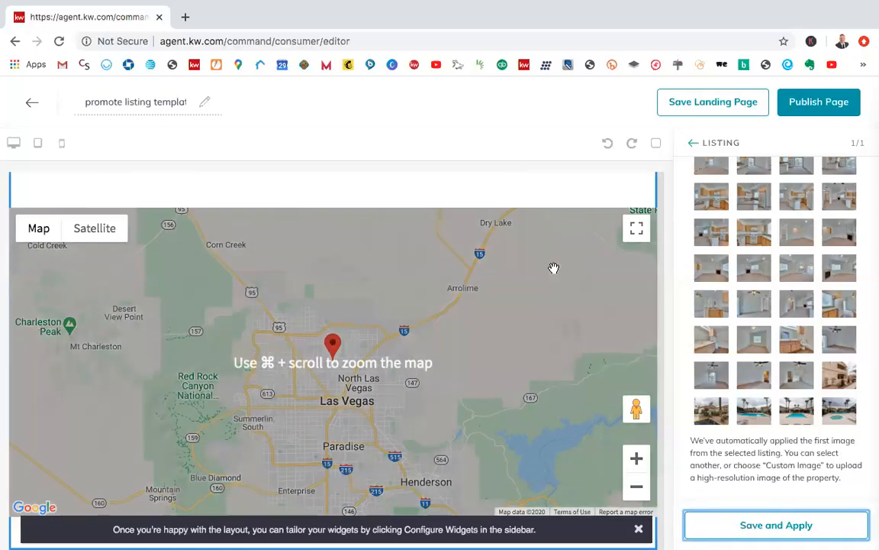
{"action": "scroll", "coordinate": [553, 271], "scroll_direction": "up", "scroll_amount": 6}
{"action": "scroll", "coordinate": [554, 273], "scroll_direction": "up", "scroll_amount": 5}
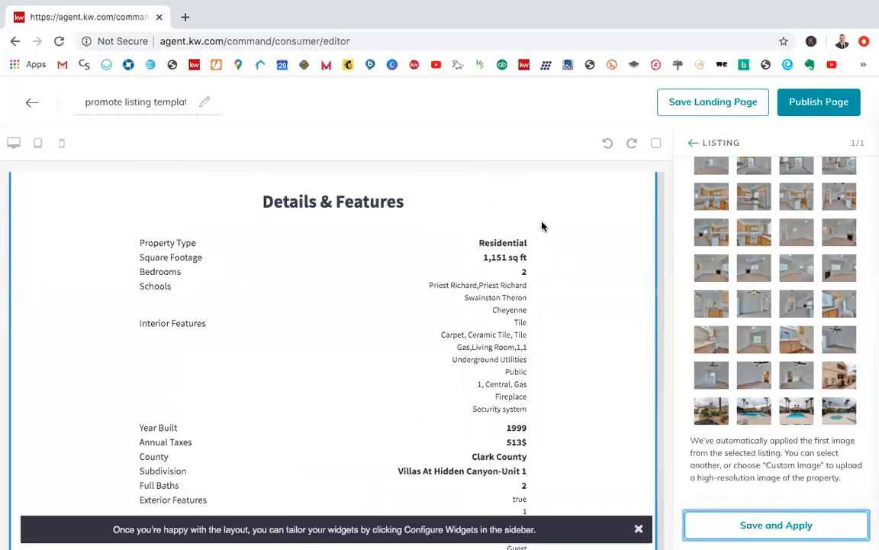
{"action": "scroll", "coordinate": [539, 296], "scroll_direction": "up", "scroll_amount": 7}
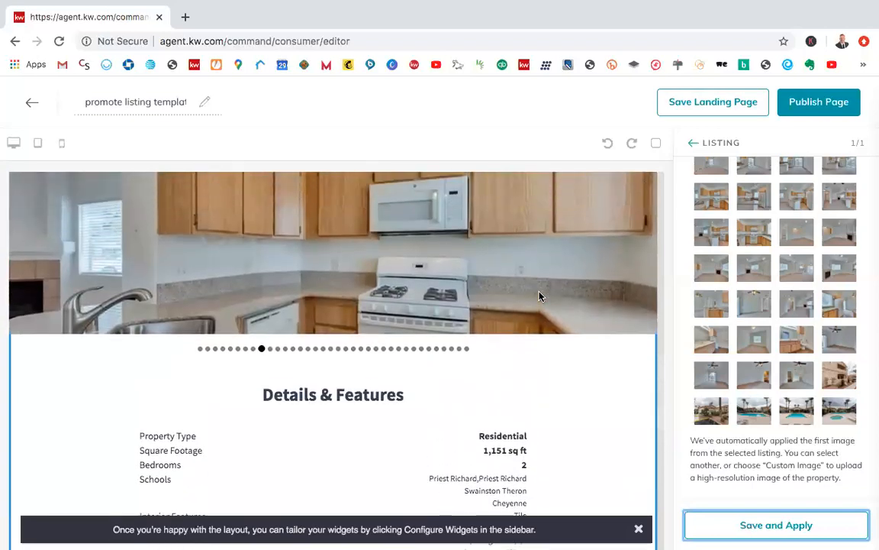
{"action": "scroll", "coordinate": [539, 296], "scroll_direction": "up", "scroll_amount": 14}
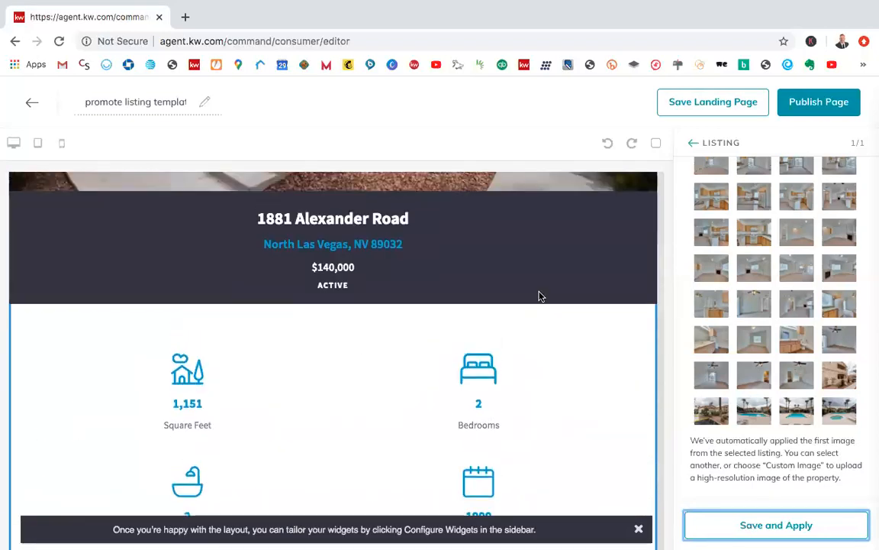
{"action": "scroll", "coordinate": [539, 296], "scroll_direction": "up", "scroll_amount": 8}
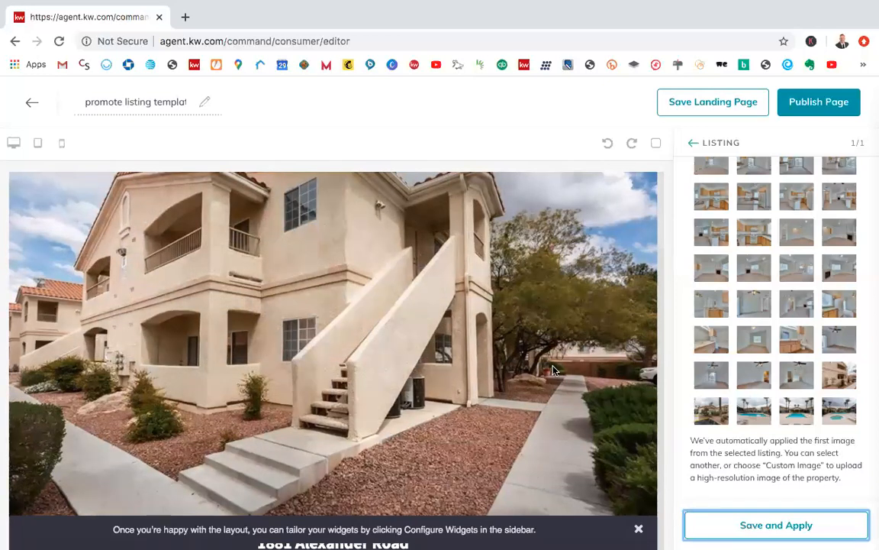
Step: Review the page preview again, checking the header, address and price, property facts, About the Property text, and Details & Features
{"action": "scroll", "coordinate": [551, 369], "scroll_direction": "down", "scroll_amount": 2}
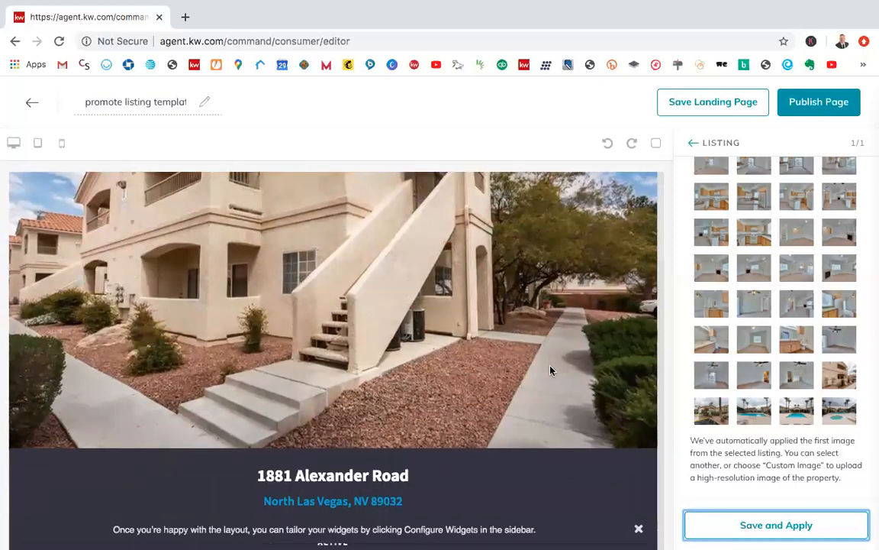
{"action": "scroll", "coordinate": [557, 269], "scroll_direction": "up", "scroll_amount": 1}
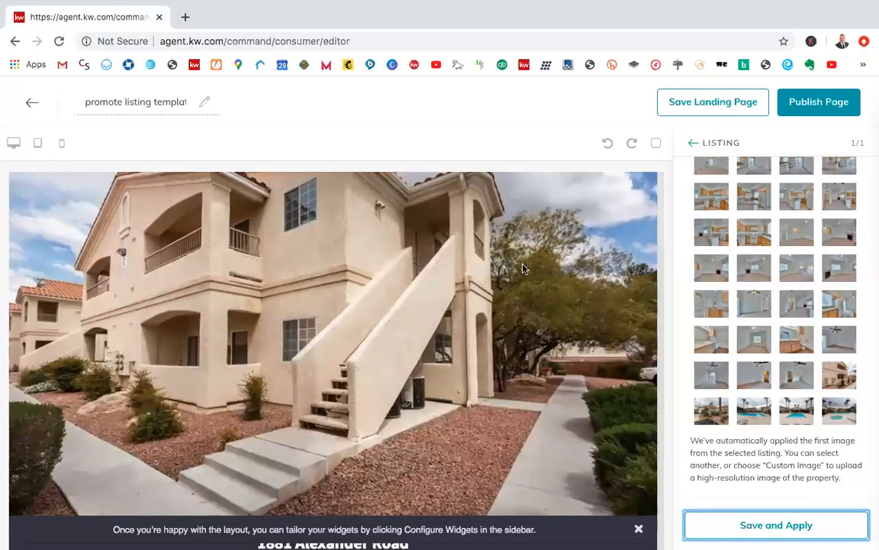
{"action": "scroll", "coordinate": [514, 336], "scroll_direction": "down", "scroll_amount": 1}
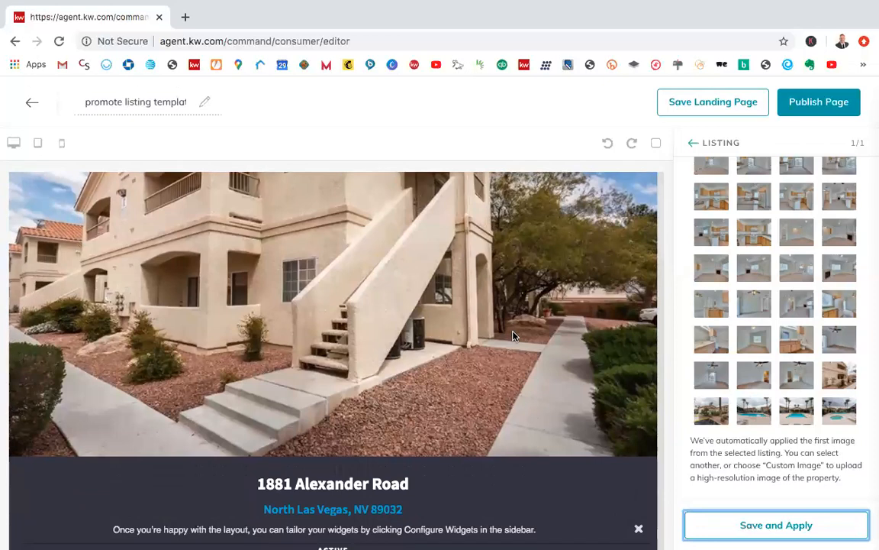
{"action": "scroll", "coordinate": [513, 336], "scroll_direction": "down", "scroll_amount": 1}
{"action": "scroll", "coordinate": [513, 336], "scroll_direction": "down", "scroll_amount": 3}
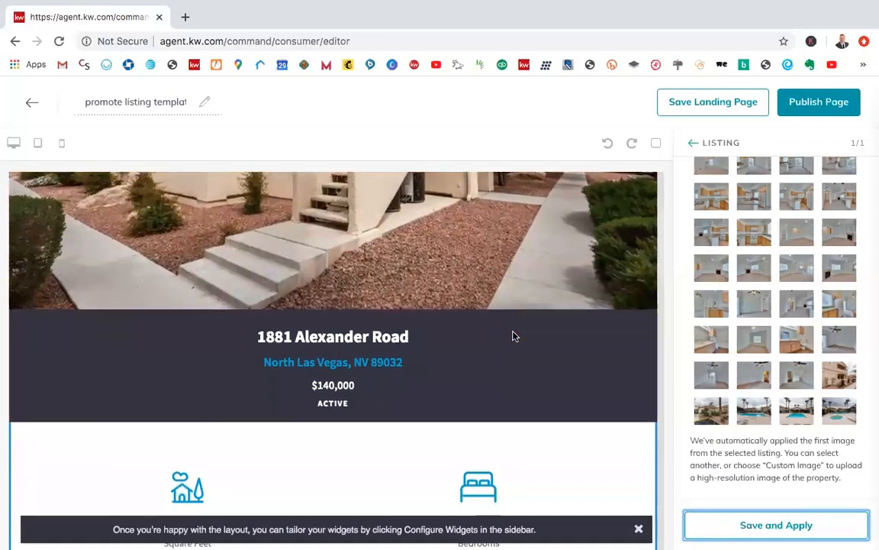
{"action": "scroll", "coordinate": [513, 336], "scroll_direction": "down", "scroll_amount": 2}
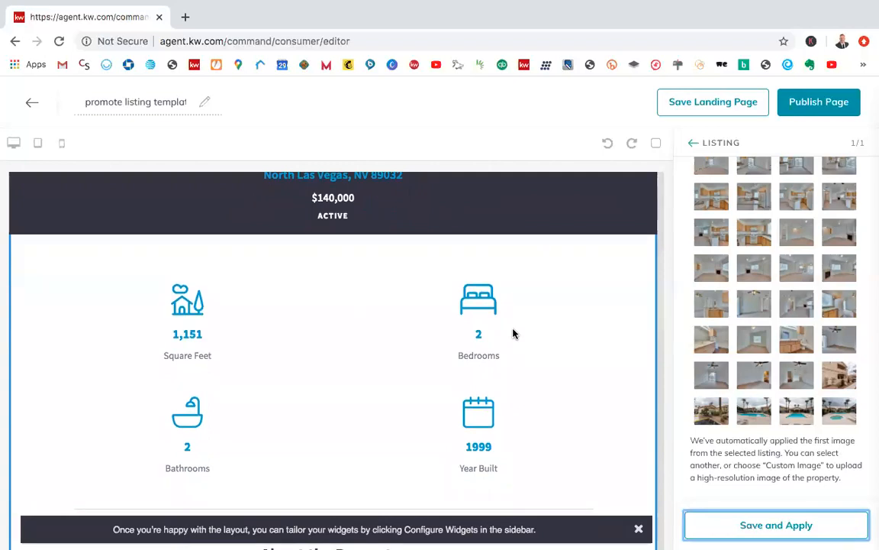
{"action": "scroll", "coordinate": [546, 398], "scroll_direction": "down", "scroll_amount": 4}
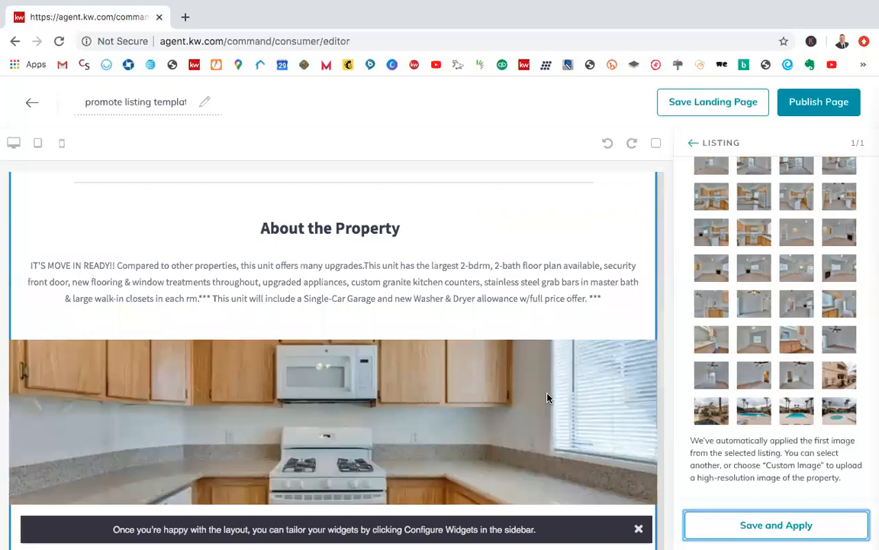
{"action": "scroll", "coordinate": [546, 398], "scroll_direction": "down", "scroll_amount": 4}
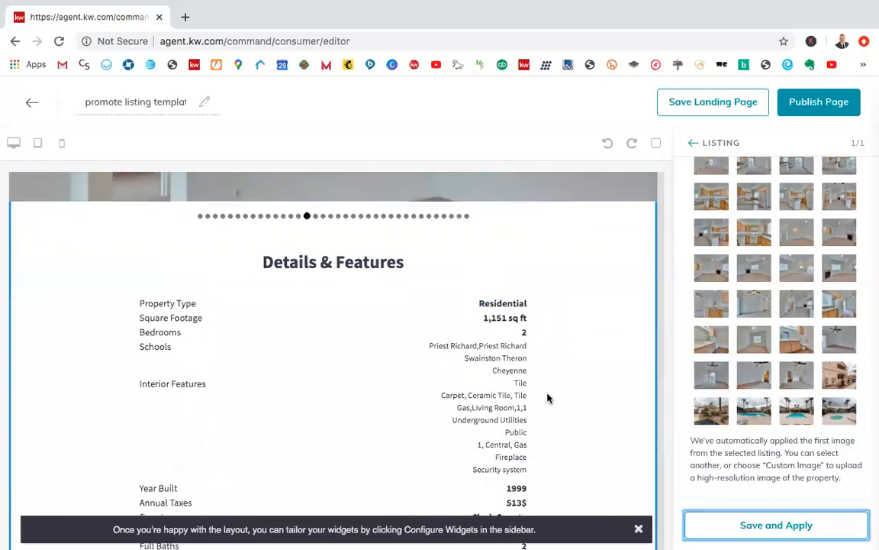
{"action": "scroll", "coordinate": [547, 398], "scroll_direction": "down", "scroll_amount": 1}
{"action": "scroll", "coordinate": [547, 398], "scroll_direction": "up", "scroll_amount": 1}
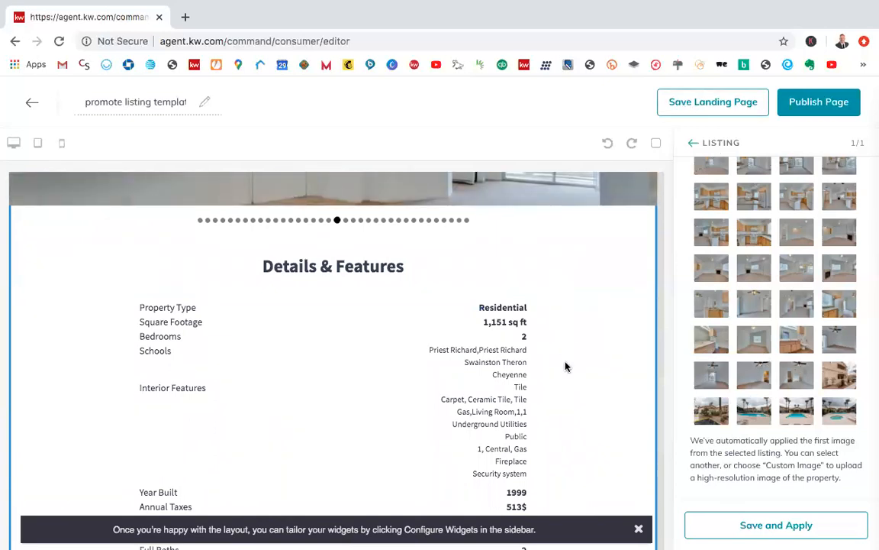
Step: Dismiss the Configure Widgets hint covering the lower part of the page preview
{"action": "scroll", "coordinate": [566, 365], "scroll_direction": "down", "scroll_amount": 4}
{"action": "scroll", "coordinate": [565, 361], "scroll_direction": "down", "scroll_amount": 1}
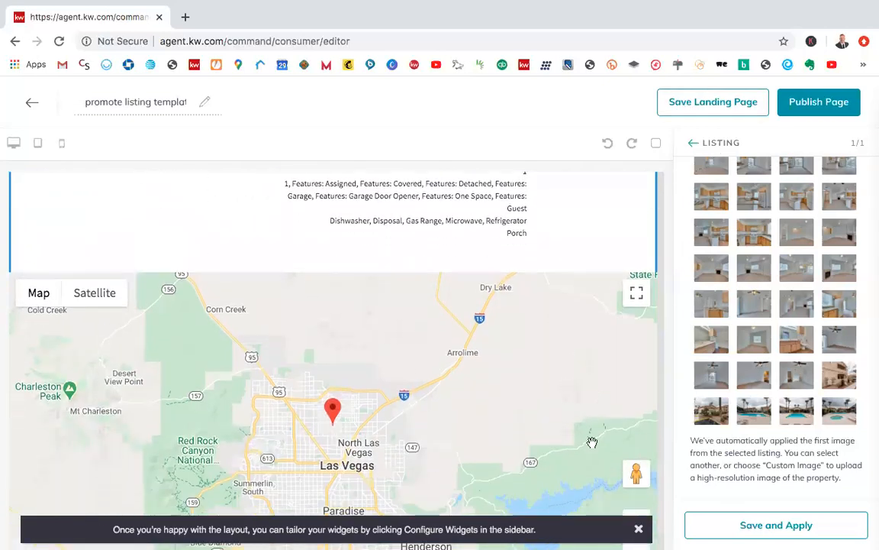
{"action": "left_click", "coordinate": [638, 529]}
Step: Check the Listing widget's selected property and header image settings, and look over the unobstructed page preview between header and map
{"action": "scroll", "coordinate": [745, 341], "scroll_direction": "up", "scroll_amount": 4}
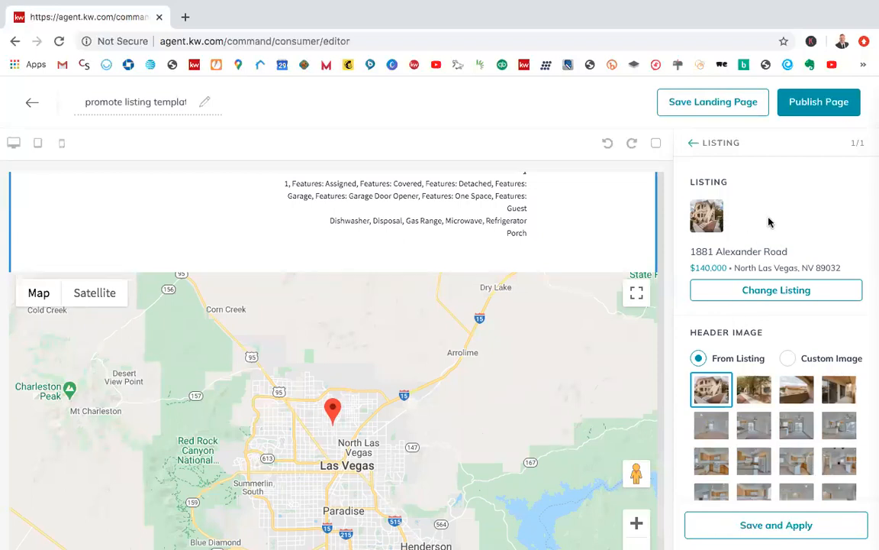
{"action": "scroll", "coordinate": [555, 287], "scroll_direction": "down", "scroll_amount": 1}
{"action": "scroll", "coordinate": [555, 287], "scroll_direction": "up", "scroll_amount": 2}
{"action": "scroll", "coordinate": [555, 289], "scroll_direction": "up", "scroll_amount": 15}
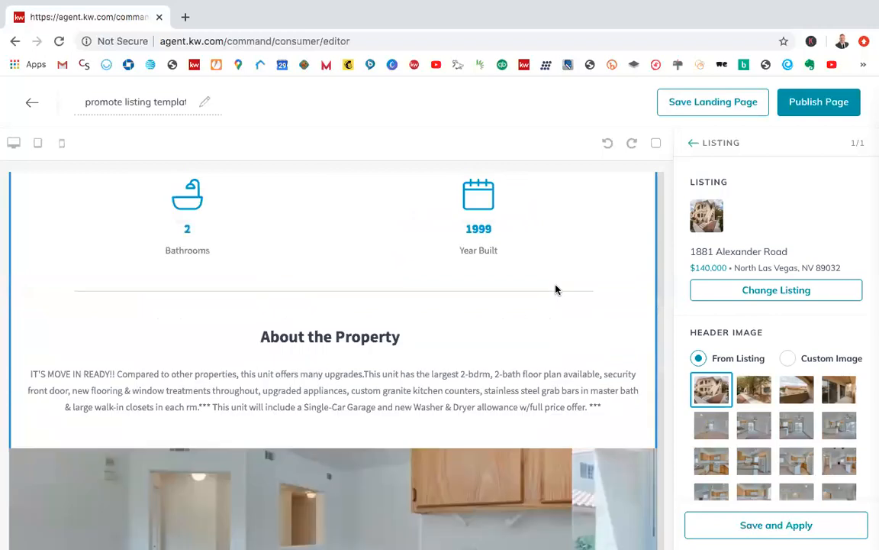
{"action": "scroll", "coordinate": [555, 289], "scroll_direction": "up", "scroll_amount": 5}
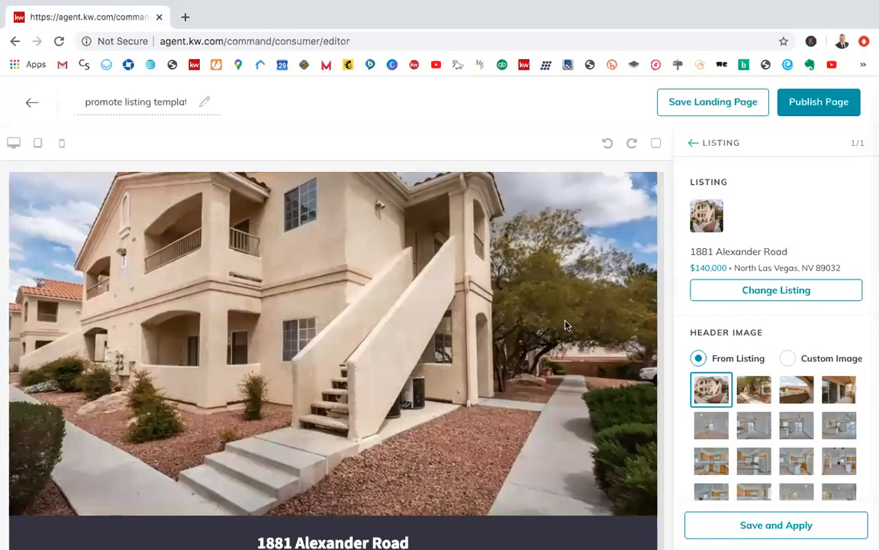
{"action": "scroll", "coordinate": [569, 250], "scroll_direction": "down", "scroll_amount": 7}
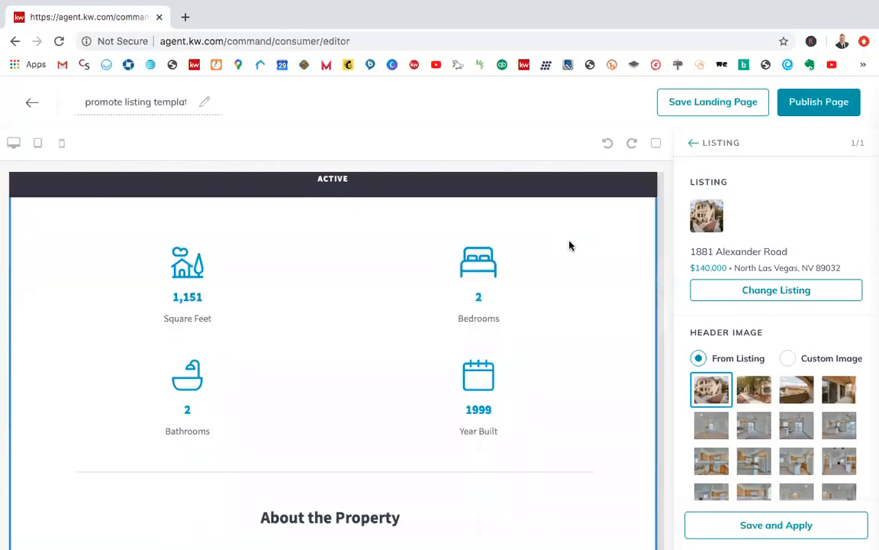
{"action": "scroll", "coordinate": [569, 234], "scroll_direction": "down", "scroll_amount": 10}
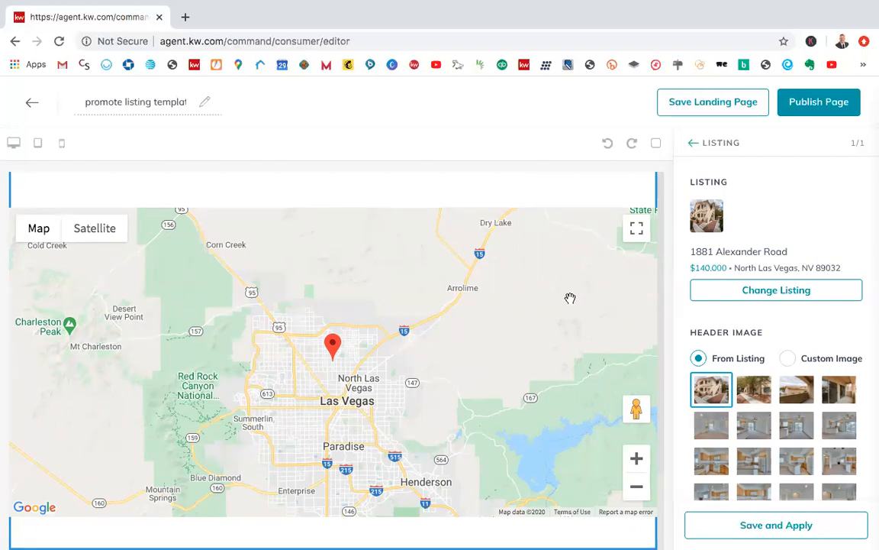
{"action": "scroll", "coordinate": [522, 333], "scroll_direction": "up", "scroll_amount": 3}
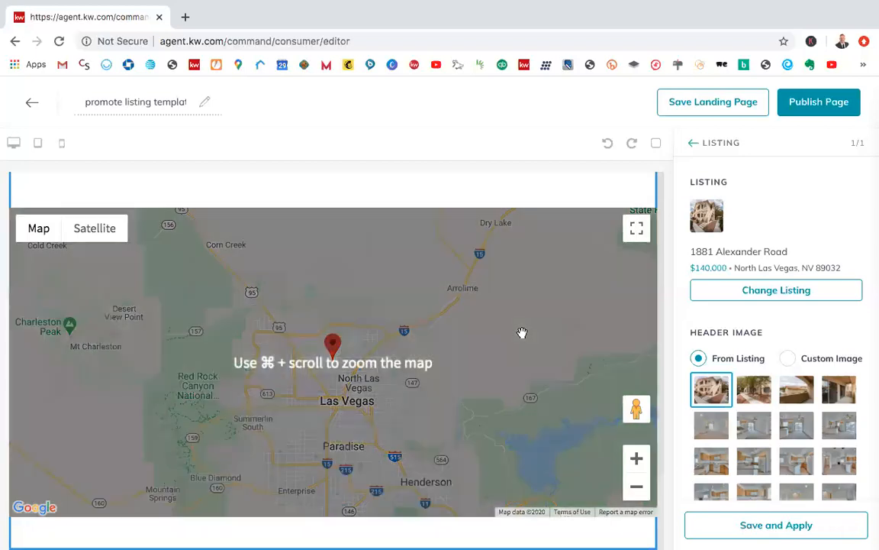
{"action": "scroll", "coordinate": [522, 336], "scroll_direction": "up", "scroll_amount": 10}
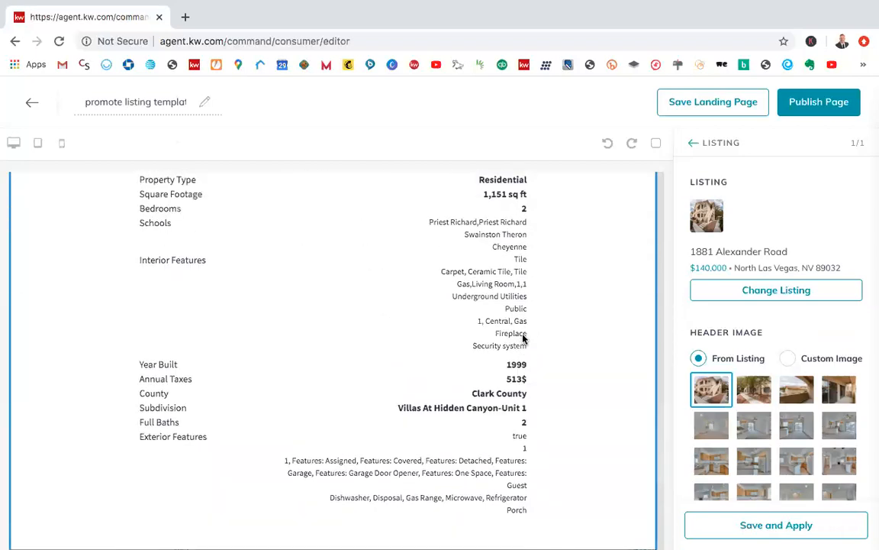
{"action": "scroll", "coordinate": [522, 338], "scroll_direction": "up", "scroll_amount": 10}
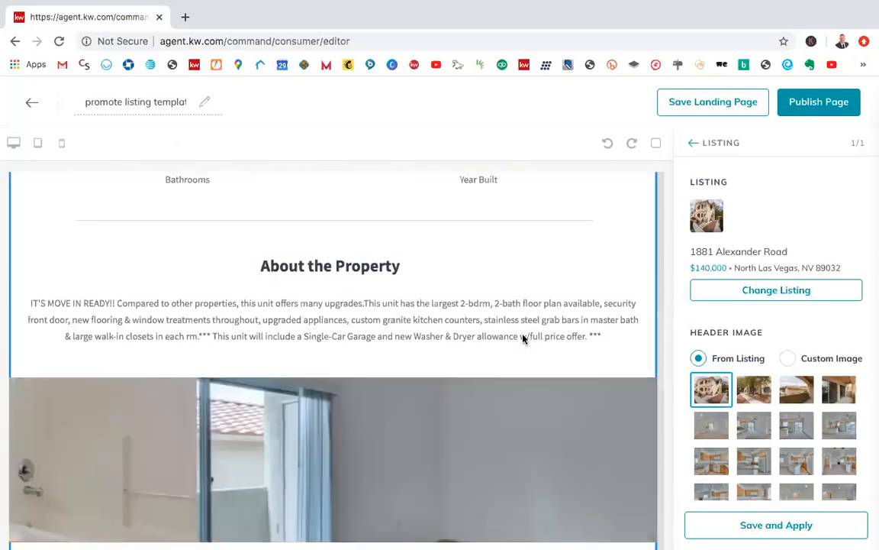
{"action": "scroll", "coordinate": [522, 341], "scroll_direction": "up", "scroll_amount": 10}
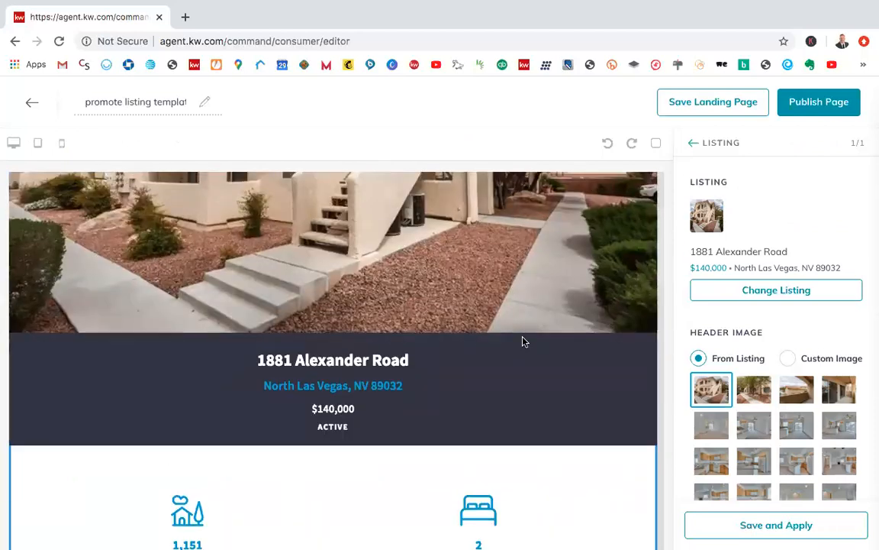
Step: Examine the Listing widget's header image choices and compare them with the header photo and photo carousel in the page preview
{"action": "scroll", "coordinate": [522, 341], "scroll_direction": "up", "scroll_amount": 3}
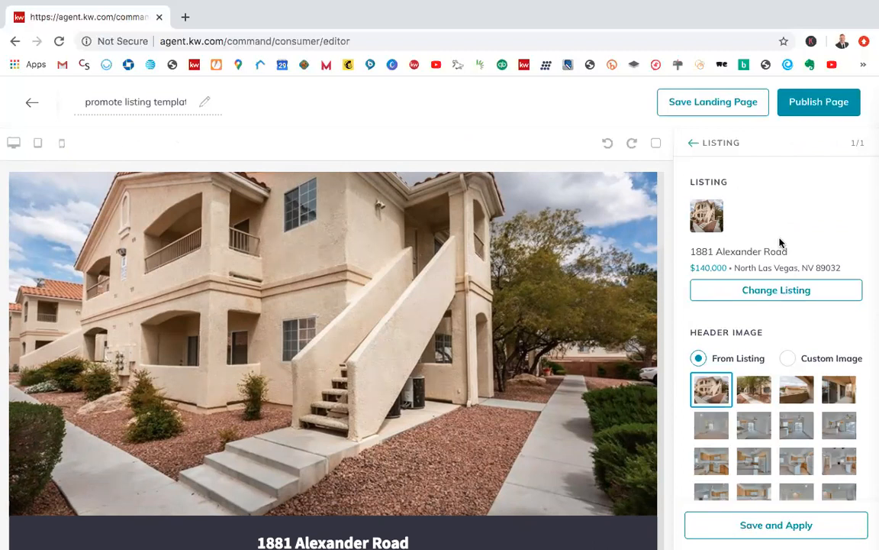
{"action": "scroll", "coordinate": [781, 428], "scroll_direction": "down", "scroll_amount": 4}
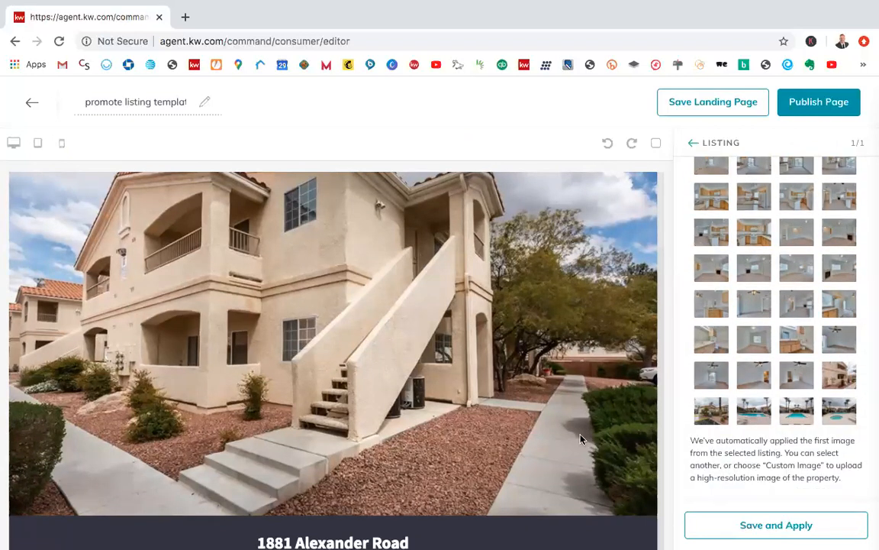
{"action": "scroll", "coordinate": [580, 439], "scroll_direction": "down", "scroll_amount": 6}
{"action": "scroll", "coordinate": [580, 439], "scroll_direction": "down", "scroll_amount": 3}
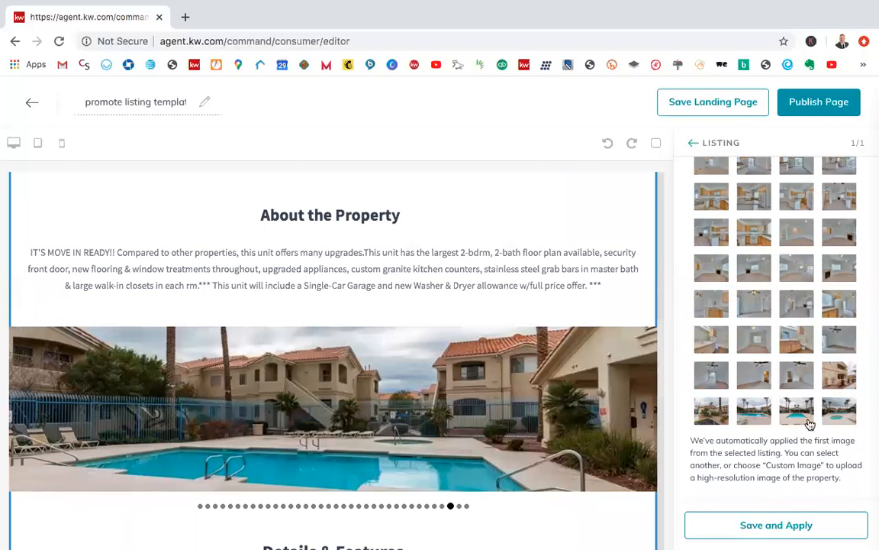
{"action": "scroll", "coordinate": [810, 424], "scroll_direction": "up", "scroll_amount": 10}
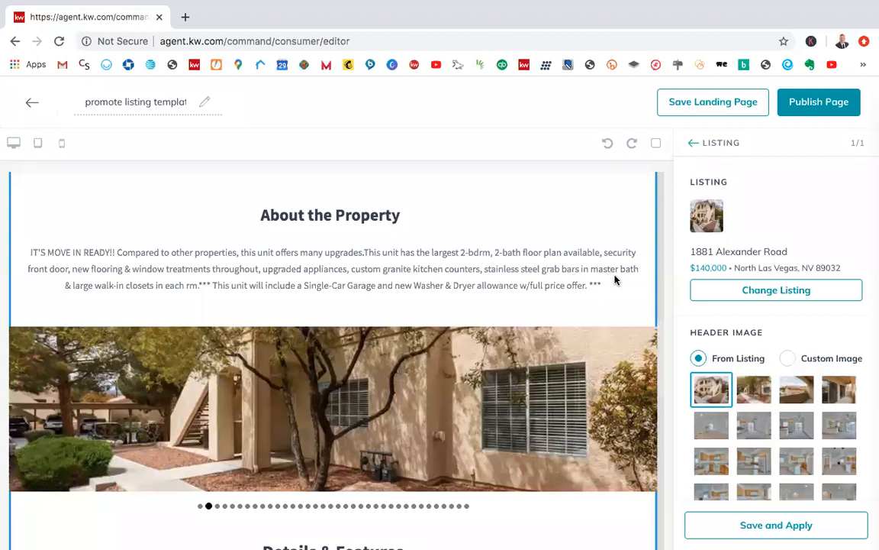
{"action": "scroll", "coordinate": [762, 380], "scroll_direction": "down", "scroll_amount": 5}
{"action": "scroll", "coordinate": [762, 379], "scroll_direction": "down", "scroll_amount": 1}
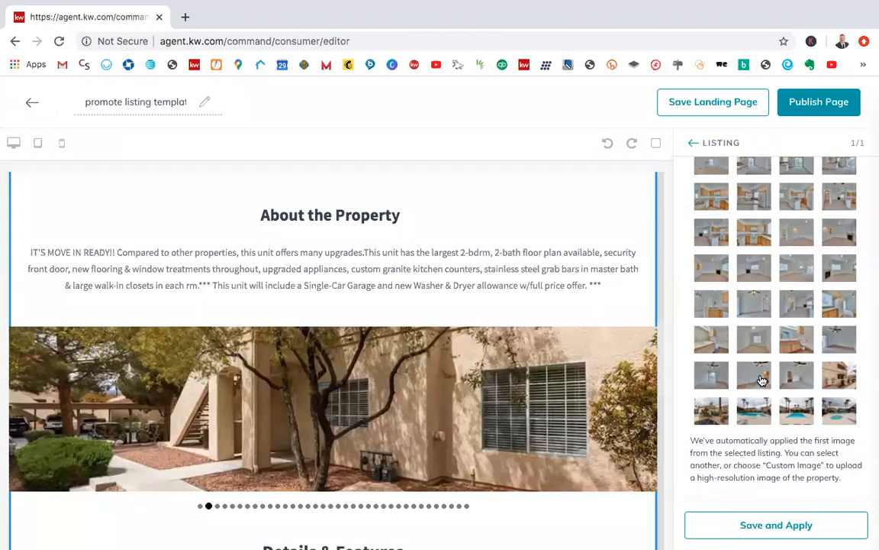
{"action": "scroll", "coordinate": [760, 379], "scroll_direction": "up", "scroll_amount": 6}
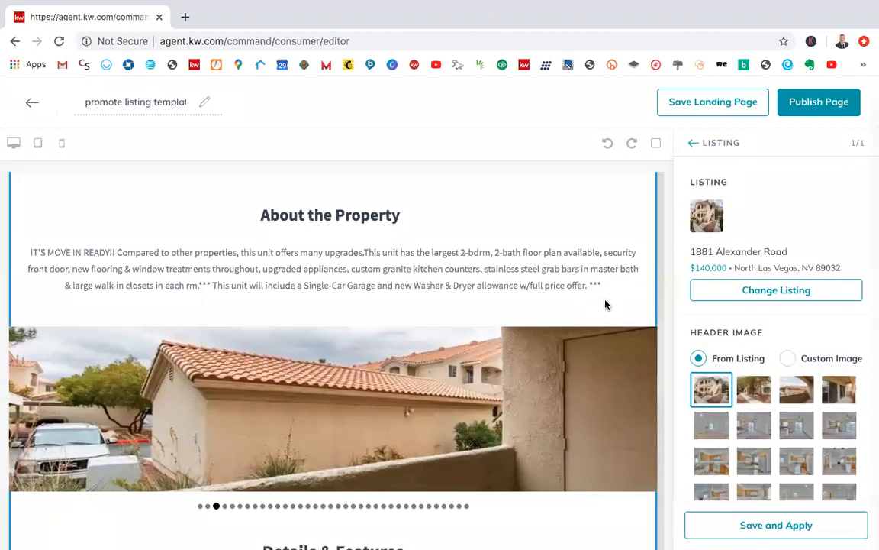
Step: Review the property facts, About the Property text and photo carousel in the page preview
{"action": "scroll", "coordinate": [555, 297], "scroll_direction": "up", "scroll_amount": 3}
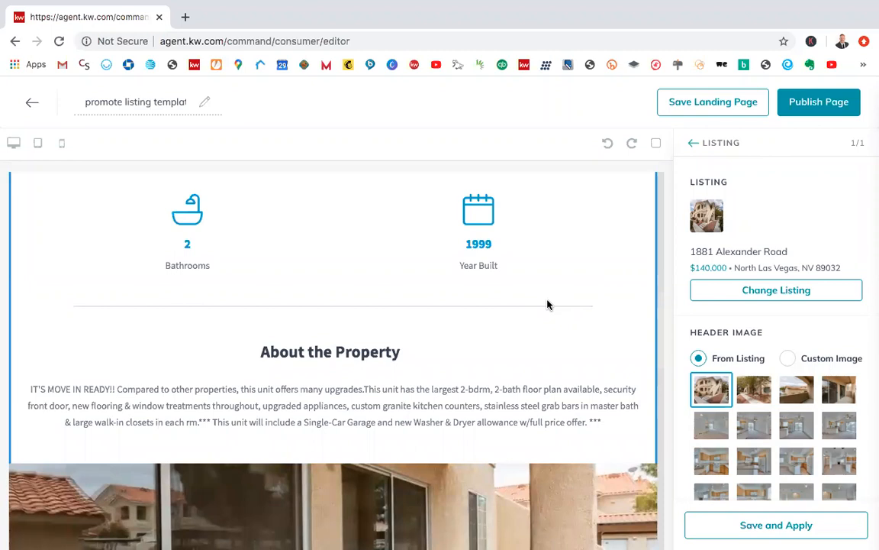
{"action": "scroll", "coordinate": [588, 319], "scroll_direction": "down", "scroll_amount": 4}
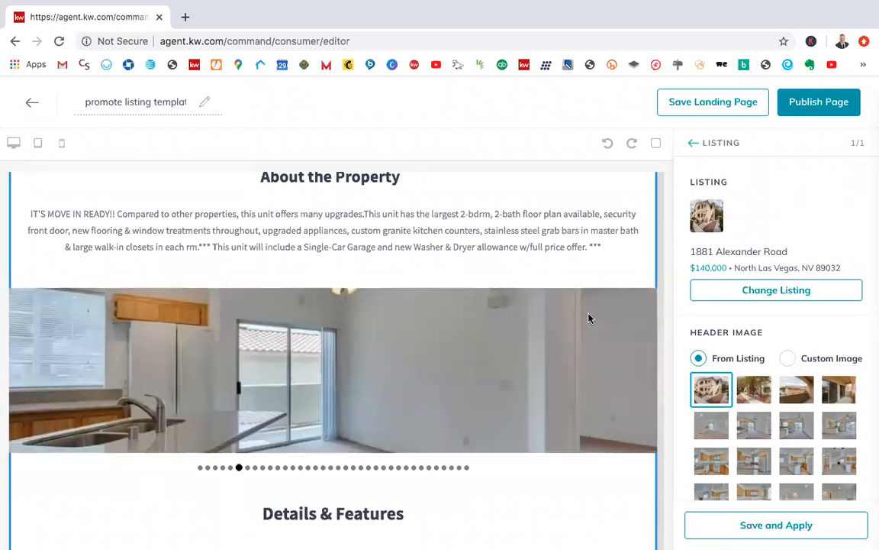
{"action": "scroll", "coordinate": [601, 290], "scroll_direction": "down", "scroll_amount": 1}
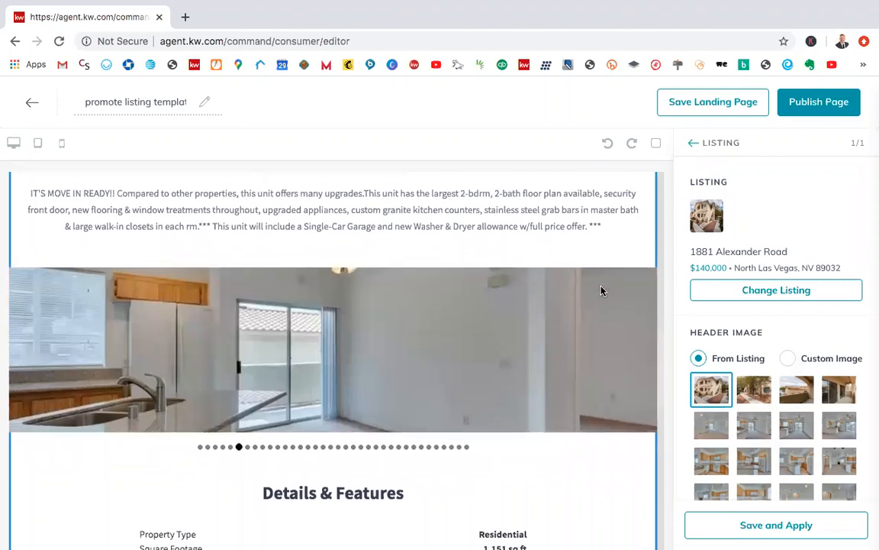
{"action": "scroll", "coordinate": [600, 290], "scroll_direction": "up", "scroll_amount": 2}
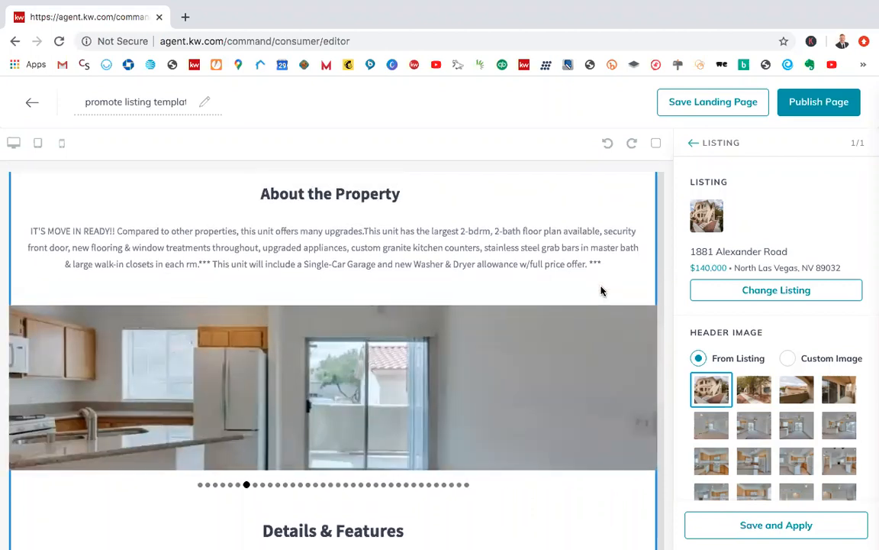
{"action": "scroll", "coordinate": [601, 290], "scroll_direction": "up", "scroll_amount": 4}
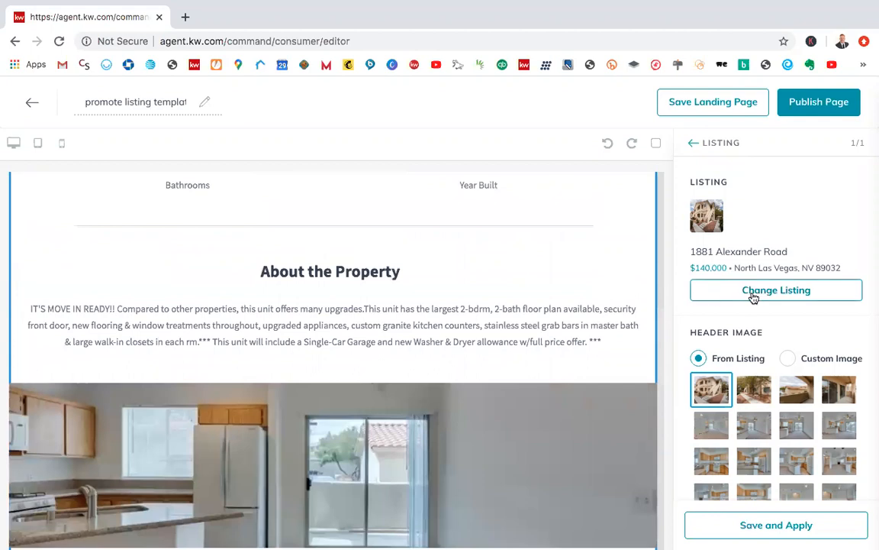
{"action": "scroll", "coordinate": [612, 295], "scroll_direction": "up", "scroll_amount": 3}
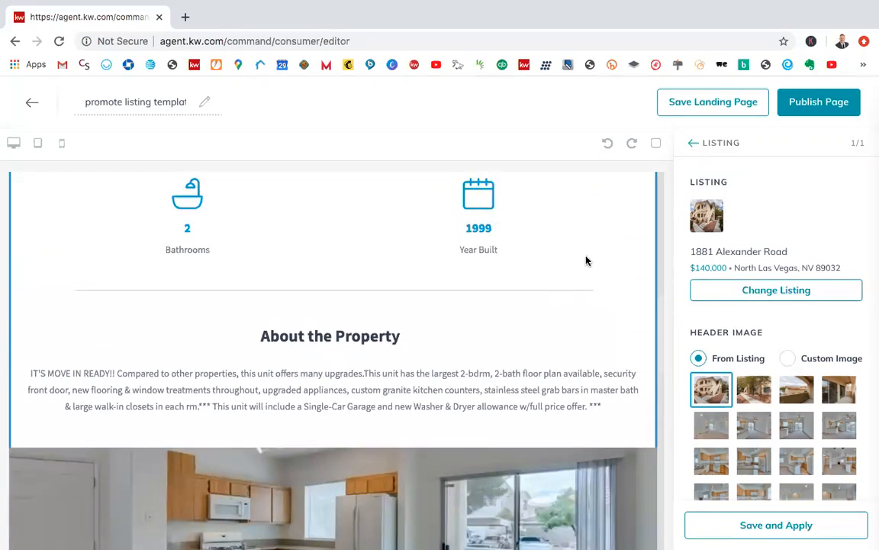
{"action": "scroll", "coordinate": [561, 297], "scroll_direction": "up", "scroll_amount": 3}
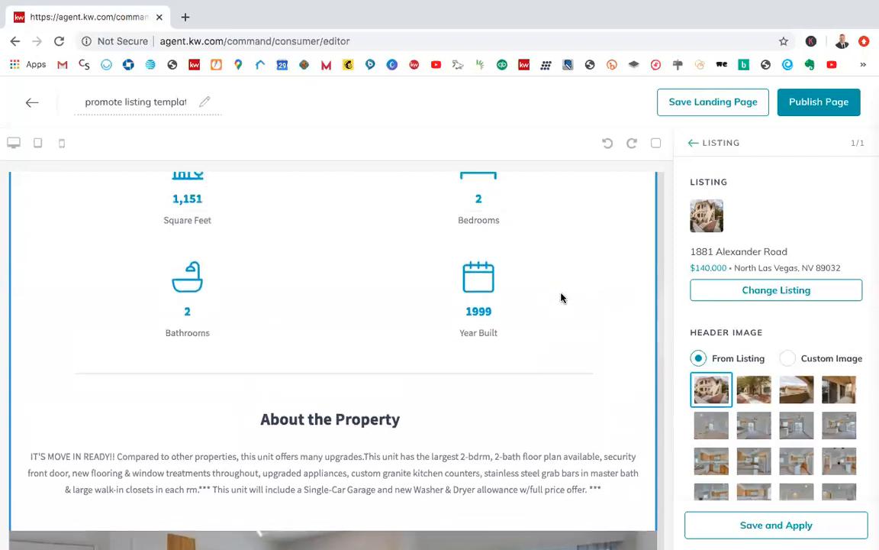
{"action": "scroll", "coordinate": [558, 349], "scroll_direction": "down", "scroll_amount": 3}
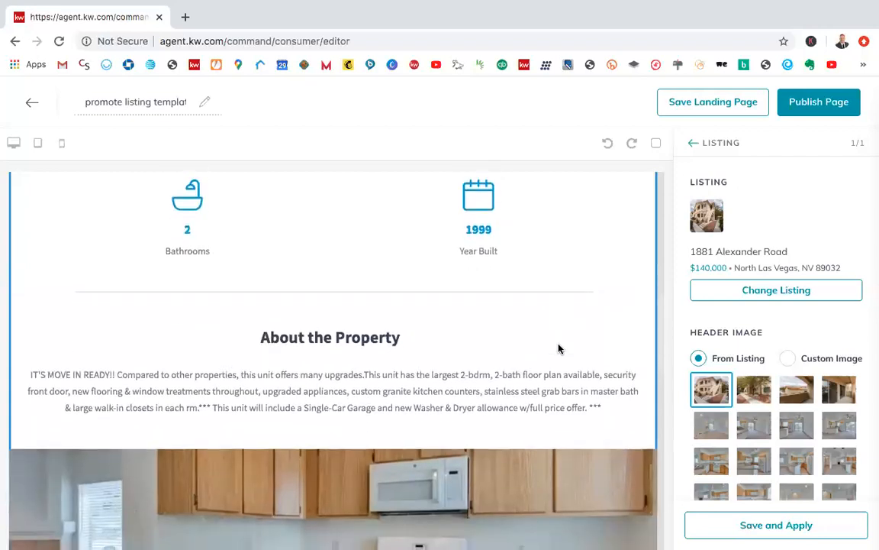
{"action": "scroll", "coordinate": [558, 349], "scroll_direction": "up", "scroll_amount": 3}
{"action": "scroll", "coordinate": [558, 349], "scroll_direction": "down", "scroll_amount": 3}
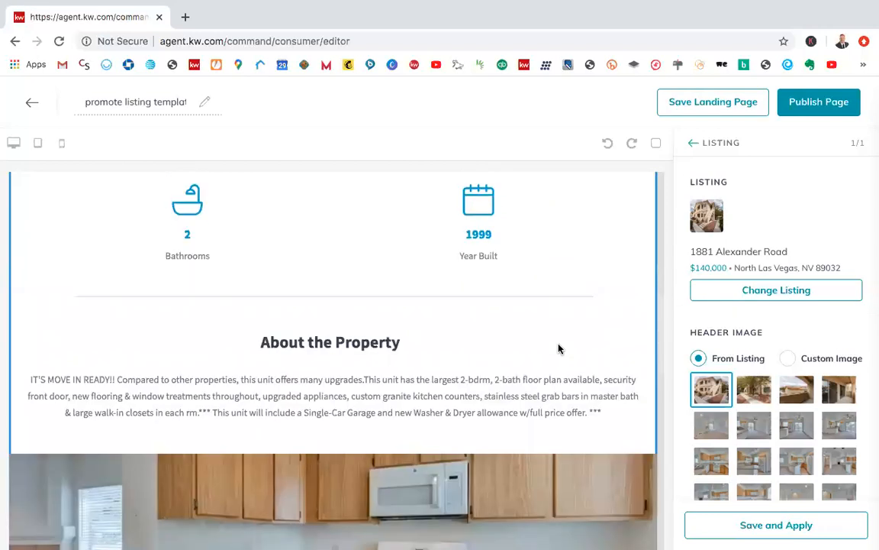
{"action": "scroll", "coordinate": [558, 349], "scroll_direction": "down", "scroll_amount": 3}
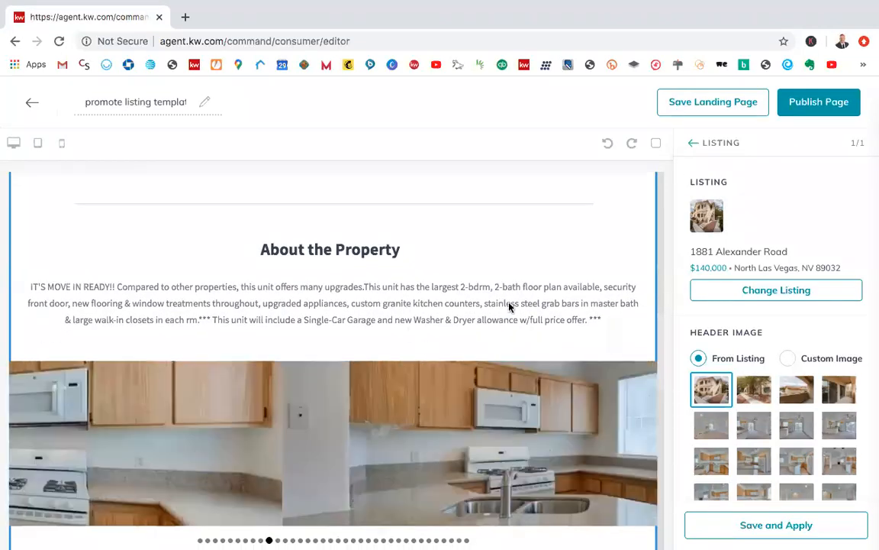
{"action": "scroll", "coordinate": [636, 346], "scroll_direction": "down", "scroll_amount": 4}
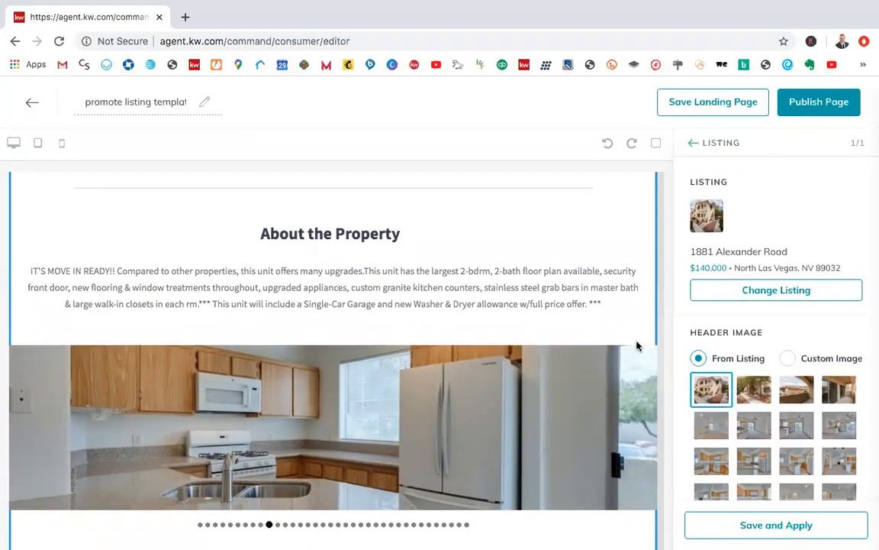
Step: Recheck the header photo and the listing's header image choices, and finish the widget configuration
{"action": "scroll", "coordinate": [638, 346], "scroll_direction": "up", "scroll_amount": 10}
{"action": "scroll", "coordinate": [638, 346], "scroll_direction": "up", "scroll_amount": 3}
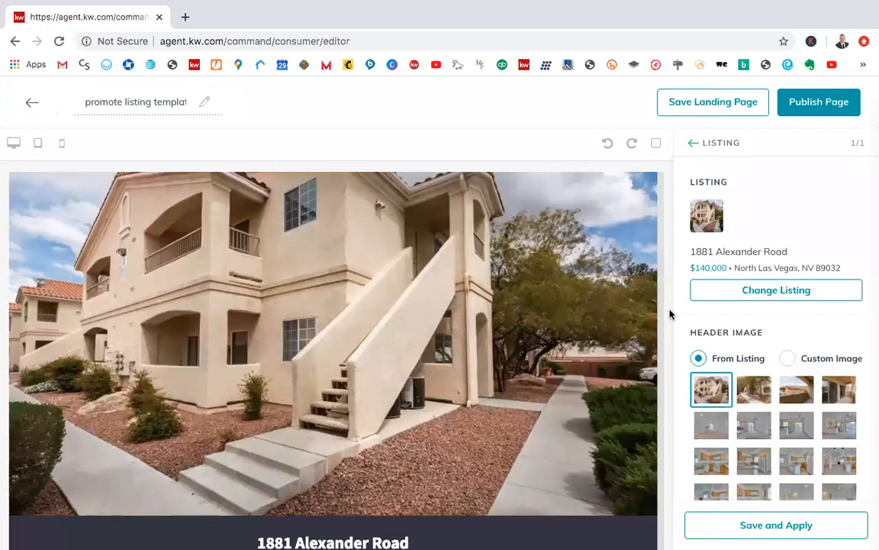
{"action": "scroll", "coordinate": [725, 273], "scroll_direction": "down", "scroll_amount": 1}
{"action": "scroll", "coordinate": [731, 274], "scroll_direction": "down", "scroll_amount": 5}
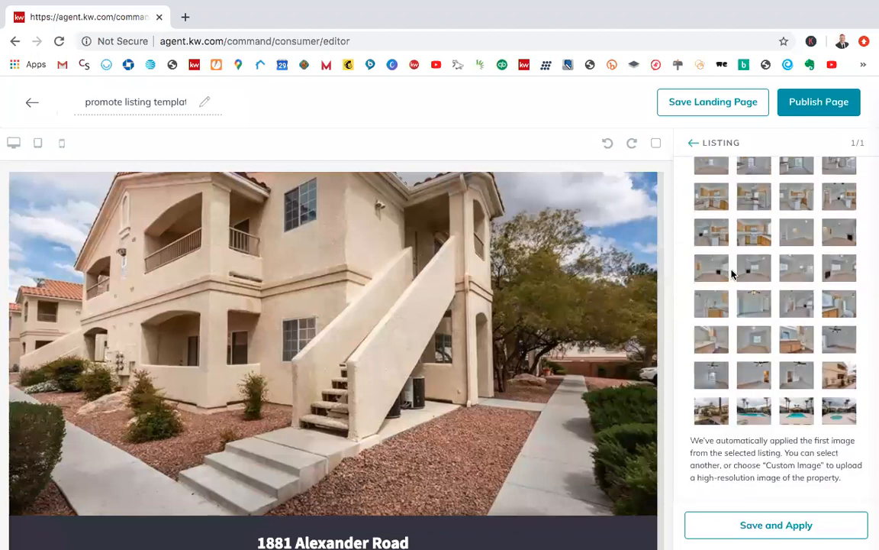
{"action": "scroll", "coordinate": [732, 273], "scroll_direction": "up", "scroll_amount": 5}
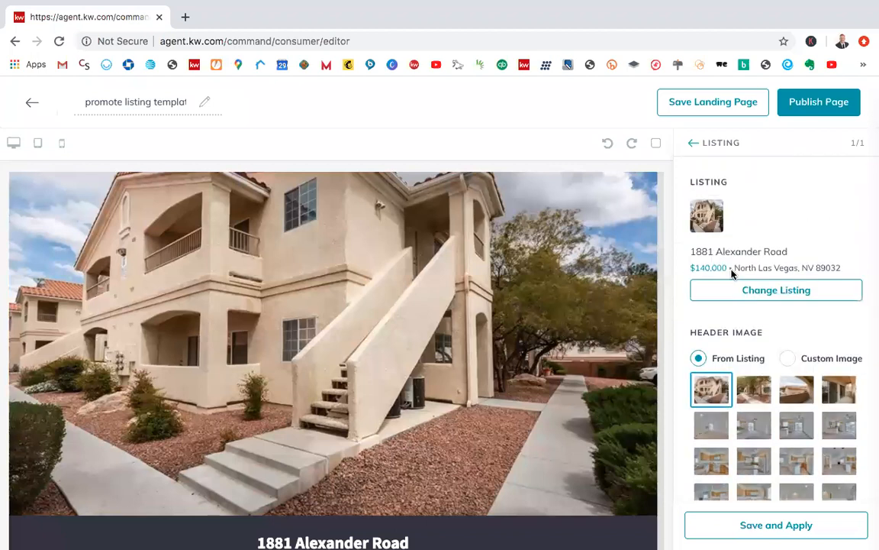
{"action": "left_click", "coordinate": [694, 144]}
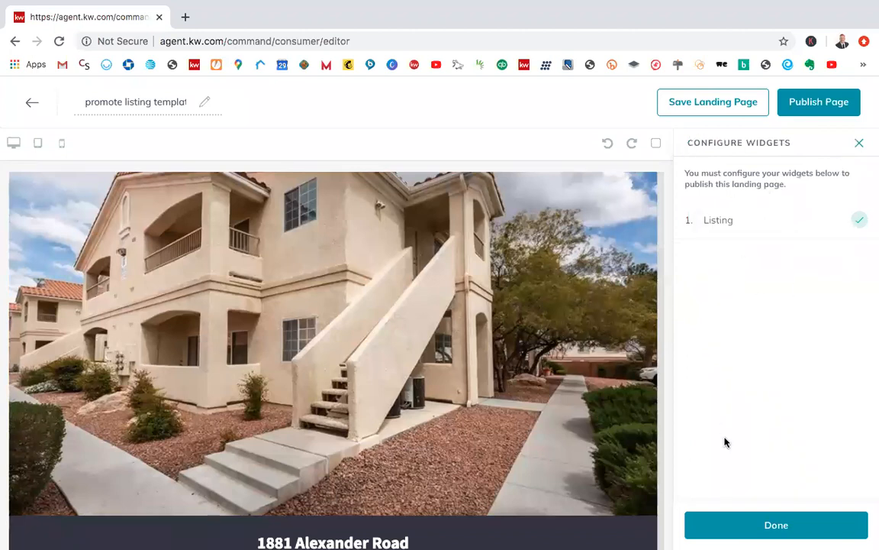
{"action": "left_click", "coordinate": [742, 538]}
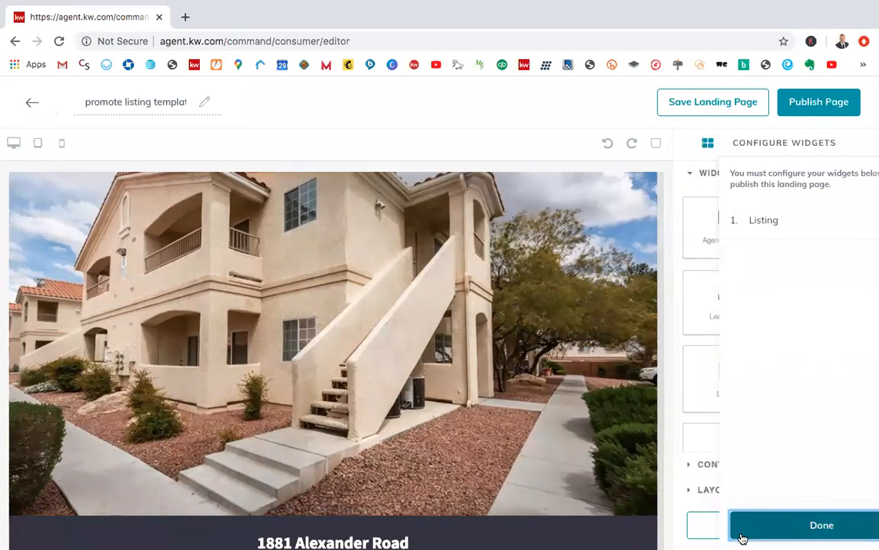
Step: Add an Agent Branding widget to the landing page directly below the Listing widget's location map
{"action": "scroll", "coordinate": [795, 400], "scroll_direction": "down", "scroll_amount": 3}
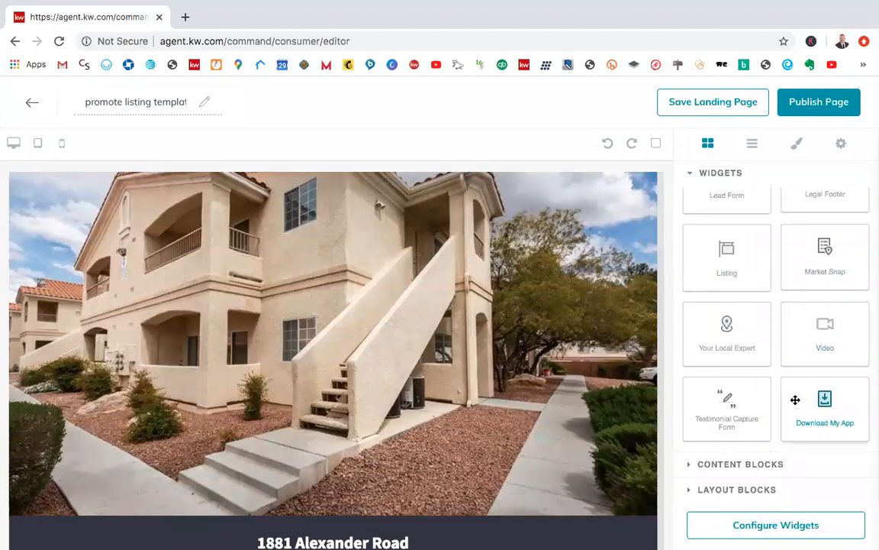
{"action": "scroll", "coordinate": [795, 400], "scroll_direction": "up", "scroll_amount": 1}
{"action": "scroll", "coordinate": [796, 400], "scroll_direction": "down", "scroll_amount": 1}
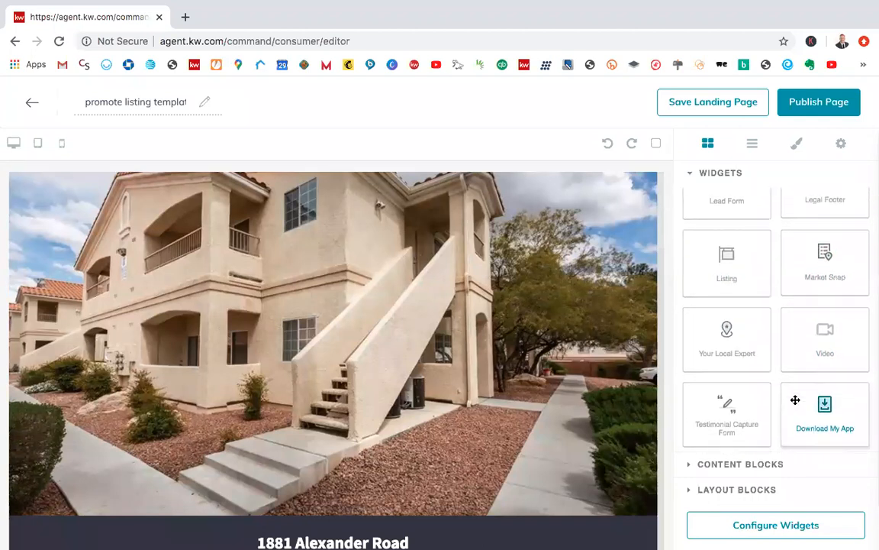
{"action": "scroll", "coordinate": [796, 400], "scroll_direction": "up", "scroll_amount": 1}
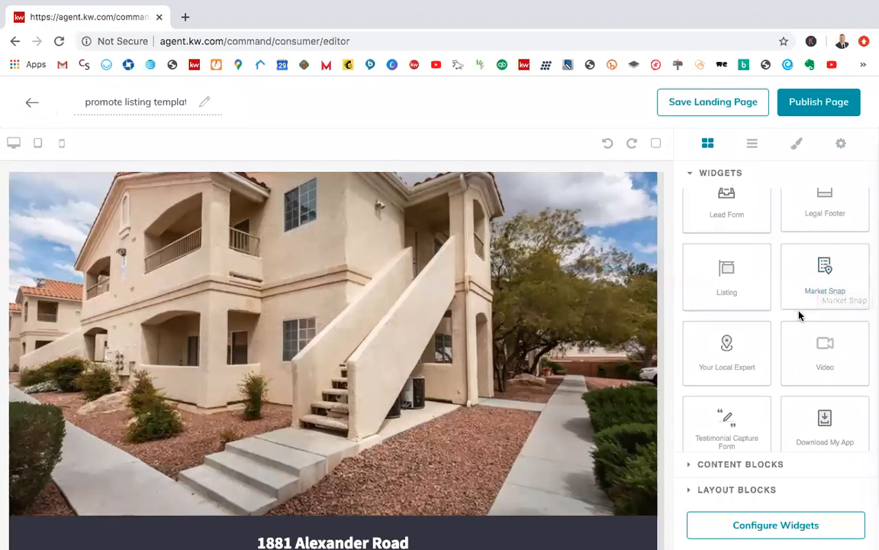
{"action": "scroll", "coordinate": [796, 288], "scroll_direction": "up", "scroll_amount": 2}
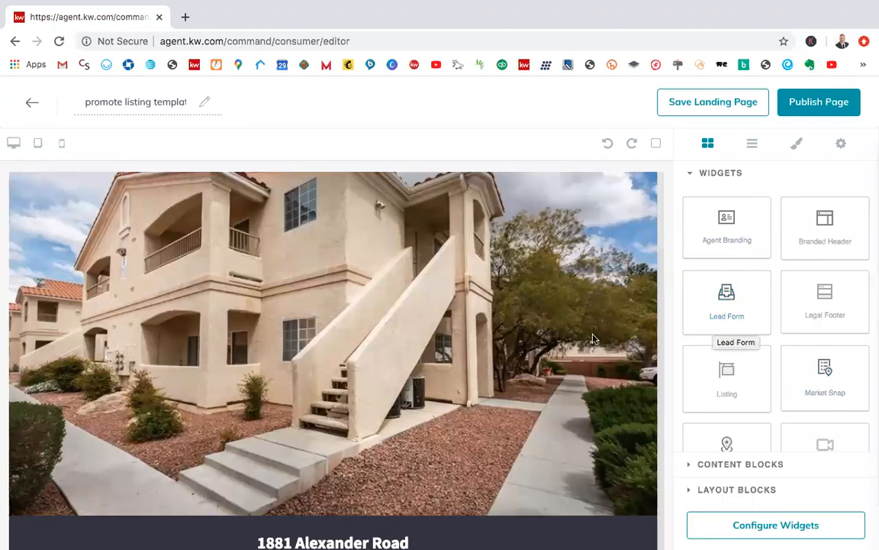
{"action": "scroll", "coordinate": [593, 339], "scroll_direction": "down", "scroll_amount": 20}
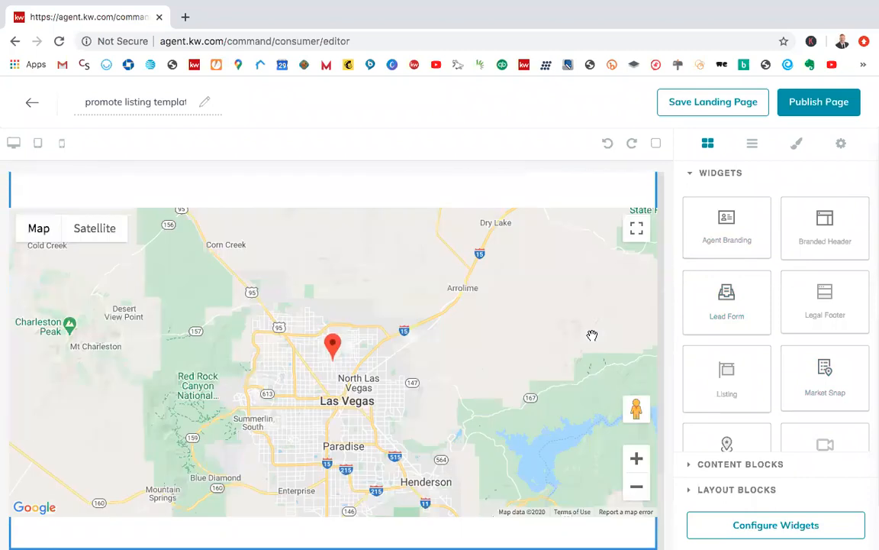
{"action": "scroll", "coordinate": [592, 336], "scroll_direction": "down", "scroll_amount": 2}
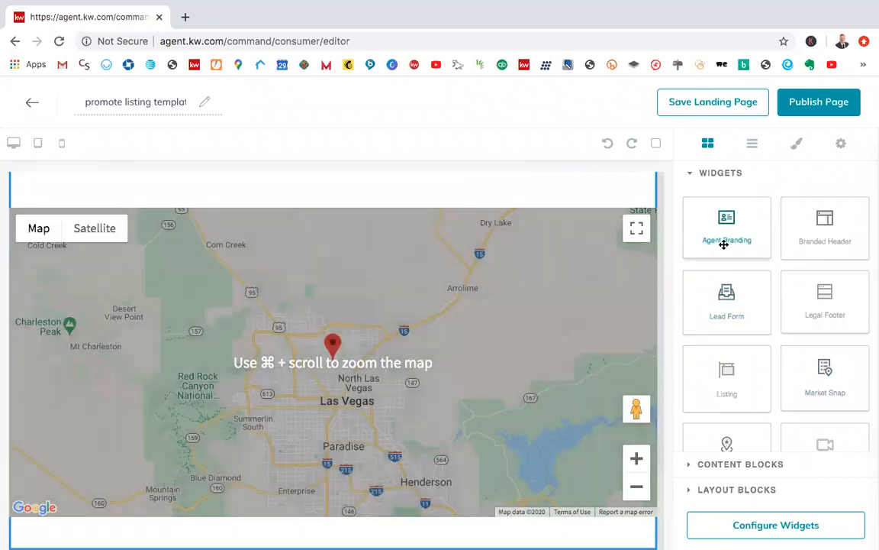
{"action": "left_click_drag", "start_coordinate": [724, 243], "coordinate": [350, 493]}
{"action": "left_click_drag", "start_coordinate": [334, 522], "coordinate": [333, 526]}
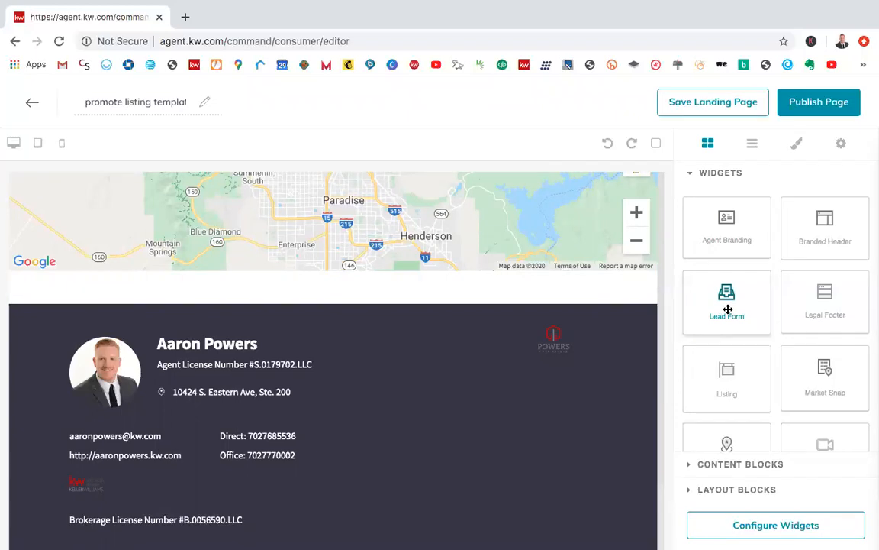
Step: Check the configuration status of both page widgets and the Listing widget's settings, and close the widget configuration
{"action": "left_click", "coordinate": [775, 527]}
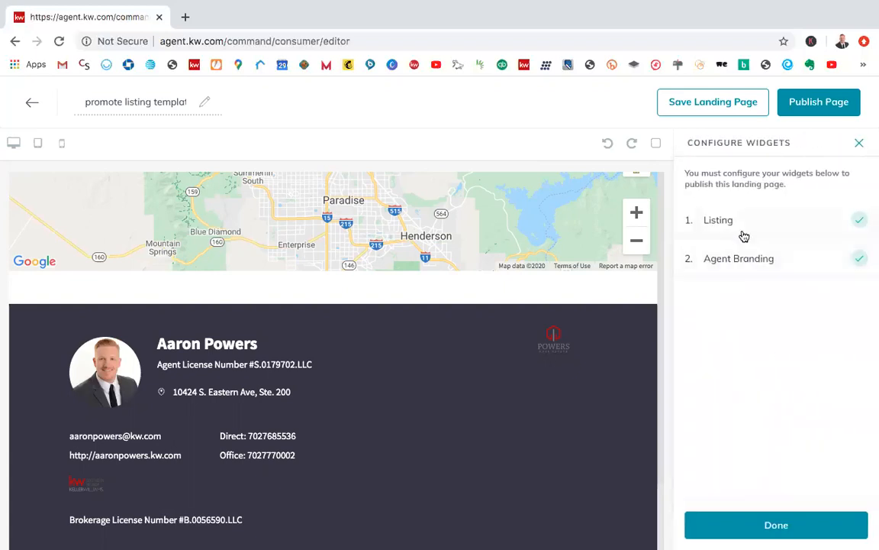
{"action": "left_click", "coordinate": [739, 229]}
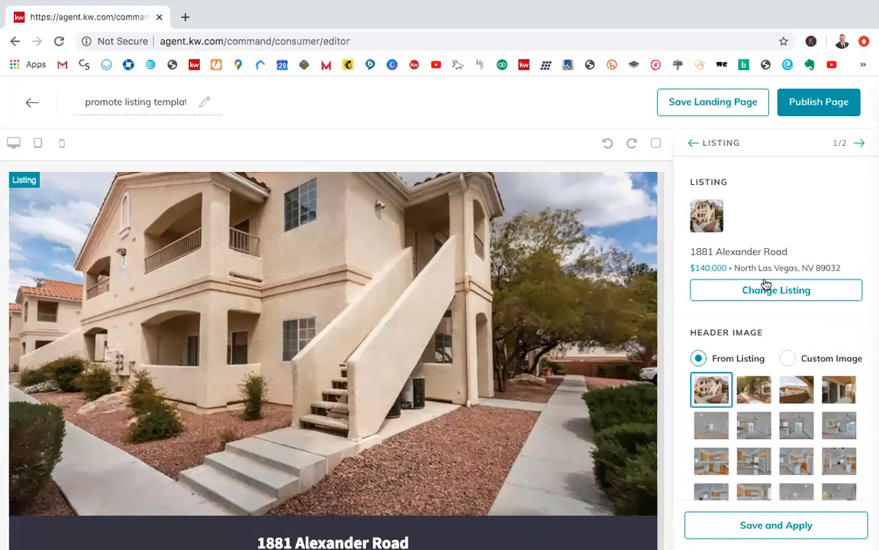
{"action": "left_click", "coordinate": [694, 145]}
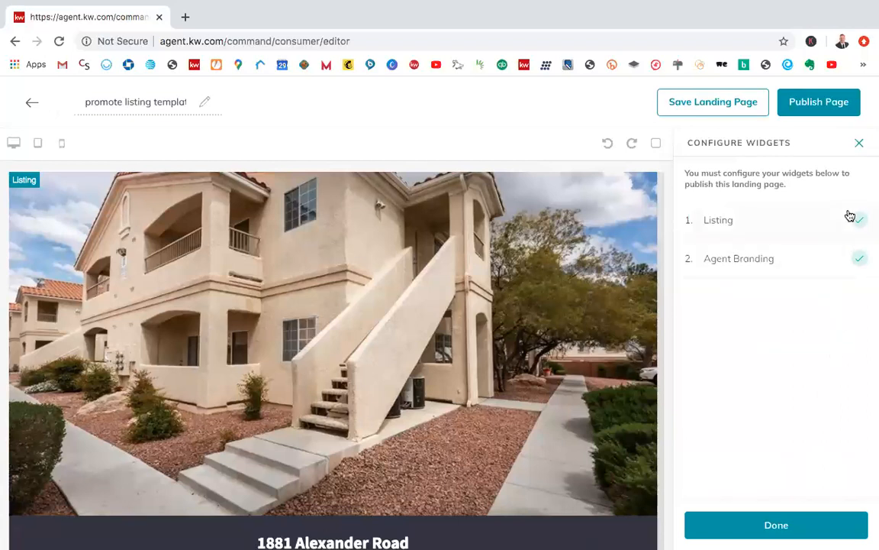
{"action": "left_click", "coordinate": [859, 145]}
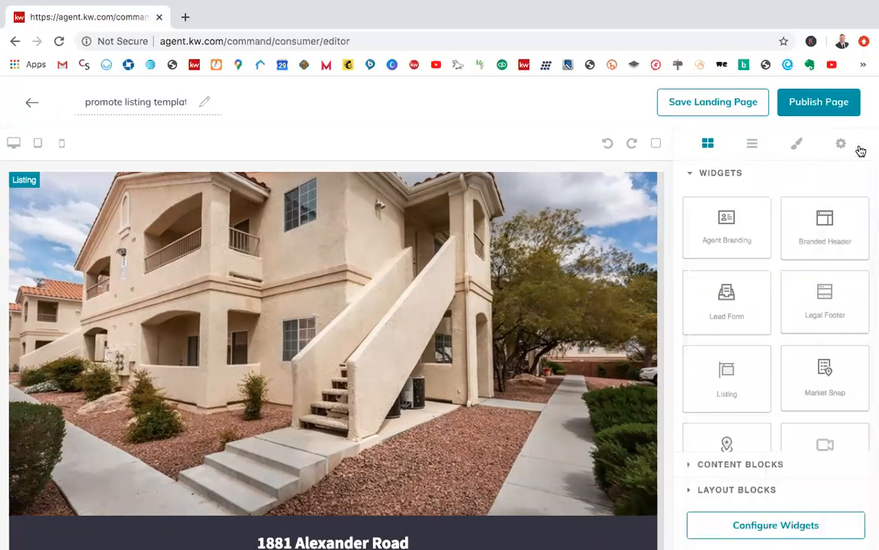
Step: Look through the full set of available widgets for further additions to the landing page
{"action": "scroll", "coordinate": [780, 343], "scroll_direction": "down", "scroll_amount": 1}
{"action": "scroll", "coordinate": [780, 344], "scroll_direction": "up", "scroll_amount": 1}
{"action": "scroll", "coordinate": [780, 344], "scroll_direction": "down", "scroll_amount": 1}
{"action": "scroll", "coordinate": [780, 343], "scroll_direction": "up", "scroll_amount": 1}
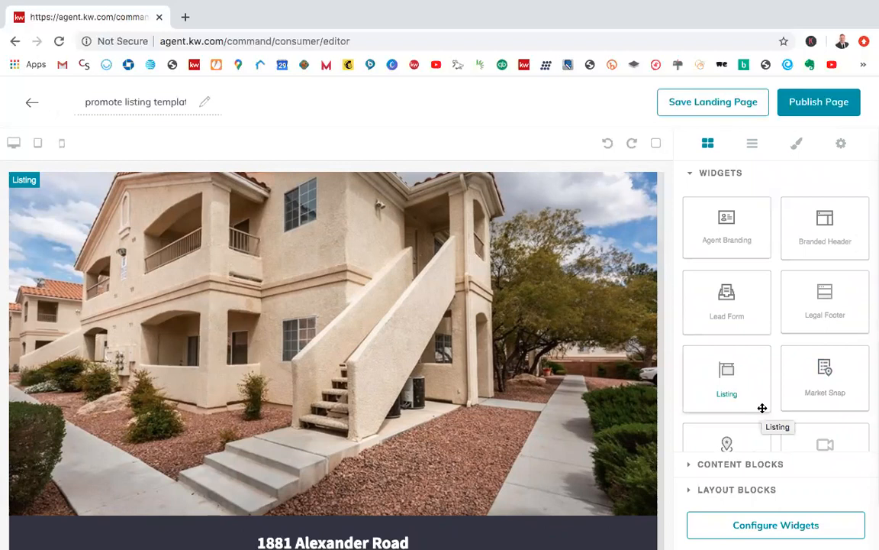
{"action": "scroll", "coordinate": [776, 429], "scroll_direction": "down", "scroll_amount": 1}
{"action": "scroll", "coordinate": [776, 430], "scroll_direction": "up", "scroll_amount": 1}
{"action": "scroll", "coordinate": [777, 427], "scroll_direction": "down", "scroll_amount": 3}
{"action": "scroll", "coordinate": [777, 427], "scroll_direction": "up", "scroll_amount": 3}
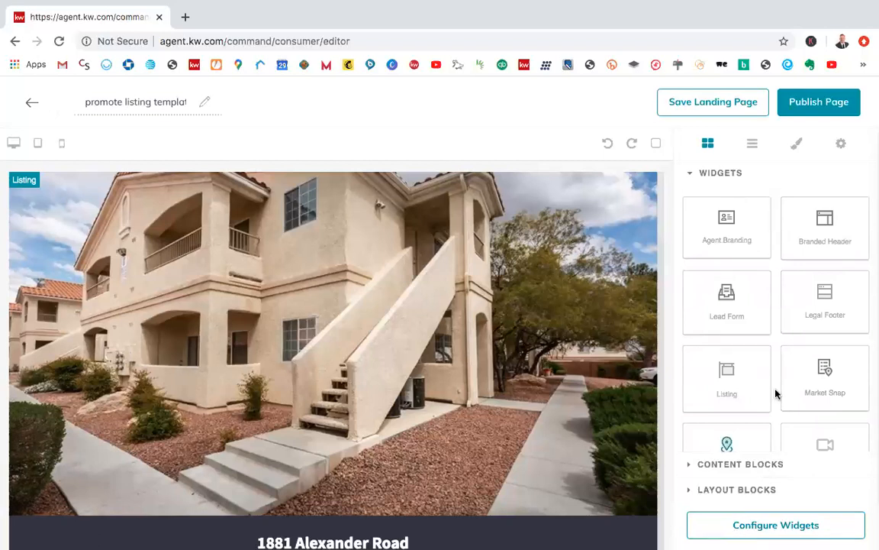
Step: Look over the available widgets, recheck the configuration status of the Listing and Agent Branding widgets, and close the configuration
{"action": "scroll", "coordinate": [771, 352], "scroll_direction": "down", "scroll_amount": 1}
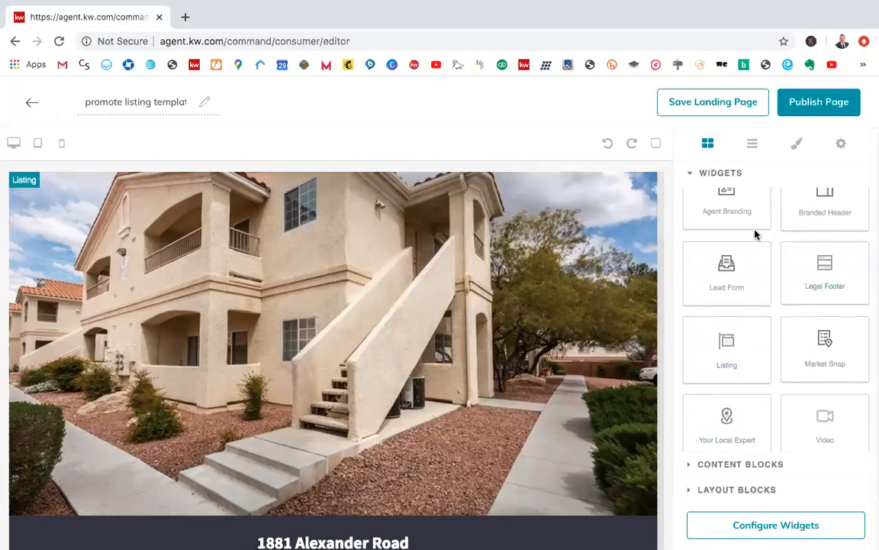
{"action": "scroll", "coordinate": [638, 348], "scroll_direction": "down", "scroll_amount": 1}
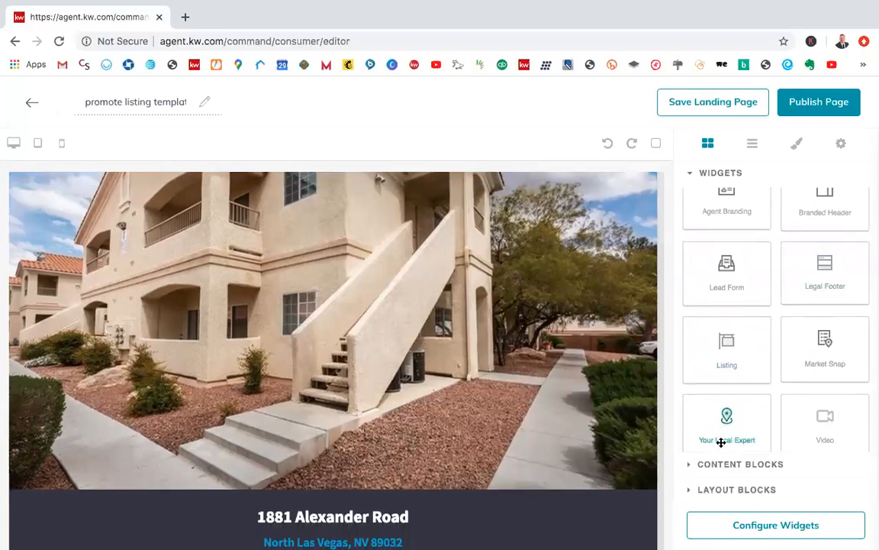
{"action": "left_click", "coordinate": [746, 526]}
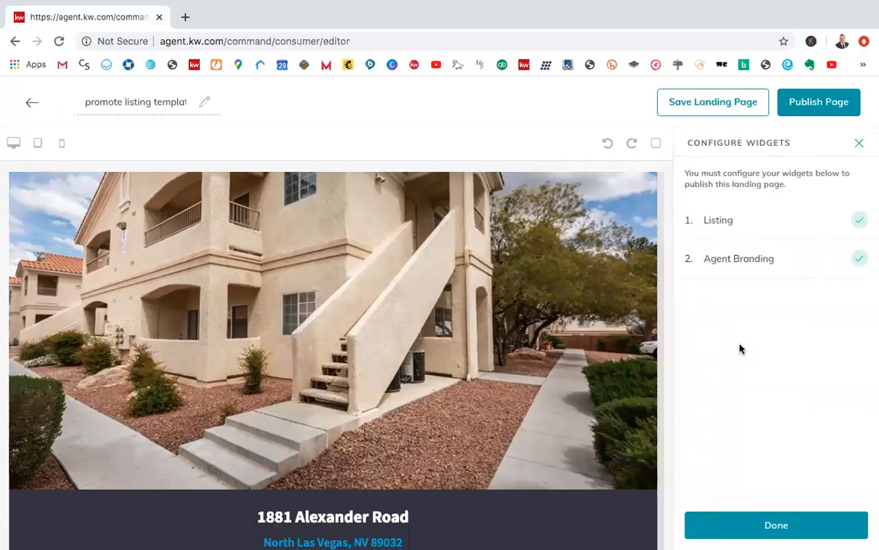
{"action": "scroll", "coordinate": [438, 405], "scroll_direction": "down", "scroll_amount": 20}
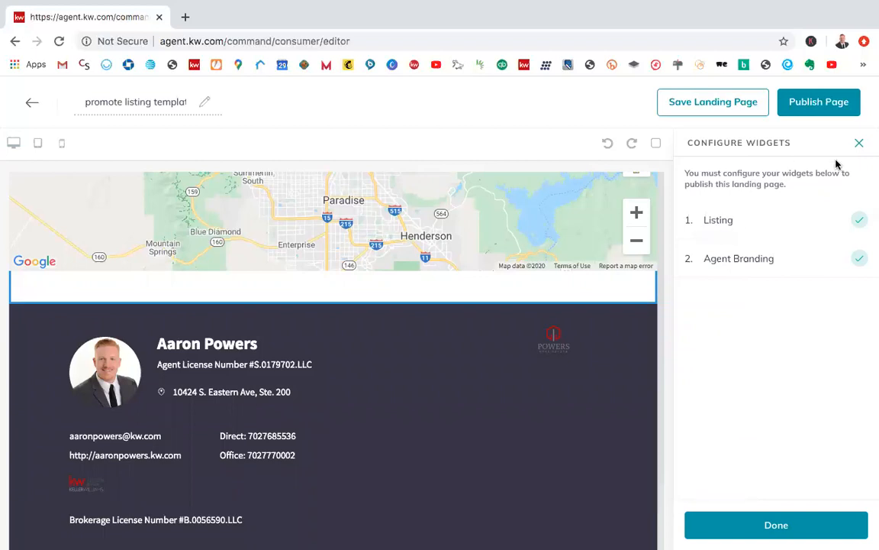
{"action": "left_click", "coordinate": [860, 145]}
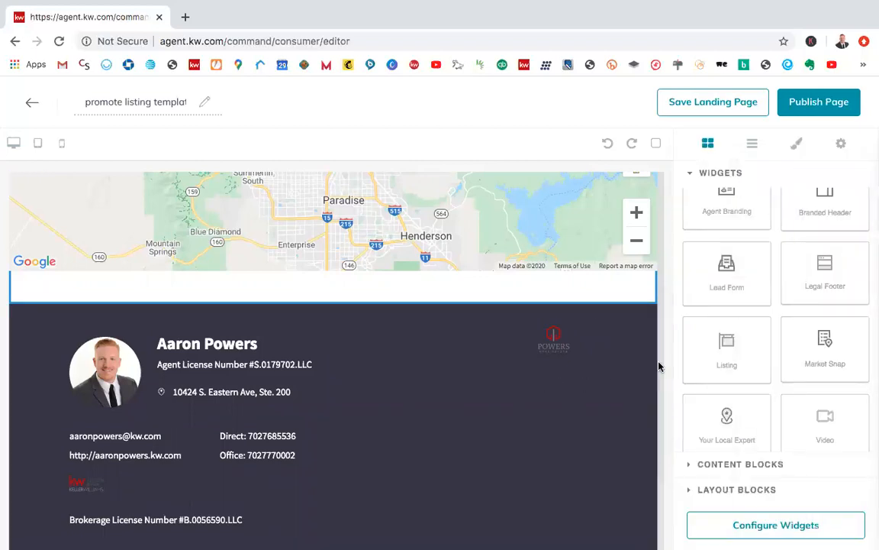
Step: Remove the Agent Branding widget from below the Listing widget's location map
{"action": "scroll", "coordinate": [773, 327], "scroll_direction": "up", "scroll_amount": 1}
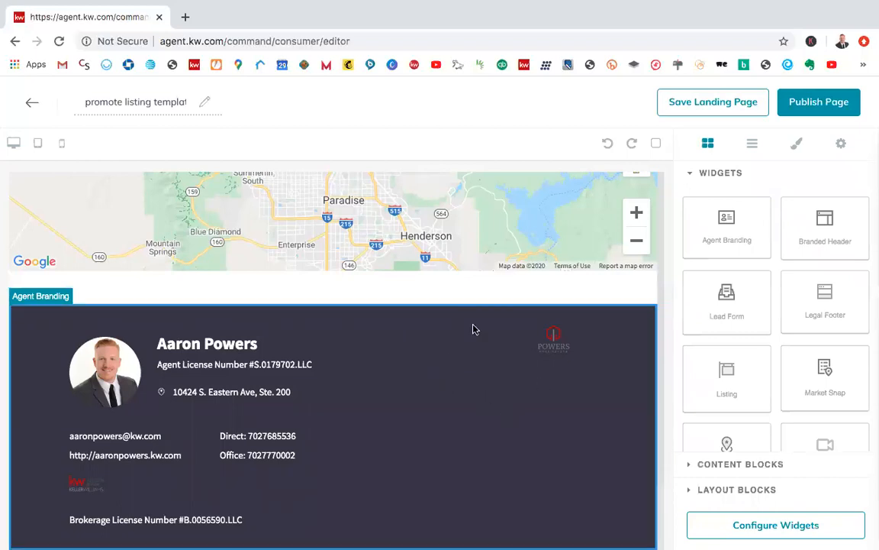
{"action": "left_click_drag", "start_coordinate": [441, 355], "coordinate": [437, 331]}
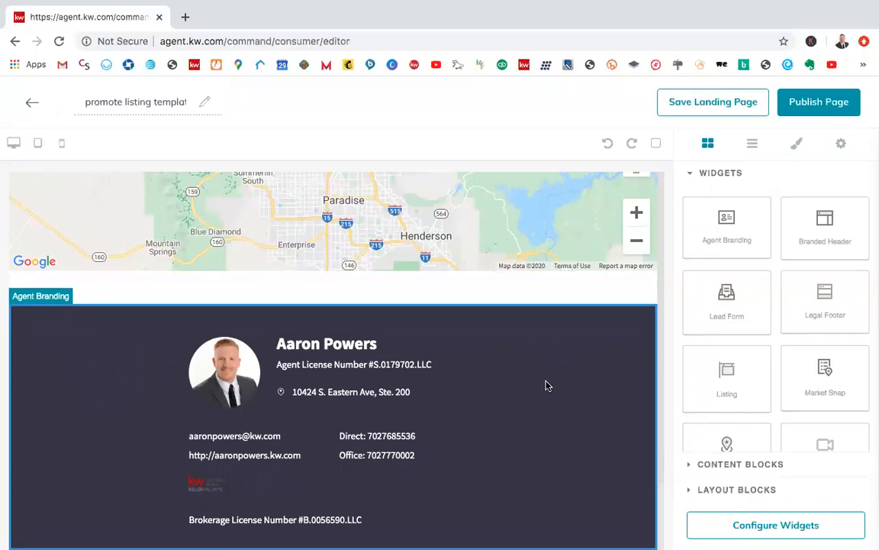
{"action": "scroll", "coordinate": [546, 380], "scroll_direction": "up", "scroll_amount": 5}
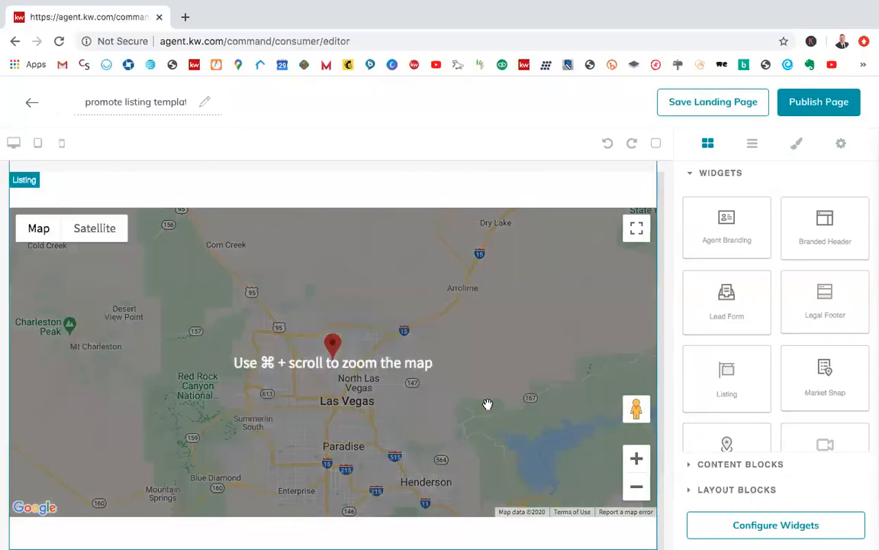
Step: Add the Agent Branding widget again at the end of the page, beneath the Listing widget's location map
{"action": "scroll", "coordinate": [527, 356], "scroll_direction": "down", "scroll_amount": 1}
{"action": "scroll", "coordinate": [753, 407], "scroll_direction": "down", "scroll_amount": 1}
{"action": "scroll", "coordinate": [752, 407], "scroll_direction": "up", "scroll_amount": 1}
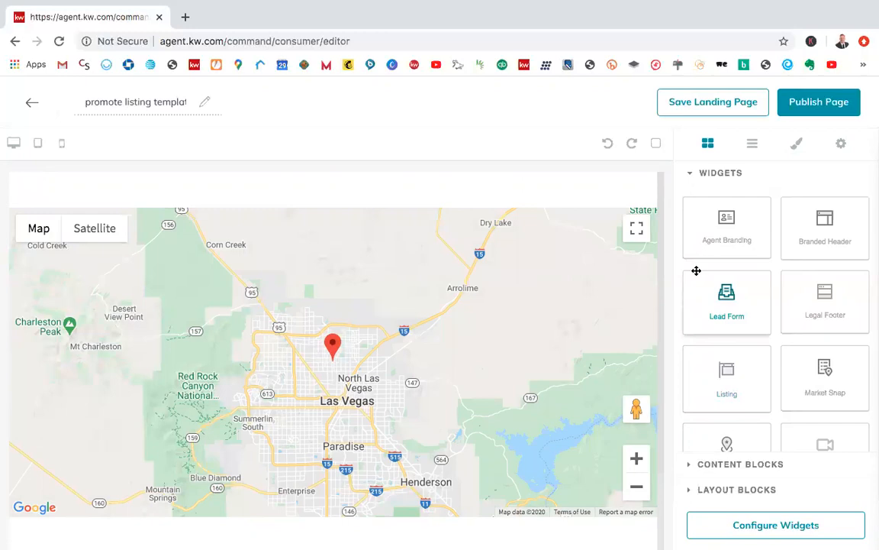
{"action": "scroll", "coordinate": [528, 344], "scroll_direction": "up", "scroll_amount": 3}
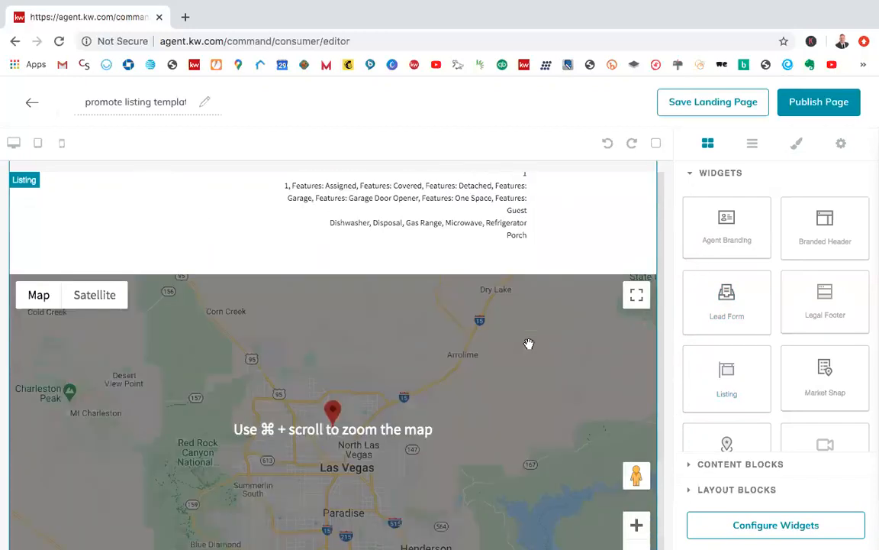
{"action": "scroll", "coordinate": [528, 344], "scroll_direction": "up", "scroll_amount": 10}
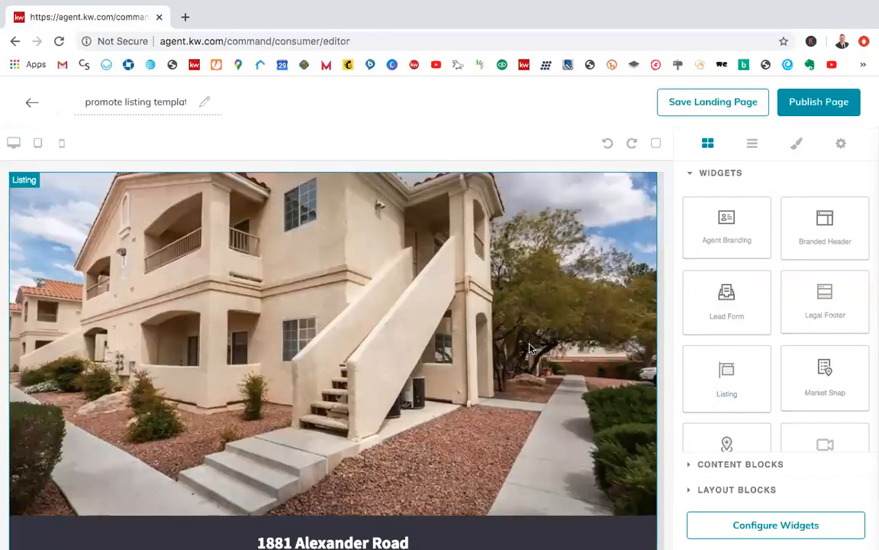
{"action": "scroll", "coordinate": [531, 348], "scroll_direction": "down", "scroll_amount": 10}
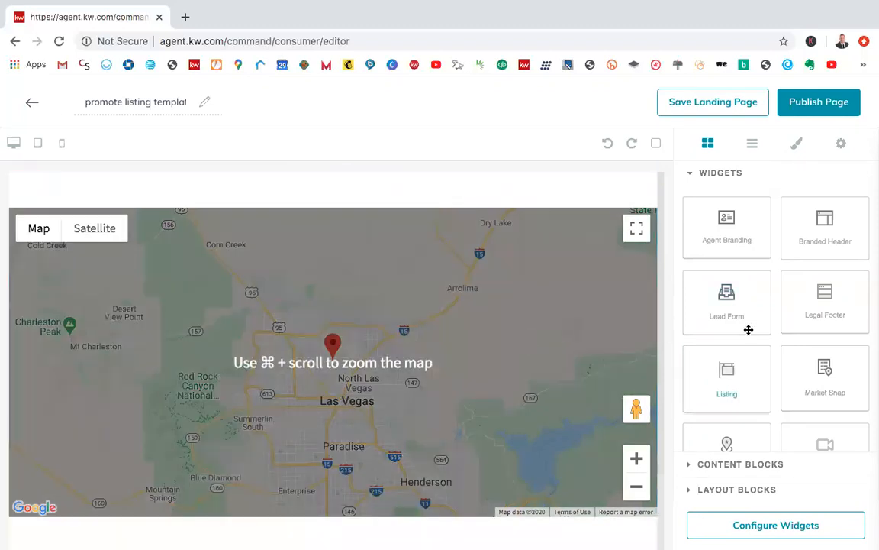
{"action": "left_click_drag", "start_coordinate": [718, 235], "coordinate": [380, 543]}
{"action": "left_click_drag", "start_coordinate": [713, 240], "coordinate": [410, 529]}
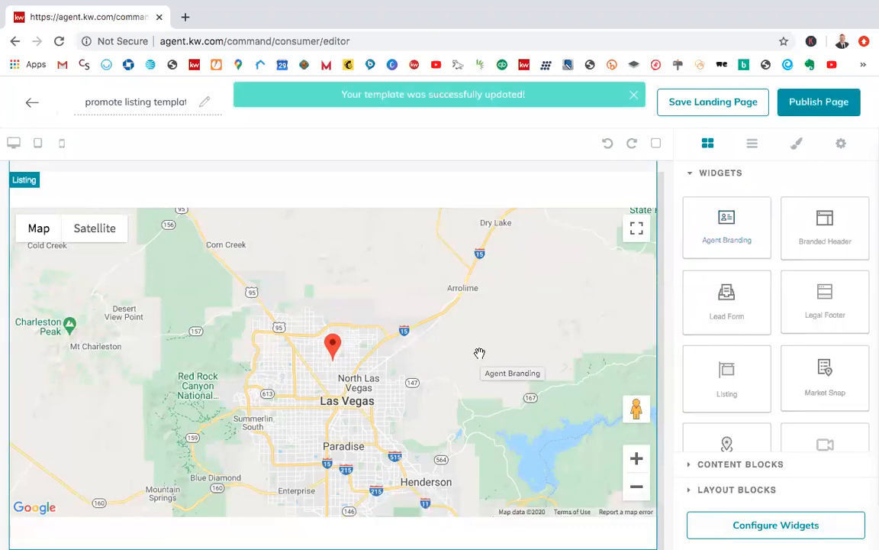
Step: Add a Lead Form widget between the Listing widget's location map and the Agent Branding widget
{"action": "scroll", "coordinate": [479, 354], "scroll_direction": "down", "scroll_amount": 3}
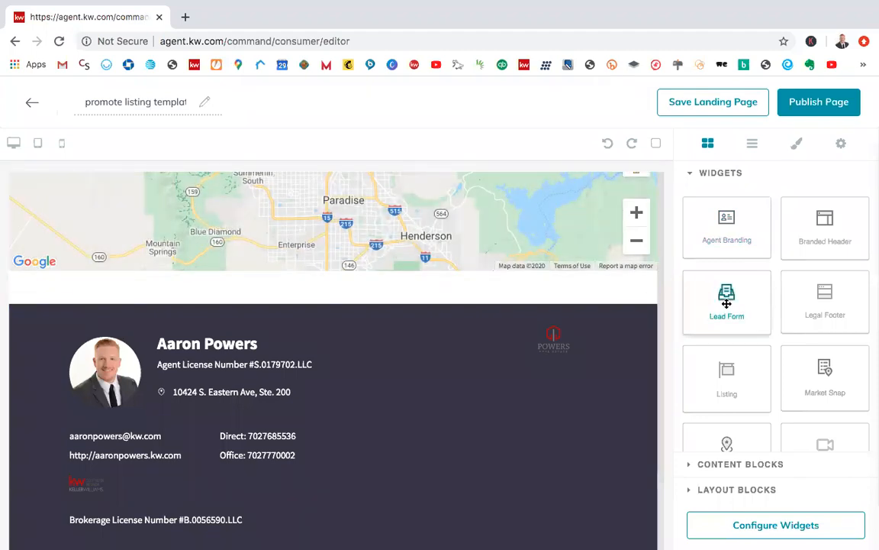
{"action": "left_click_drag", "start_coordinate": [720, 304], "coordinate": [467, 340]}
{"action": "left_click_drag", "start_coordinate": [469, 366], "coordinate": [435, 361]}
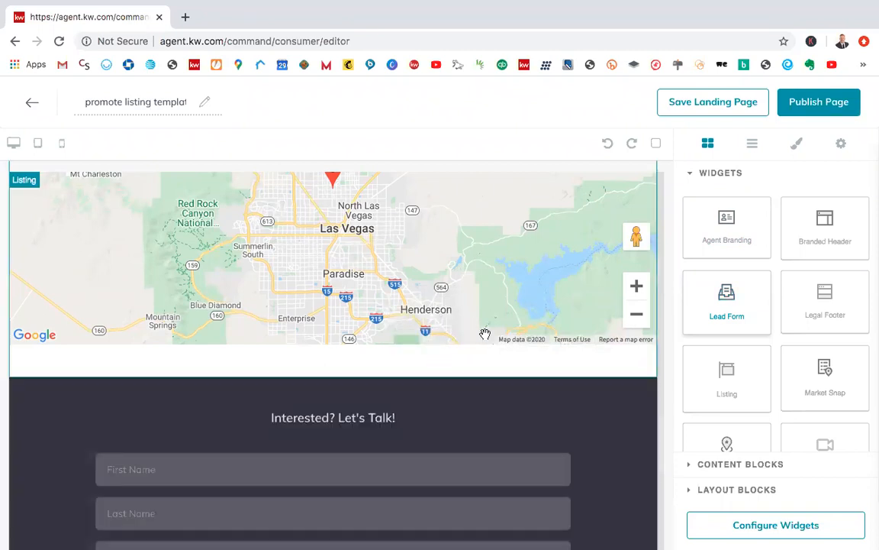
Step: Examine the Lead Form's heading, input fields and placement between the location map and the Agent Branding widget
{"action": "scroll", "coordinate": [492, 334], "scroll_direction": "down", "scroll_amount": 3}
{"action": "scroll", "coordinate": [493, 335], "scroll_direction": "down", "scroll_amount": 8}
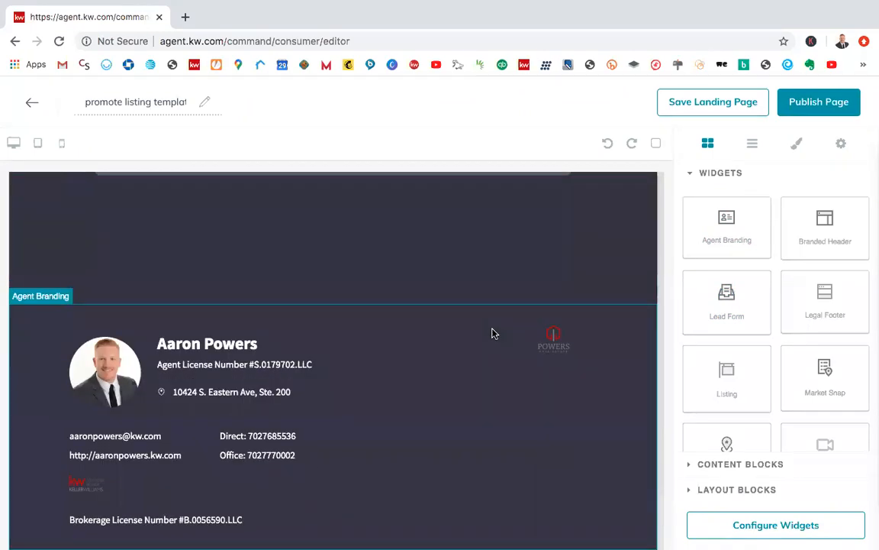
{"action": "scroll", "coordinate": [442, 298], "scroll_direction": "up", "scroll_amount": 6}
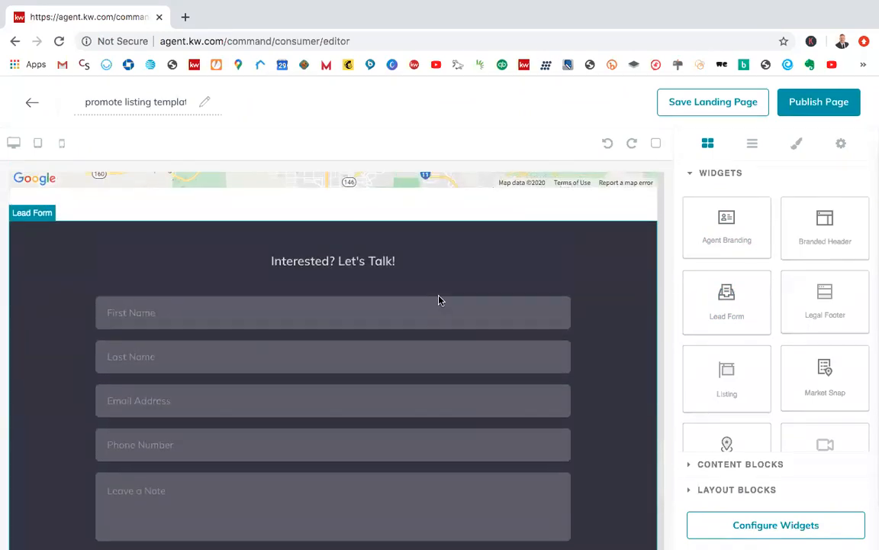
{"action": "scroll", "coordinate": [439, 300], "scroll_direction": "up", "scroll_amount": 3}
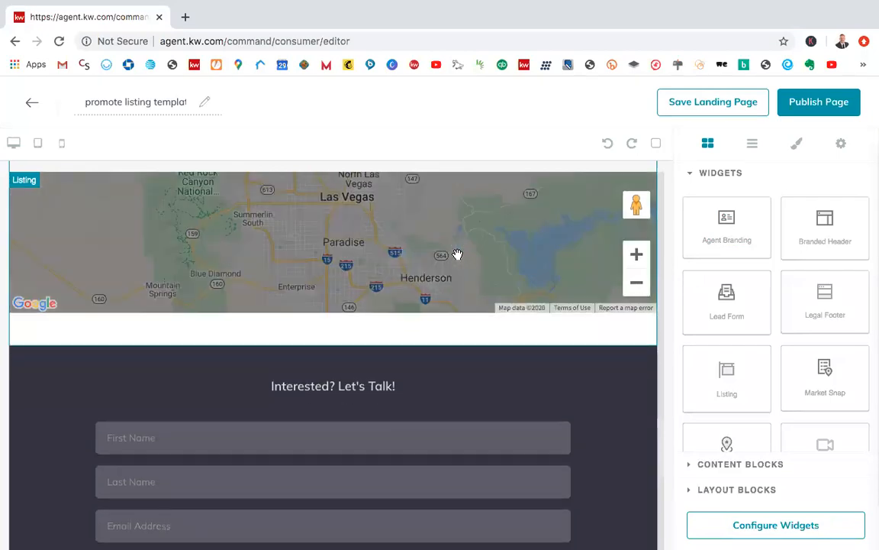
{"action": "scroll", "coordinate": [457, 254], "scroll_direction": "down", "scroll_amount": 4}
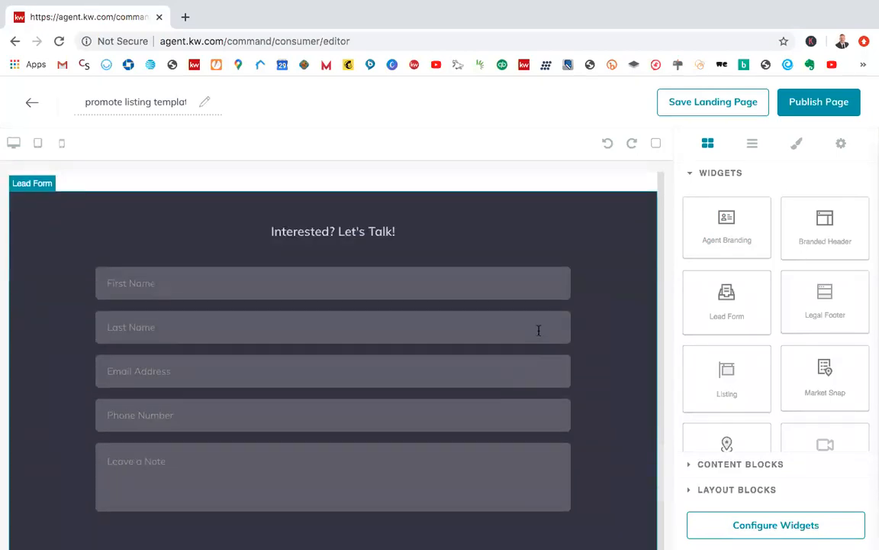
{"action": "scroll", "coordinate": [539, 330], "scroll_direction": "up", "scroll_amount": 4}
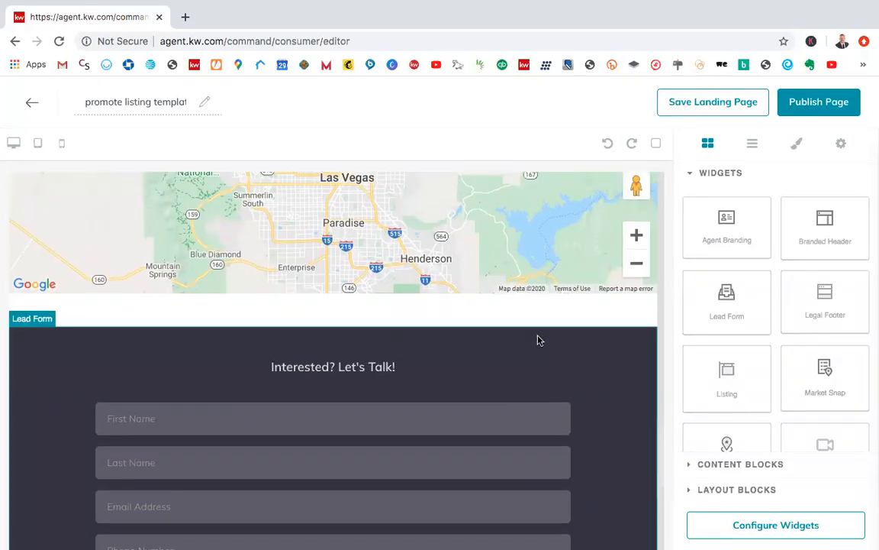
{"action": "scroll", "coordinate": [539, 339], "scroll_direction": "down", "scroll_amount": 4}
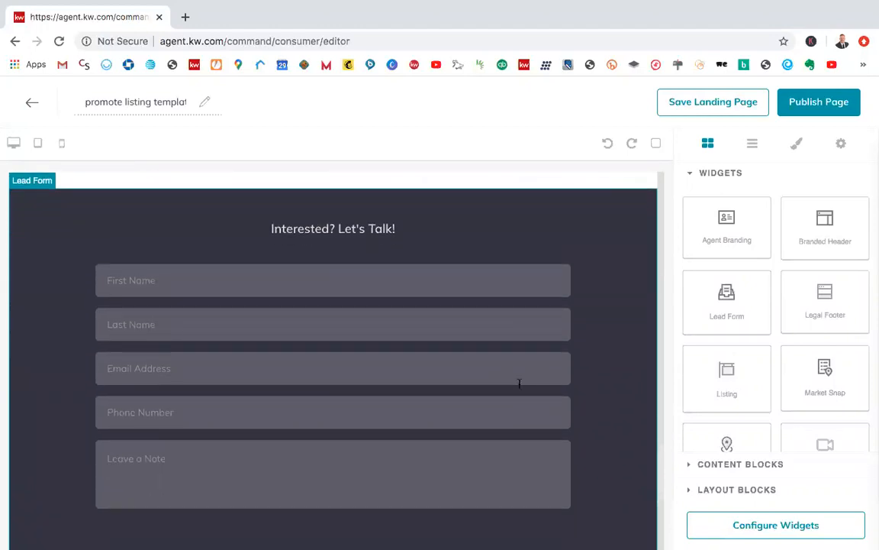
{"action": "scroll", "coordinate": [519, 383], "scroll_direction": "down", "scroll_amount": 1}
{"action": "left_click", "coordinate": [332, 261]}
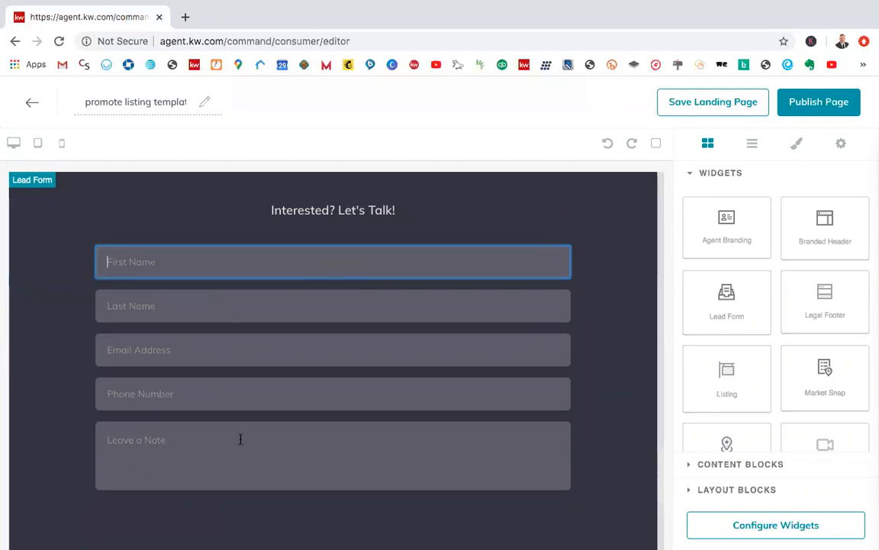
{"action": "scroll", "coordinate": [316, 421], "scroll_direction": "down", "scroll_amount": 5}
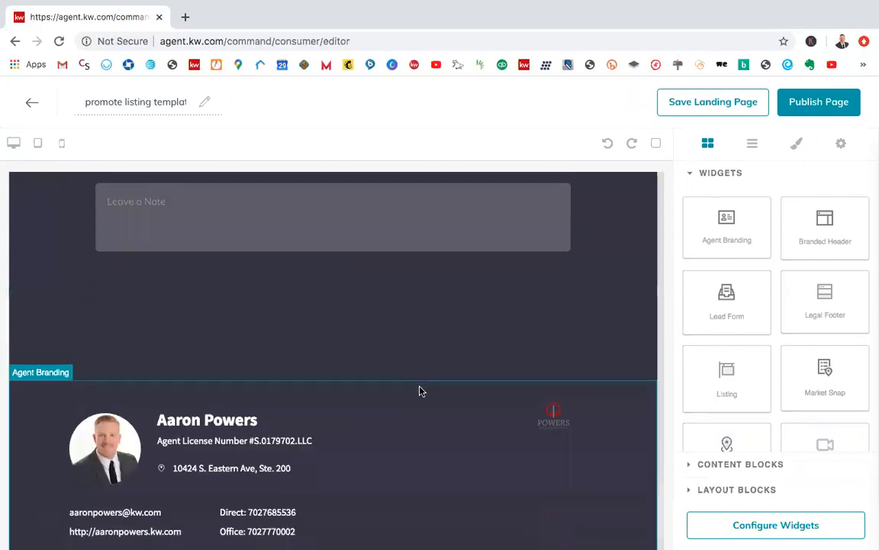
{"action": "scroll", "coordinate": [418, 391], "scroll_direction": "up", "scroll_amount": 1}
{"action": "scroll", "coordinate": [418, 391], "scroll_direction": "up", "scroll_amount": 5}
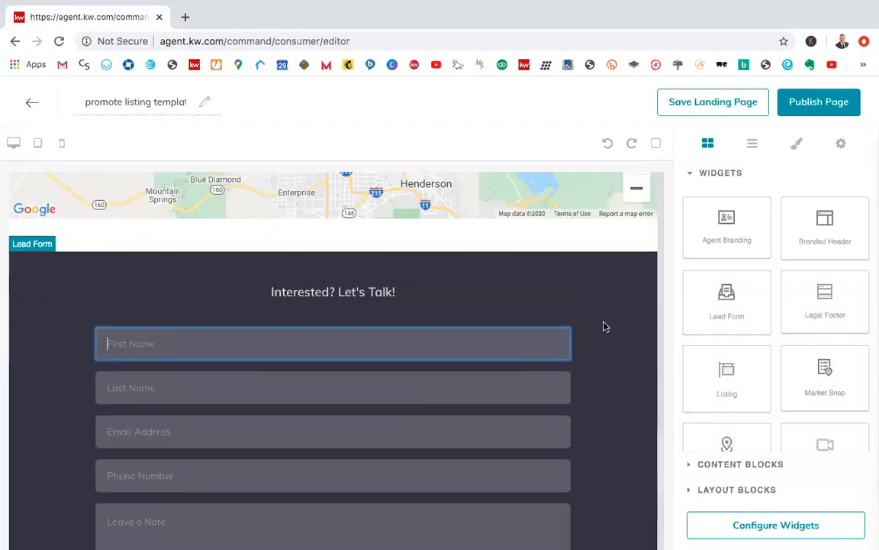
{"action": "scroll", "coordinate": [585, 365], "scroll_direction": "down", "scroll_amount": 3}
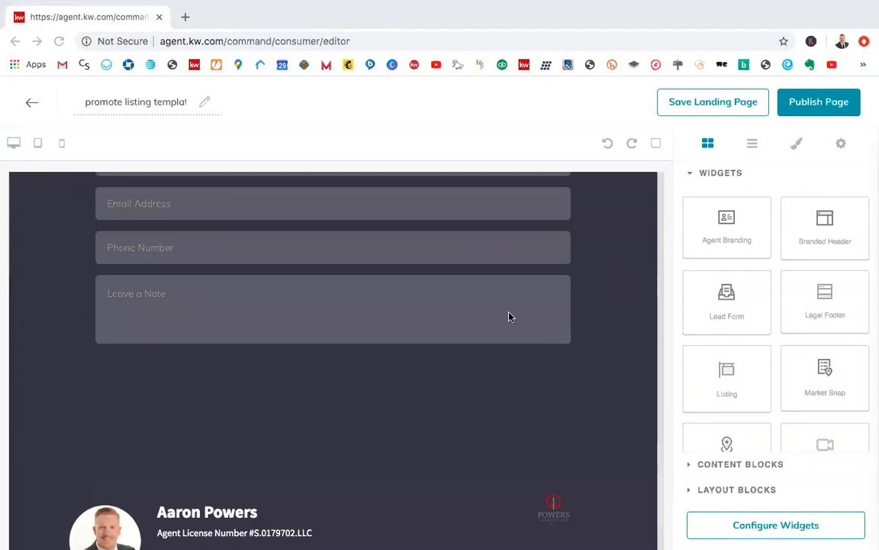
{"action": "scroll", "coordinate": [508, 313], "scroll_direction": "up", "scroll_amount": 3}
{"action": "scroll", "coordinate": [599, 318], "scroll_direction": "down", "scroll_amount": 5}
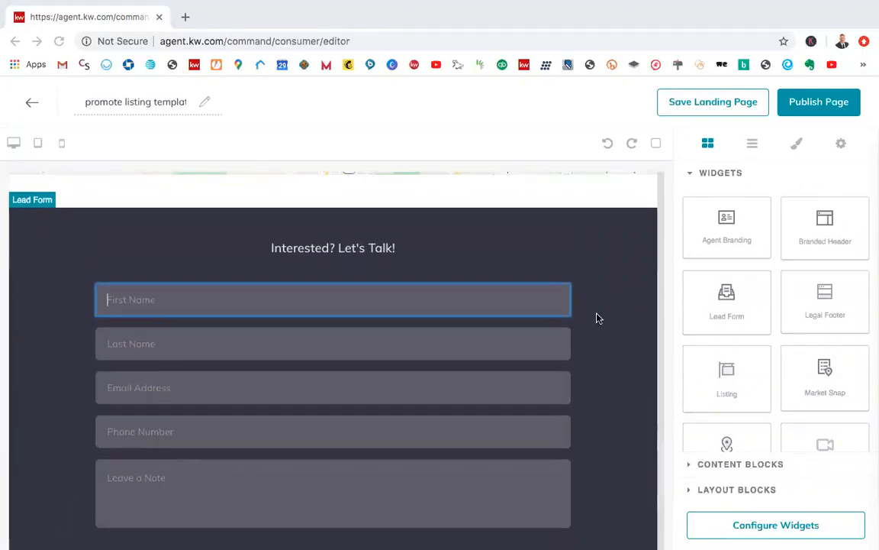
{"action": "scroll", "coordinate": [599, 318], "scroll_direction": "down", "scroll_amount": 2}
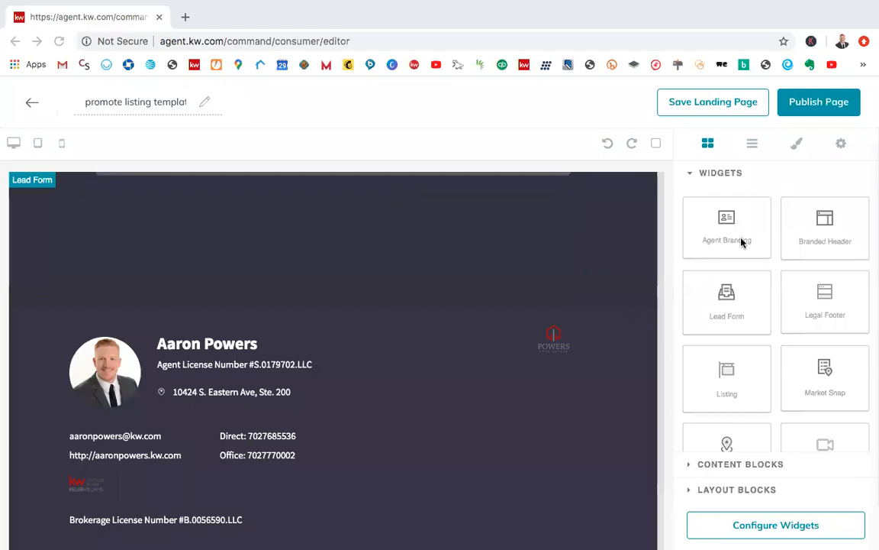
Step: Add a Branded Header widget at the very top of the landing page, above the Listing widget's header photo
{"action": "scroll", "coordinate": [465, 250], "scroll_direction": "up", "scroll_amount": 3}
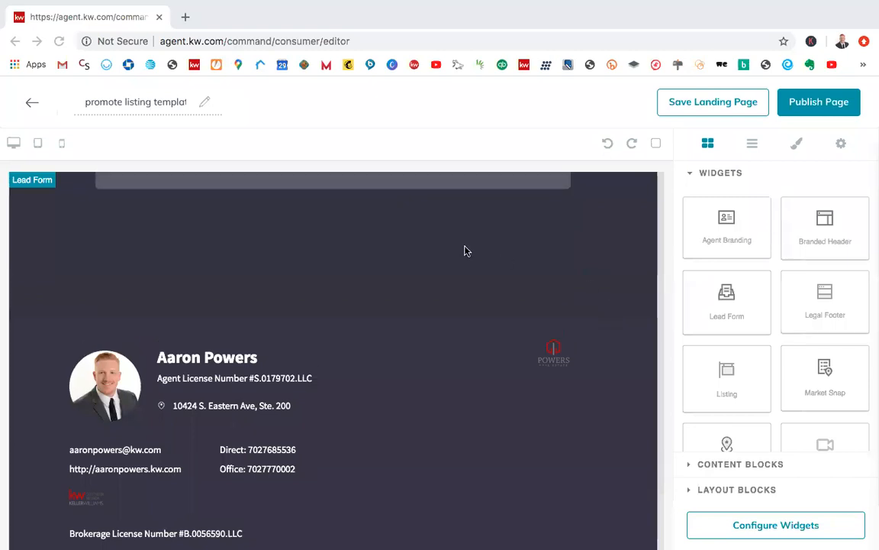
{"action": "scroll", "coordinate": [466, 251], "scroll_direction": "up", "scroll_amount": 15}
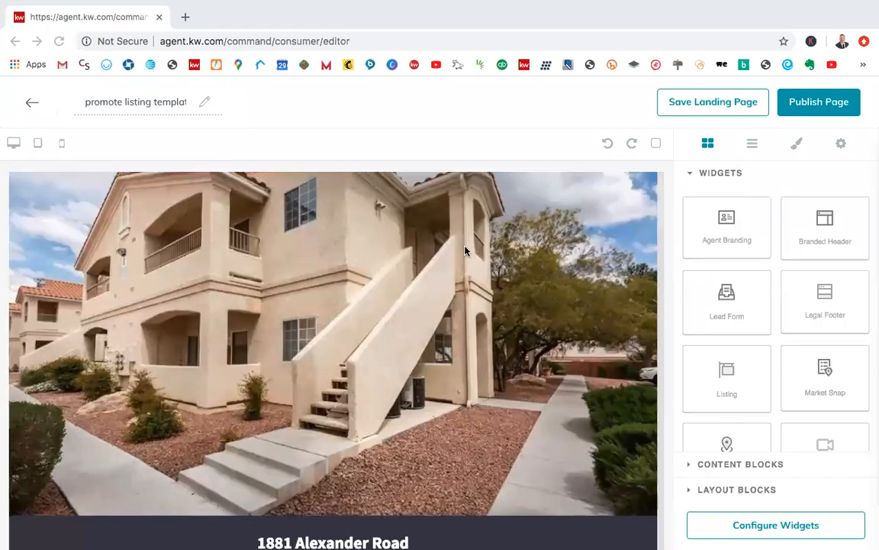
{"action": "scroll", "coordinate": [534, 321], "scroll_direction": "down", "scroll_amount": 5}
{"action": "scroll", "coordinate": [547, 330], "scroll_direction": "up", "scroll_amount": 5}
{"action": "left_click_drag", "start_coordinate": [817, 242], "coordinate": [500, 180]}
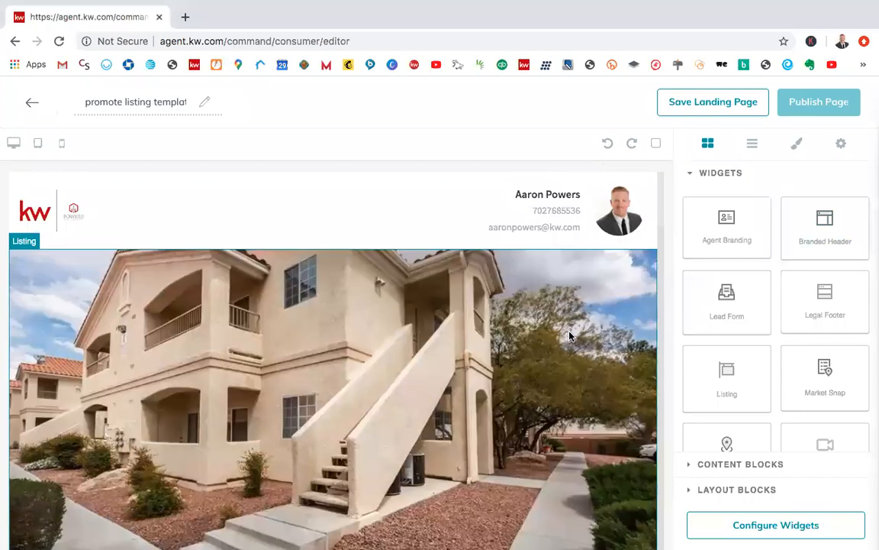
Step: Review the landing page from the Branded Header through the listing details and map to the Lead Form
{"action": "scroll", "coordinate": [569, 336], "scroll_direction": "down", "scroll_amount": 15}
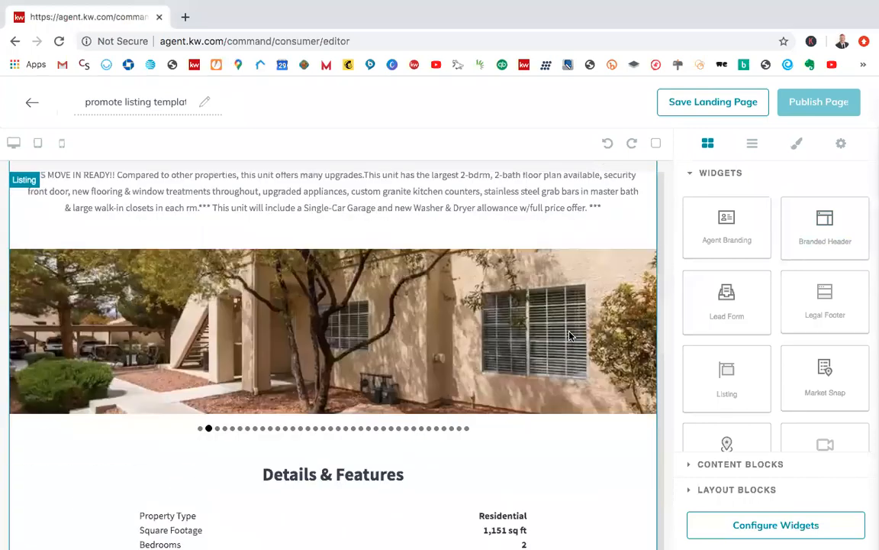
{"action": "scroll", "coordinate": [568, 336], "scroll_direction": "up", "scroll_amount": 15}
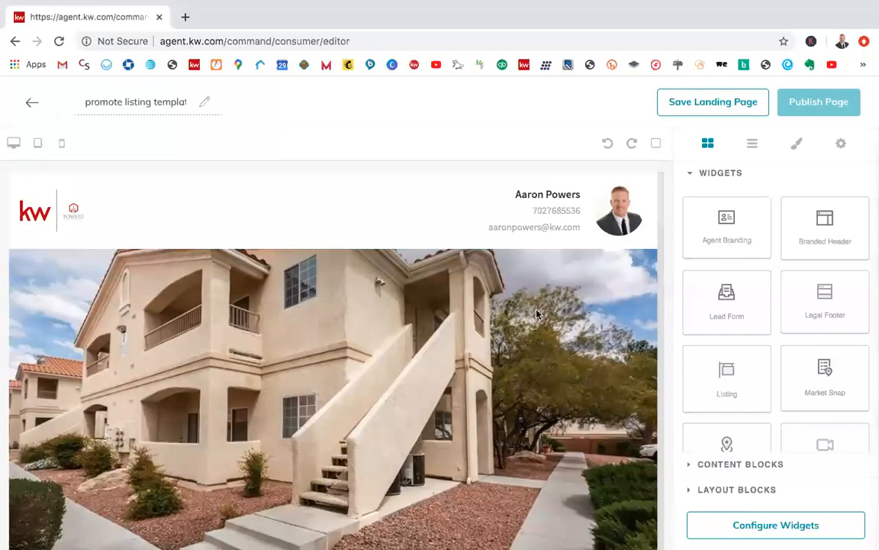
{"action": "scroll", "coordinate": [526, 366], "scroll_direction": "down", "scroll_amount": 1}
{"action": "scroll", "coordinate": [525, 366], "scroll_direction": "down", "scroll_amount": 15}
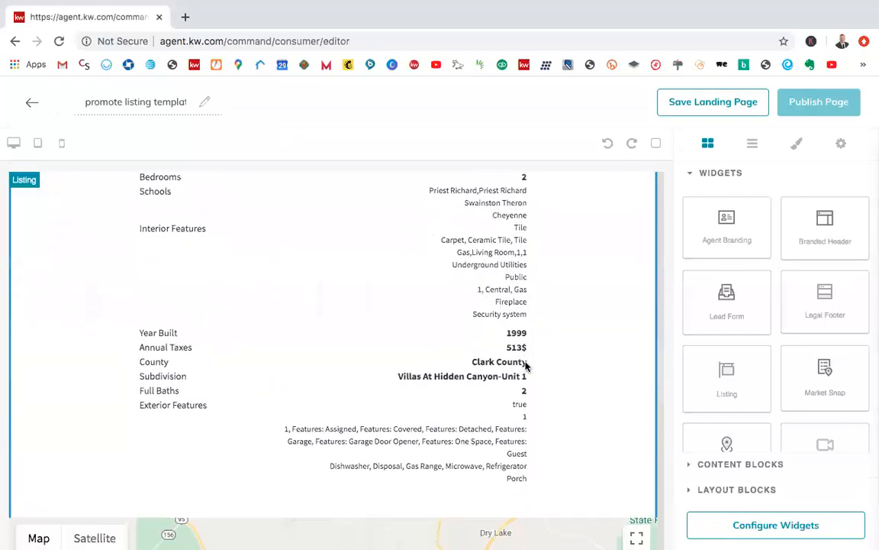
{"action": "scroll", "coordinate": [527, 363], "scroll_direction": "down", "scroll_amount": 5}
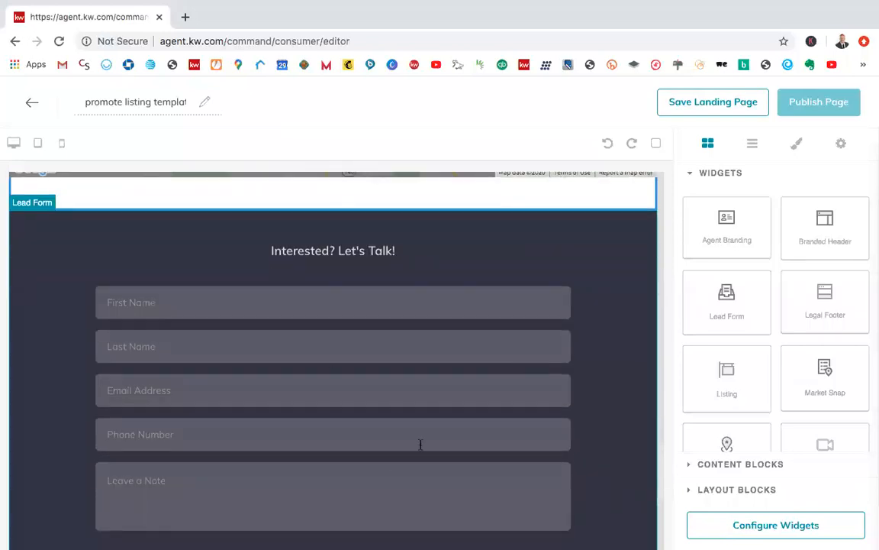
{"action": "scroll", "coordinate": [451, 398], "scroll_direction": "down", "scroll_amount": 1}
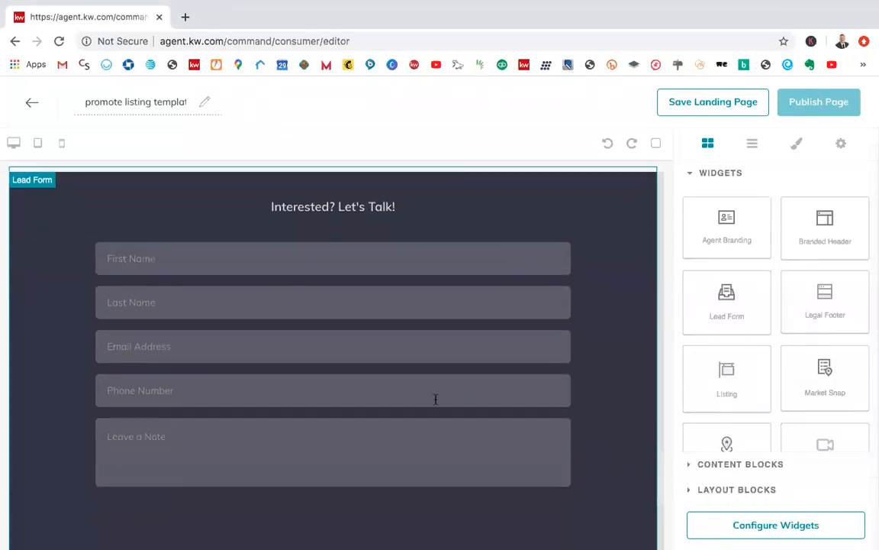
Step: Review the page from the Lead Form to the Agent Branding, the available widgets, and the listing details up to the Branded Header
{"action": "scroll", "coordinate": [547, 413], "scroll_direction": "down", "scroll_amount": 6}
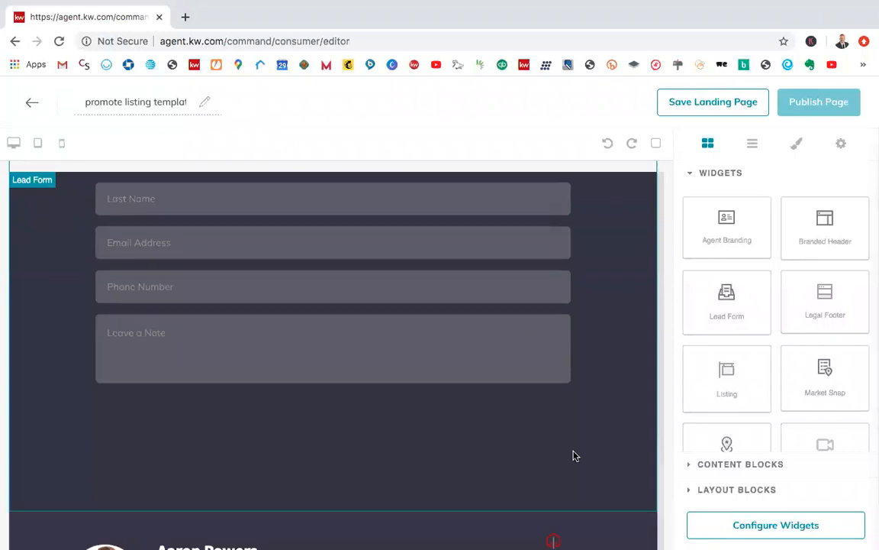
{"action": "scroll", "coordinate": [575, 455], "scroll_direction": "down", "scroll_amount": 1}
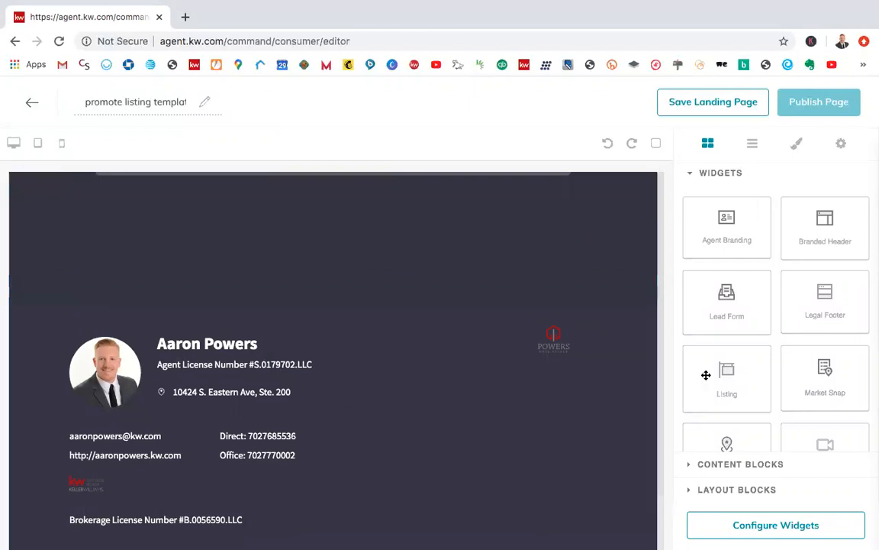
{"action": "scroll", "coordinate": [830, 373], "scroll_direction": "down", "scroll_amount": 1}
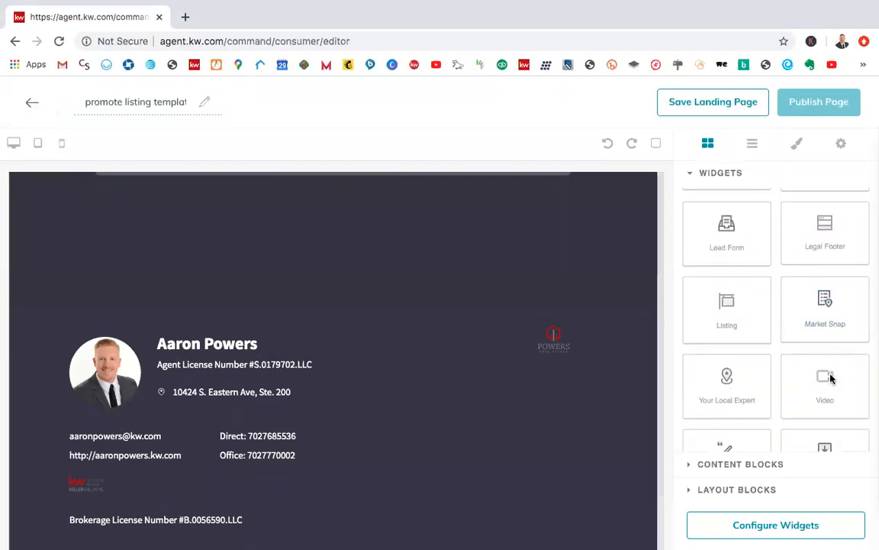
{"action": "scroll", "coordinate": [831, 376], "scroll_direction": "down", "scroll_amount": 1}
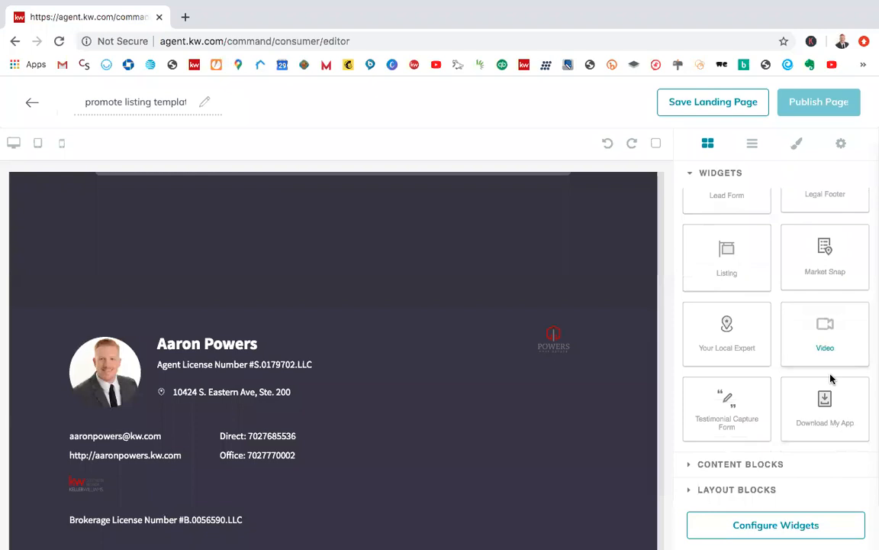
{"action": "scroll", "coordinate": [812, 343], "scroll_direction": "up", "scroll_amount": 2}
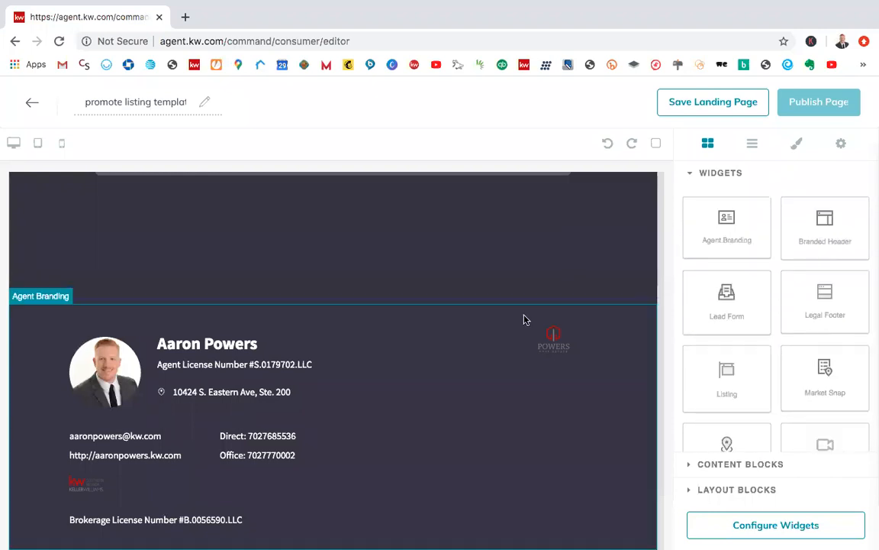
{"action": "scroll", "coordinate": [523, 319], "scroll_direction": "up", "scroll_amount": 10}
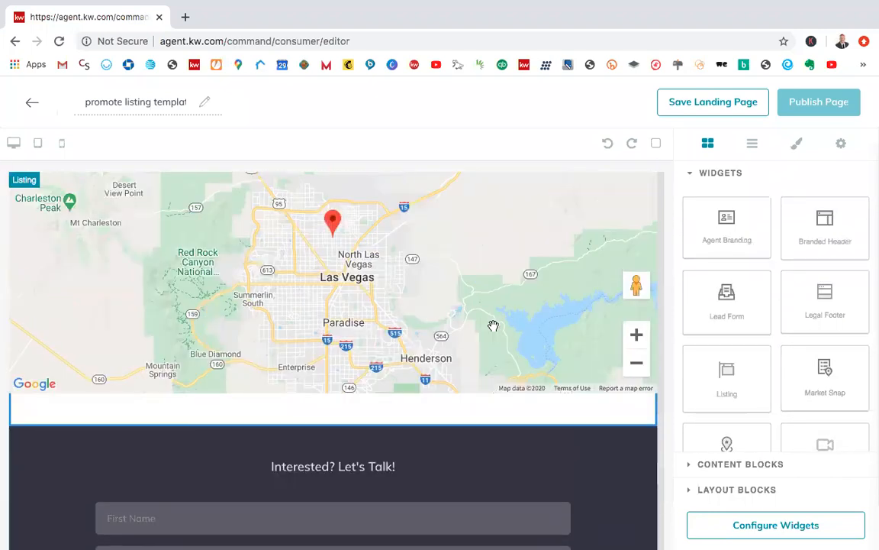
{"action": "scroll", "coordinate": [493, 326], "scroll_direction": "up", "scroll_amount": 6}
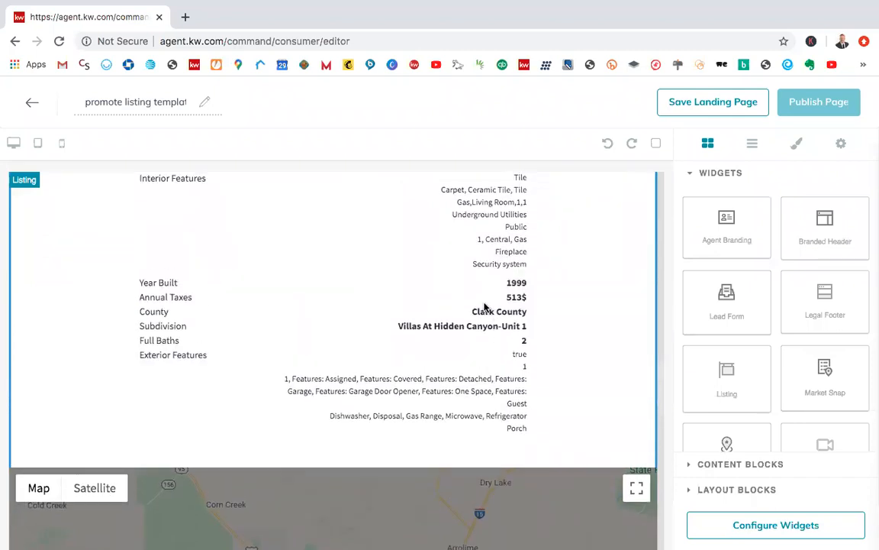
{"action": "scroll", "coordinate": [427, 316], "scroll_direction": "down", "scroll_amount": 2}
{"action": "scroll", "coordinate": [427, 316], "scroll_direction": "up", "scroll_amount": 3}
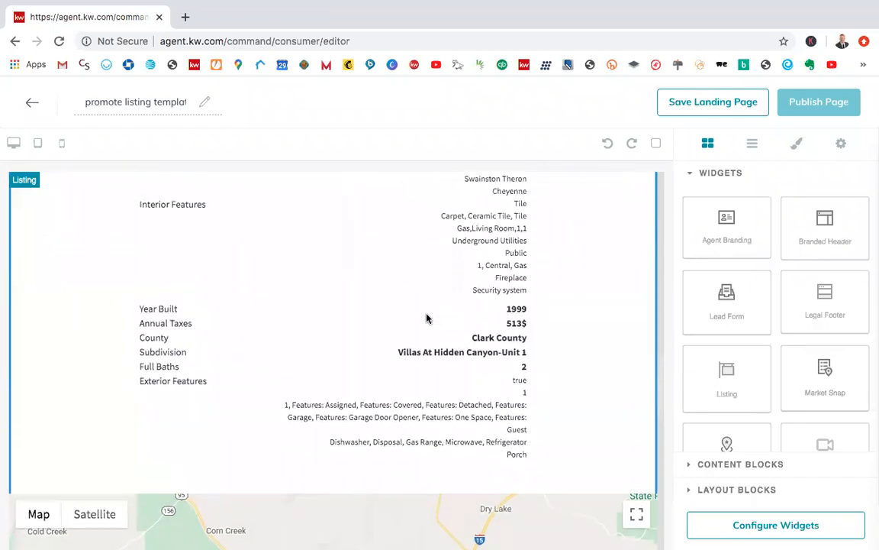
{"action": "scroll", "coordinate": [426, 318], "scroll_direction": "up", "scroll_amount": 8}
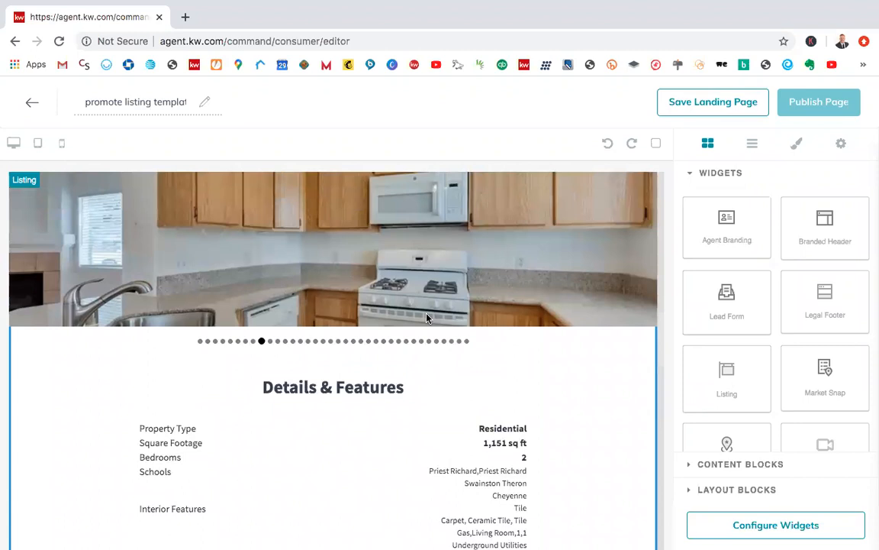
{"action": "scroll", "coordinate": [426, 319], "scroll_direction": "up", "scroll_amount": 12}
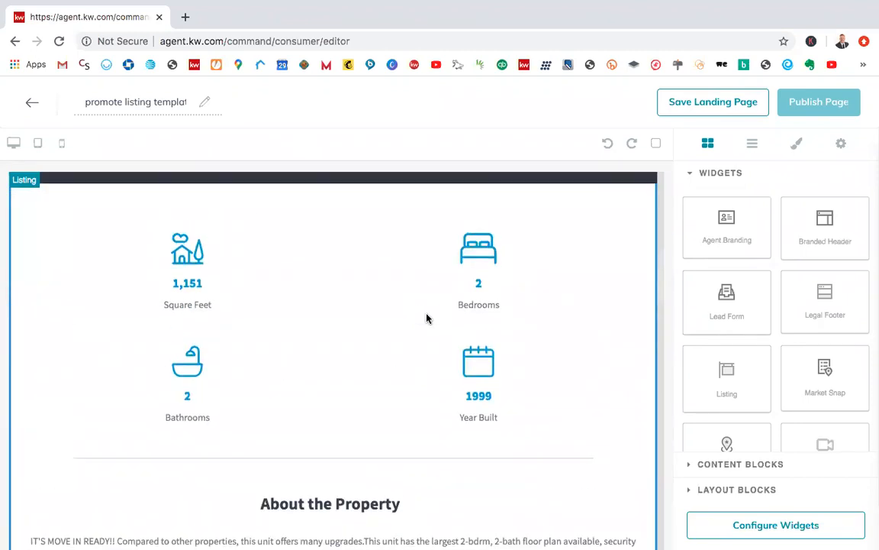
{"action": "scroll", "coordinate": [427, 318], "scroll_direction": "up", "scroll_amount": 12}
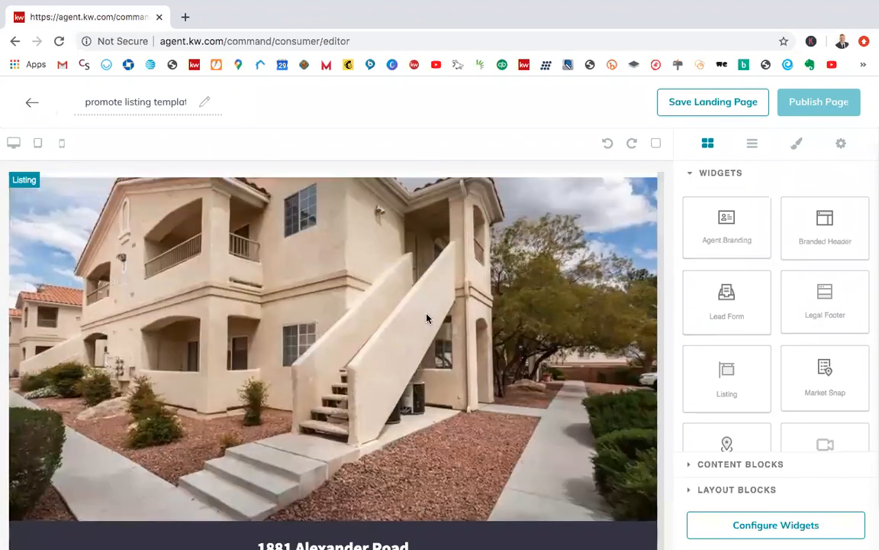
{"action": "scroll", "coordinate": [426, 319], "scroll_direction": "up", "scroll_amount": 2}
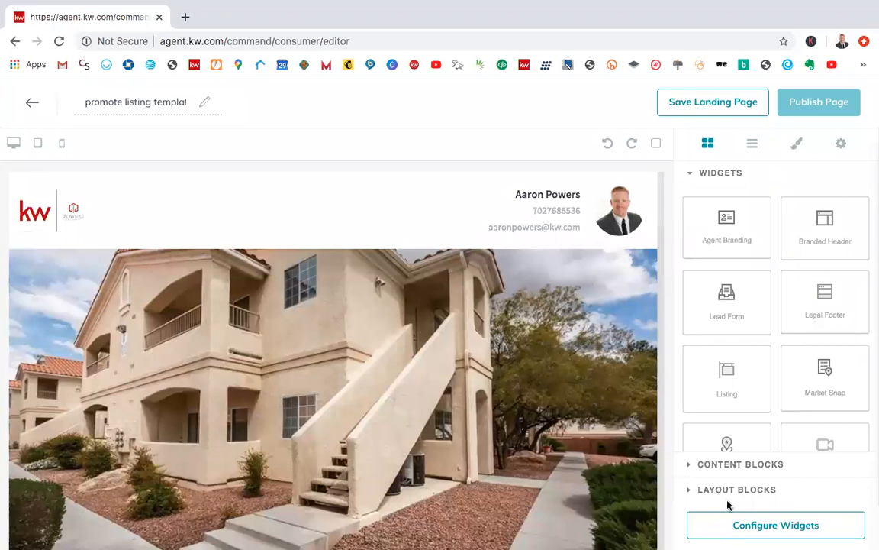
{"action": "left_click", "coordinate": [736, 527]}
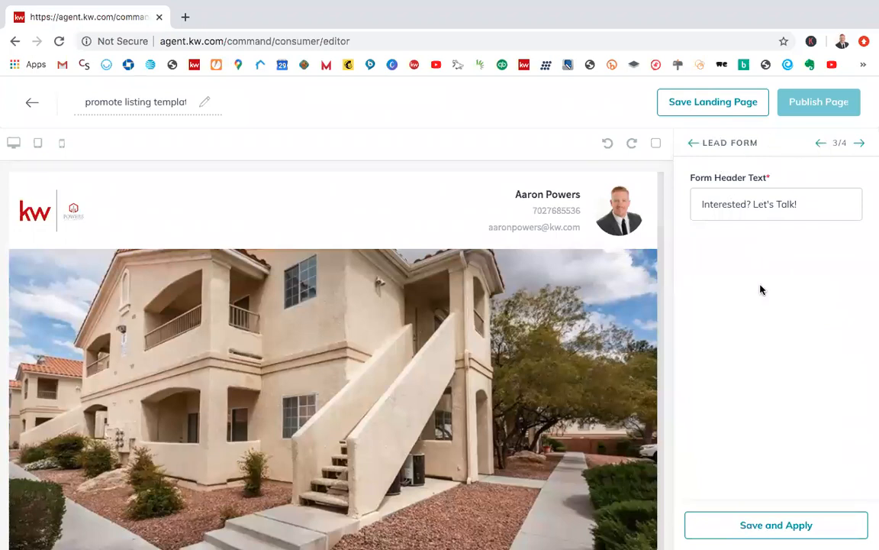
{"action": "left_click", "coordinate": [694, 145]}
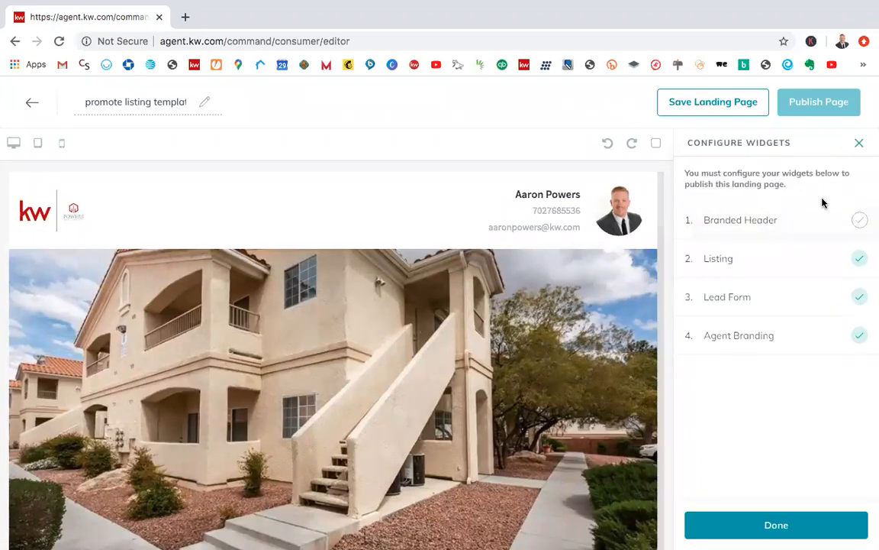
{"action": "left_click", "coordinate": [859, 146]}
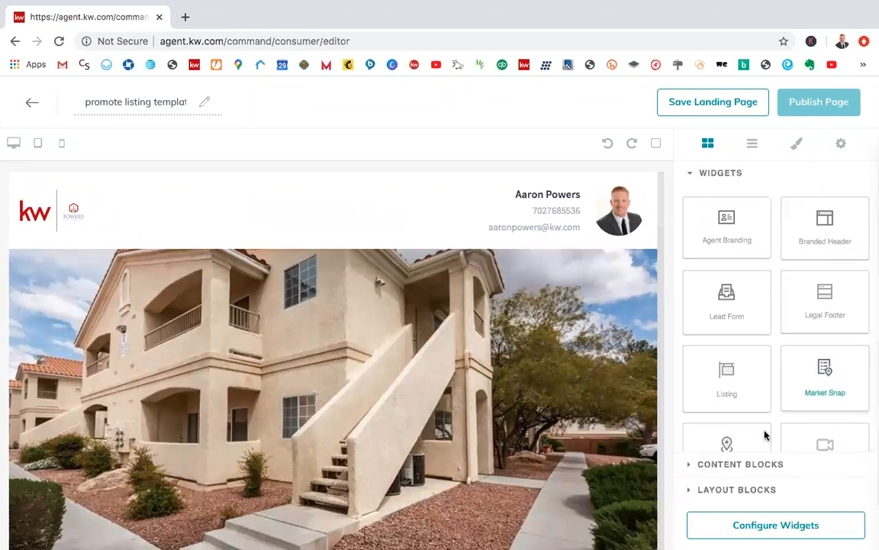
{"action": "scroll", "coordinate": [511, 446], "scroll_direction": "down", "scroll_amount": 2}
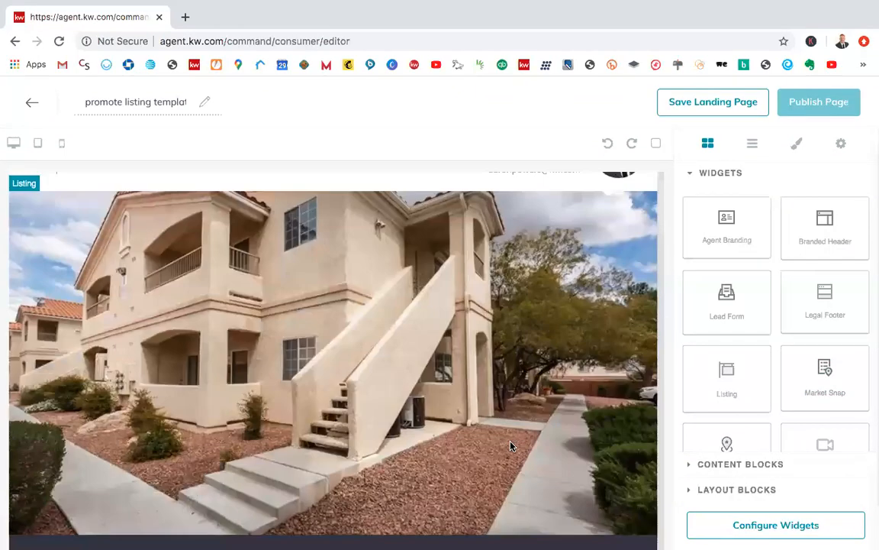
{"action": "scroll", "coordinate": [510, 446], "scroll_direction": "up", "scroll_amount": 2}
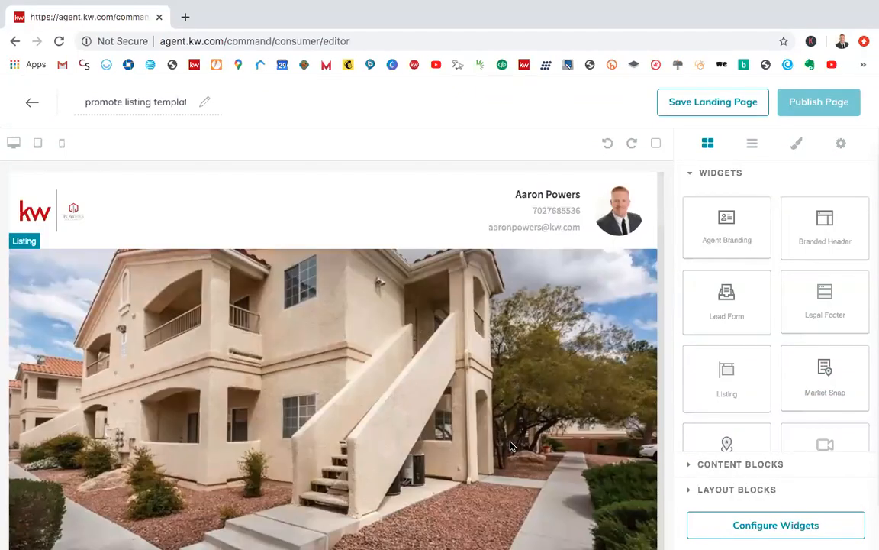
Step: Configure the Branded Header widget with the header text "Move in Ready Home!" and apply it to the page
{"action": "left_click", "coordinate": [739, 526]}
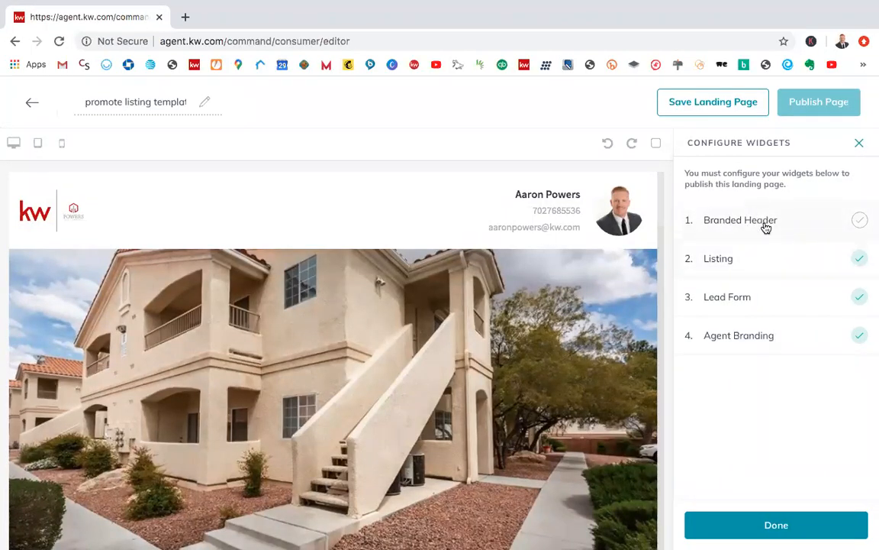
{"action": "left_click", "coordinate": [729, 221]}
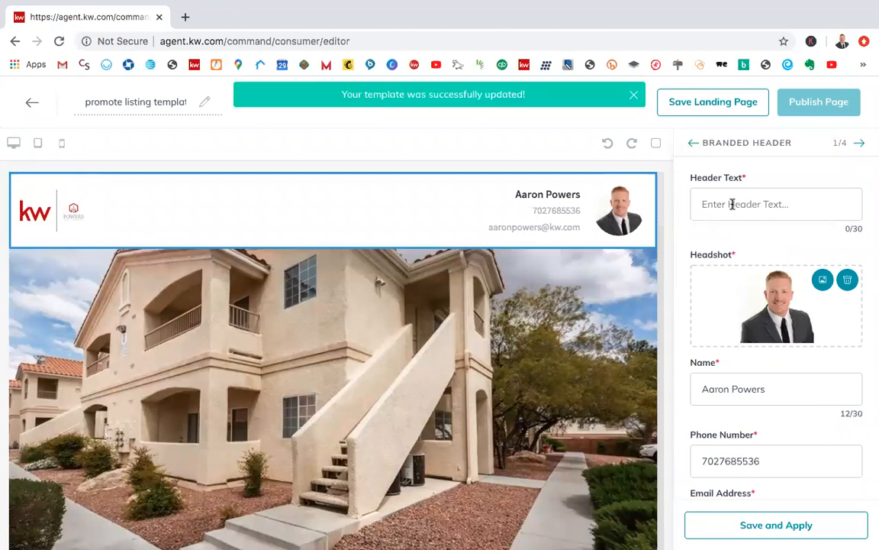
{"action": "left_click", "coordinate": [732, 203]}
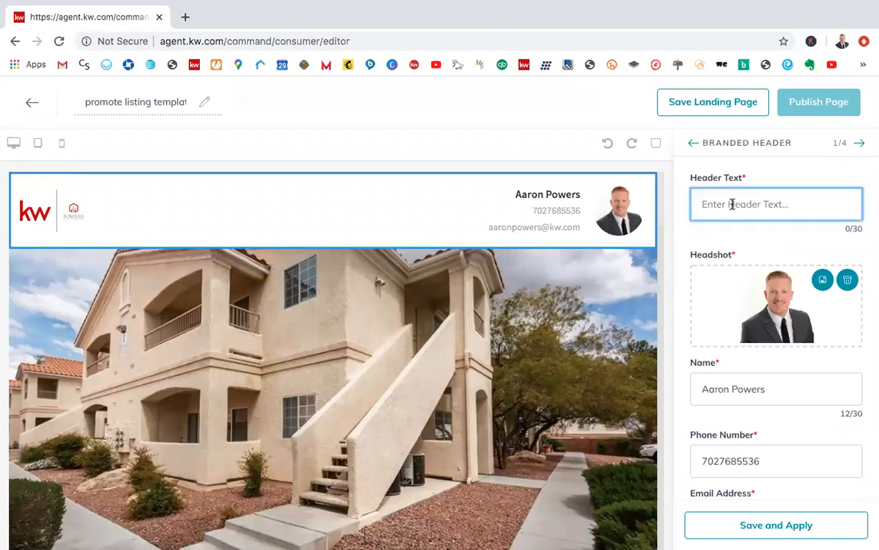
{"action": "type", "text": "Move "}
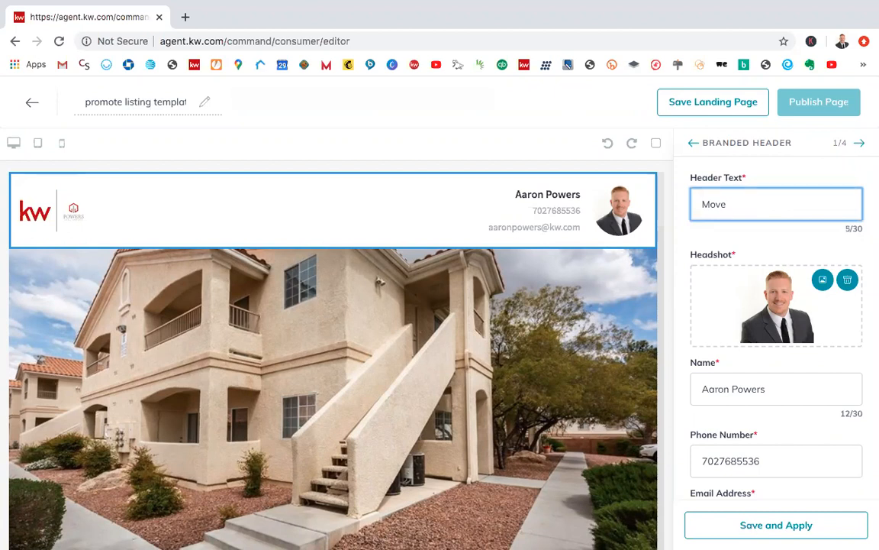
{"action": "type", "text": "in Ready Home"}
{"action": "left_click", "coordinate": [786, 249]}
{"action": "scroll", "coordinate": [791, 259], "scroll_direction": "down", "scroll_amount": 1}
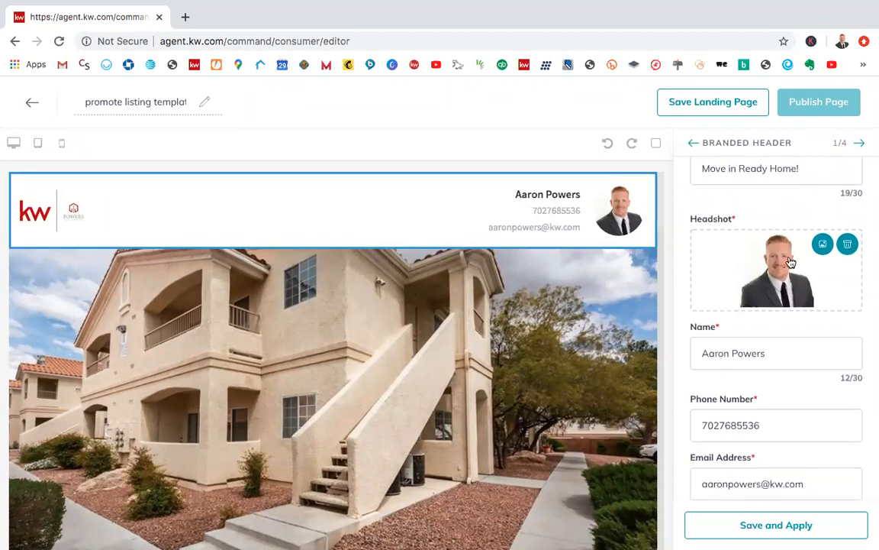
{"action": "scroll", "coordinate": [791, 262], "scroll_direction": "down", "scroll_amount": 4}
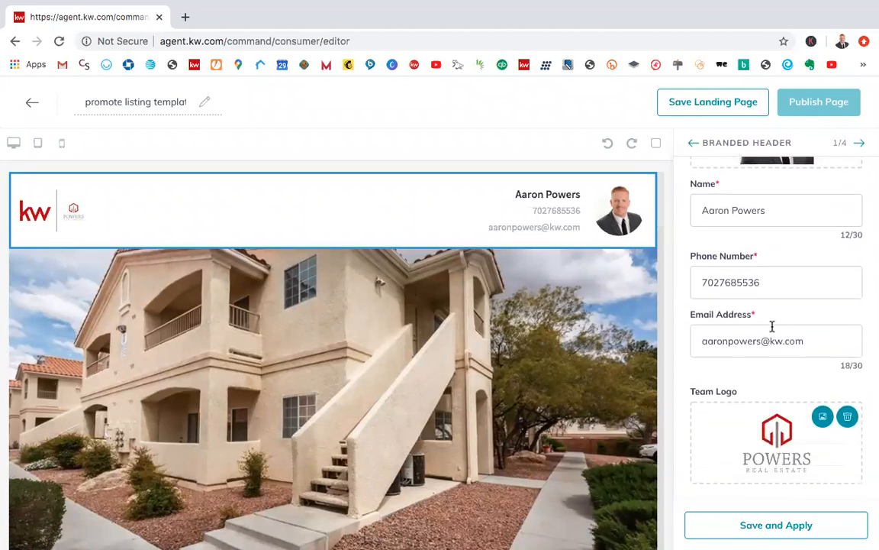
{"action": "left_click", "coordinate": [762, 525]}
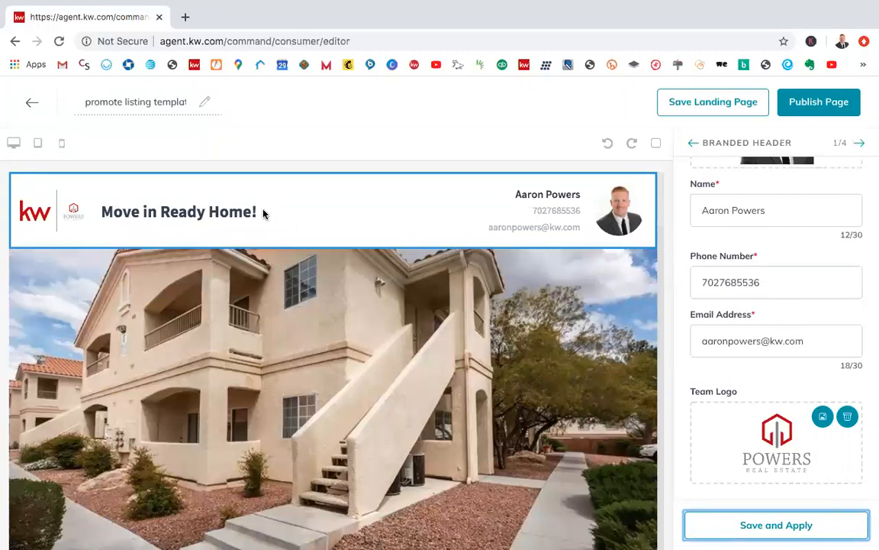
Step: Check the Branded Header's header text, headshot, contact fields and team logo, and save its configuration again
{"action": "scroll", "coordinate": [789, 278], "scroll_direction": "up", "scroll_amount": 3}
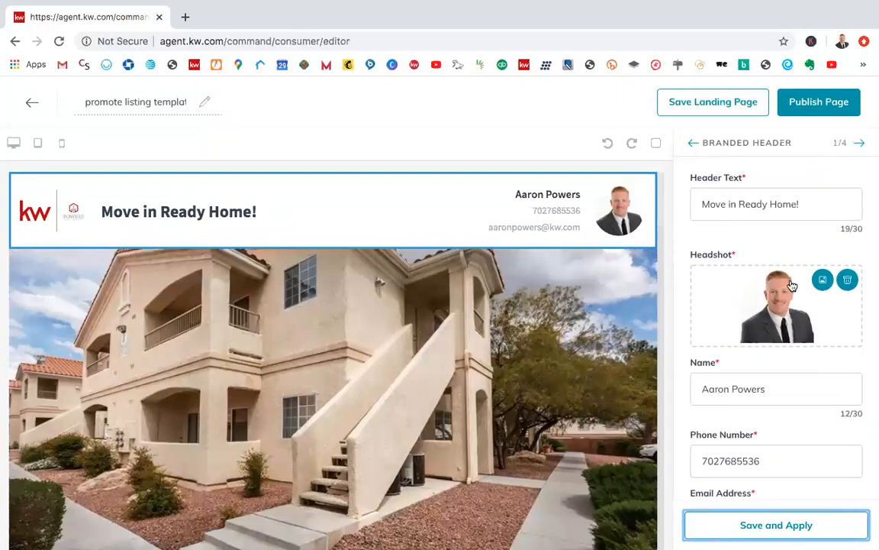
{"action": "scroll", "coordinate": [792, 285], "scroll_direction": "down", "scroll_amount": 5}
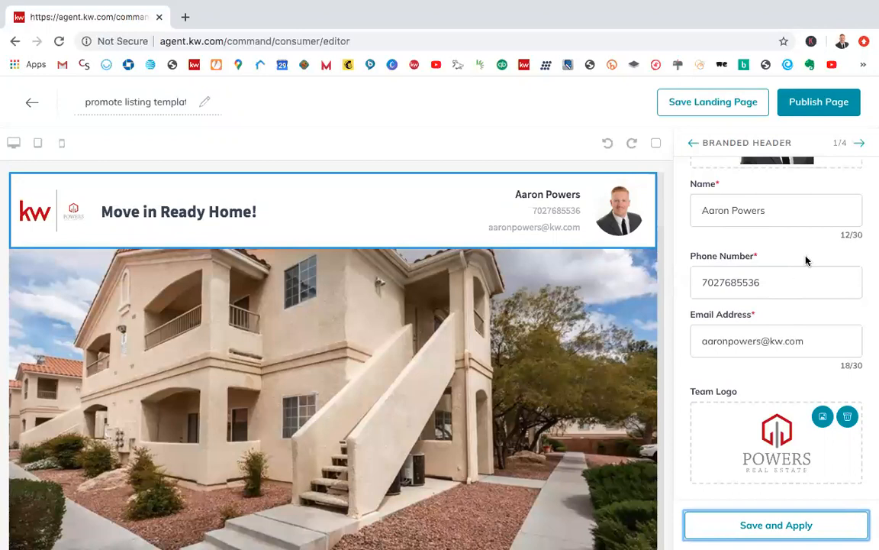
{"action": "scroll", "coordinate": [815, 251], "scroll_direction": "up", "scroll_amount": 3}
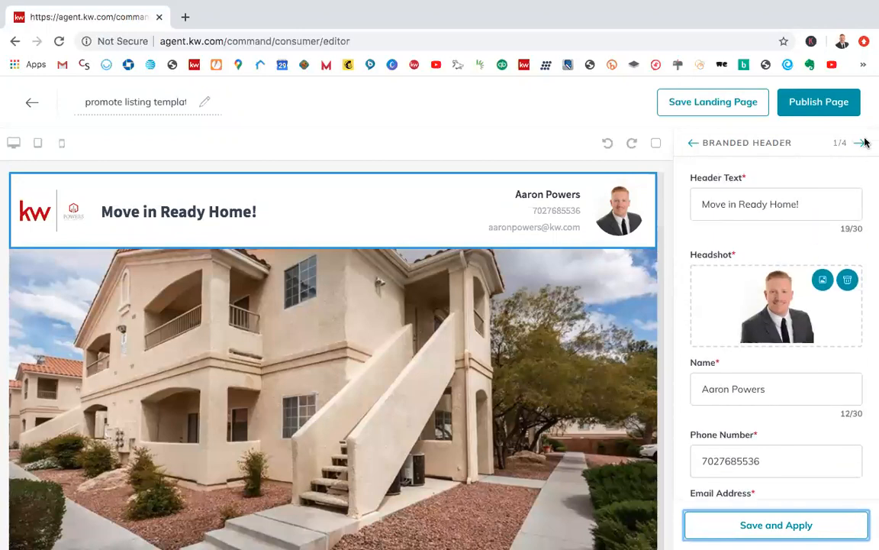
{"action": "left_click", "coordinate": [784, 527]}
Step: Replace the Lead Form's header text with "Want to schedule a showing? Leave your info now!" and apply it to the page
{"action": "left_click", "coordinate": [860, 143]}
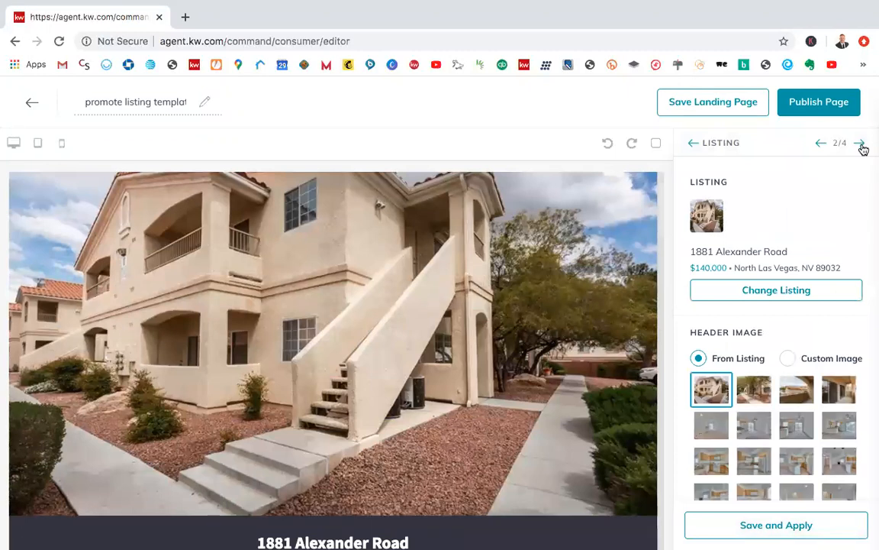
{"action": "left_click", "coordinate": [860, 143]}
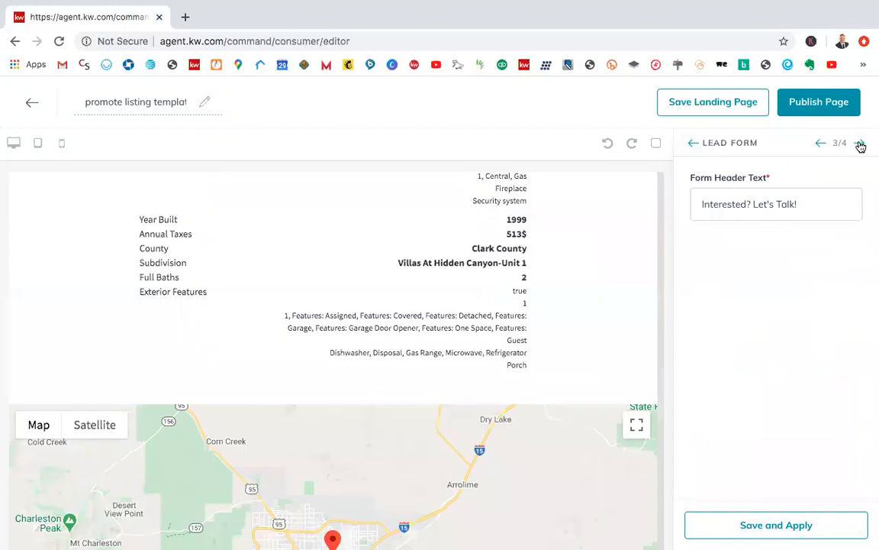
{"action": "double_click", "coordinate": [780, 208]}
{"action": "left_click", "coordinate": [806, 208]}
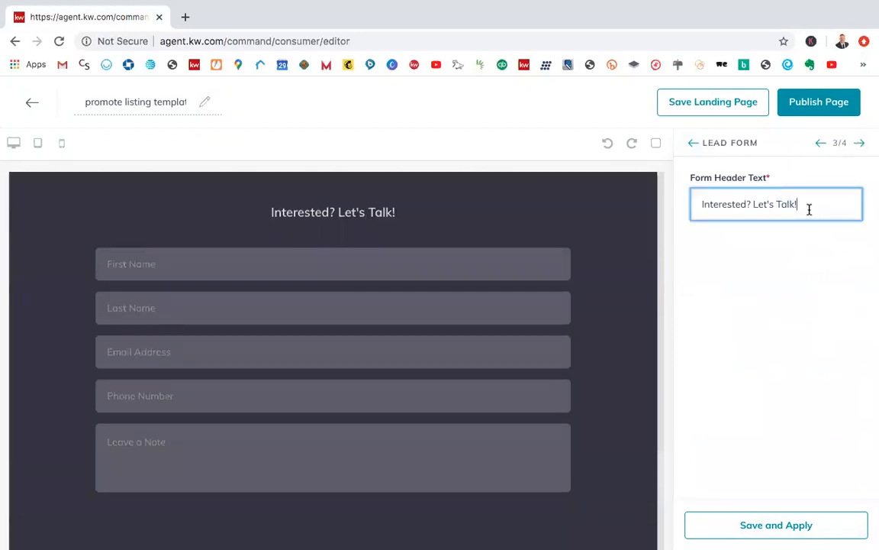
{"action": "left_click_drag", "start_coordinate": [796, 204], "coordinate": [691, 204]}
{"action": "left_click", "coordinate": [691, 206]}
{"action": "left_click", "coordinate": [848, 202], "text": "shift"}
{"action": "key", "text": "BackSpace"}
{"action": "key", "text": "BackSpace"}
{"action": "key", "text": "BackSpace"}
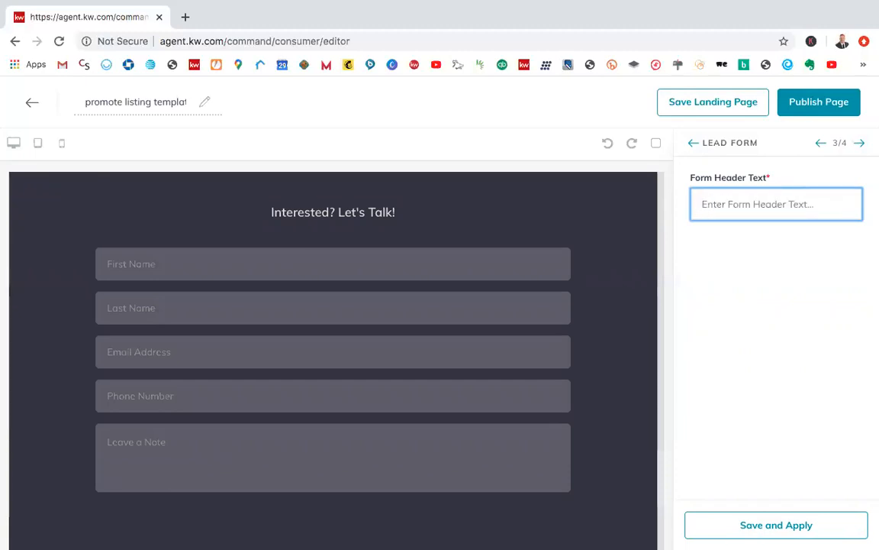
{"action": "type", "text": "Want to s"}
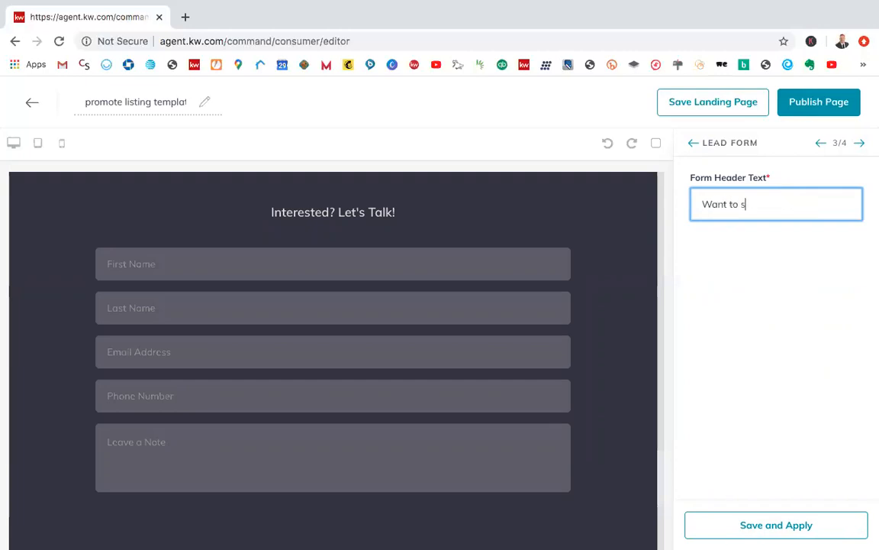
{"action": "type", "text": "chedule a showing?"}
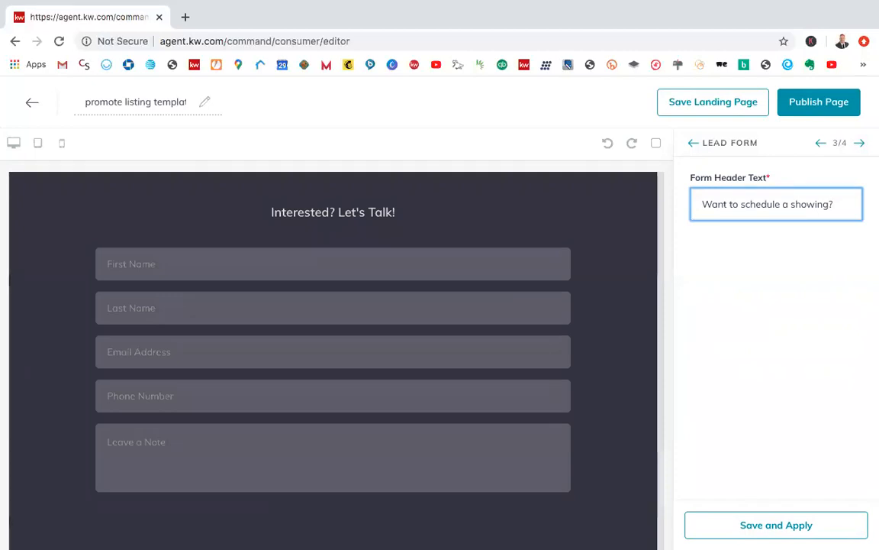
{"action": "type", "text": "Leave your info now!"}
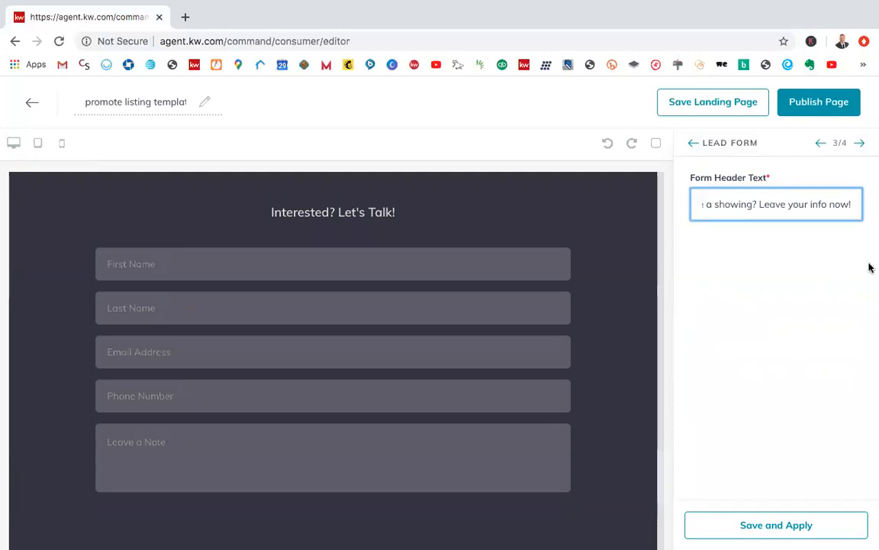
{"action": "left_click", "coordinate": [760, 528]}
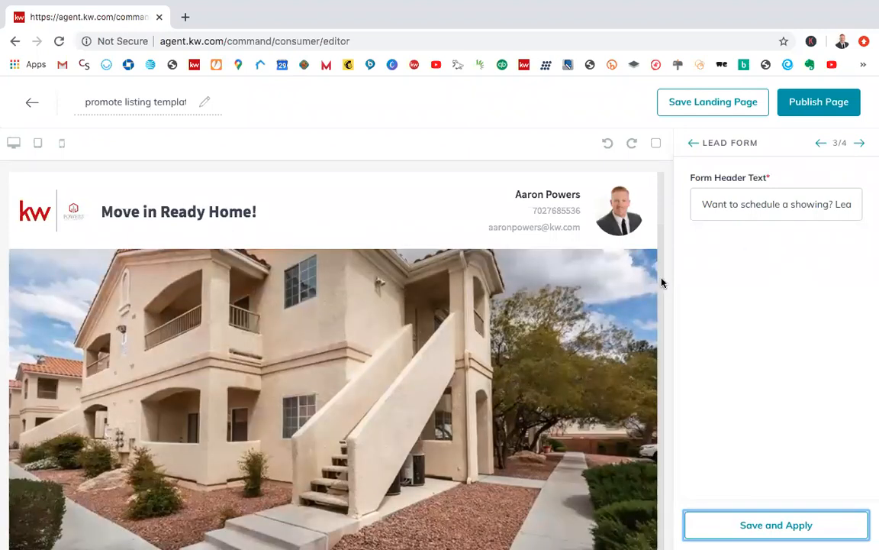
Step: Examine the Lead Form's header text and its visitor input fields in the page preview
{"action": "scroll", "coordinate": [568, 390], "scroll_direction": "down", "scroll_amount": 20}
{"action": "scroll", "coordinate": [566, 387], "scroll_direction": "down", "scroll_amount": 2}
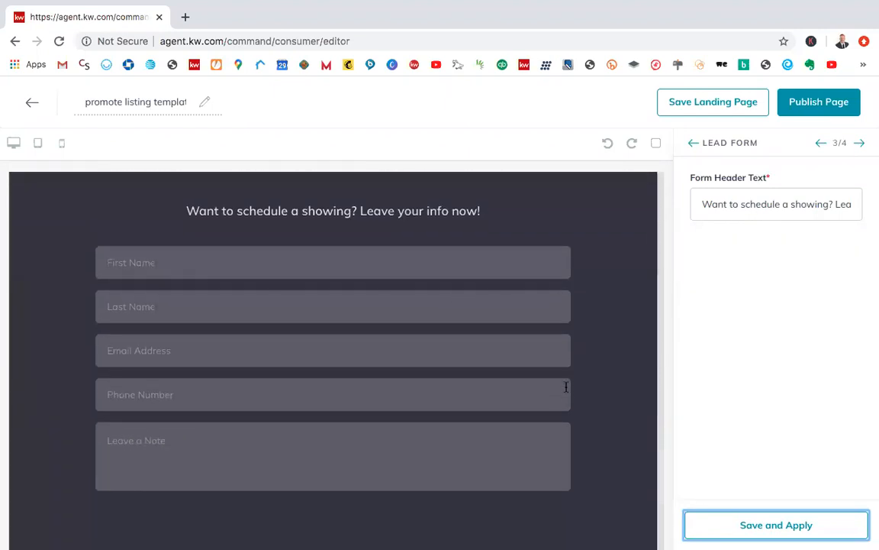
{"action": "scroll", "coordinate": [599, 406], "scroll_direction": "down", "scroll_amount": 2}
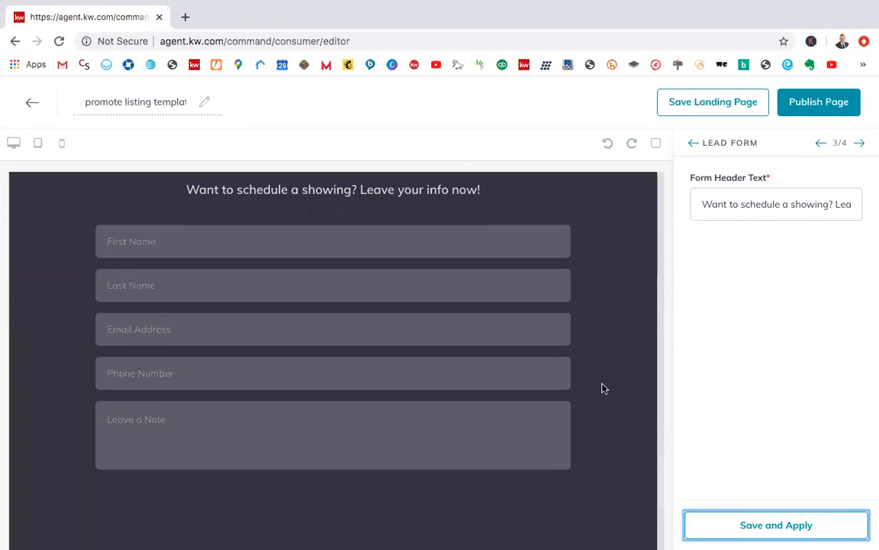
{"action": "scroll", "coordinate": [520, 304], "scroll_direction": "up", "scroll_amount": 2}
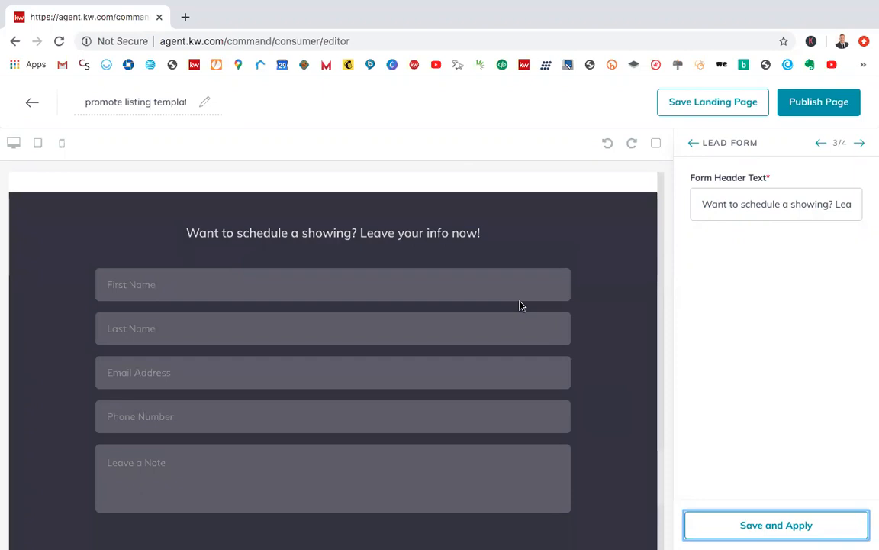
{"action": "scroll", "coordinate": [540, 336], "scroll_direction": "down", "scroll_amount": 2}
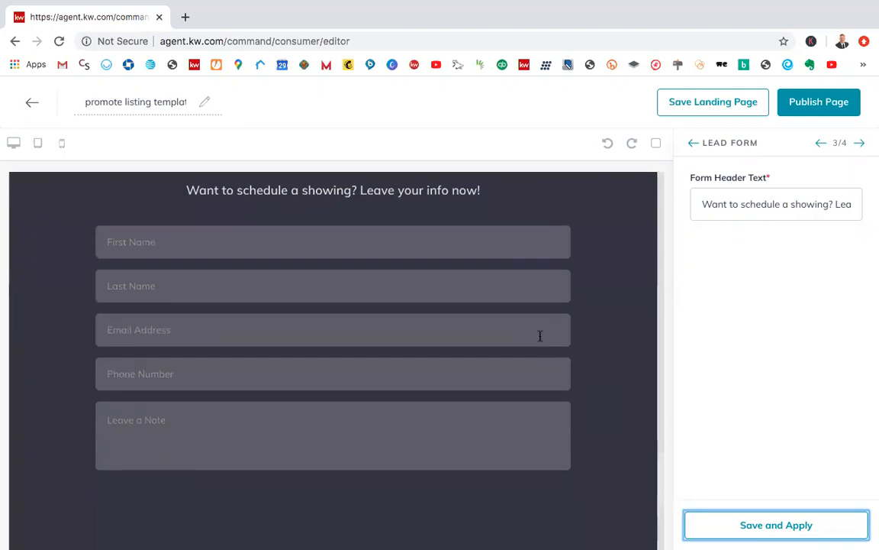
{"action": "scroll", "coordinate": [539, 336], "scroll_direction": "up", "scroll_amount": 1}
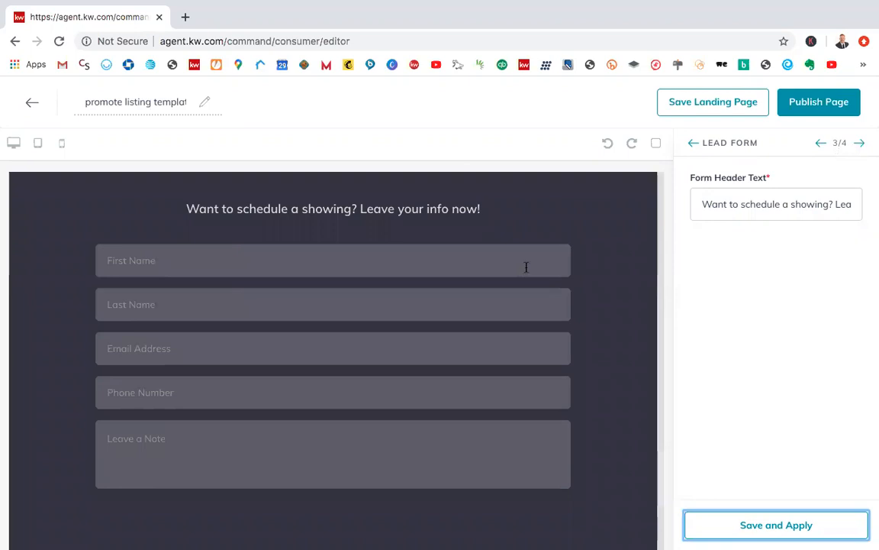
Step: Check the Agent Branding widget's headshot, contact fields, team logo and DBA logo, and apply its configuration to the page
{"action": "left_click", "coordinate": [862, 145]}
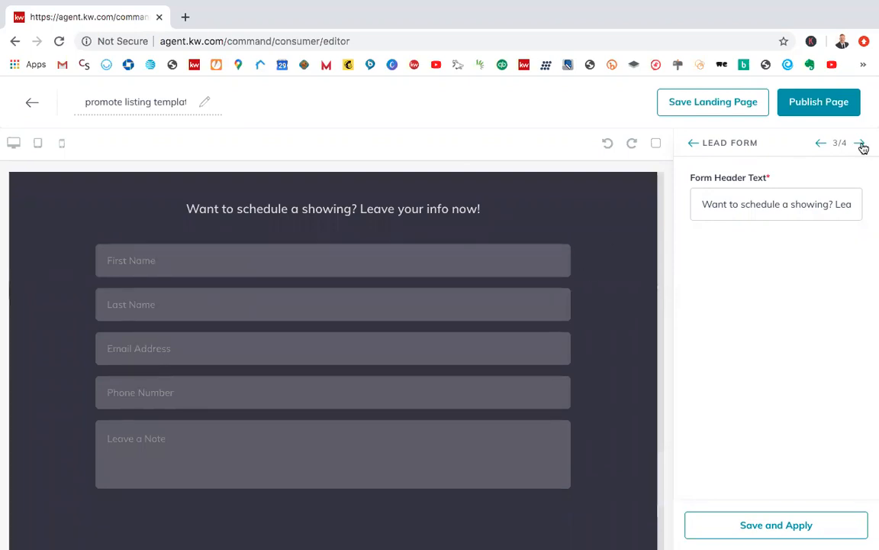
{"action": "left_click", "coordinate": [861, 145]}
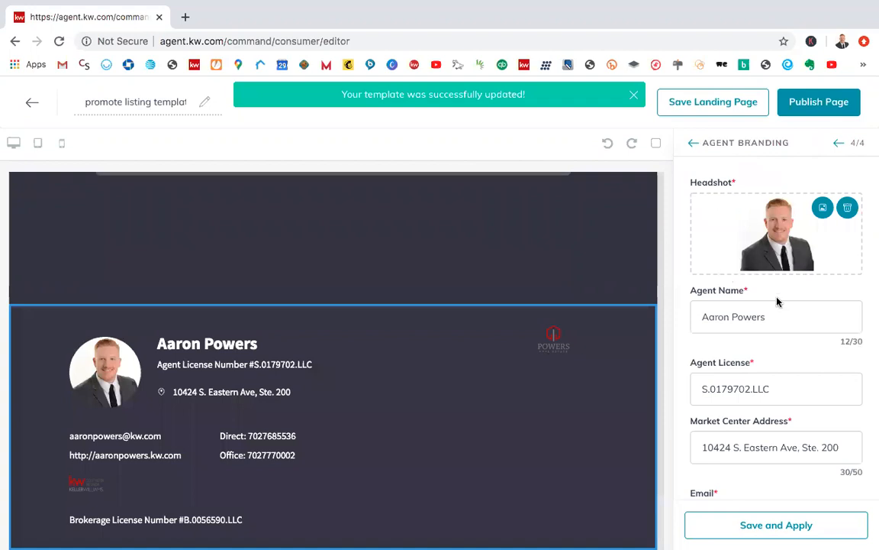
{"action": "scroll", "coordinate": [779, 297], "scroll_direction": "down", "scroll_amount": 4}
{"action": "scroll", "coordinate": [801, 349], "scroll_direction": "down", "scroll_amount": 3}
{"action": "scroll", "coordinate": [811, 374], "scroll_direction": "down", "scroll_amount": 4}
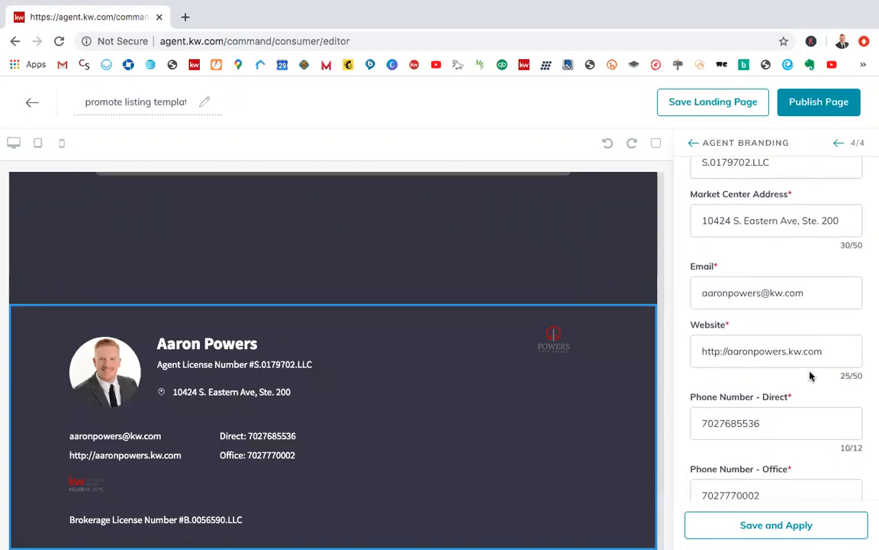
{"action": "scroll", "coordinate": [811, 375], "scroll_direction": "down", "scroll_amount": 2}
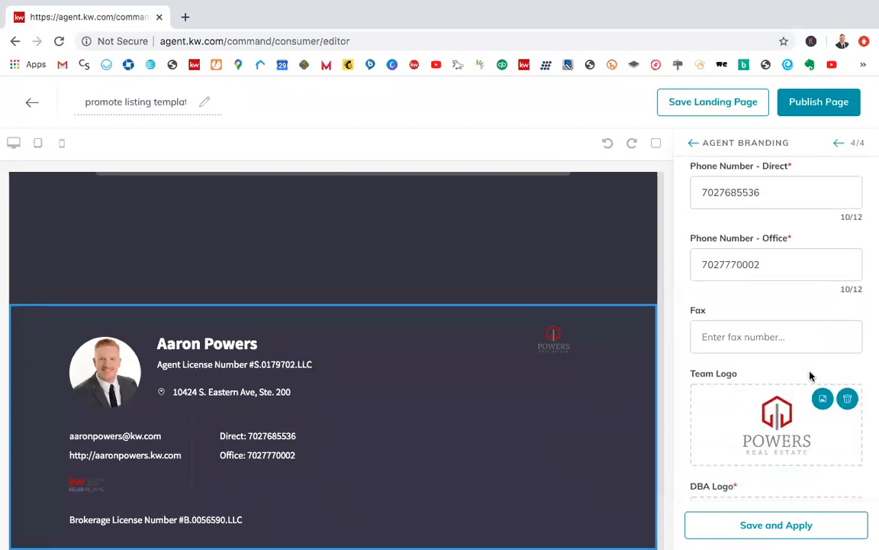
{"action": "scroll", "coordinate": [801, 362], "scroll_direction": "down", "scroll_amount": 2}
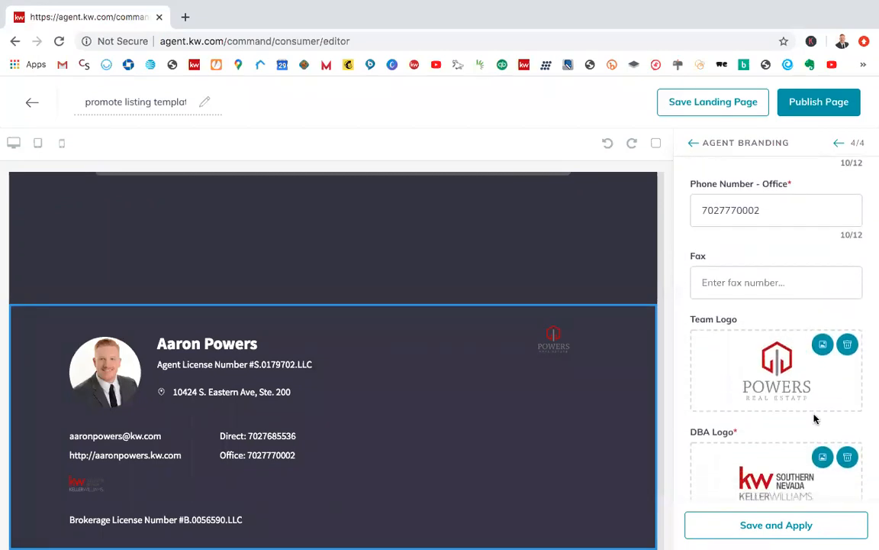
{"action": "scroll", "coordinate": [811, 243], "scroll_direction": "up", "scroll_amount": 1}
{"action": "scroll", "coordinate": [811, 243], "scroll_direction": "down", "scroll_amount": 1}
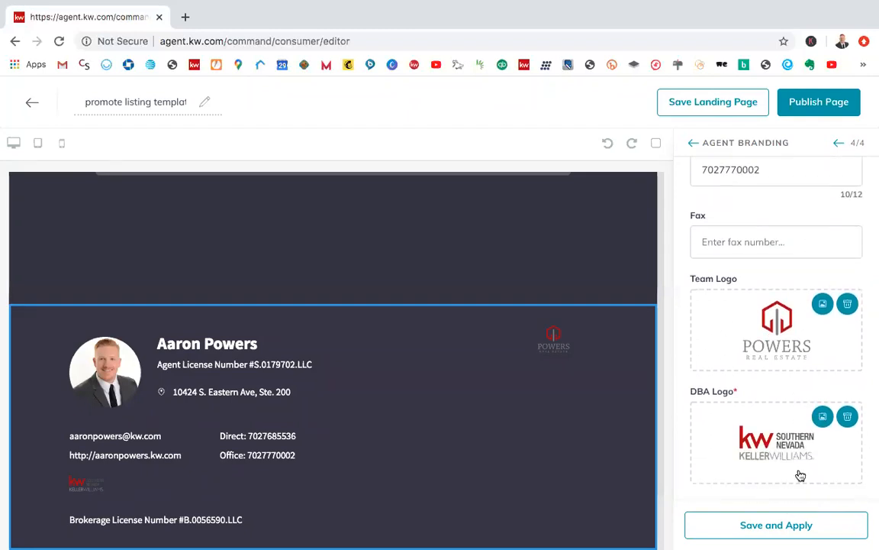
{"action": "left_click", "coordinate": [775, 526]}
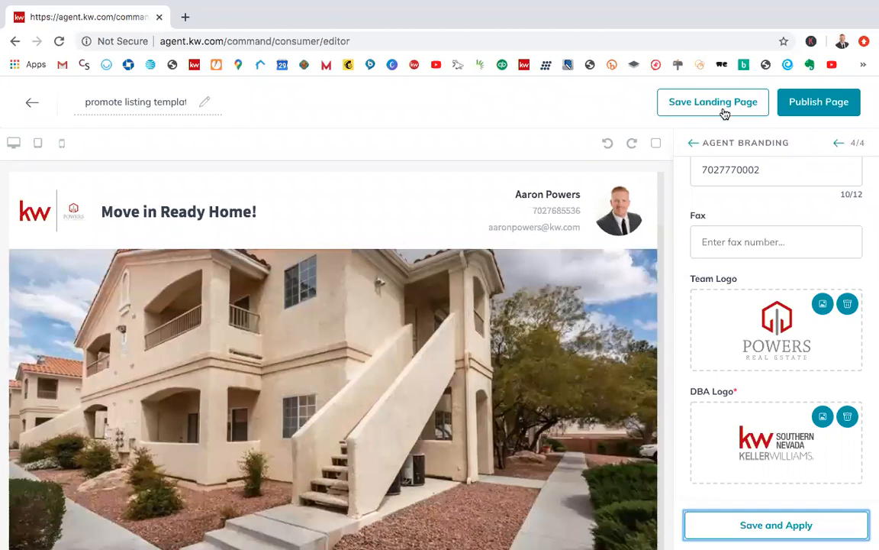
{"action": "left_click", "coordinate": [811, 107]}
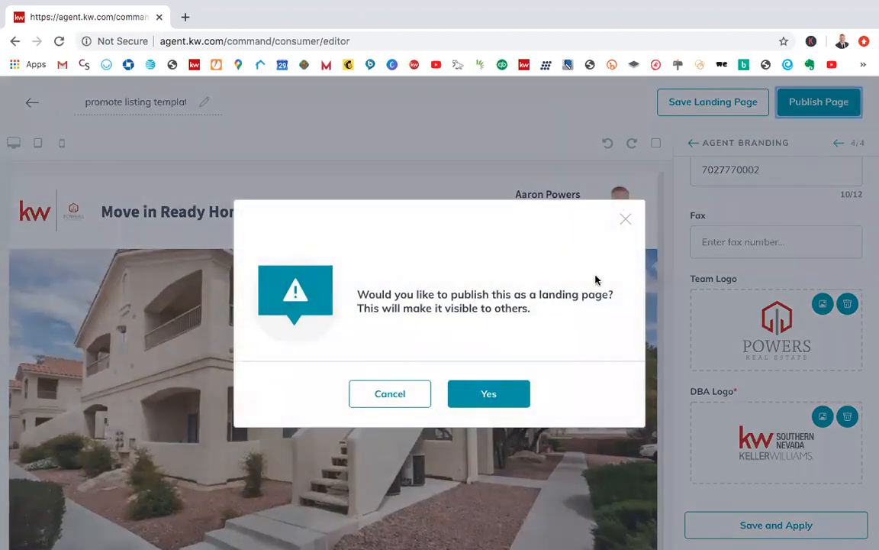
{"action": "left_click", "coordinate": [403, 405]}
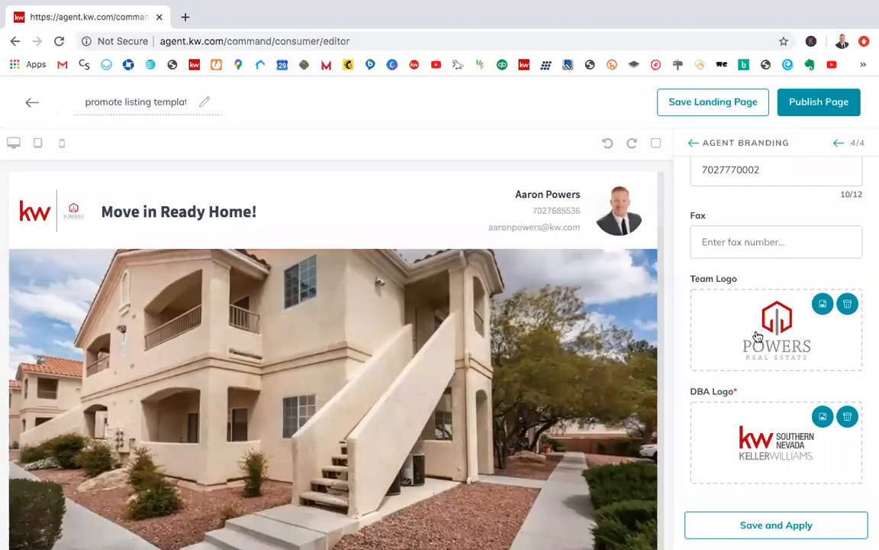
{"action": "scroll", "coordinate": [555, 491], "scroll_direction": "down", "scroll_amount": 2}
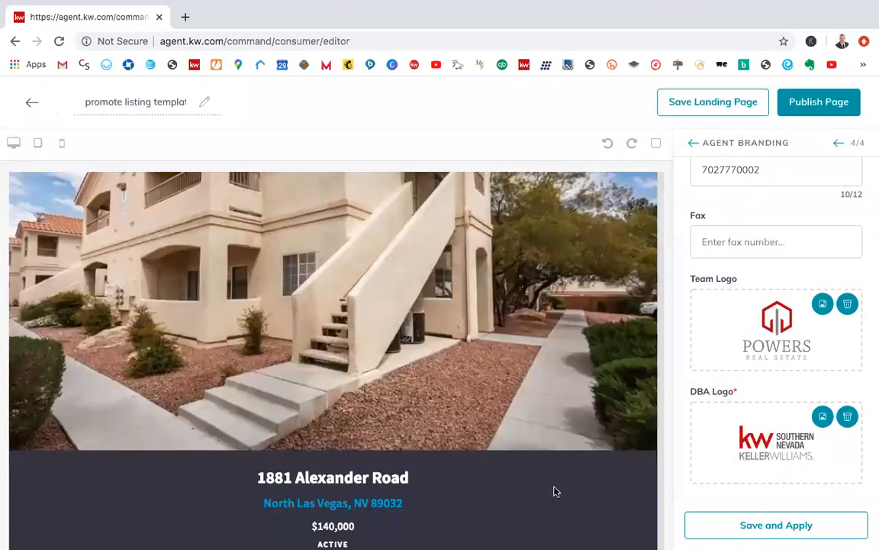
{"action": "scroll", "coordinate": [555, 491], "scroll_direction": "up", "scroll_amount": 2}
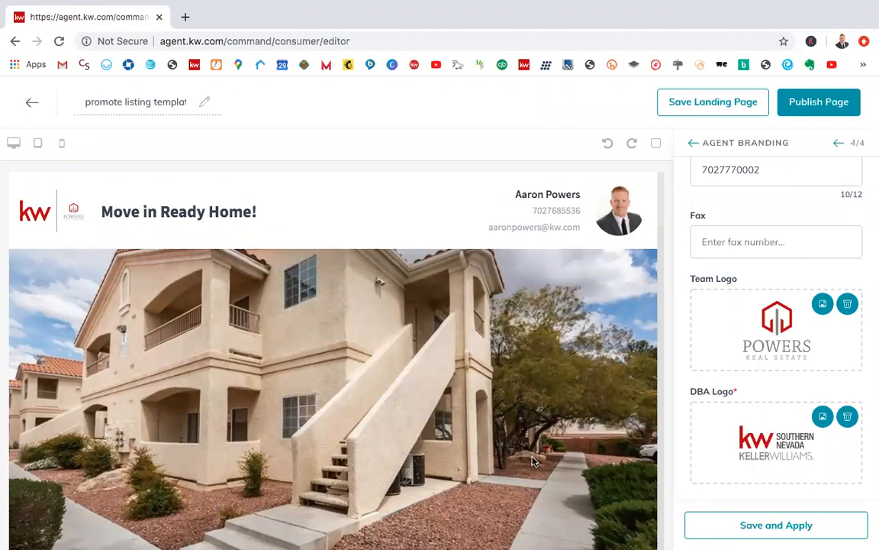
Step: Leave the widget configuration and review the available widgets and the page's layer structure
{"action": "double_click", "coordinate": [692, 142]}
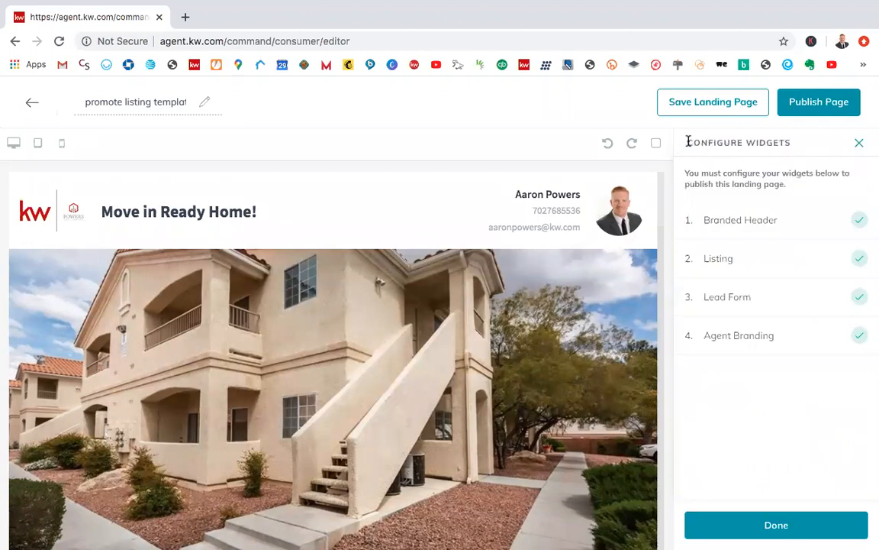
{"action": "left_click", "coordinate": [858, 143]}
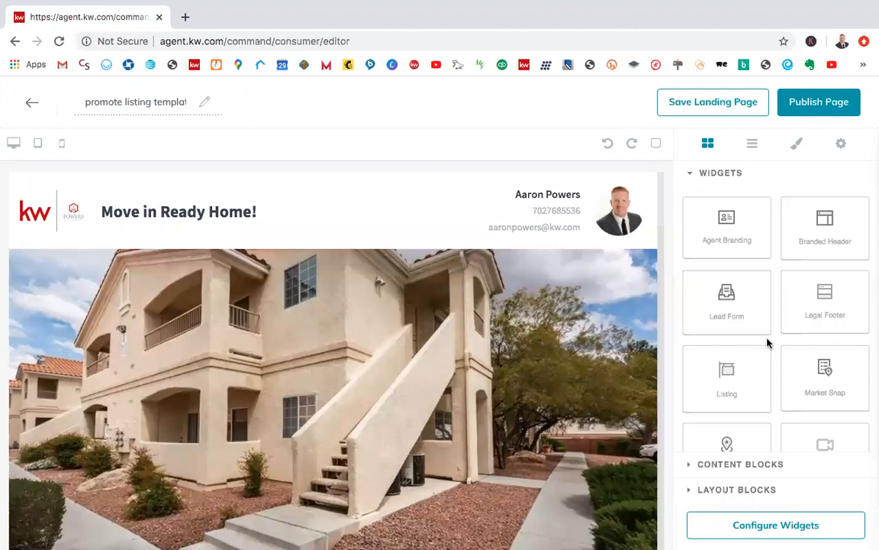
{"action": "scroll", "coordinate": [791, 359], "scroll_direction": "down", "scroll_amount": 2}
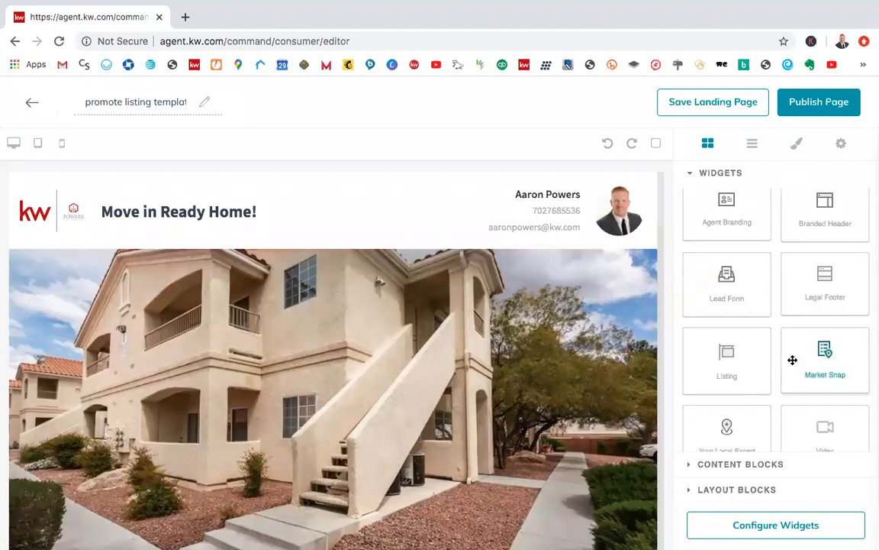
{"action": "scroll", "coordinate": [781, 384], "scroll_direction": "down", "scroll_amount": 3}
{"action": "scroll", "coordinate": [783, 386], "scroll_direction": "down", "scroll_amount": 1}
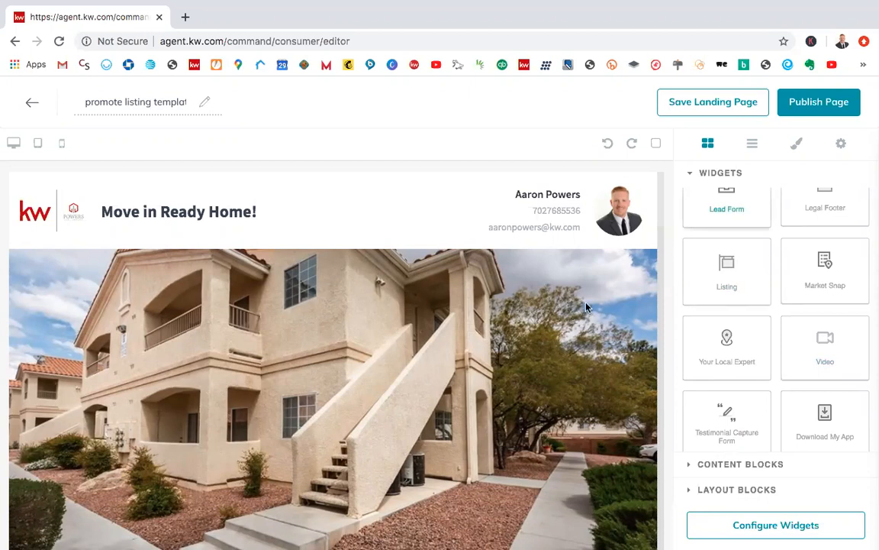
{"action": "left_click", "coordinate": [749, 146]}
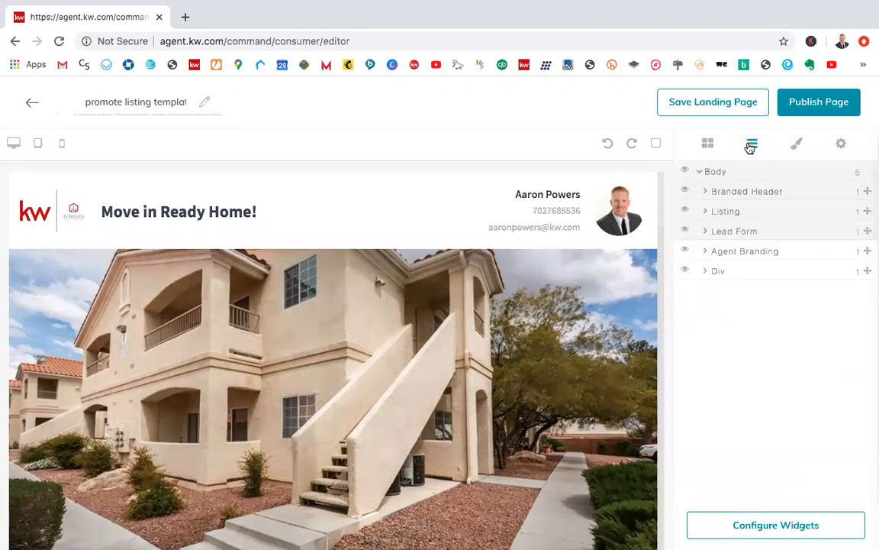
{"action": "left_click", "coordinate": [797, 145]}
{"action": "left_click", "coordinate": [708, 144]}
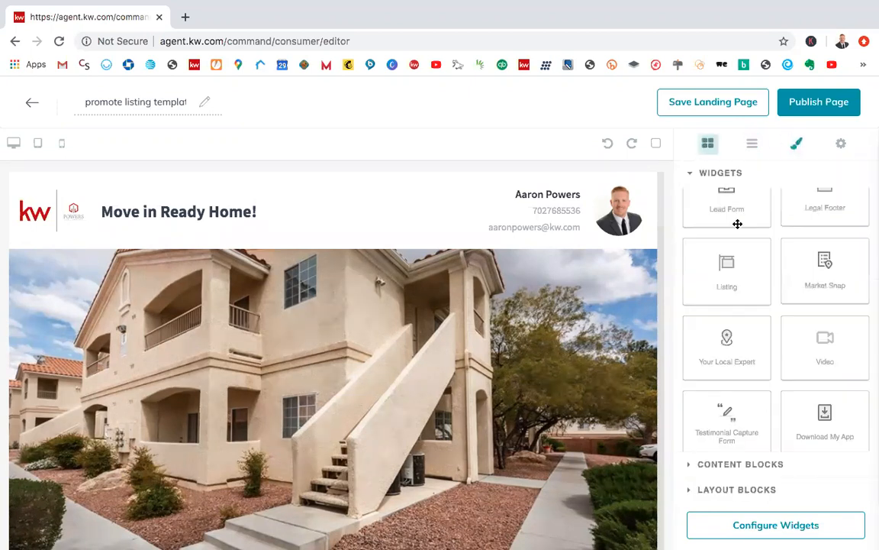
{"action": "scroll", "coordinate": [737, 436], "scroll_direction": "down", "scroll_amount": 1}
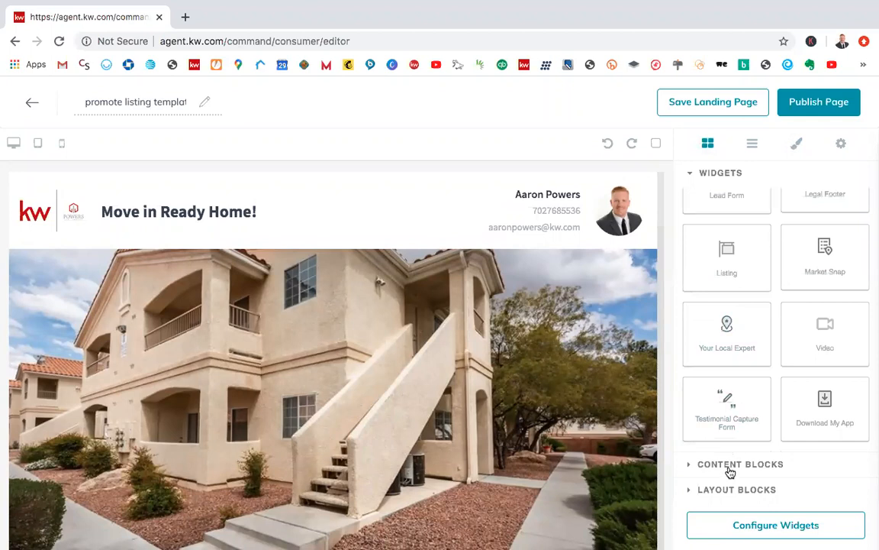
Step: Examine the available content blocks, from Button and Divider to Text and Text Section
{"action": "left_click", "coordinate": [726, 467]}
{"action": "scroll", "coordinate": [800, 352], "scroll_direction": "up", "scroll_amount": 1}
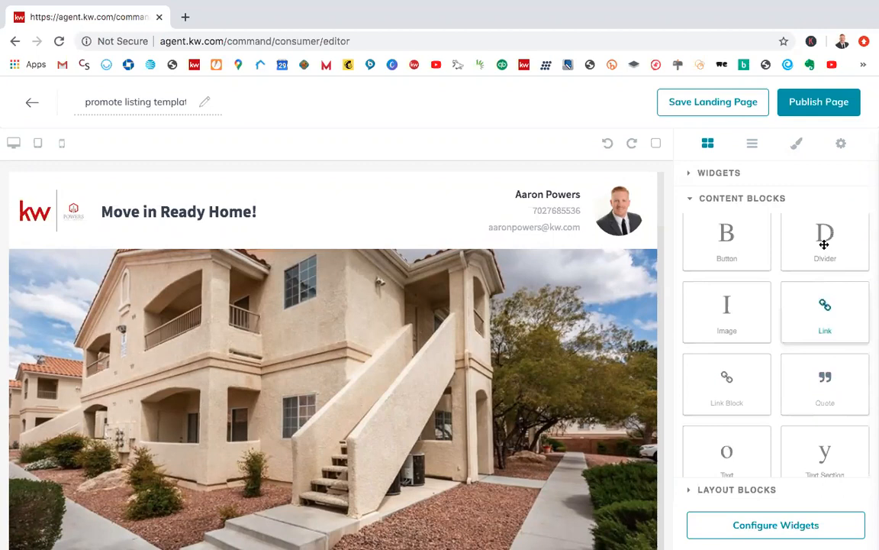
{"action": "scroll", "coordinate": [824, 252], "scroll_direction": "down", "scroll_amount": 1}
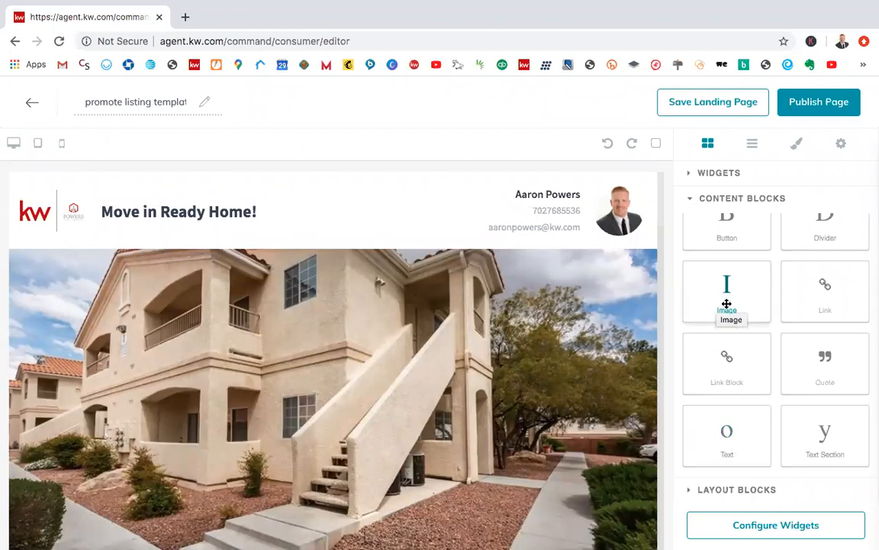
{"action": "scroll", "coordinate": [768, 282], "scroll_direction": "up", "scroll_amount": 1}
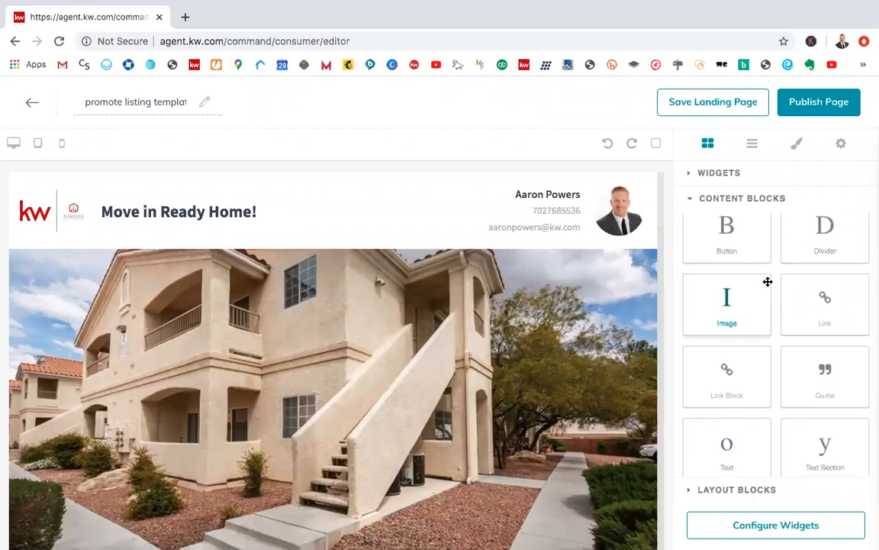
{"action": "scroll", "coordinate": [768, 282], "scroll_direction": "up", "scroll_amount": 2}
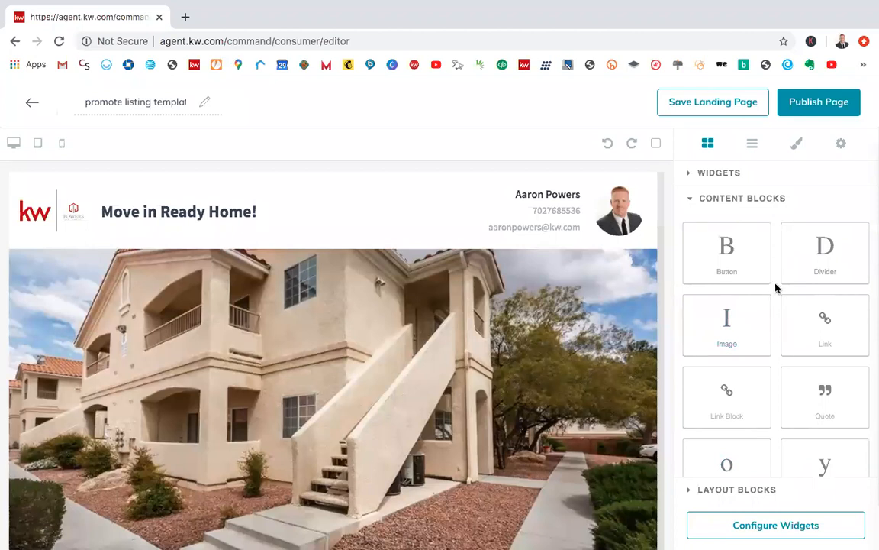
Step: Return to the widget collection and review the Listing, Lead Form and other available page widgets
{"action": "left_click", "coordinate": [717, 199]}
{"action": "left_click", "coordinate": [708, 175]}
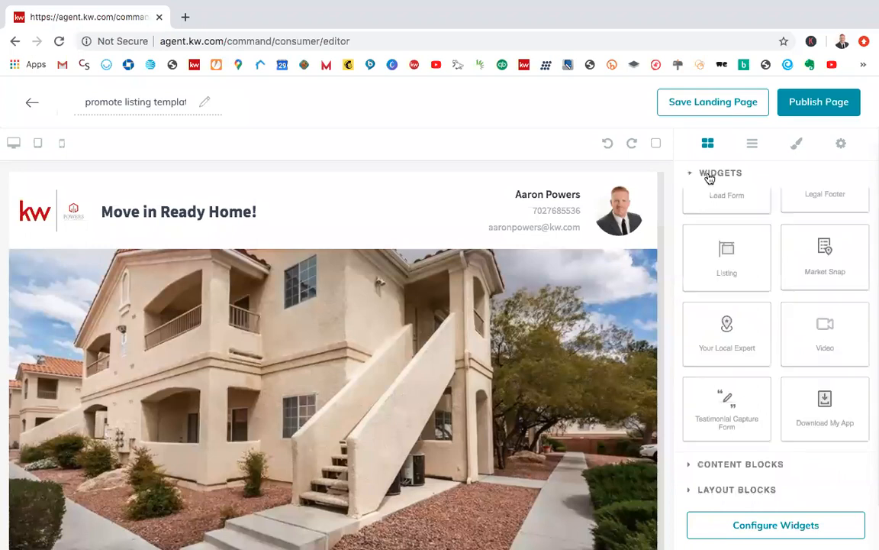
{"action": "scroll", "coordinate": [723, 288], "scroll_direction": "up", "scroll_amount": 1}
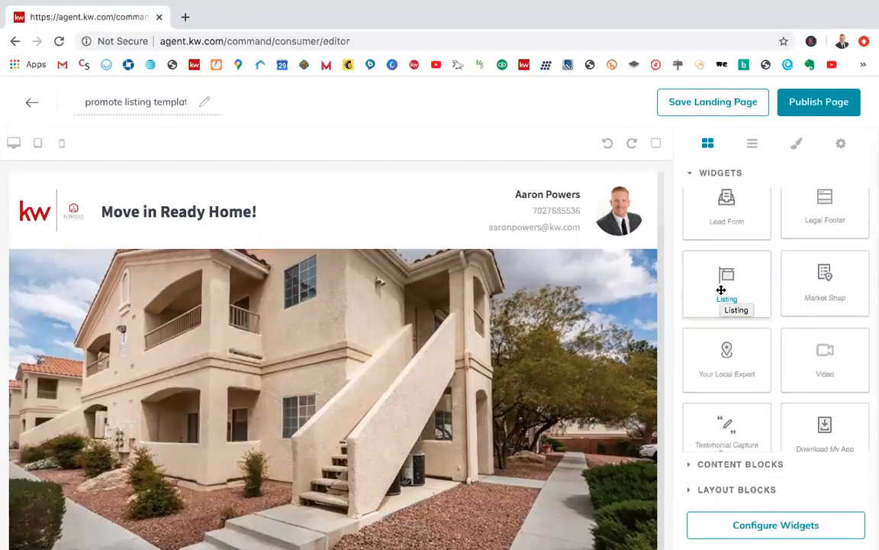
{"action": "scroll", "coordinate": [768, 273], "scroll_direction": "up", "scroll_amount": 2}
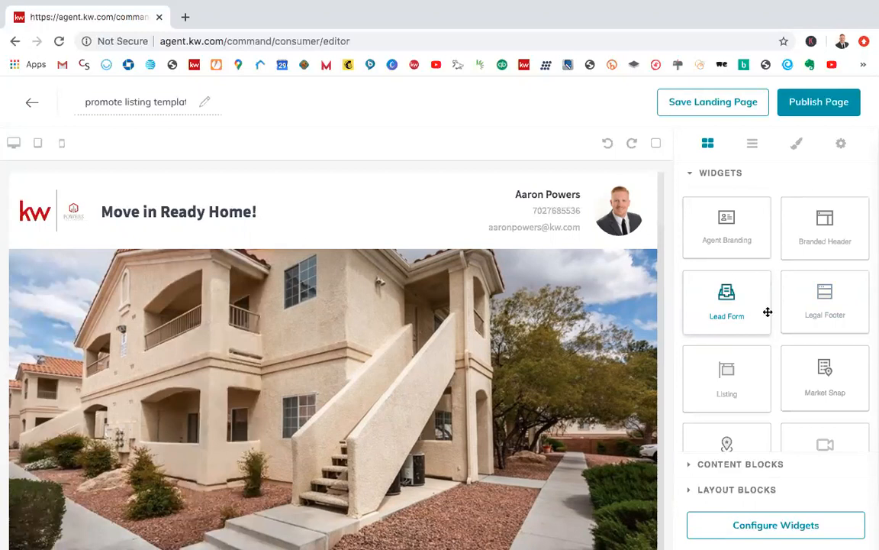
{"action": "scroll", "coordinate": [768, 311], "scroll_direction": "down", "scroll_amount": 1}
{"action": "scroll", "coordinate": [766, 310], "scroll_direction": "up", "scroll_amount": 1}
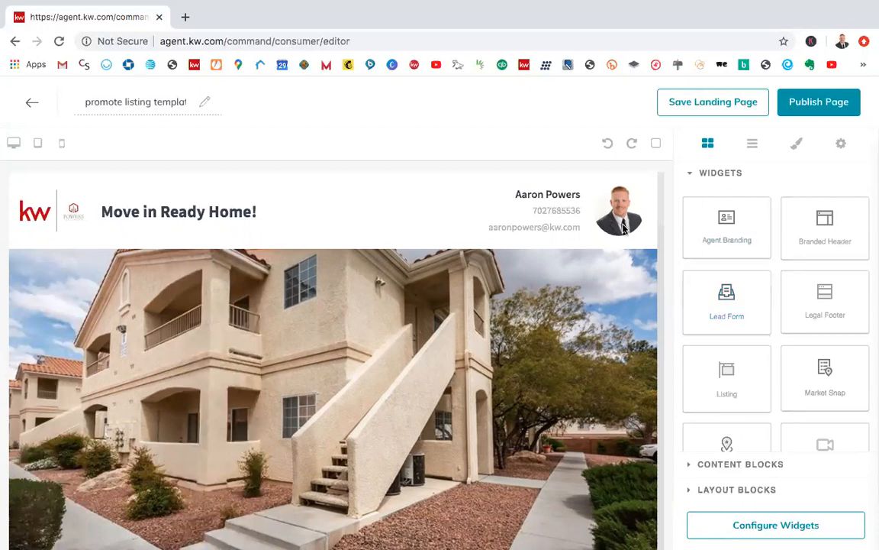
Step: Publish the promote listing template as a landing page and confirm making it visible to others
{"action": "left_click", "coordinate": [821, 103]}
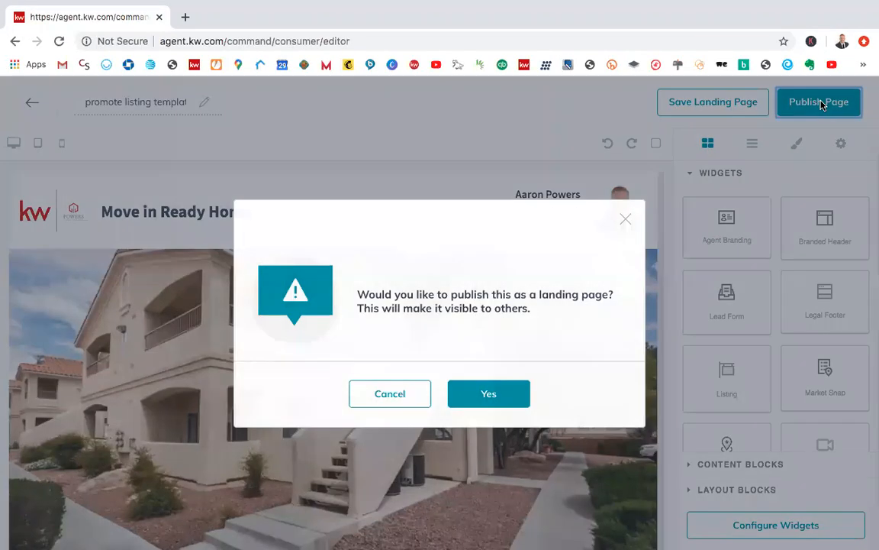
{"action": "left_click", "coordinate": [394, 396]}
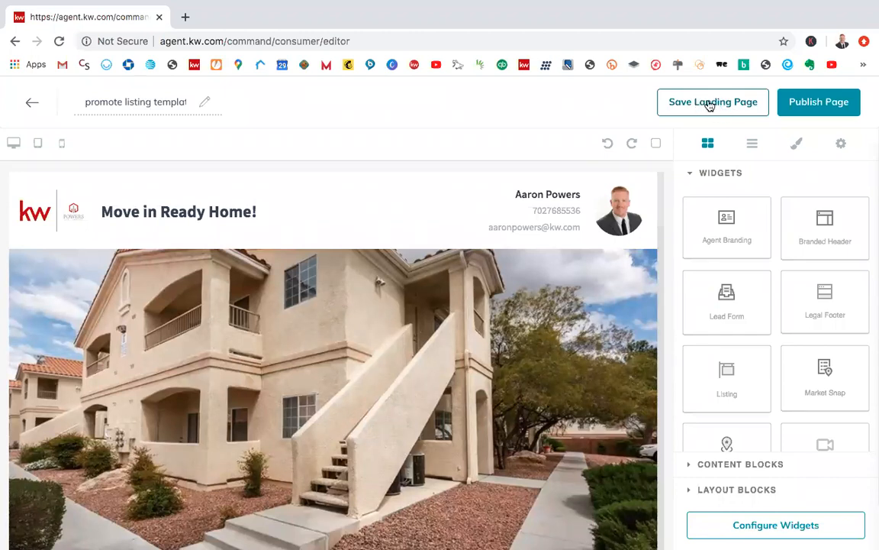
{"action": "left_click", "coordinate": [798, 102]}
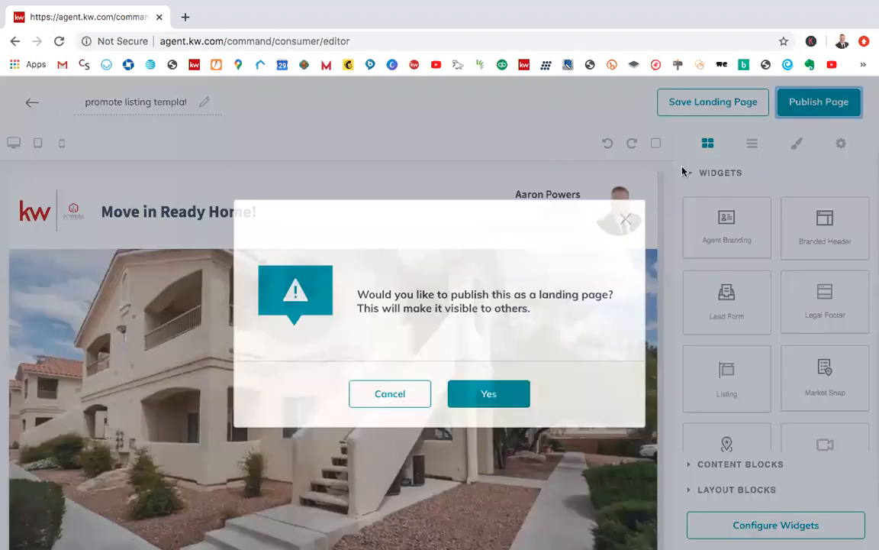
{"action": "left_click", "coordinate": [482, 393]}
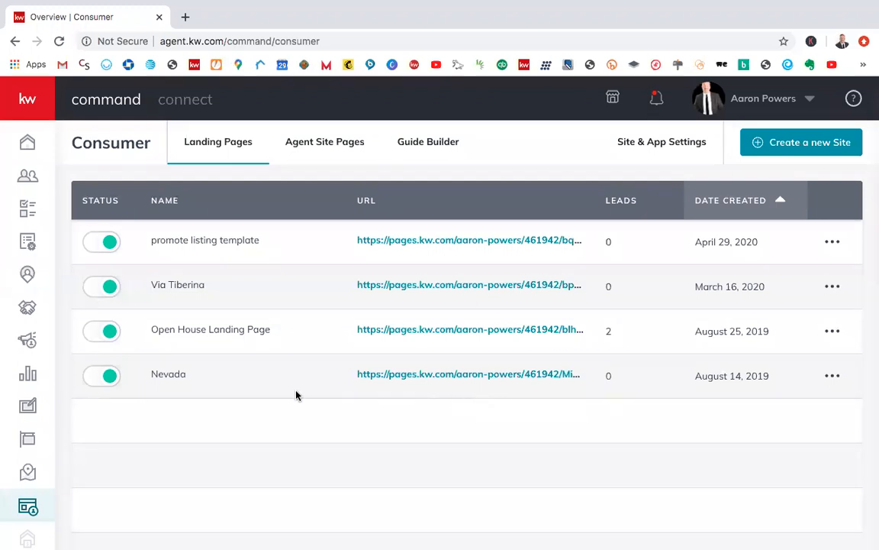
Step: Open the published promote listing template page from its URL and select the page's full web address
{"action": "left_click", "coordinate": [440, 241]}
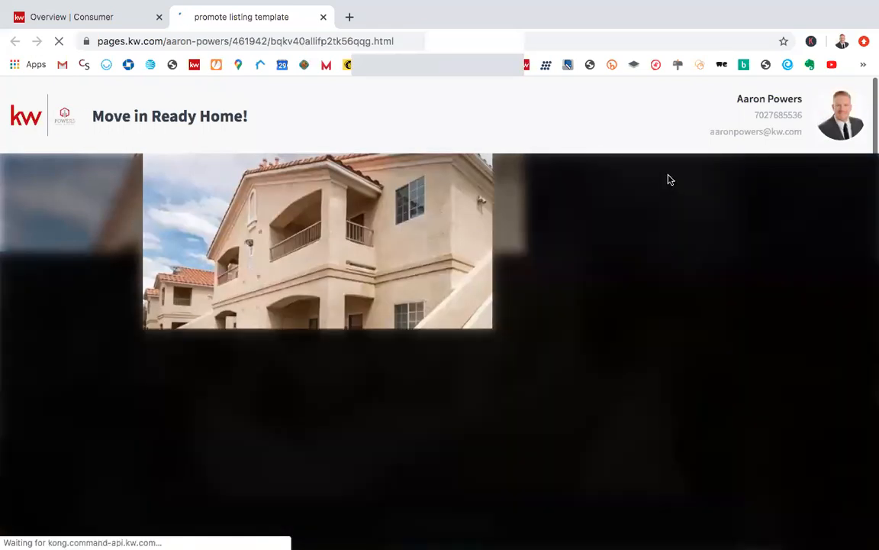
{"action": "scroll", "coordinate": [669, 173], "scroll_direction": "down", "scroll_amount": 1}
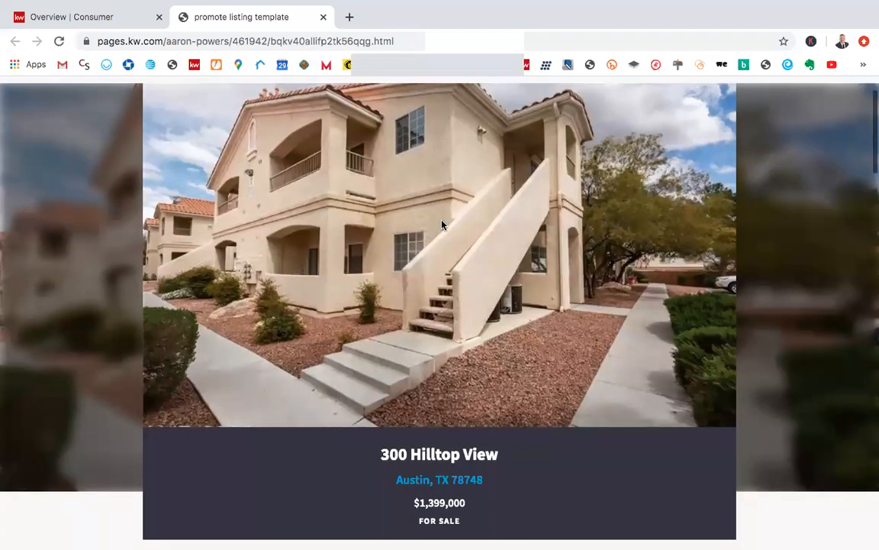
{"action": "left_click", "coordinate": [320, 42]}
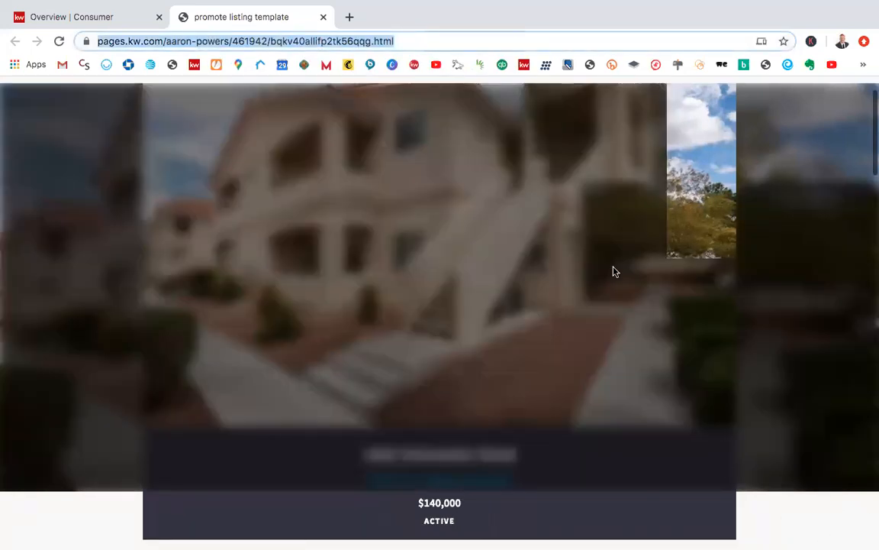
{"action": "left_click", "coordinate": [411, 35]}
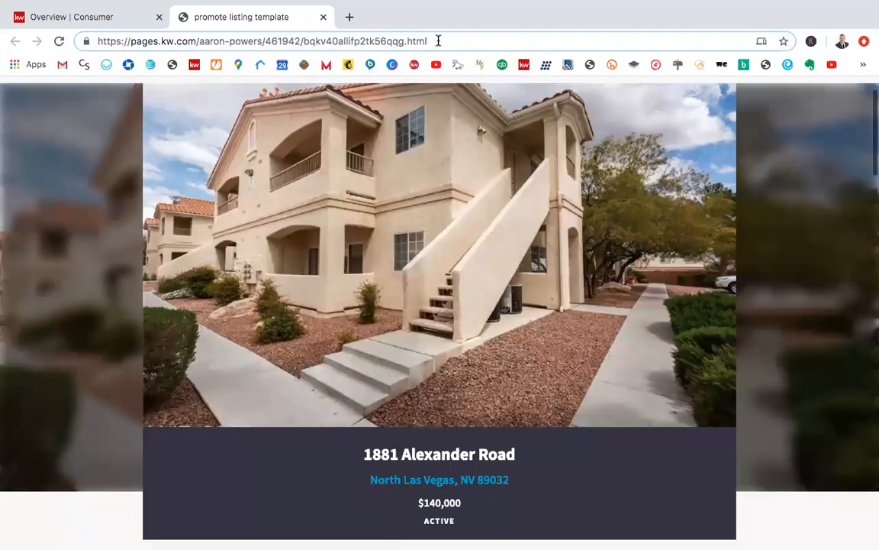
{"action": "triple_click", "coordinate": [438, 41]}
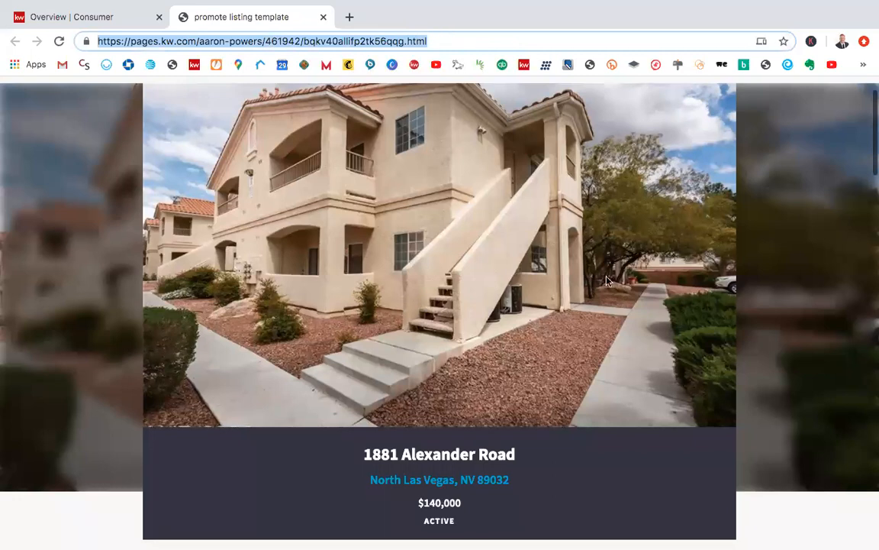
Step: Review the published page from the branded header through the listing details, map and lead form to the agent branding
{"action": "scroll", "coordinate": [555, 247], "scroll_direction": "down", "scroll_amount": 2}
{"action": "scroll", "coordinate": [556, 247], "scroll_direction": "down", "scroll_amount": 3}
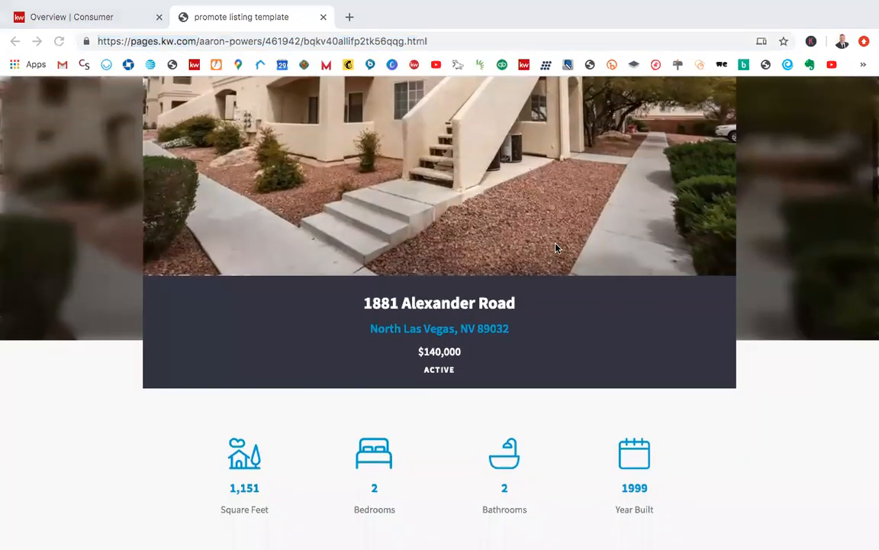
{"action": "scroll", "coordinate": [556, 247], "scroll_direction": "up", "scroll_amount": 4}
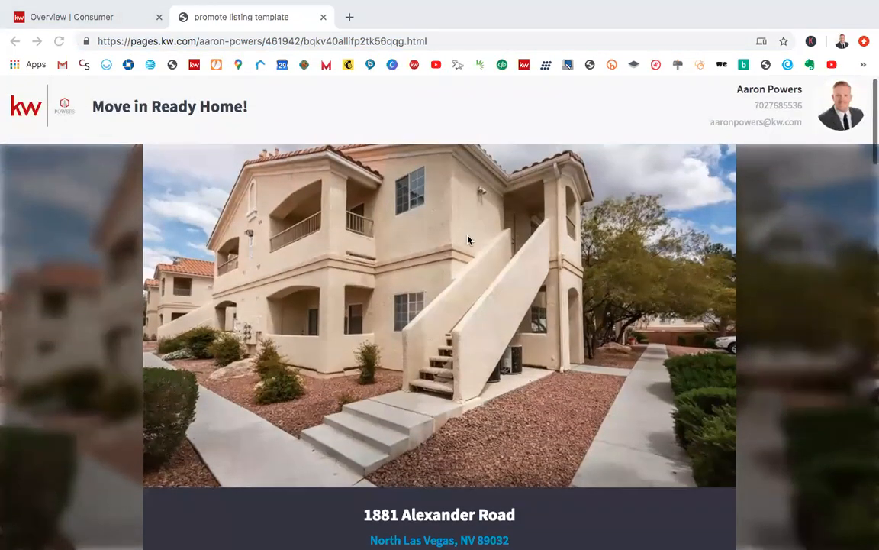
{"action": "scroll", "coordinate": [467, 240], "scroll_direction": "down", "scroll_amount": 8}
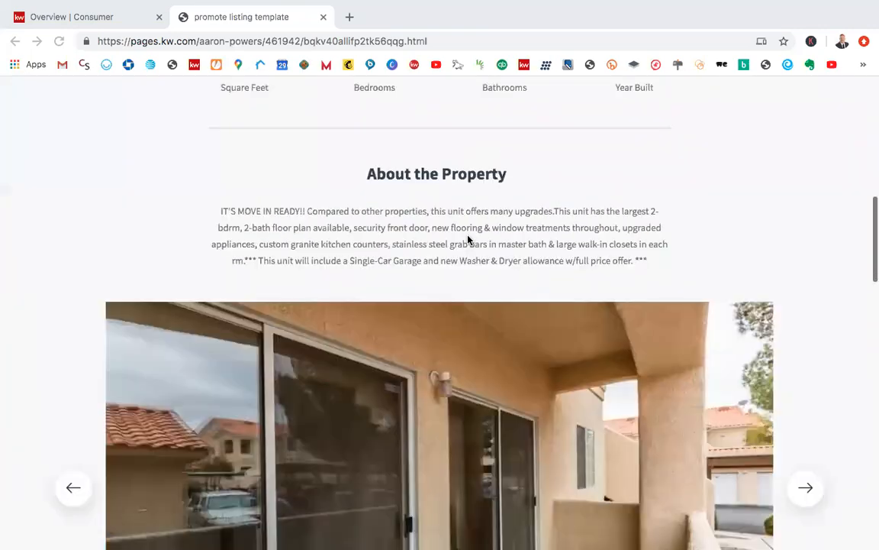
{"action": "scroll", "coordinate": [681, 320], "scroll_direction": "down", "scroll_amount": 5}
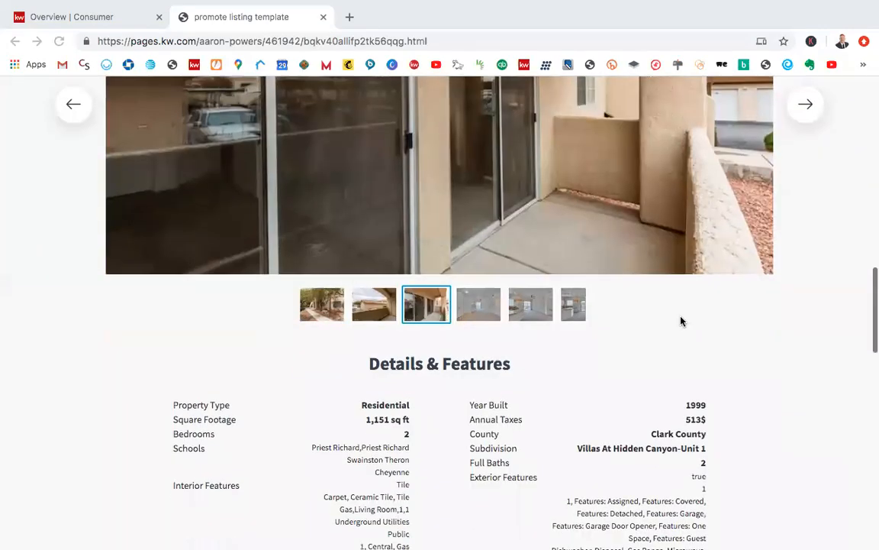
{"action": "scroll", "coordinate": [681, 321], "scroll_direction": "down", "scroll_amount": 6}
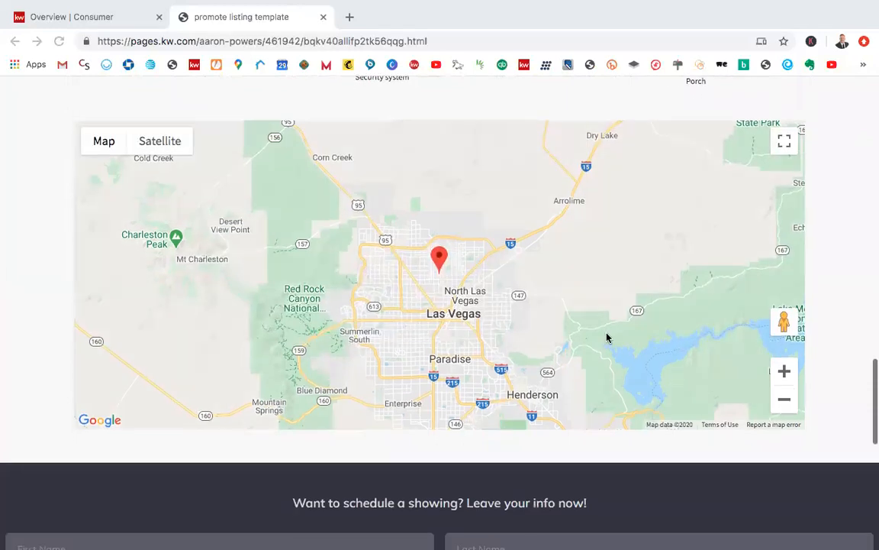
{"action": "scroll", "coordinate": [607, 338], "scroll_direction": "down", "scroll_amount": 5}
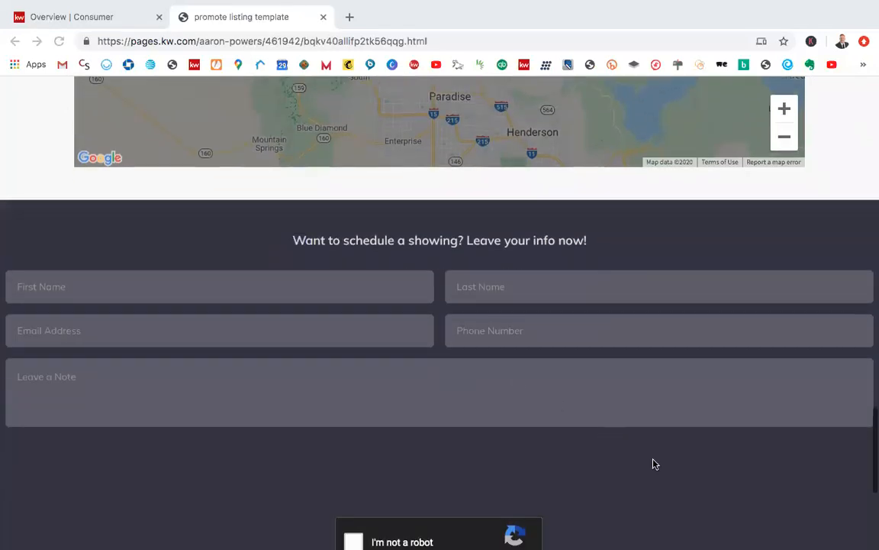
{"action": "scroll", "coordinate": [654, 463], "scroll_direction": "down", "scroll_amount": 4}
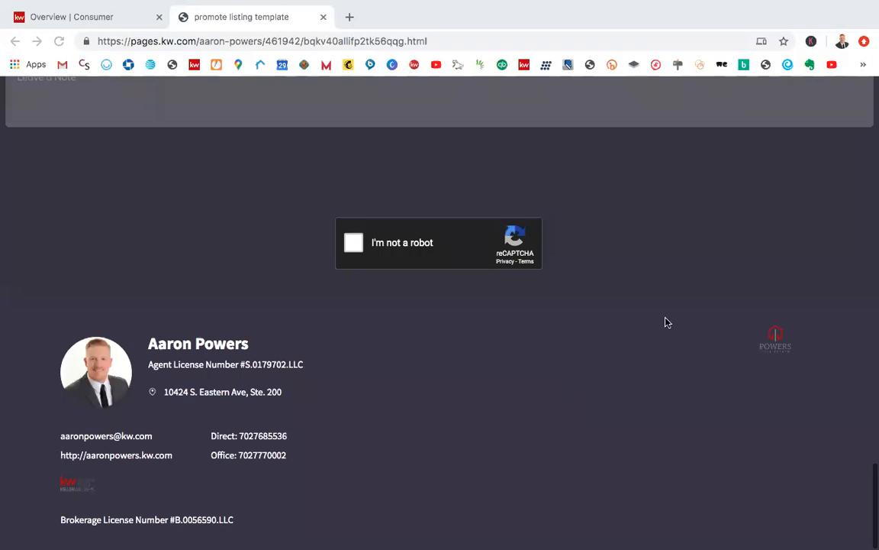
{"action": "scroll", "coordinate": [697, 385], "scroll_direction": "up", "scroll_amount": 20}
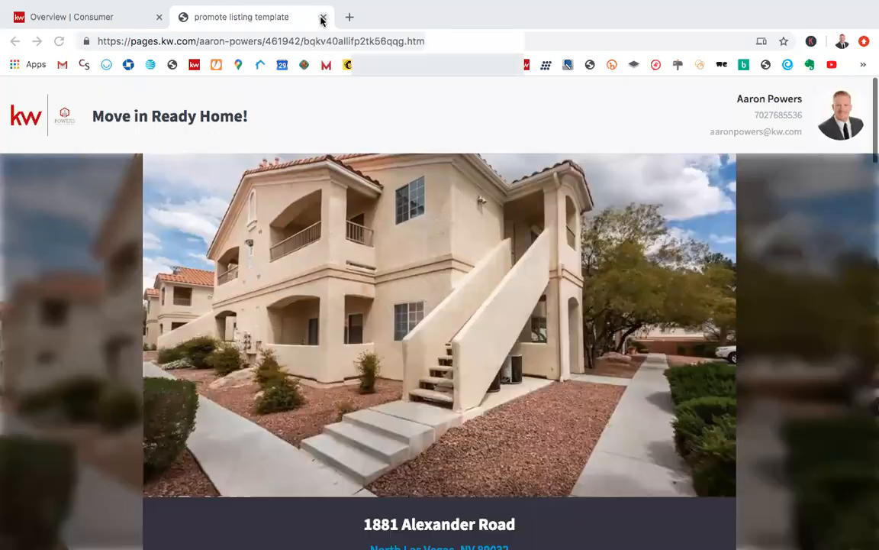
Step: Close the published page and view the link options for the promote listing template's URL in the landing pages list
{"action": "left_click", "coordinate": [323, 17]}
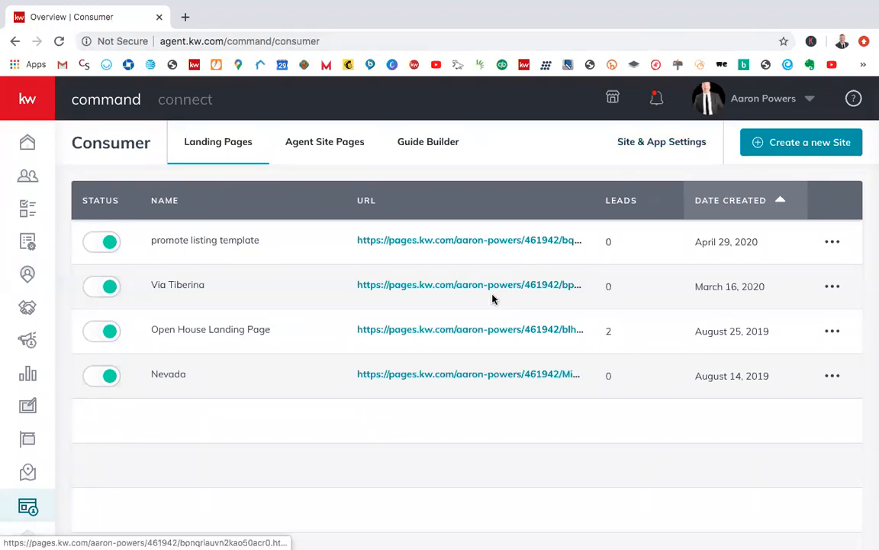
{"action": "right_click", "coordinate": [424, 245]}
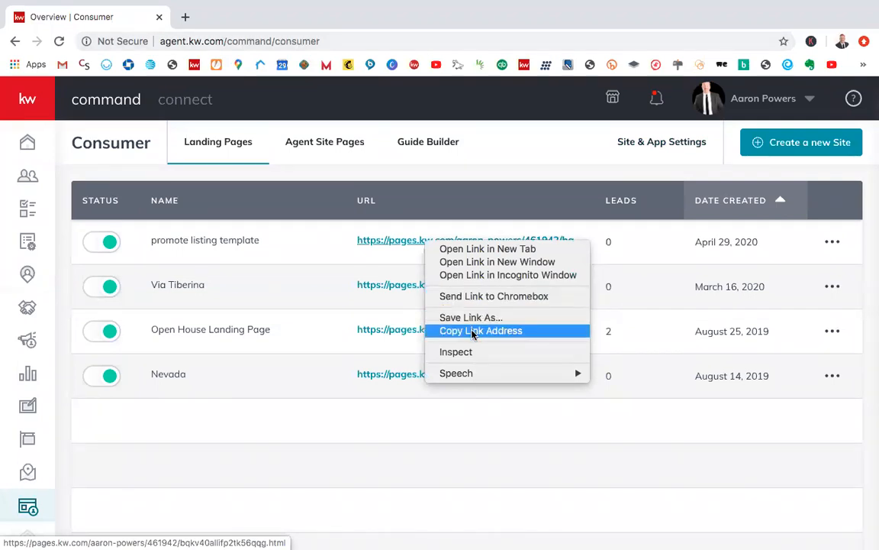
{"action": "left_click", "coordinate": [465, 414]}
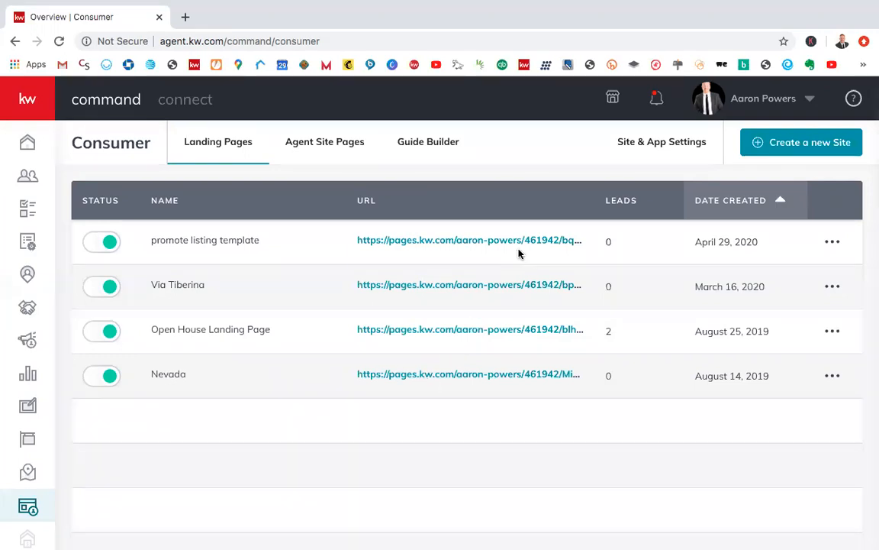
{"action": "left_click", "coordinate": [782, 151]}
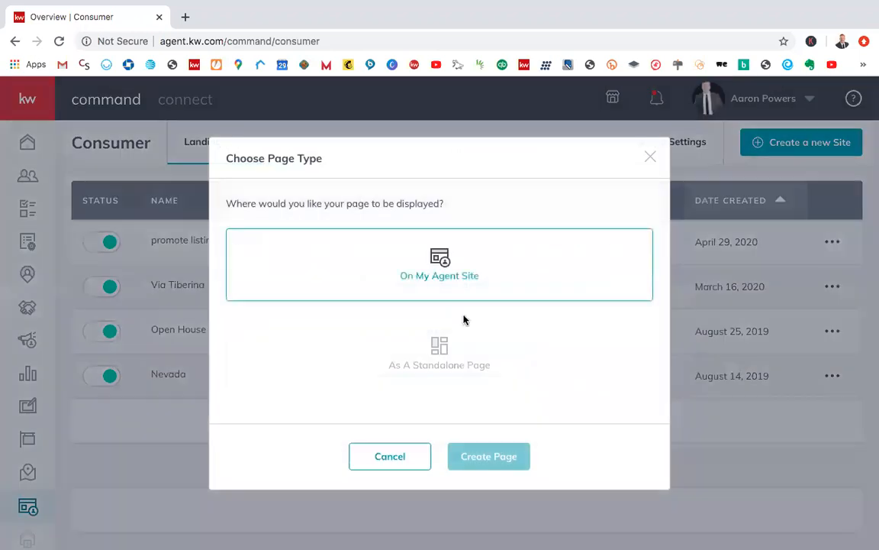
{"action": "left_click", "coordinate": [424, 371]}
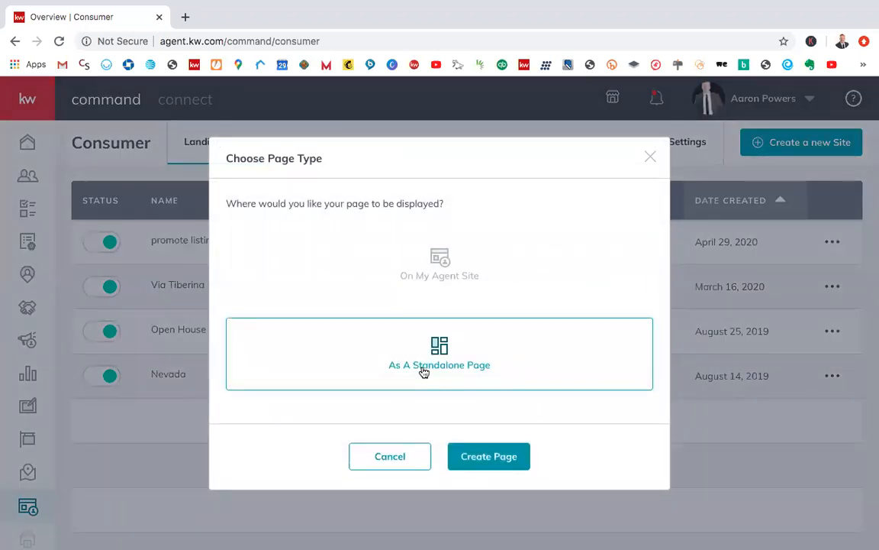
{"action": "left_click", "coordinate": [392, 457]}
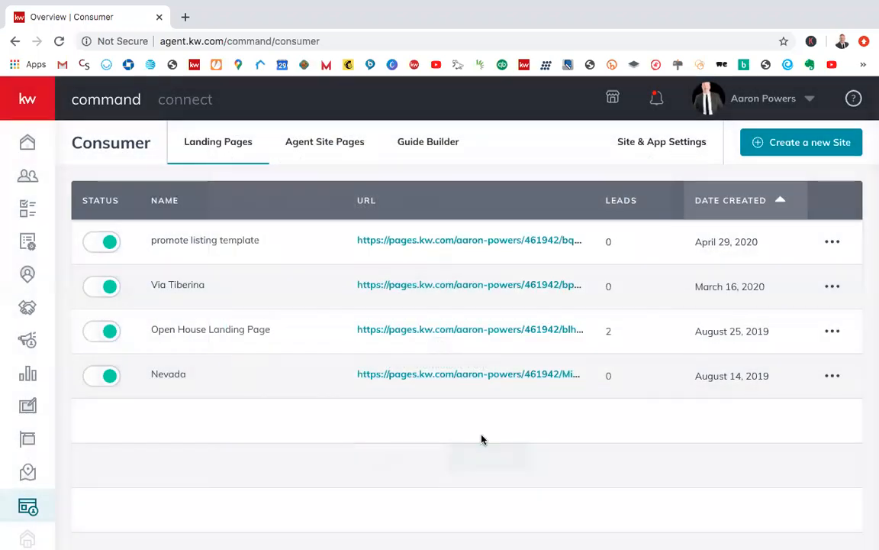
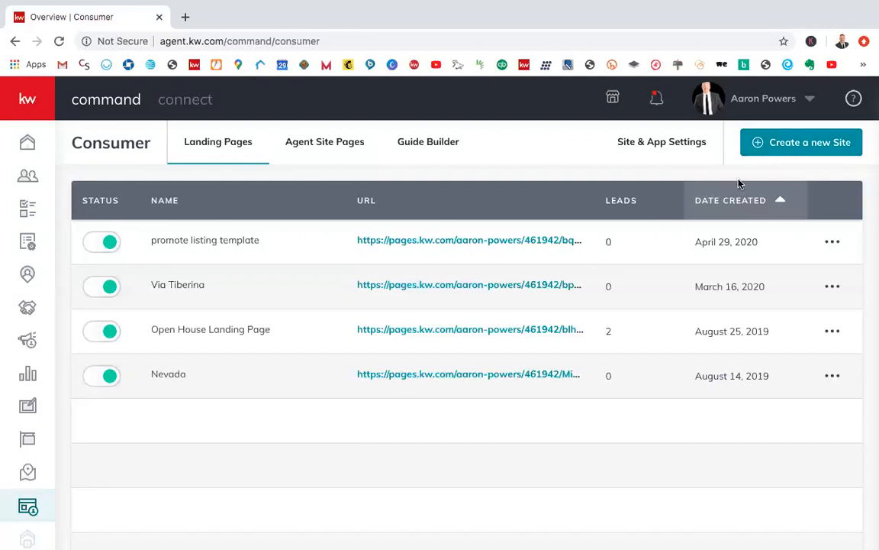
Step: Create a new standalone landing page and add the Market Snap widget to its empty body
{"action": "left_click", "coordinate": [778, 152]}
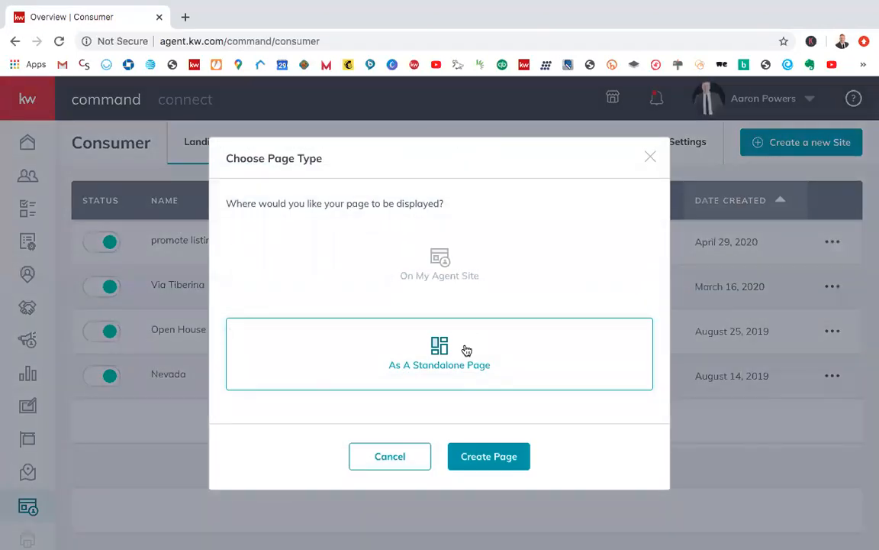
{"action": "left_click", "coordinate": [481, 456]}
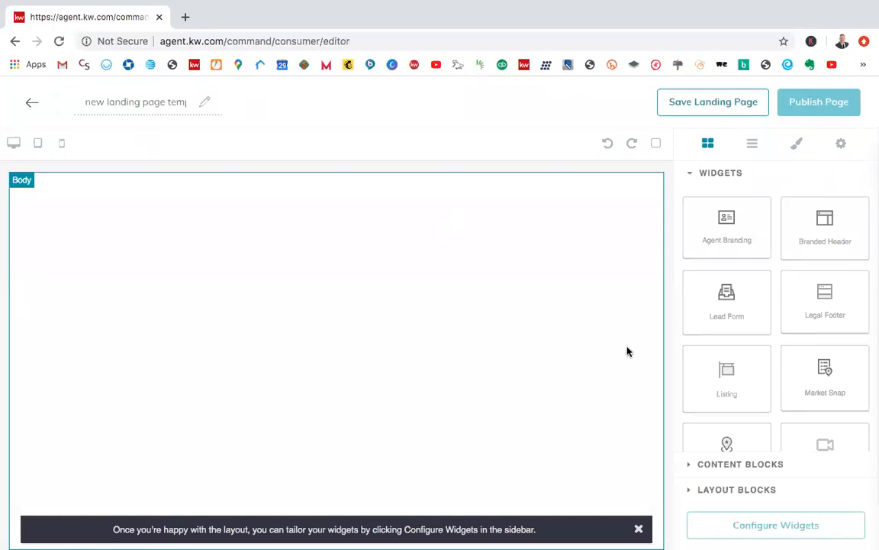
{"action": "left_click_drag", "start_coordinate": [612, 384], "coordinate": [809, 388]}
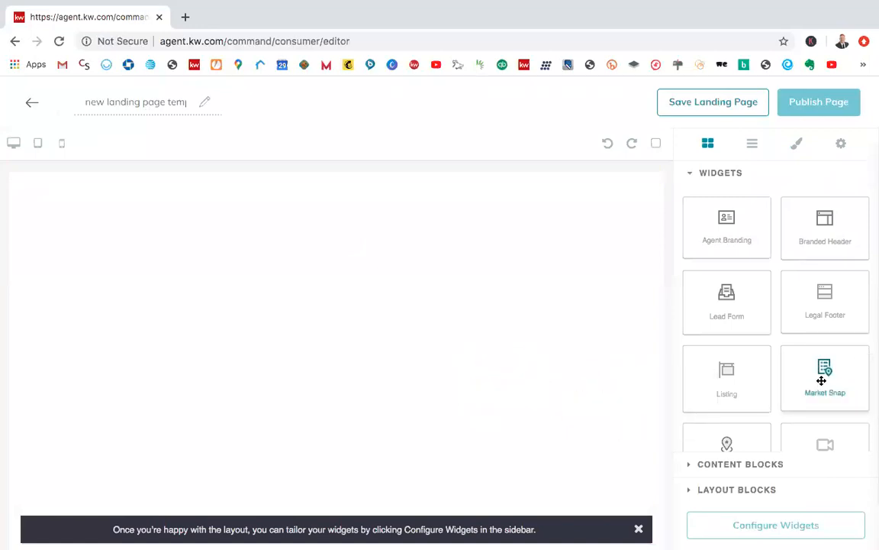
{"action": "left_click_drag", "start_coordinate": [821, 380], "coordinate": [354, 353]}
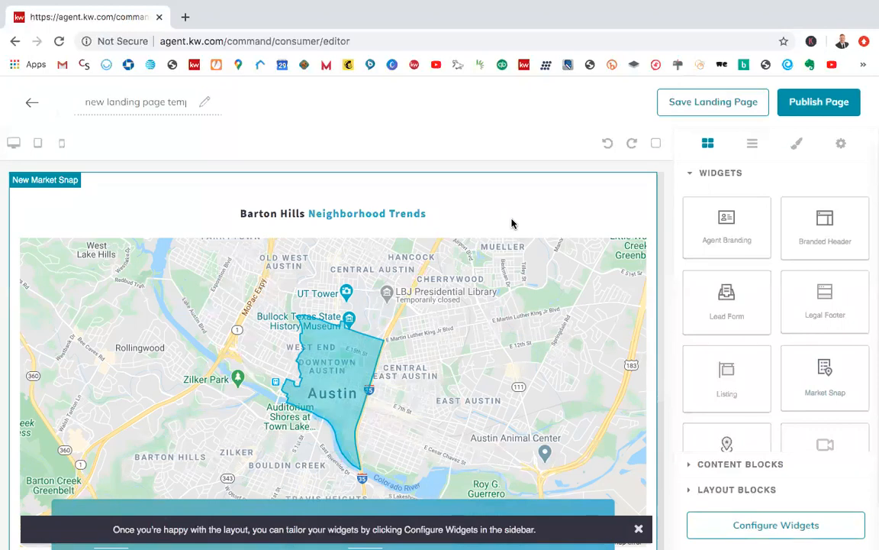
Step: Review the Market Snap's map and its active and sold statistics, and look through the remaining available widgets
{"action": "scroll", "coordinate": [507, 257], "scroll_direction": "down", "scroll_amount": 2}
{"action": "scroll", "coordinate": [510, 257], "scroll_direction": "up", "scroll_amount": 2}
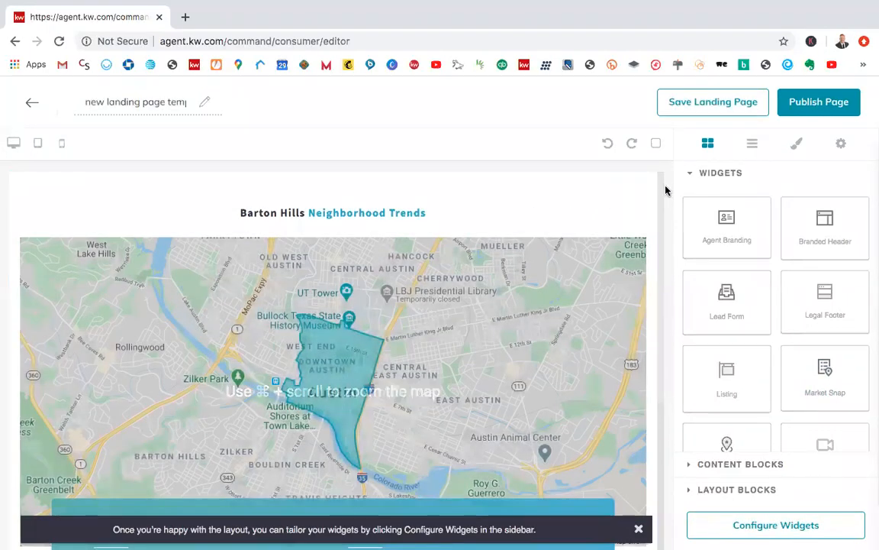
{"action": "scroll", "coordinate": [642, 254], "scroll_direction": "down", "scroll_amount": 2}
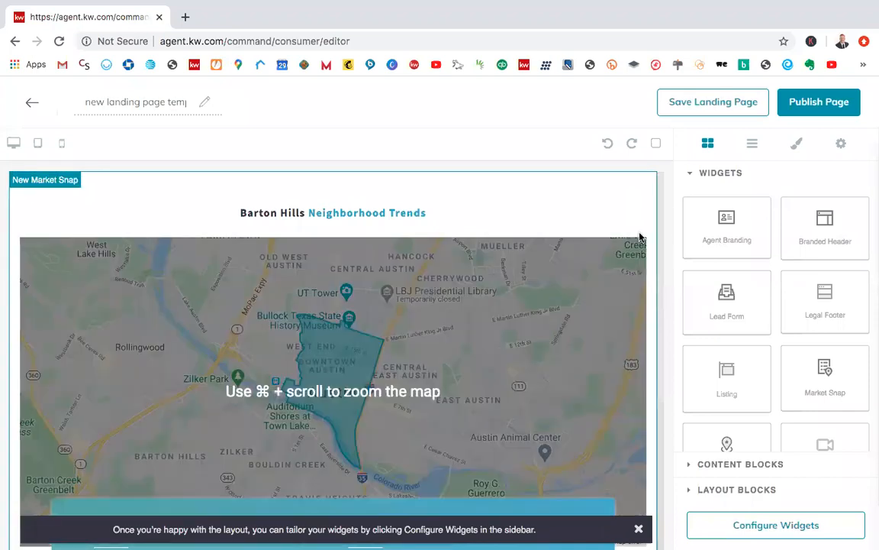
{"action": "scroll", "coordinate": [645, 216], "scroll_direction": "down", "scroll_amount": 6}
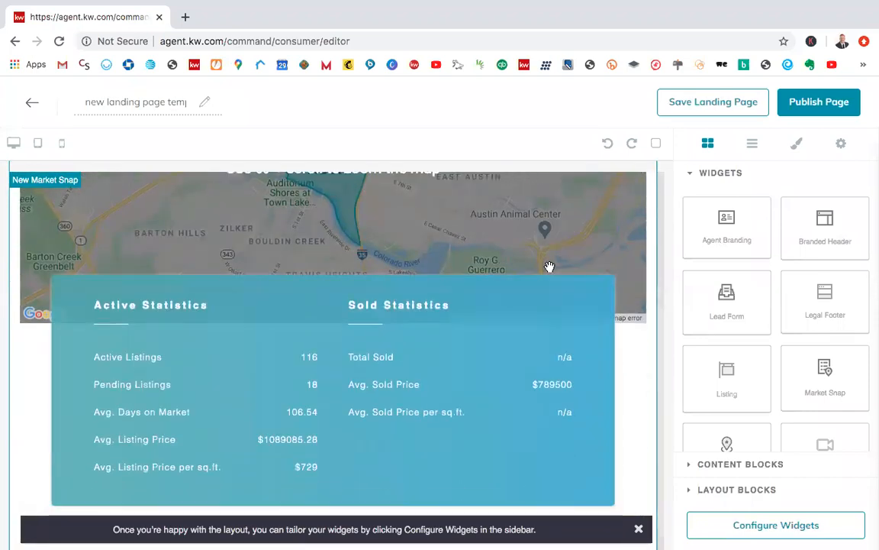
{"action": "scroll", "coordinate": [624, 265], "scroll_direction": "up", "scroll_amount": 6}
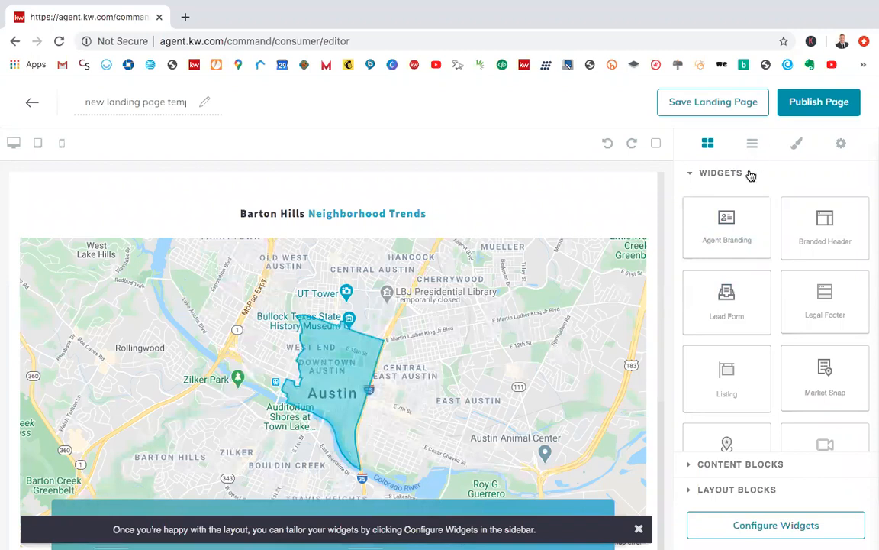
{"action": "scroll", "coordinate": [764, 318], "scroll_direction": "down", "scroll_amount": 2}
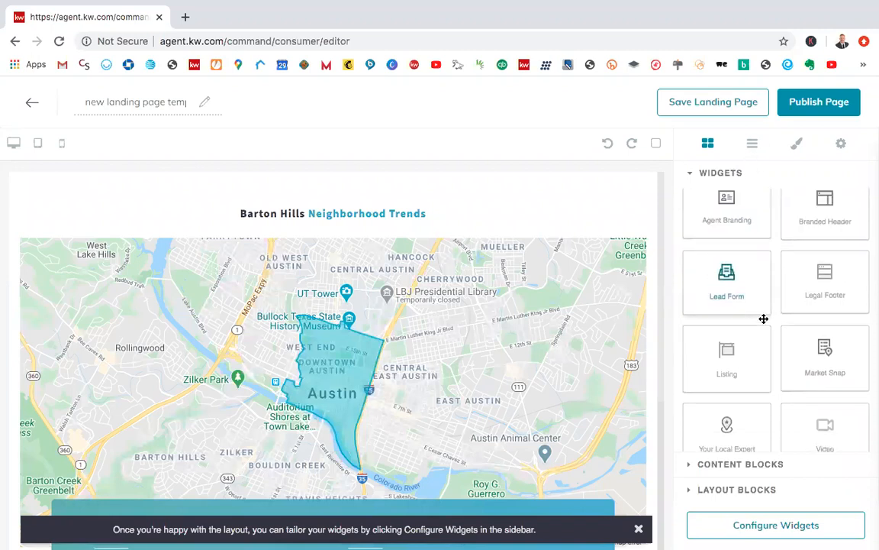
{"action": "scroll", "coordinate": [763, 318], "scroll_direction": "down", "scroll_amount": 2}
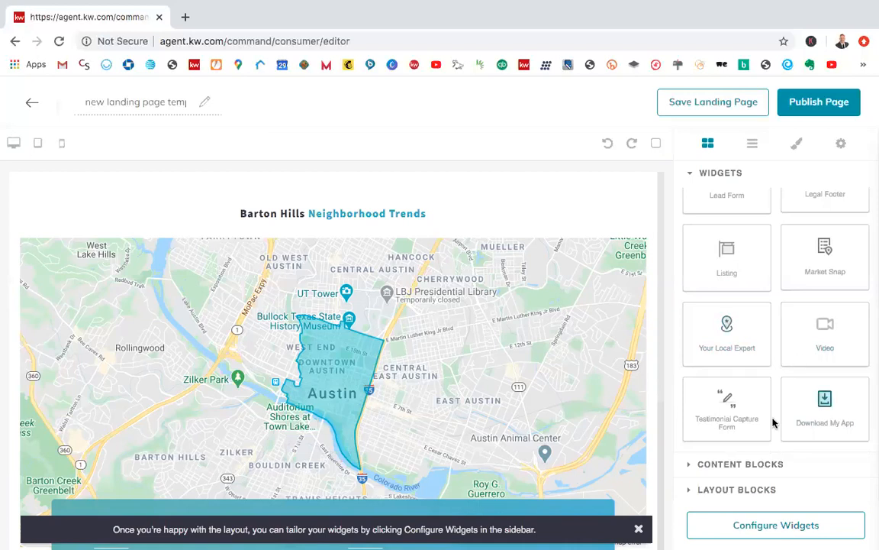
Step: Add a Link content block above the Market Snap heading and select it
{"action": "left_click", "coordinate": [722, 467]}
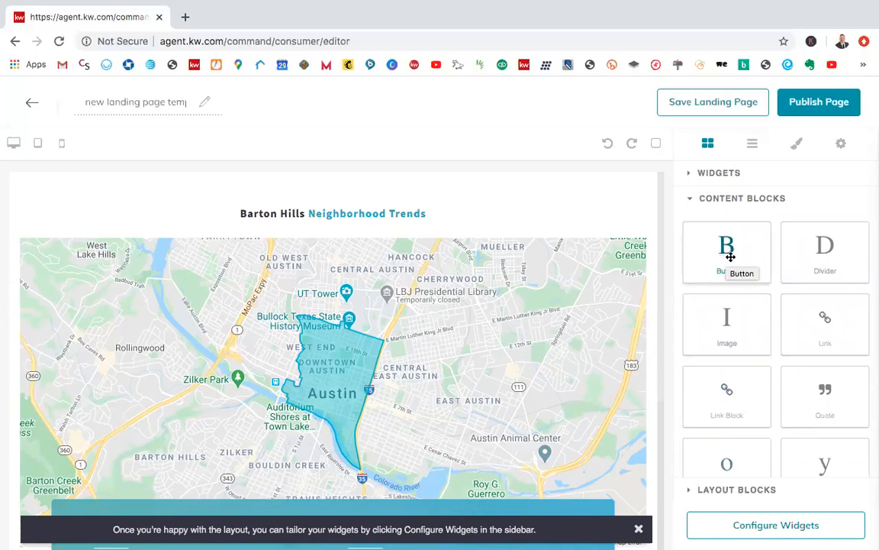
{"action": "scroll", "coordinate": [727, 258], "scroll_direction": "down", "scroll_amount": 1}
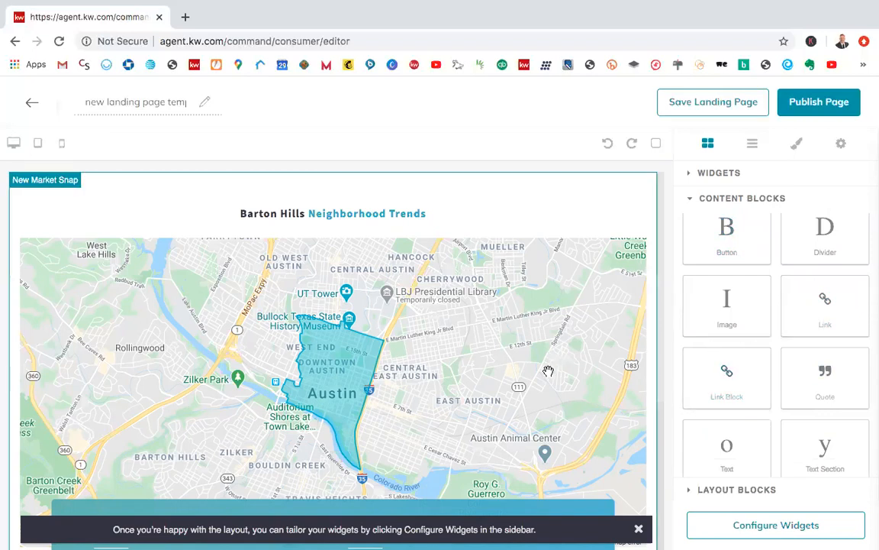
{"action": "scroll", "coordinate": [548, 371], "scroll_direction": "down", "scroll_amount": 3}
{"action": "scroll", "coordinate": [547, 372], "scroll_direction": "down", "scroll_amount": 5}
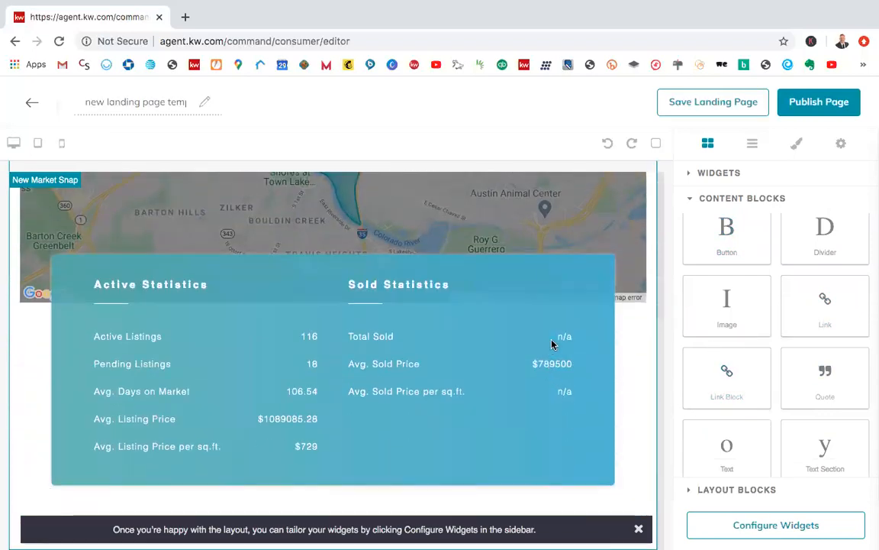
{"action": "scroll", "coordinate": [554, 344], "scroll_direction": "up", "scroll_amount": 6}
{"action": "scroll", "coordinate": [545, 282], "scroll_direction": "up", "scroll_amount": 2}
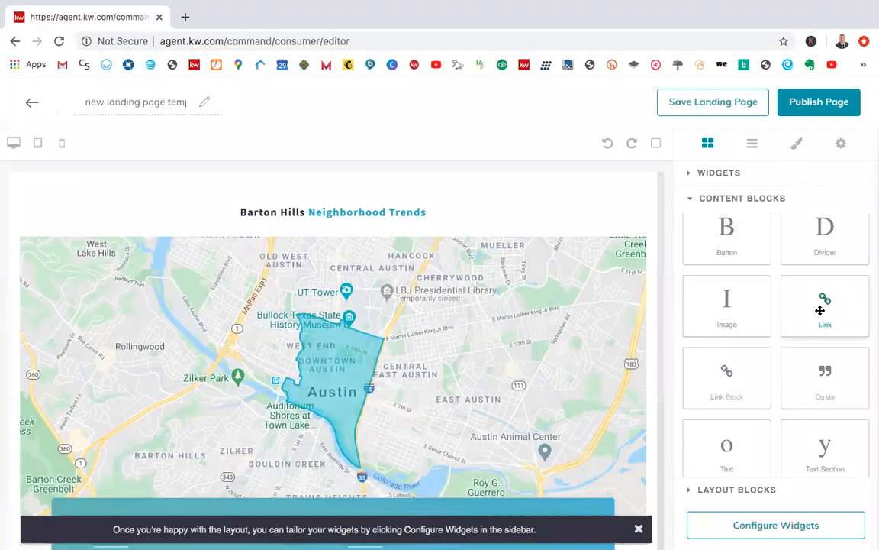
{"action": "left_click_drag", "start_coordinate": [825, 301], "coordinate": [477, 189]}
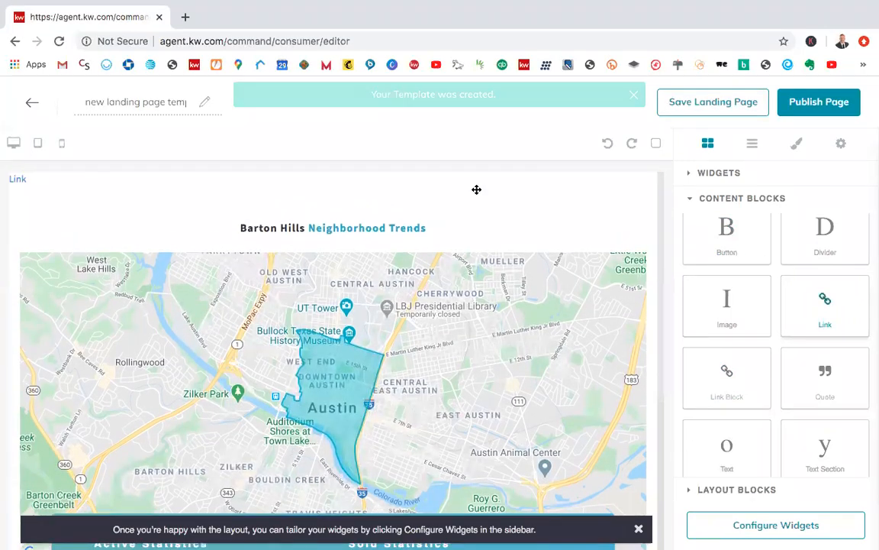
{"action": "left_click", "coordinate": [22, 182]}
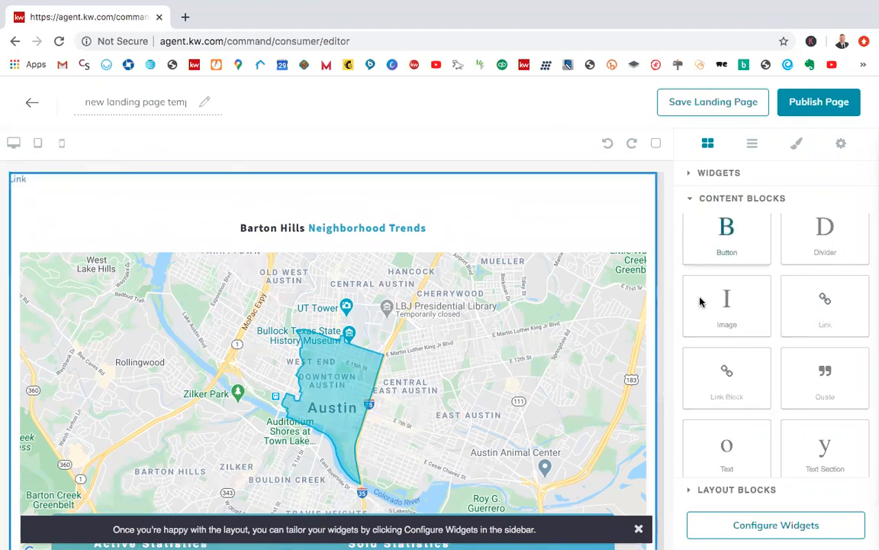
Step: Check the widget configuration and the Market Snap's header, postal code and neighborhood settings without changing them
{"action": "left_click", "coordinate": [772, 526]}
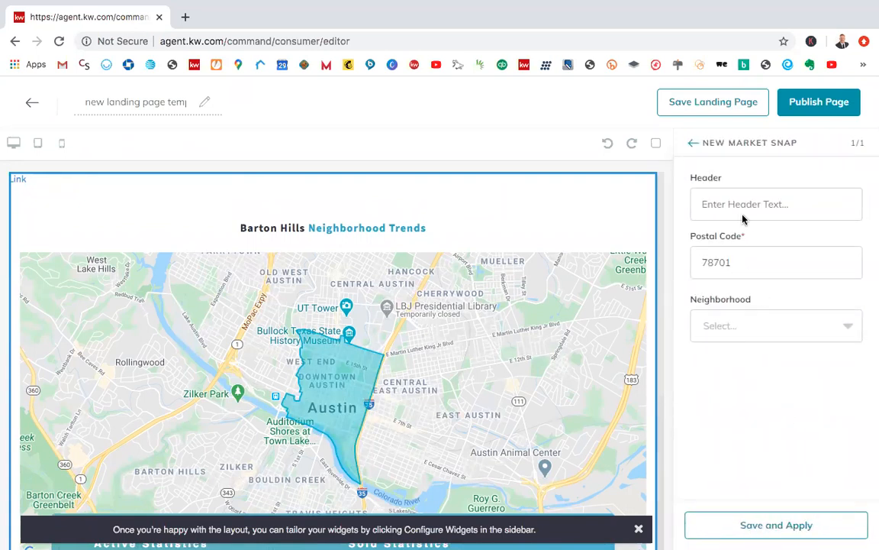
{"action": "left_click", "coordinate": [692, 144]}
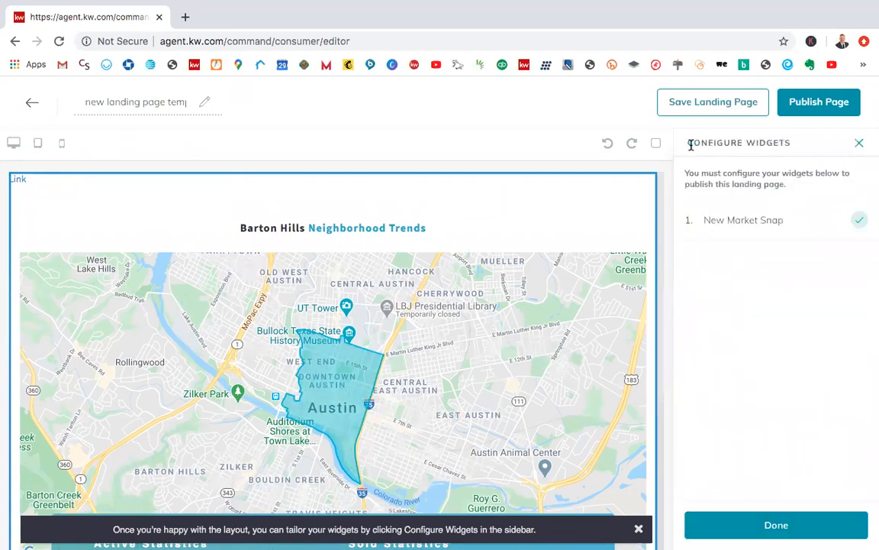
{"action": "left_click", "coordinate": [861, 148]}
{"action": "scroll", "coordinate": [832, 298], "scroll_direction": "down", "scroll_amount": 1}
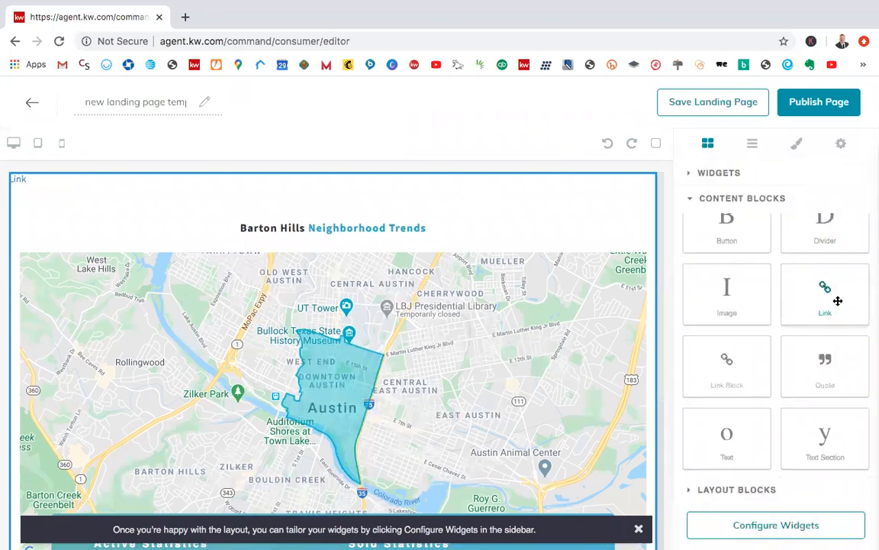
{"action": "scroll", "coordinate": [749, 393], "scroll_direction": "up", "scroll_amount": 1}
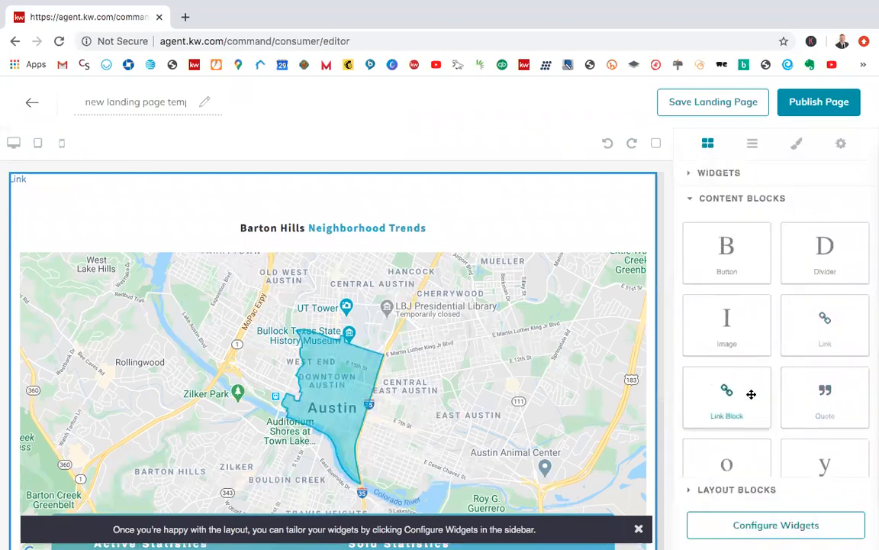
{"action": "left_click", "coordinate": [752, 525]}
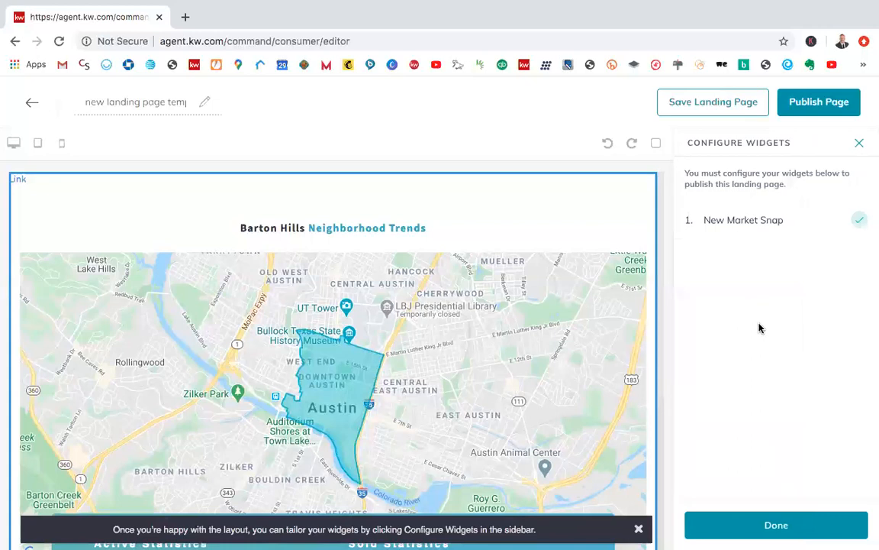
{"action": "left_click", "coordinate": [858, 143]}
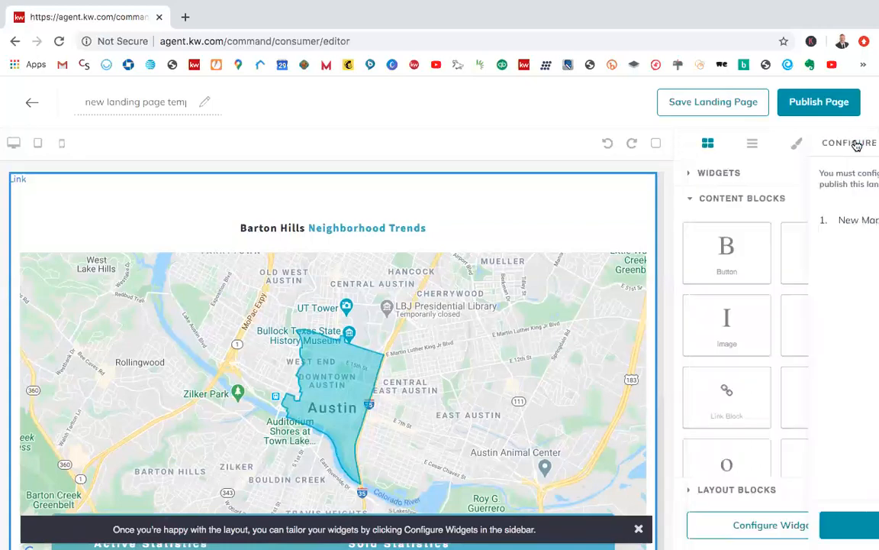
Step: Look at the layout blocks and add a Divider content block between the link and the Market Snap
{"action": "left_click", "coordinate": [742, 493]}
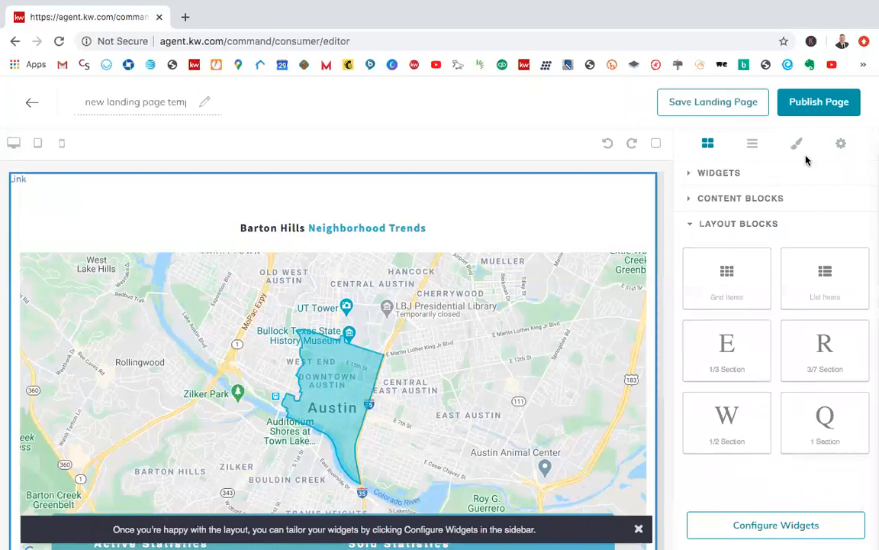
{"action": "left_click", "coordinate": [718, 199]}
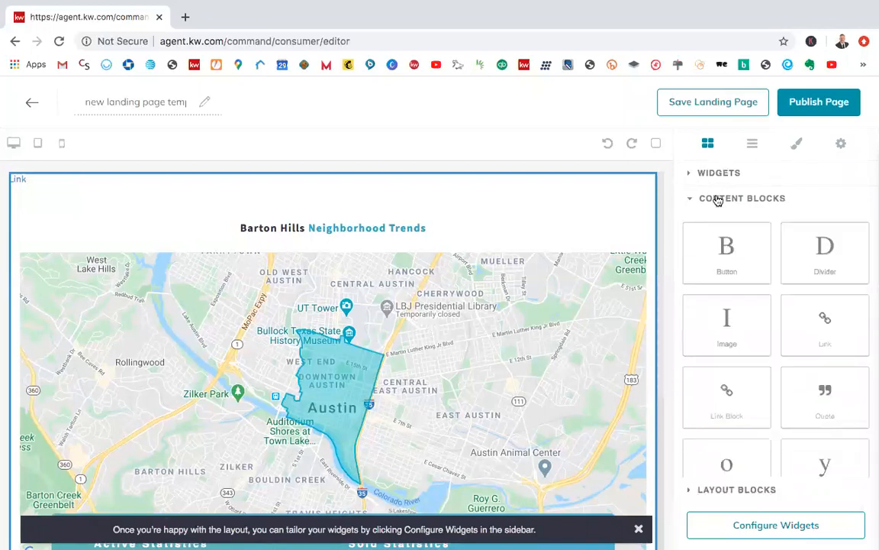
{"action": "left_click_drag", "start_coordinate": [814, 271], "coordinate": [465, 206]}
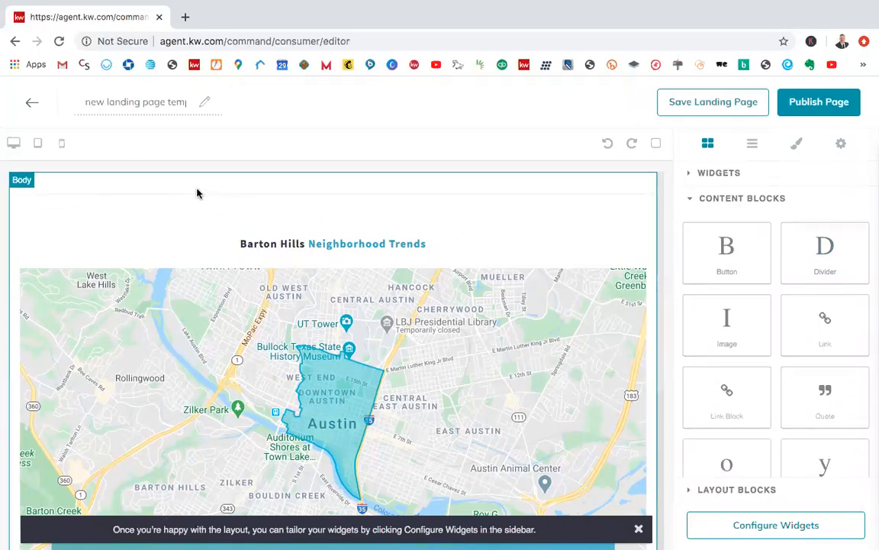
Step: Select the Link element at the start of the page and duplicate it
{"action": "left_click", "coordinate": [12, 179]}
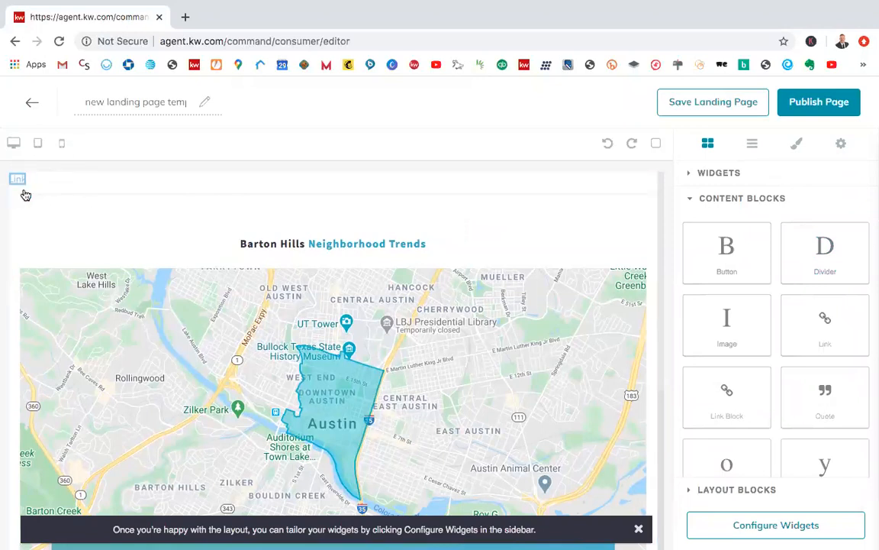
{"action": "left_click_drag", "start_coordinate": [25, 194], "coordinate": [89, 179]}
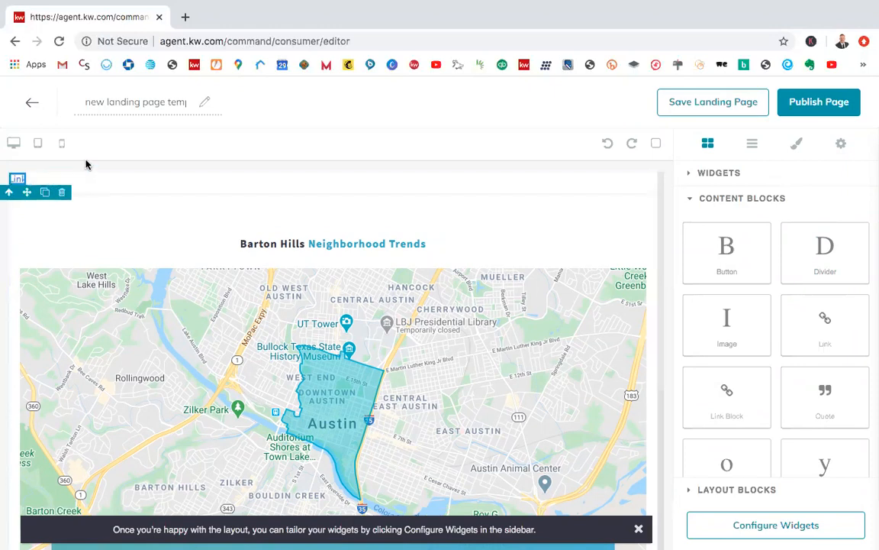
{"action": "left_click", "coordinate": [46, 195]}
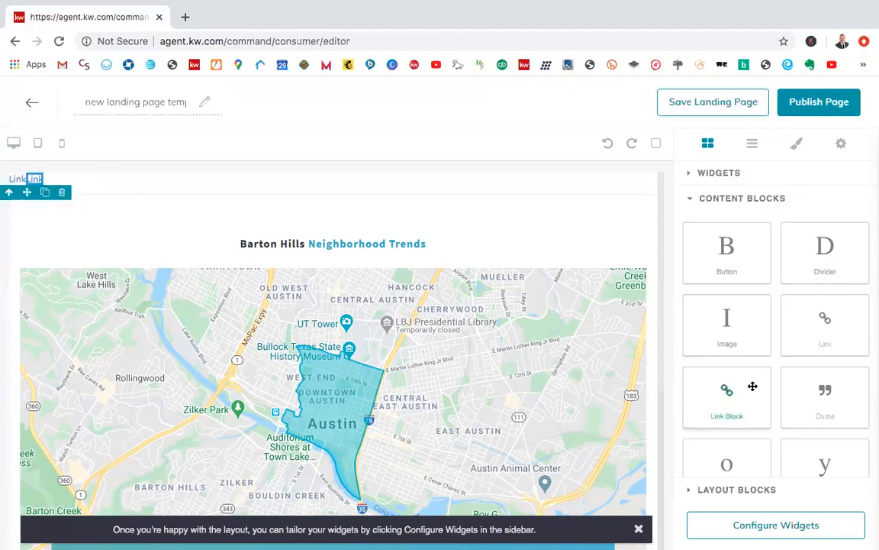
Step: Add a Link Block beside the two links above the divider and select it to check its options
{"action": "left_click_drag", "start_coordinate": [734, 399], "coordinate": [394, 191]}
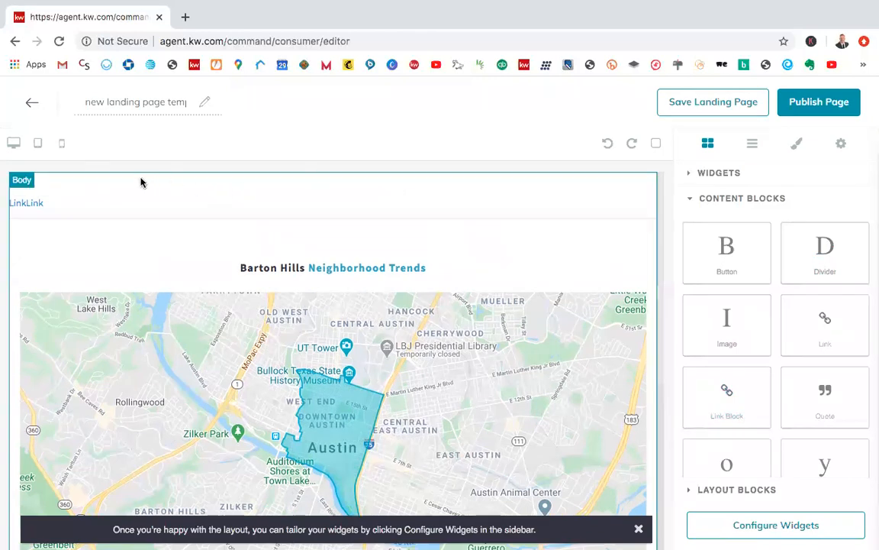
{"action": "left_click", "coordinate": [63, 183]}
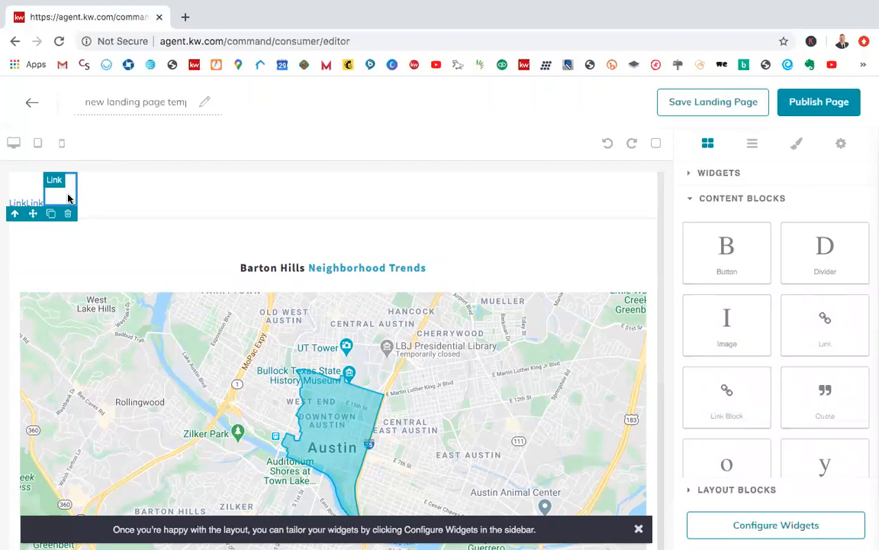
{"action": "right_click", "coordinate": [64, 196]}
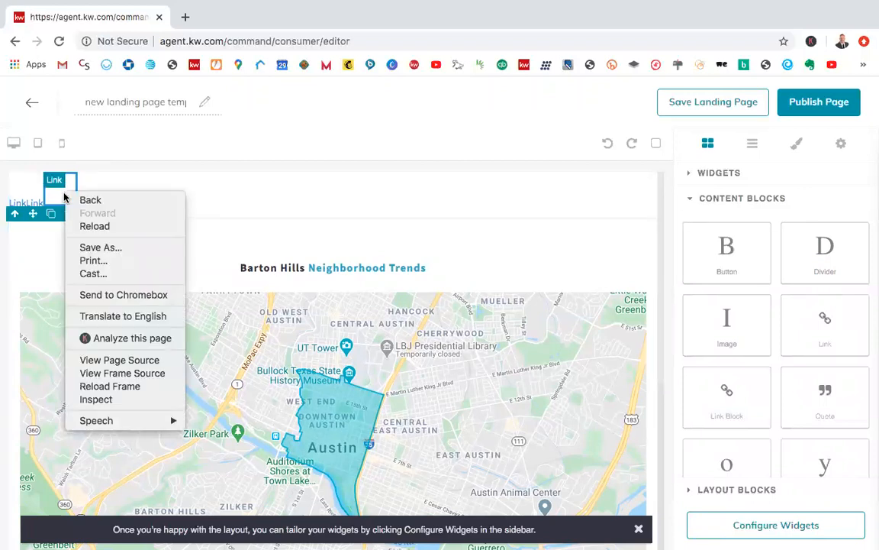
{"action": "key", "text": "Escape"}
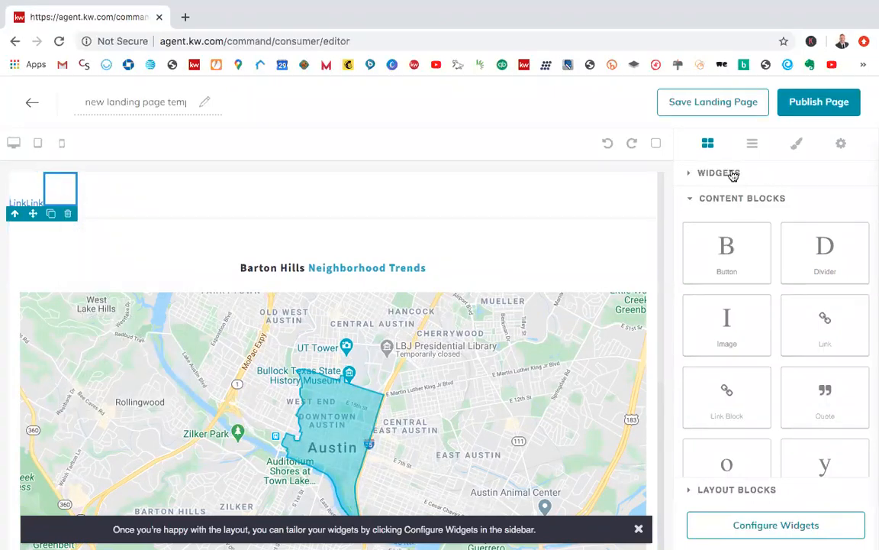
Step: Add a Button content block beside the empty Link Block above the divider
{"action": "left_click_drag", "start_coordinate": [748, 271], "coordinate": [497, 194]}
{"action": "left_click", "coordinate": [132, 204]}
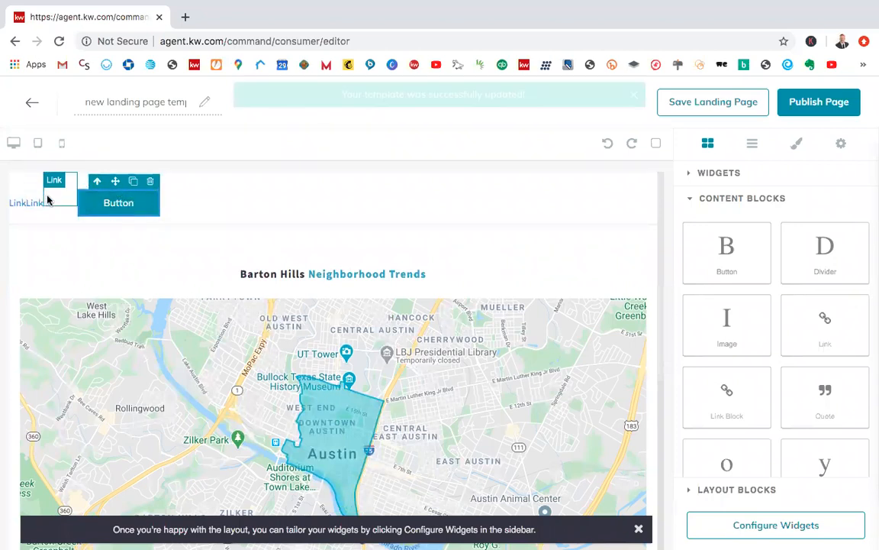
Step: Delete the empty Link Block and one of the two duplicate links above the divider
{"action": "left_click", "coordinate": [47, 199]}
{"action": "key", "text": "Delete"}
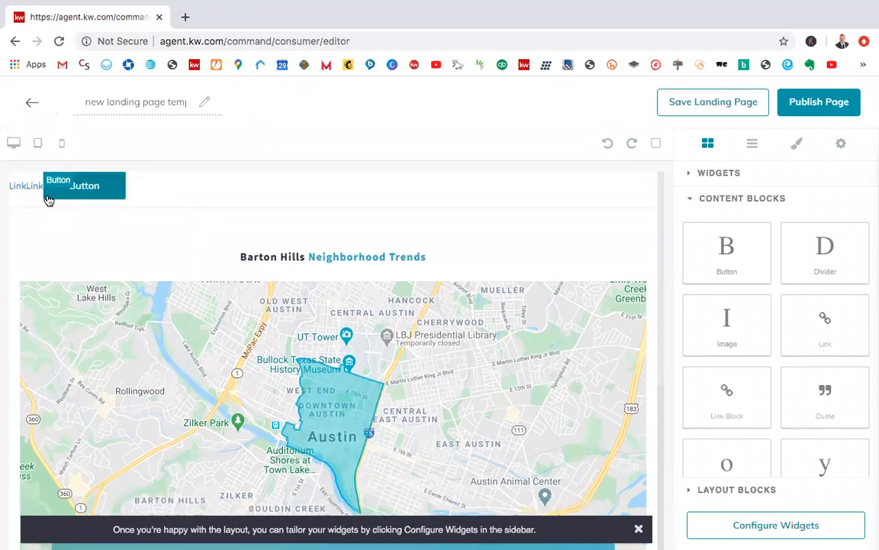
{"action": "left_click", "coordinate": [32, 191]}
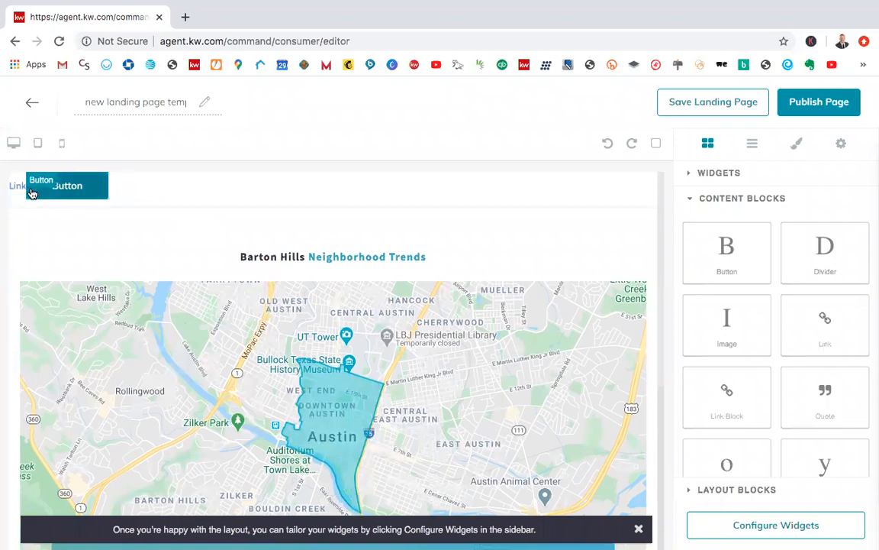
Step: Delete the remaining link above the divider and add a Text Section content block beneath the button
{"action": "key", "text": "Delete"}
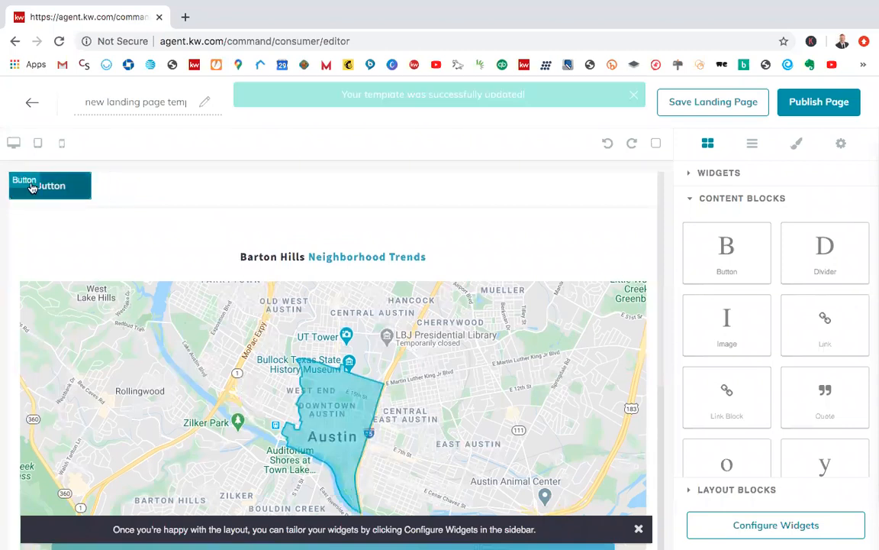
{"action": "scroll", "coordinate": [786, 386], "scroll_direction": "down", "scroll_amount": 1}
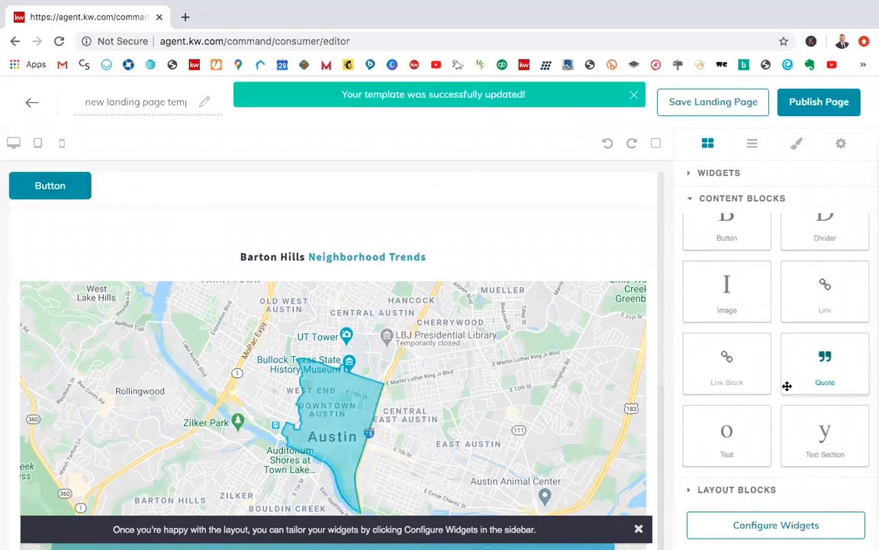
{"action": "left_click_drag", "start_coordinate": [806, 453], "coordinate": [157, 216]}
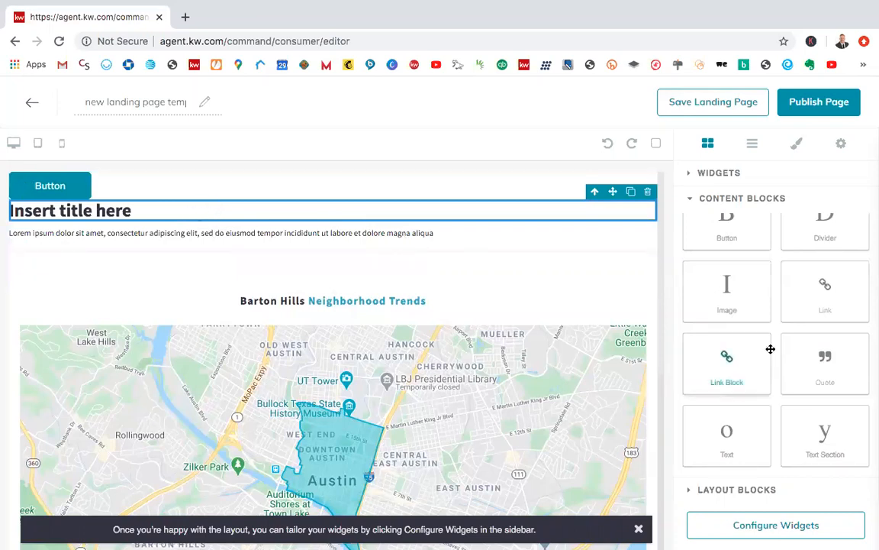
{"action": "scroll", "coordinate": [771, 349], "scroll_direction": "up", "scroll_amount": 1}
{"action": "scroll", "coordinate": [767, 320], "scroll_direction": "down", "scroll_amount": 1}
{"action": "scroll", "coordinate": [768, 321], "scroll_direction": "up", "scroll_amount": 1}
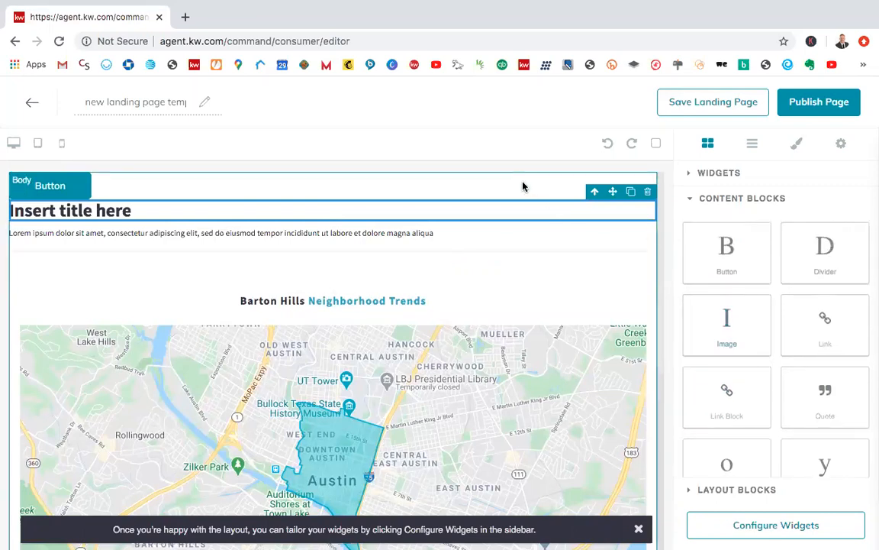
Step: Select the button above the placeholder title and try to reposition it
{"action": "left_click", "coordinate": [67, 193]}
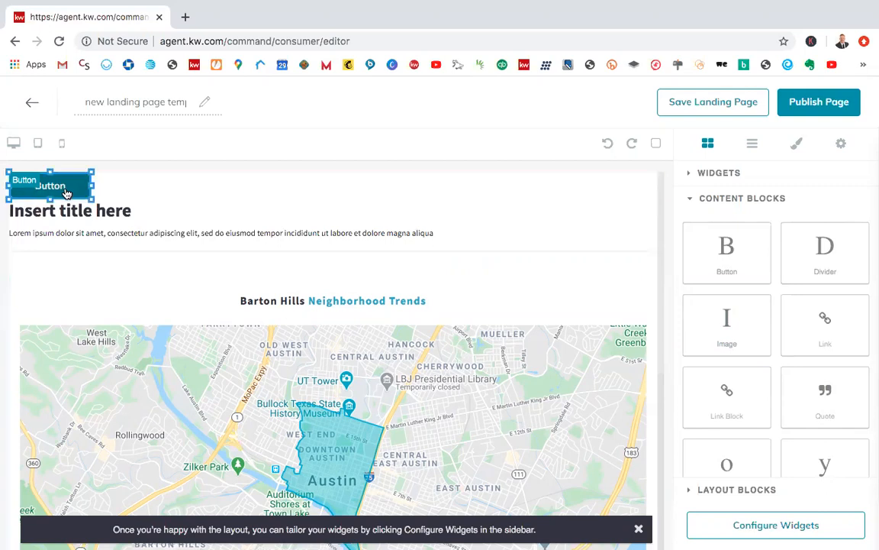
{"action": "left_click", "coordinate": [124, 184]}
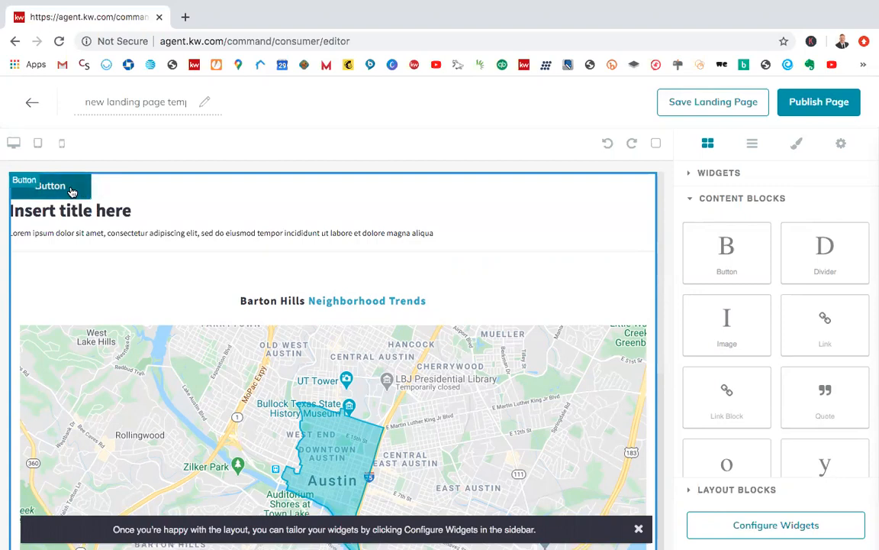
{"action": "left_click", "coordinate": [71, 192]}
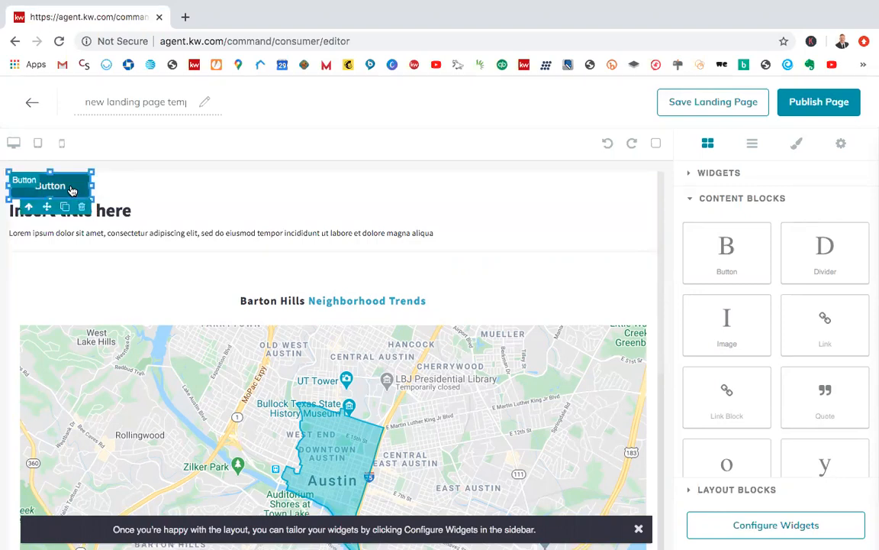
{"action": "left_click_drag", "start_coordinate": [83, 187], "coordinate": [62, 188]}
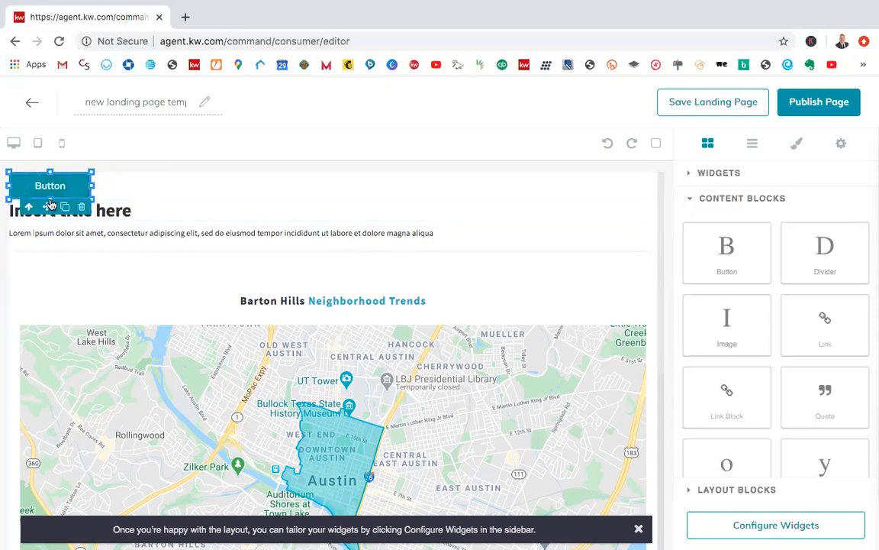
{"action": "left_click", "coordinate": [184, 185]}
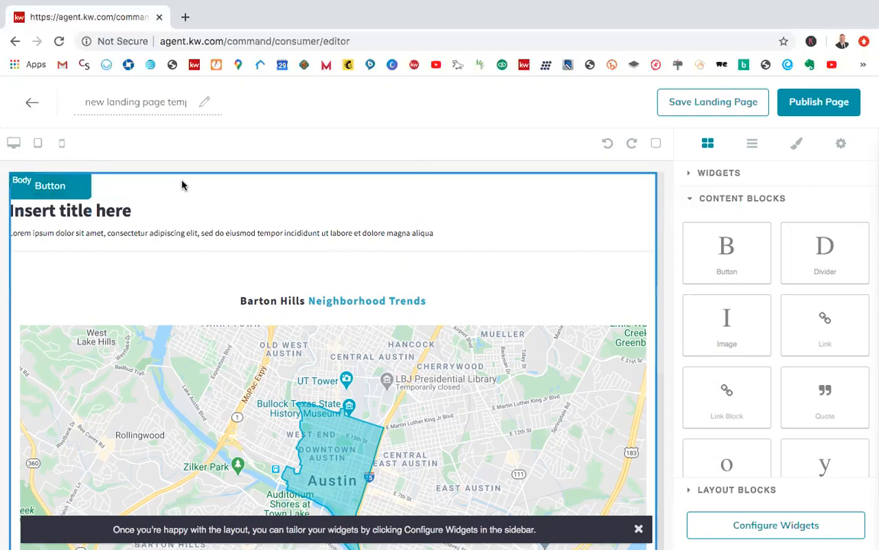
Step: Enlarge the button above the title to about a third of the page width and about twice its height
{"action": "left_click", "coordinate": [80, 190]}
{"action": "left_click", "coordinate": [48, 207]}
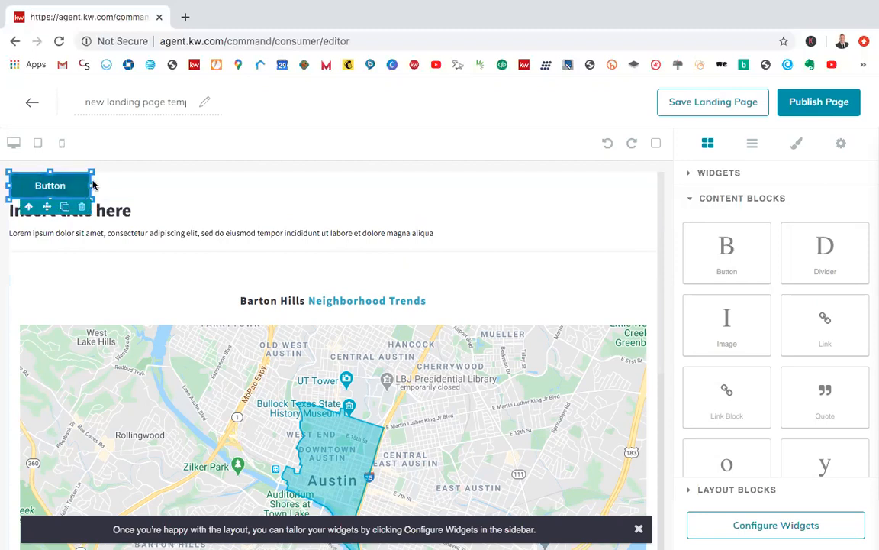
{"action": "left_click_drag", "start_coordinate": [92, 188], "coordinate": [237, 225]}
{"action": "left_click", "coordinate": [174, 232]}
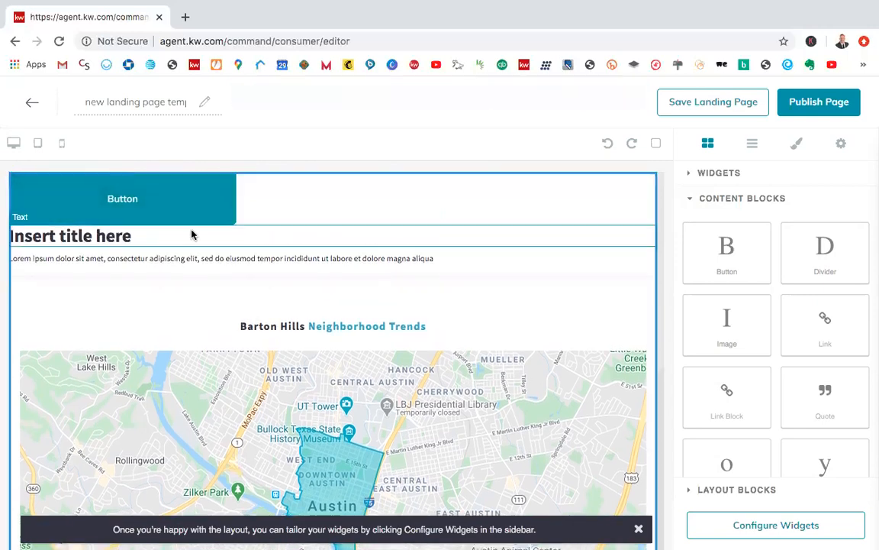
Step: Try to move the enlarged button to another position around the placeholder title
{"action": "left_click_drag", "start_coordinate": [179, 219], "coordinate": [194, 269]}
{"action": "left_click_drag", "start_coordinate": [185, 232], "coordinate": [192, 184]}
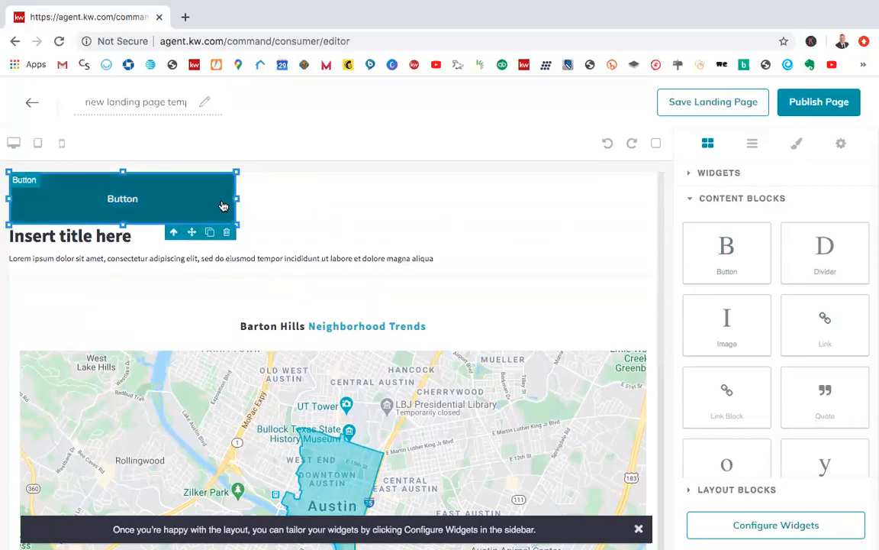
{"action": "left_click", "coordinate": [300, 212]}
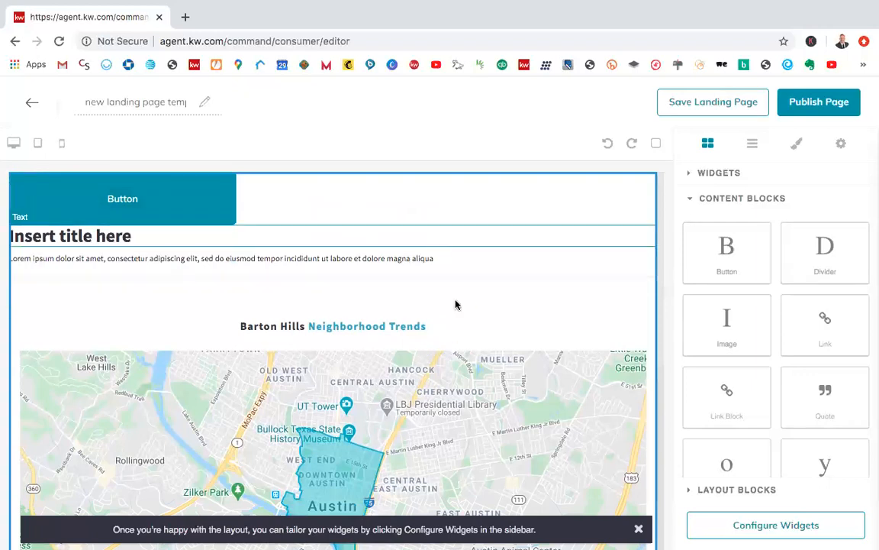
Step: Open the Market Snap widget's configuration and set its header to "Testing"
{"action": "left_click", "coordinate": [443, 360]}
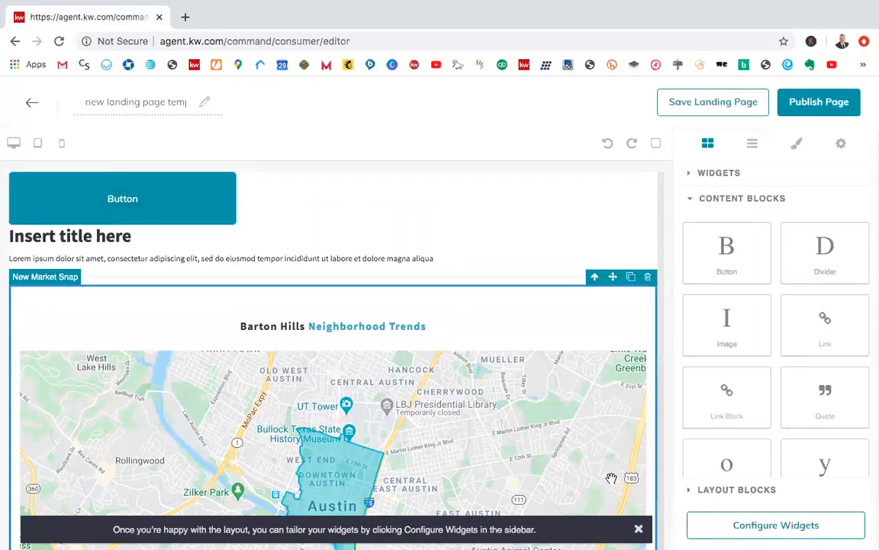
{"action": "left_click", "coordinate": [756, 525]}
{"action": "left_click", "coordinate": [756, 202]}
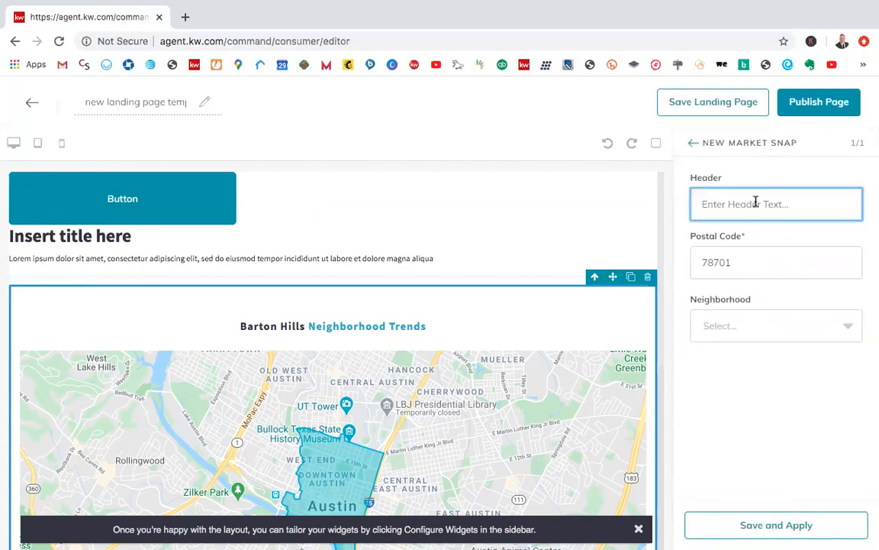
{"action": "left_click", "coordinate": [781, 180]}
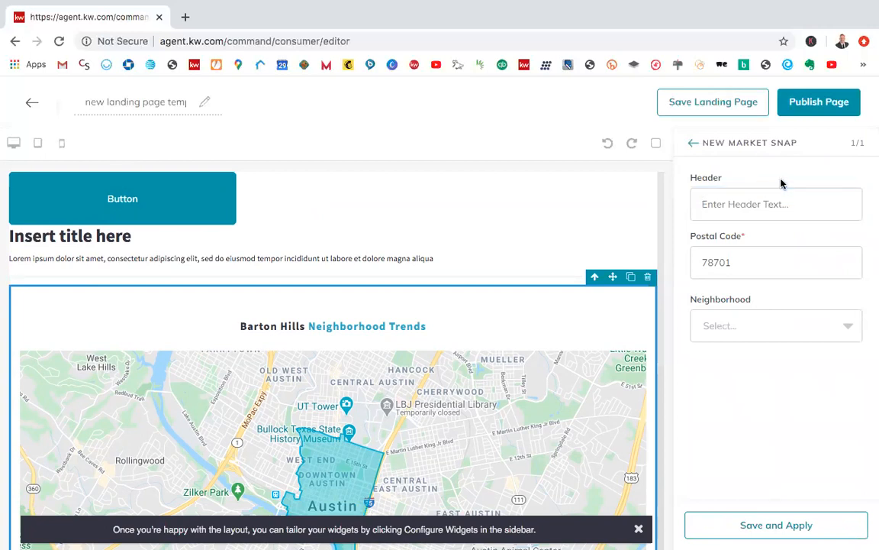
{"action": "left_click", "coordinate": [708, 202]}
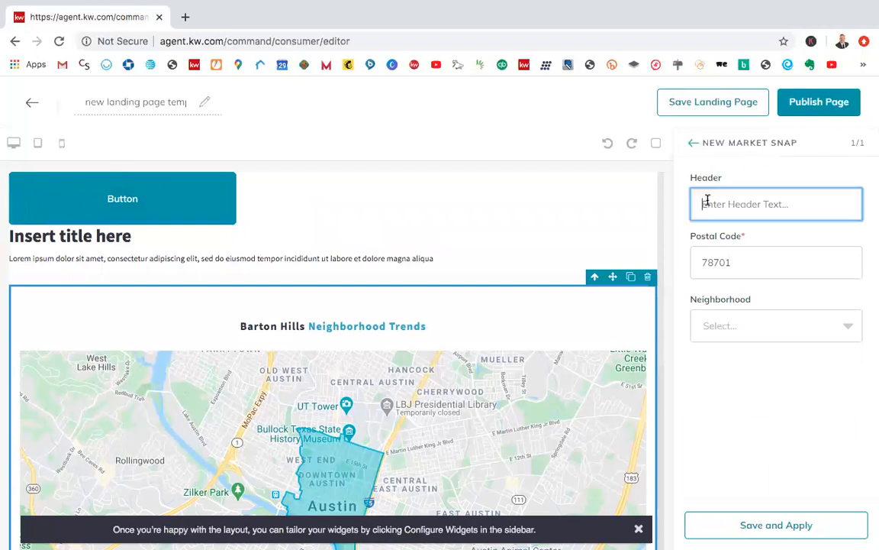
{"action": "type", "text": "T"}
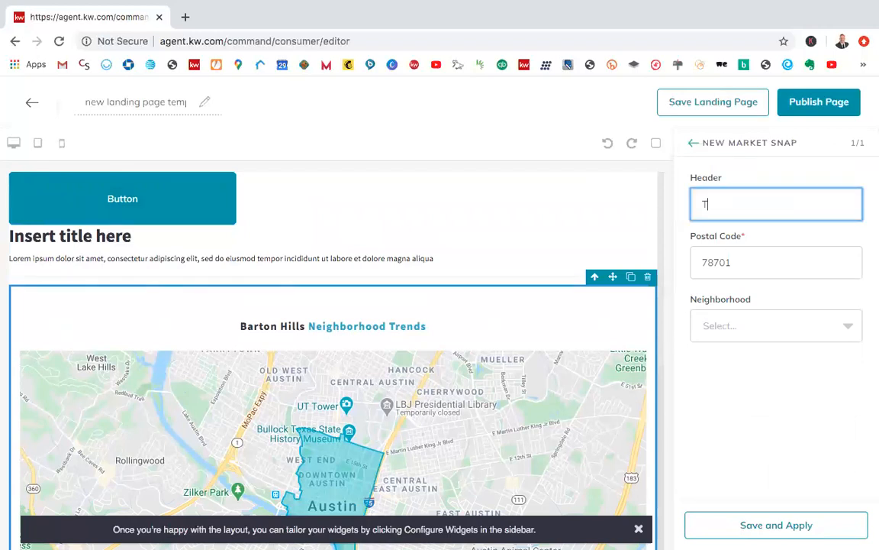
{"action": "type", "text": "esting"}
{"action": "left_click", "coordinate": [749, 238]}
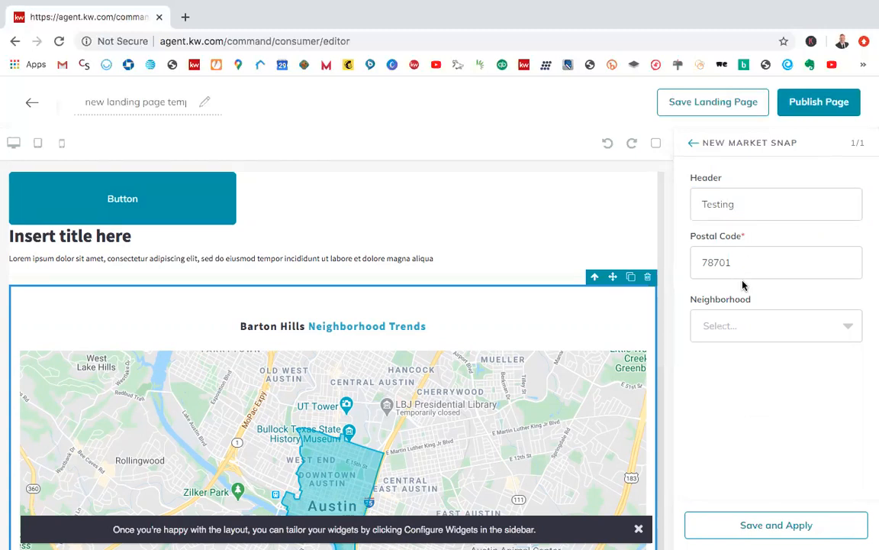
Step: Check the available neighborhoods, then set the Market Snap widget's postal code to 89052
{"action": "scroll", "coordinate": [525, 275], "scroll_direction": "down", "scroll_amount": 1}
{"action": "left_click", "coordinate": [769, 324]}
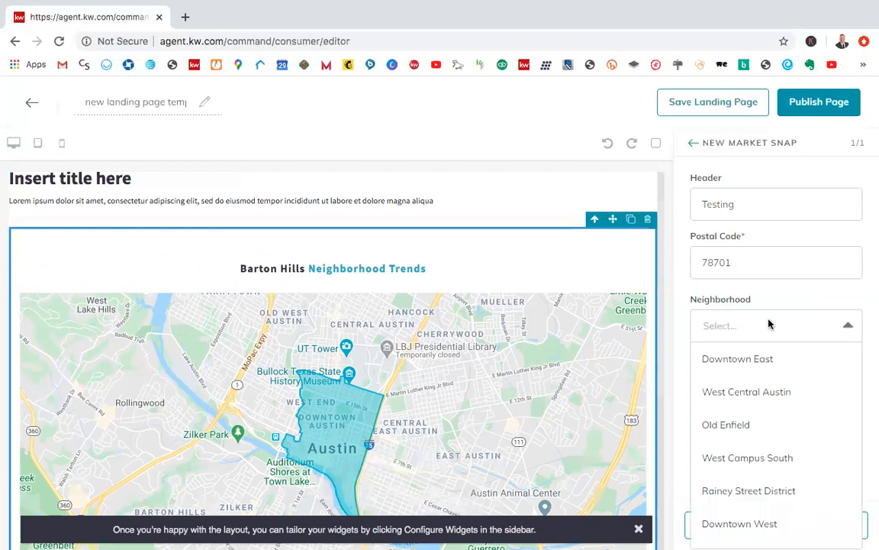
{"action": "left_click", "coordinate": [701, 319]}
{"action": "double_click", "coordinate": [747, 262]}
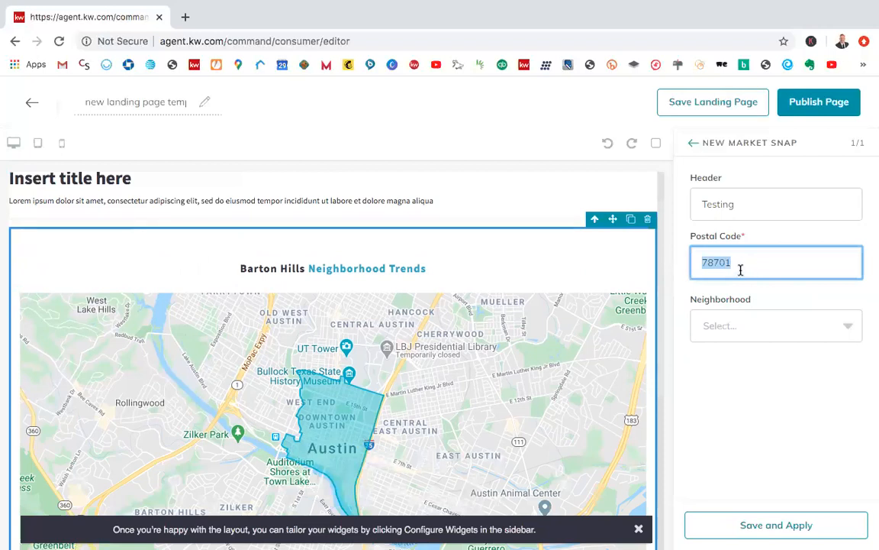
{"action": "type", "text": "89052"}
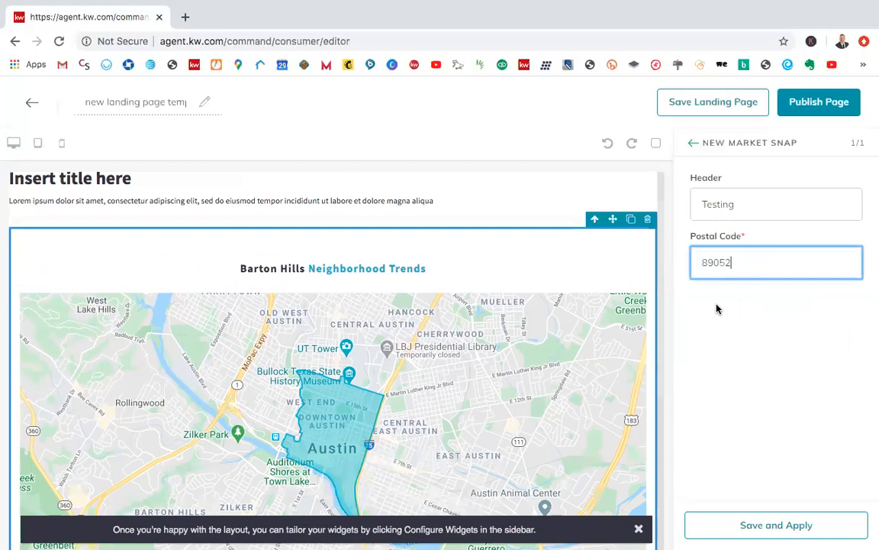
{"action": "left_click", "coordinate": [718, 308]}
Step: Browse the neighborhoods for the new postal code and choose Anthem for the Market Snap widget
{"action": "left_click", "coordinate": [778, 318]}
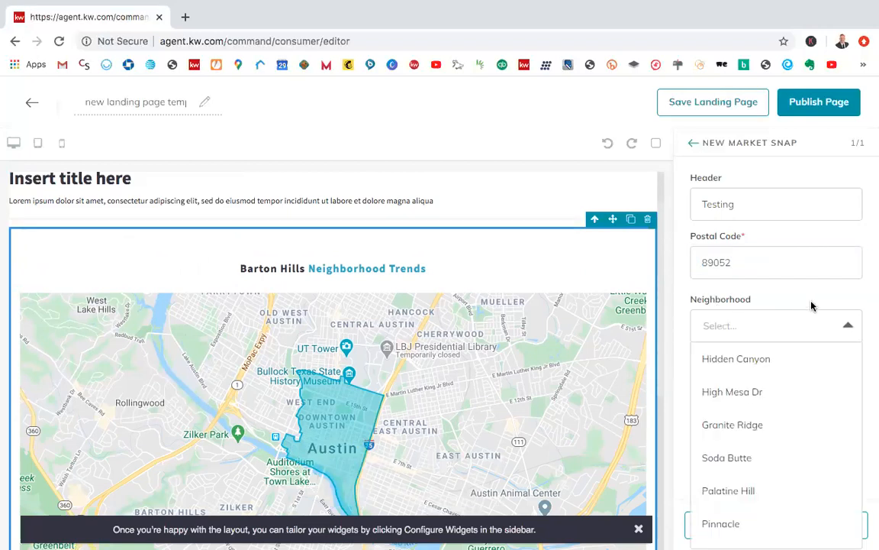
{"action": "scroll", "coordinate": [840, 439], "scroll_direction": "down", "scroll_amount": 3}
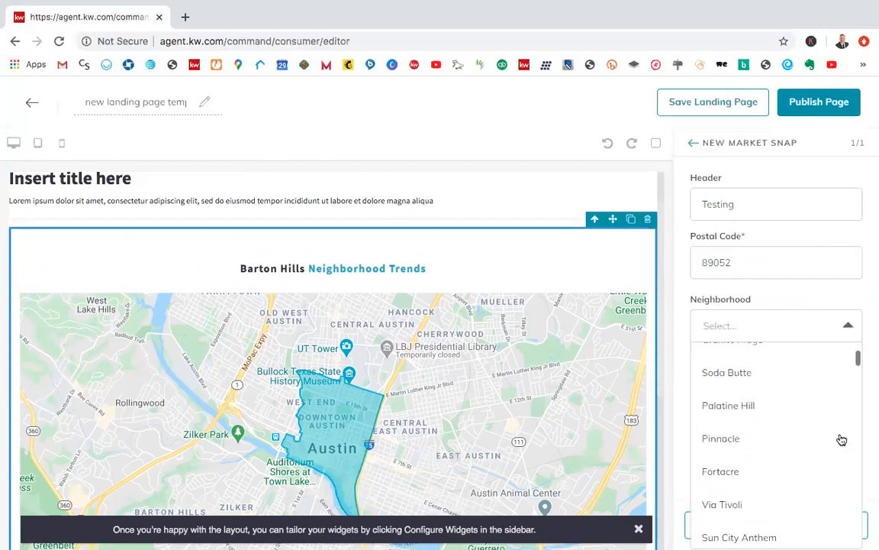
{"action": "scroll", "coordinate": [781, 471], "scroll_direction": "down", "scroll_amount": 2}
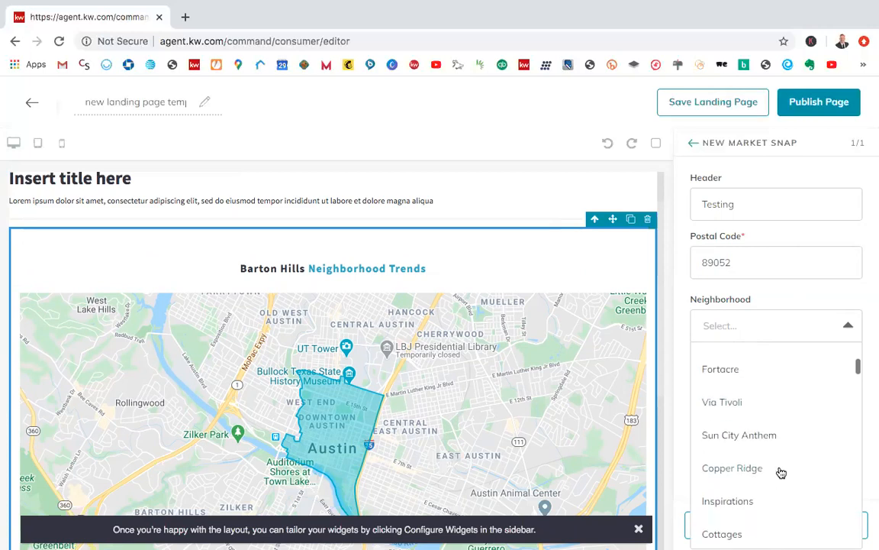
{"action": "scroll", "coordinate": [788, 461], "scroll_direction": "down", "scroll_amount": 1}
{"action": "scroll", "coordinate": [787, 461], "scroll_direction": "down", "scroll_amount": 2}
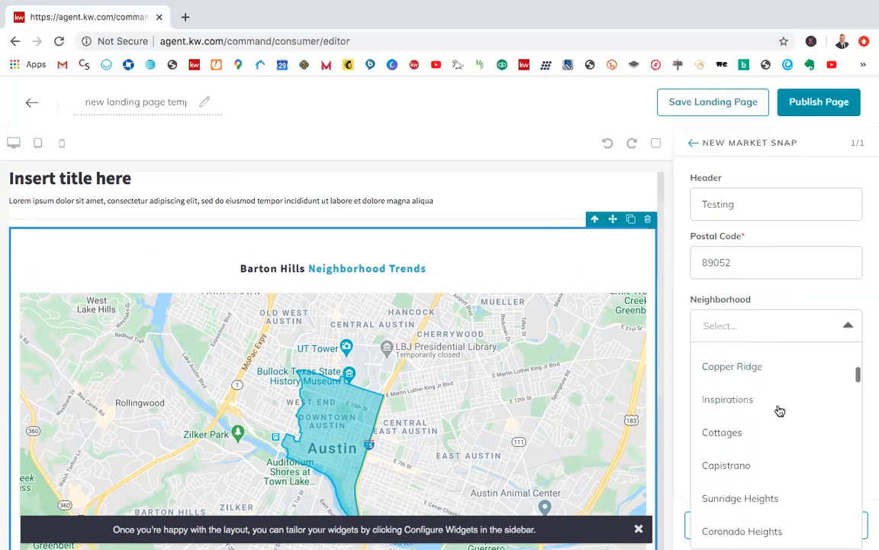
{"action": "scroll", "coordinate": [781, 410], "scroll_direction": "up", "scroll_amount": 4}
{"action": "scroll", "coordinate": [780, 411], "scroll_direction": "up", "scroll_amount": 4}
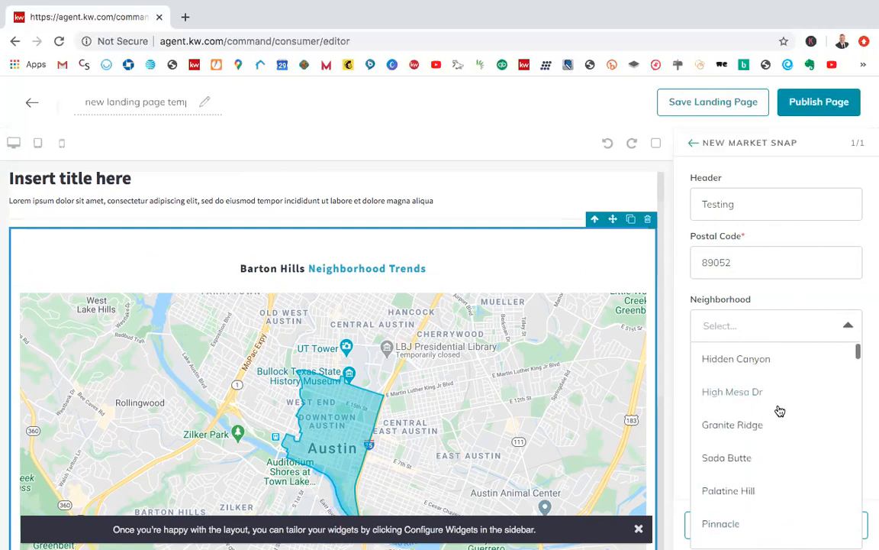
{"action": "scroll", "coordinate": [784, 471], "scroll_direction": "down", "scroll_amount": 1}
{"action": "scroll", "coordinate": [784, 471], "scroll_direction": "up", "scroll_amount": 1}
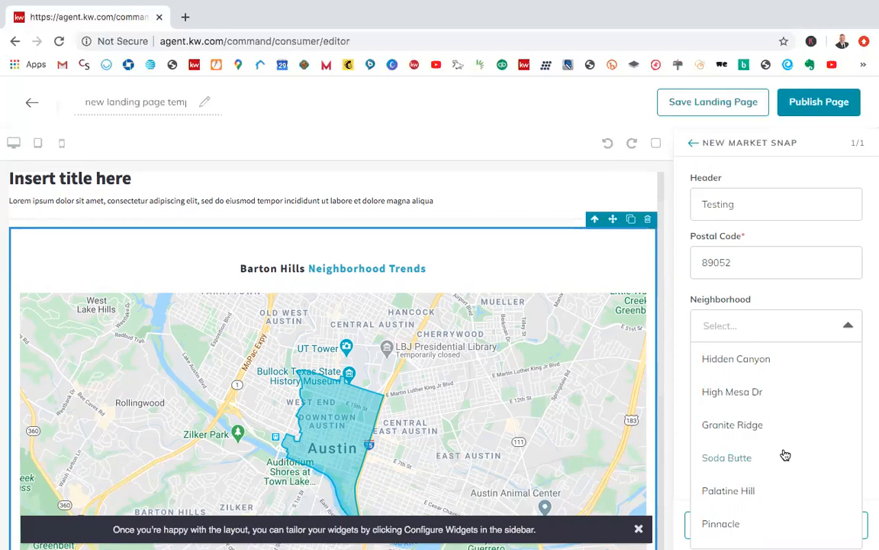
{"action": "scroll", "coordinate": [783, 469], "scroll_direction": "down", "scroll_amount": 2}
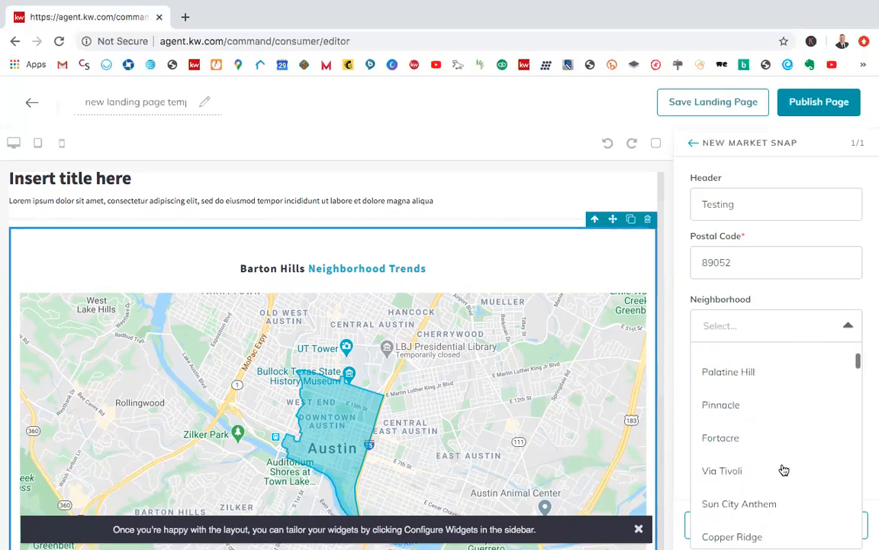
{"action": "scroll", "coordinate": [784, 469], "scroll_direction": "down", "scroll_amount": 5}
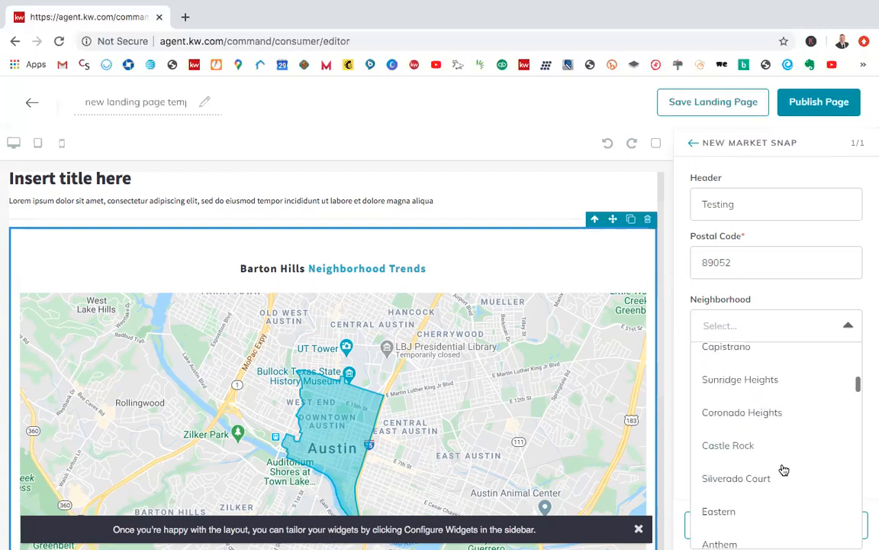
{"action": "scroll", "coordinate": [784, 470], "scroll_direction": "down", "scroll_amount": 1}
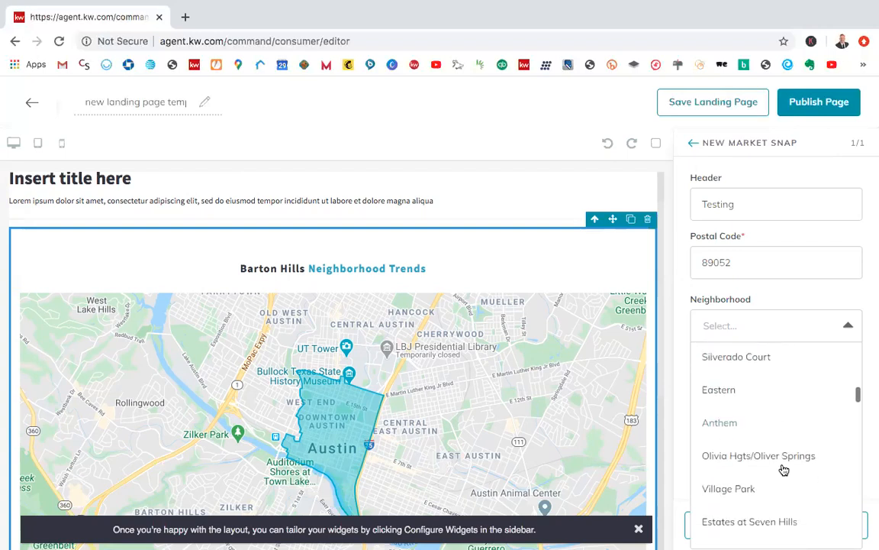
{"action": "left_click", "coordinate": [717, 428]}
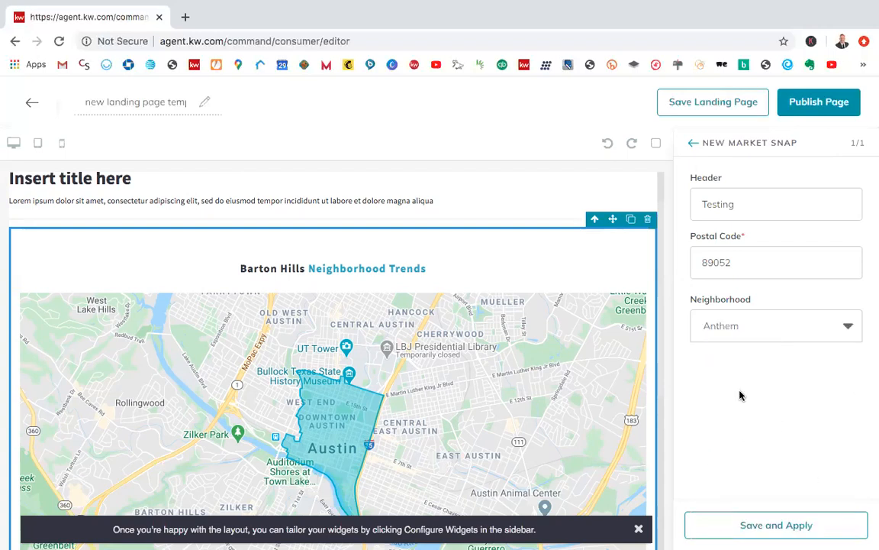
Step: Save and apply the Market Snap settings and review the updated widget on the page
{"action": "left_click", "coordinate": [764, 525]}
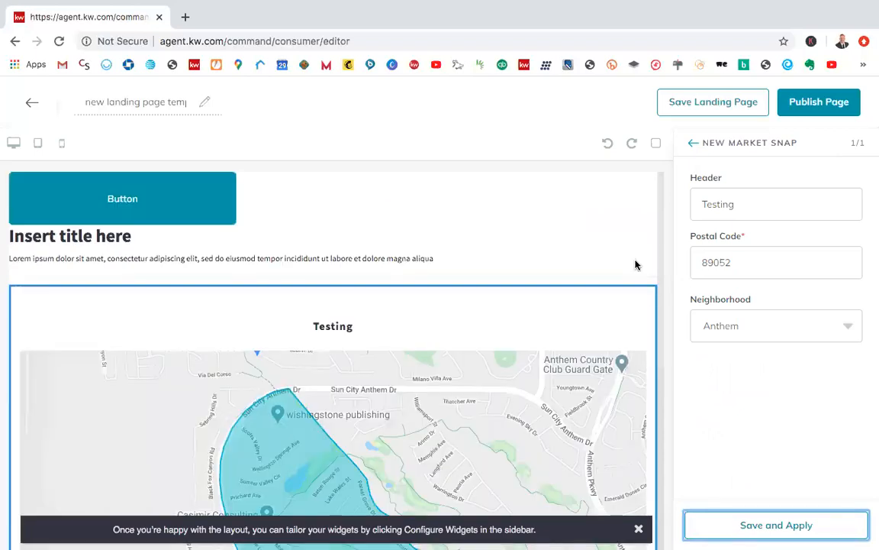
{"action": "scroll", "coordinate": [551, 251], "scroll_direction": "down", "scroll_amount": 1}
{"action": "scroll", "coordinate": [534, 247], "scroll_direction": "up", "scroll_amount": 1}
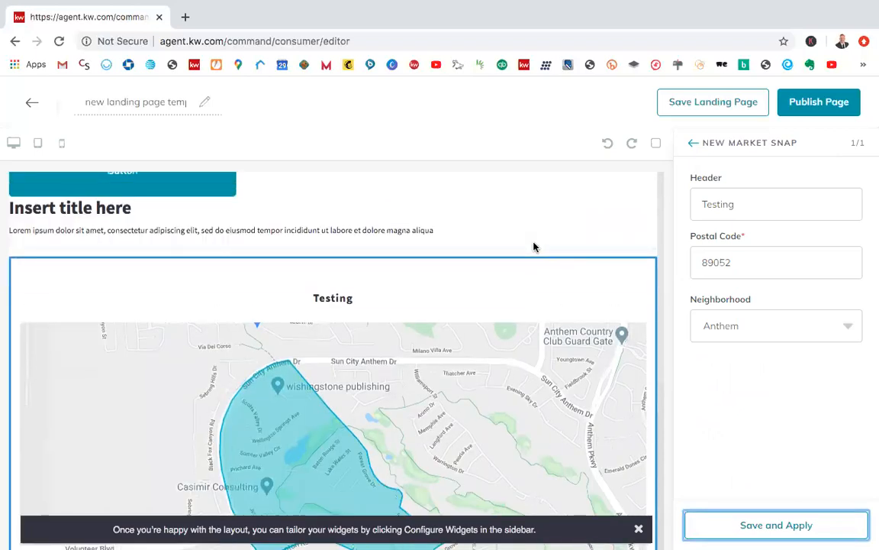
{"action": "scroll", "coordinate": [469, 255], "scroll_direction": "up", "scroll_amount": 1}
{"action": "scroll", "coordinate": [299, 273], "scroll_direction": "down", "scroll_amount": 1}
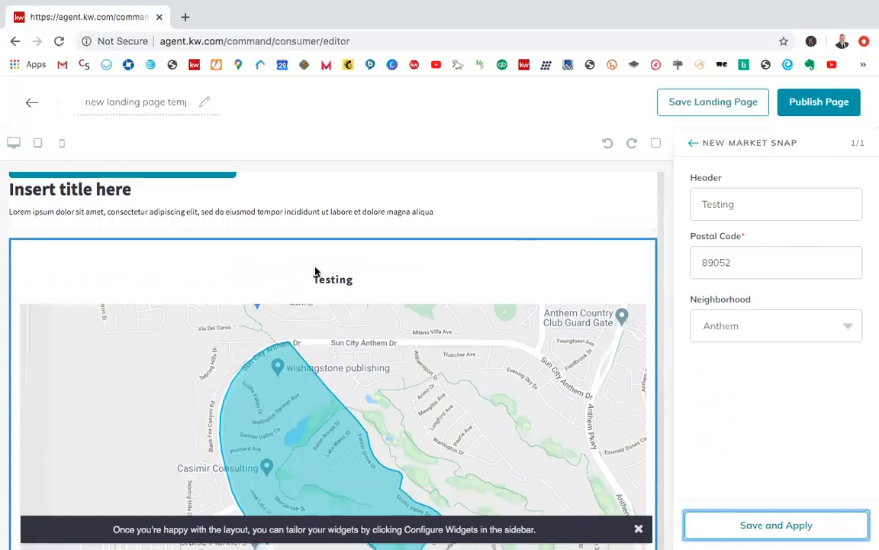
Step: Change the Market Snap widget's header to "Anthem - Neighborhood Profile" and save and apply it
{"action": "double_click", "coordinate": [732, 204]}
{"action": "type", "text": "A"}
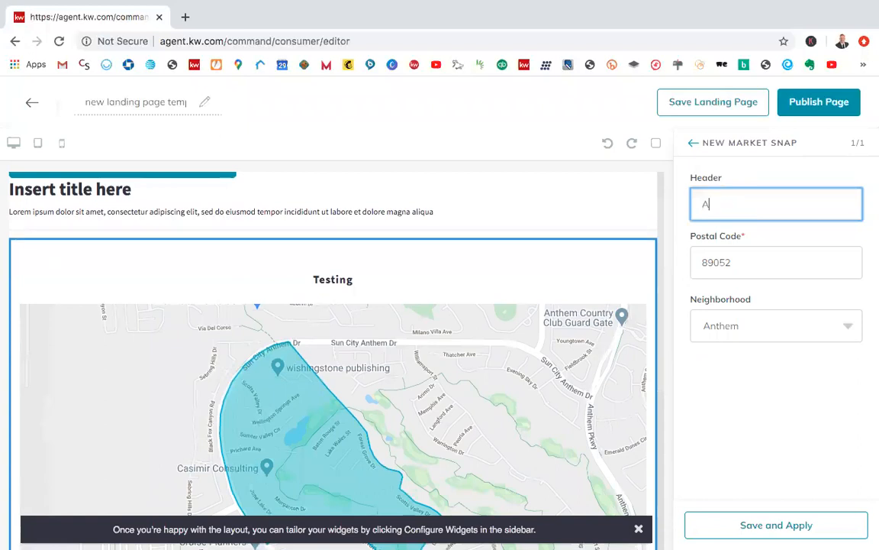
{"action": "type", "text": "nthem - Market Stat"}
{"action": "key", "text": "BackSpace"}
{"action": "key", "text": "BackSpace"}
{"action": "key", "text": "BackSpace"}
{"action": "key", "text": "BackSpace"}
{"action": "key", "text": "BackSpace"}
{"action": "key", "text": "BackSpace"}
{"action": "key", "text": "BackSpace"}
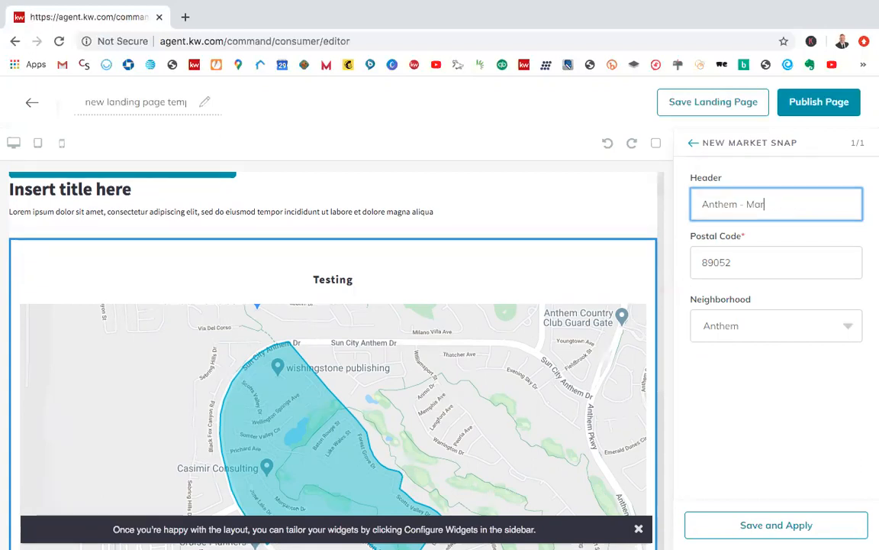
{"action": "key", "text": "BackSpace"}
{"action": "key", "text": "BackSpace"}
{"action": "key", "text": "BackSpace"}
{"action": "type", "text": "Neighborhood Profile"}
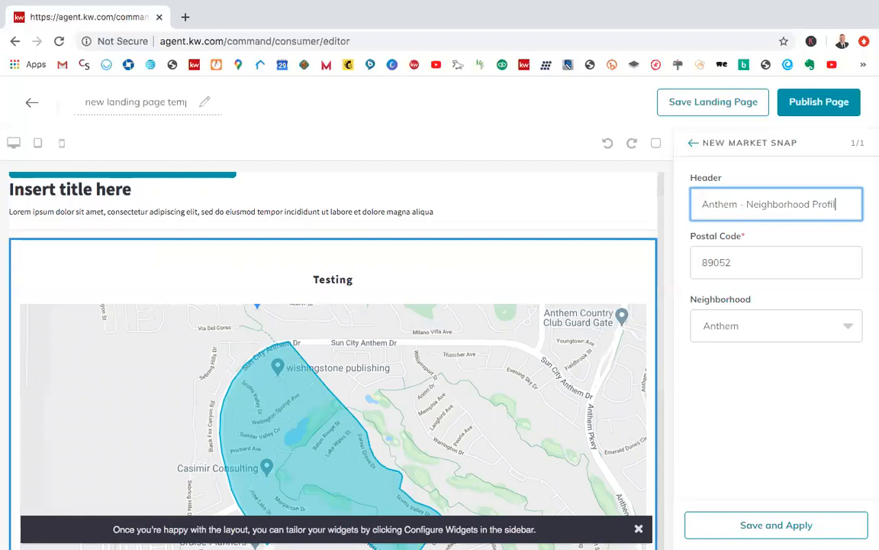
{"action": "left_click", "coordinate": [783, 404]}
{"action": "left_click", "coordinate": [761, 526]}
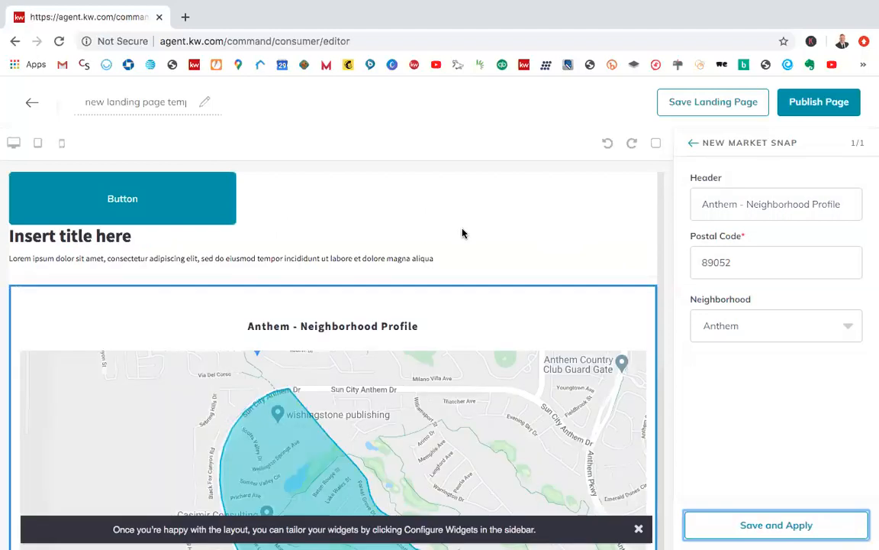
Step: Review the updated Market Snap map and statistics on the page and check which neighborhoods are offered for the postal code
{"action": "scroll", "coordinate": [481, 272], "scroll_direction": "down", "scroll_amount": 2}
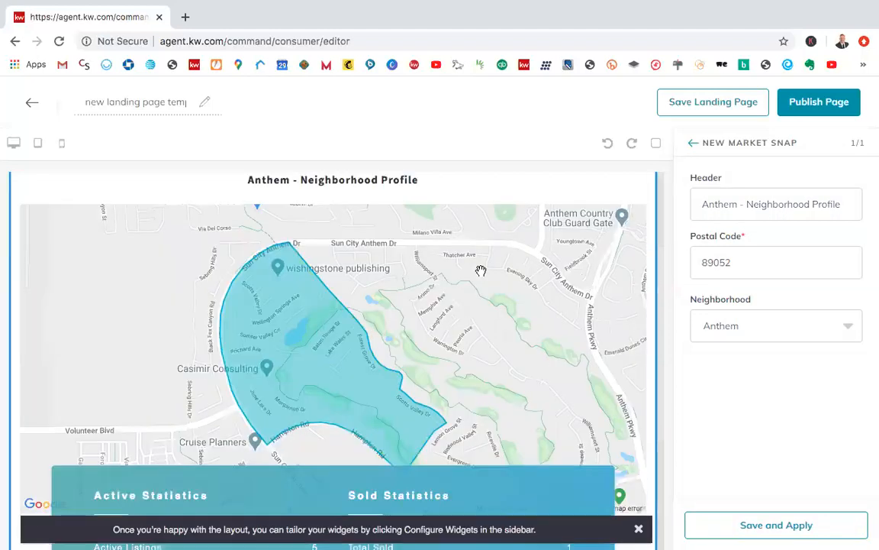
{"action": "scroll", "coordinate": [481, 271], "scroll_direction": "down", "scroll_amount": 1}
{"action": "scroll", "coordinate": [603, 286], "scroll_direction": "down", "scroll_amount": 1}
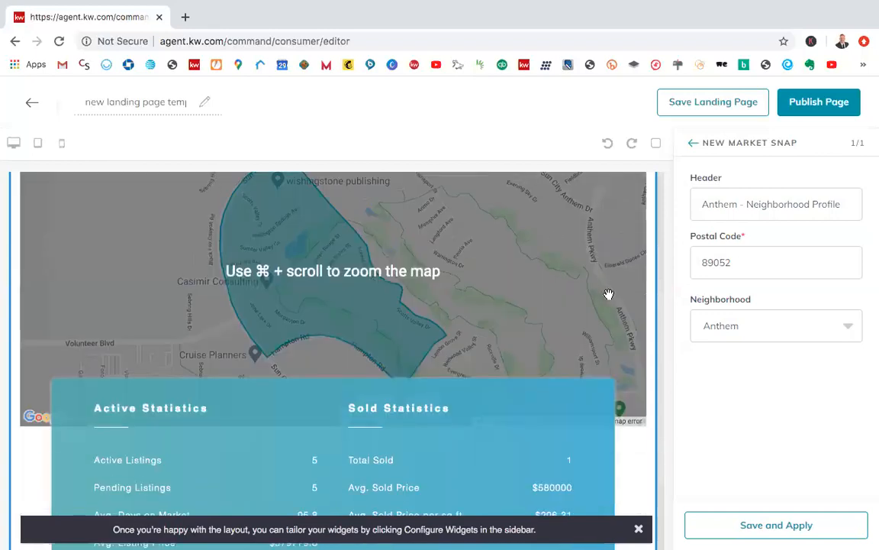
{"action": "scroll", "coordinate": [634, 267], "scroll_direction": "up", "scroll_amount": 1}
{"action": "scroll", "coordinate": [639, 334], "scroll_direction": "down", "scroll_amount": 3}
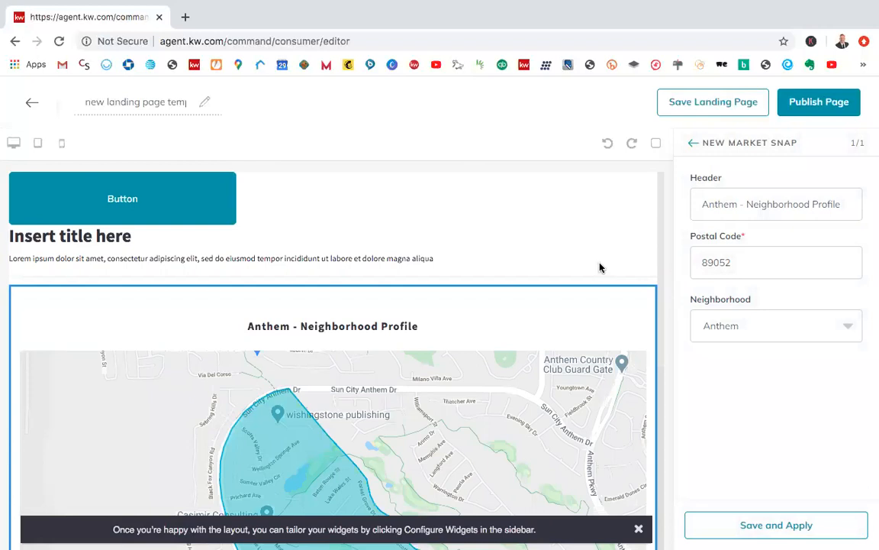
{"action": "scroll", "coordinate": [600, 268], "scroll_direction": "down", "scroll_amount": 2}
{"action": "scroll", "coordinate": [600, 264], "scroll_direction": "down", "scroll_amount": 1}
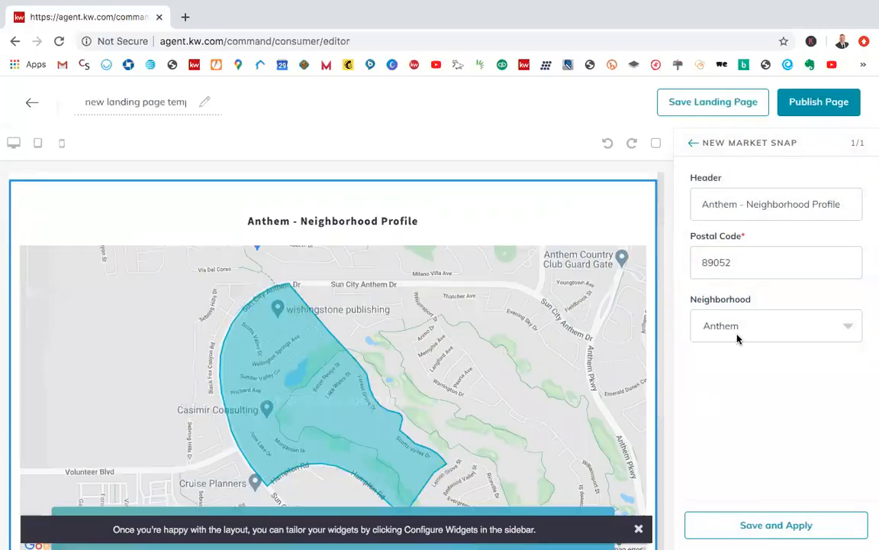
{"action": "left_click", "coordinate": [749, 315]}
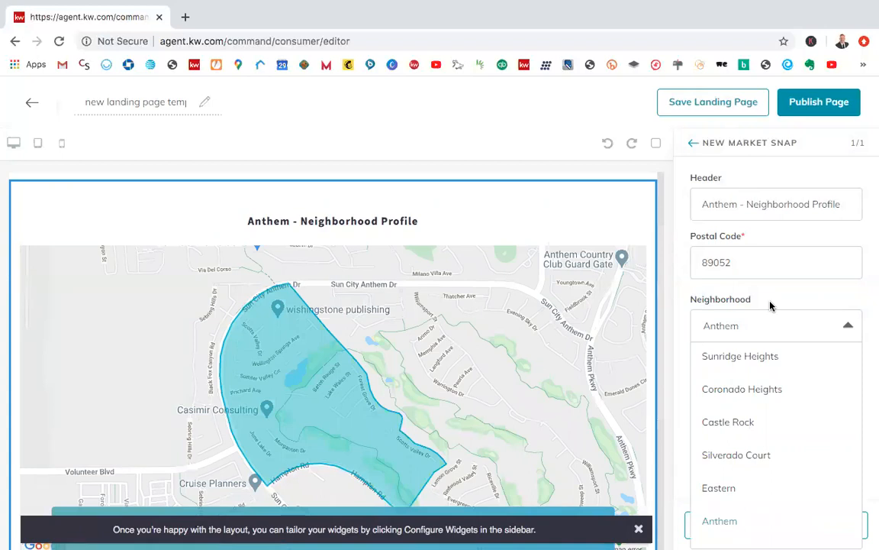
{"action": "left_click", "coordinate": [751, 319]}
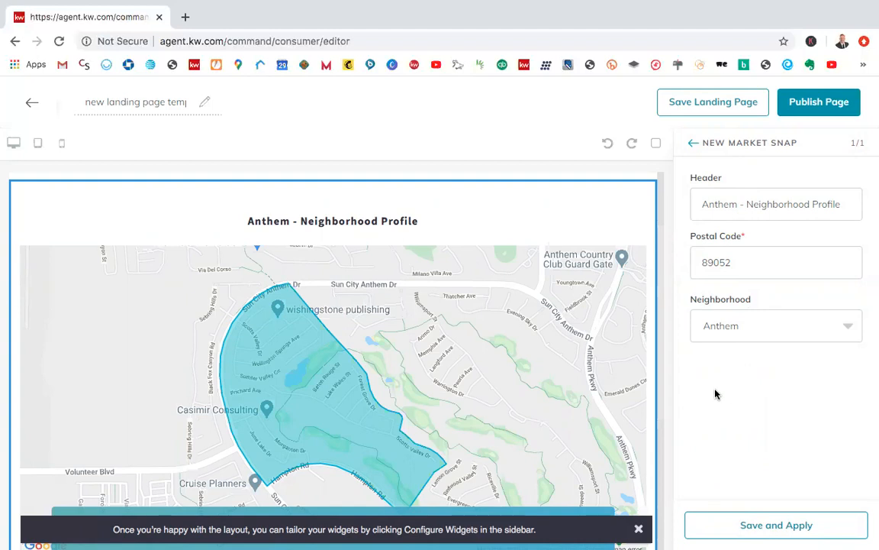
Step: Examine the Anthem boundary map in the Market Snap widget and the content blocks placed above it
{"action": "scroll", "coordinate": [604, 377], "scroll_direction": "down", "scroll_amount": 1}
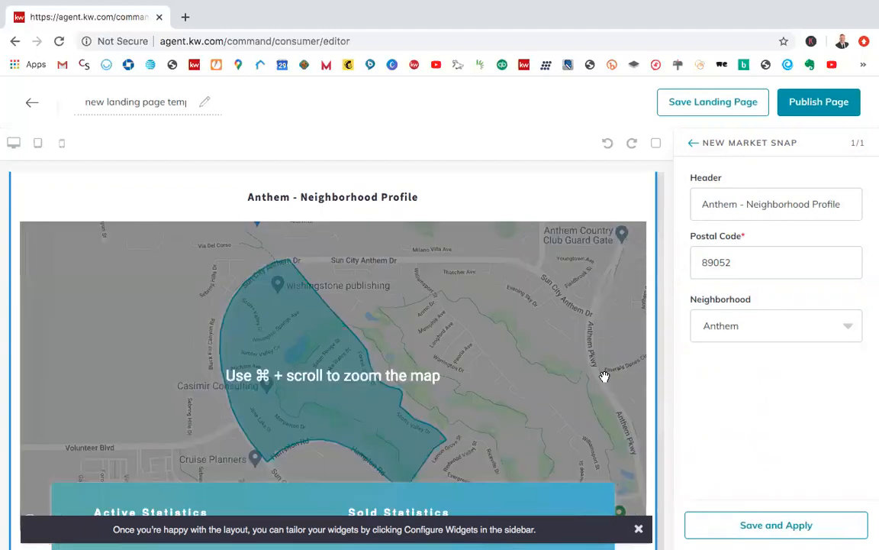
{"action": "scroll", "coordinate": [605, 377], "scroll_direction": "up", "scroll_amount": 2}
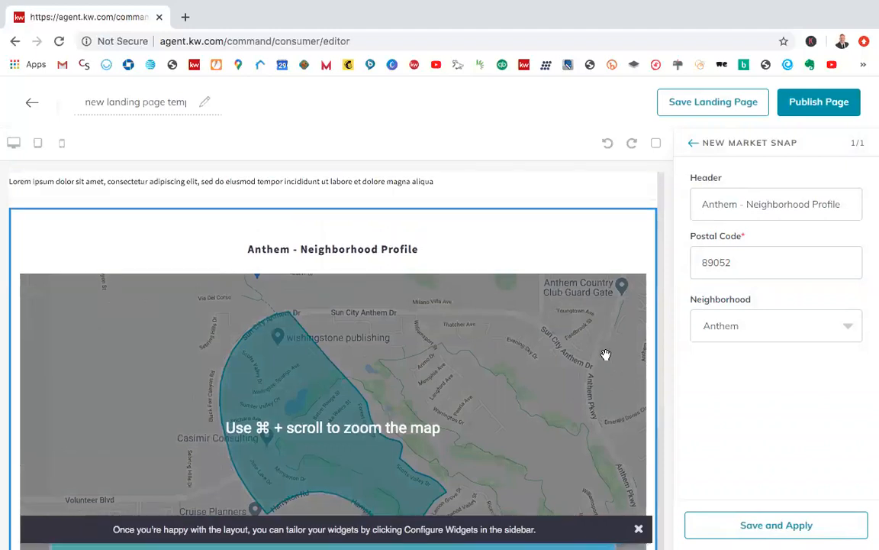
{"action": "scroll", "coordinate": [605, 355], "scroll_direction": "down", "scroll_amount": 2}
{"action": "scroll", "coordinate": [604, 355], "scroll_direction": "down", "scroll_amount": 1}
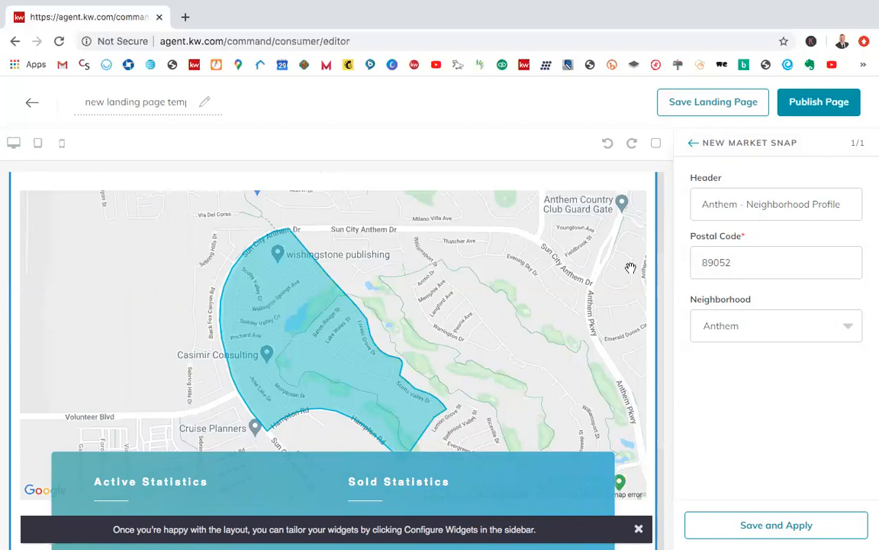
{"action": "scroll", "coordinate": [629, 266], "scroll_direction": "up", "scroll_amount": 1}
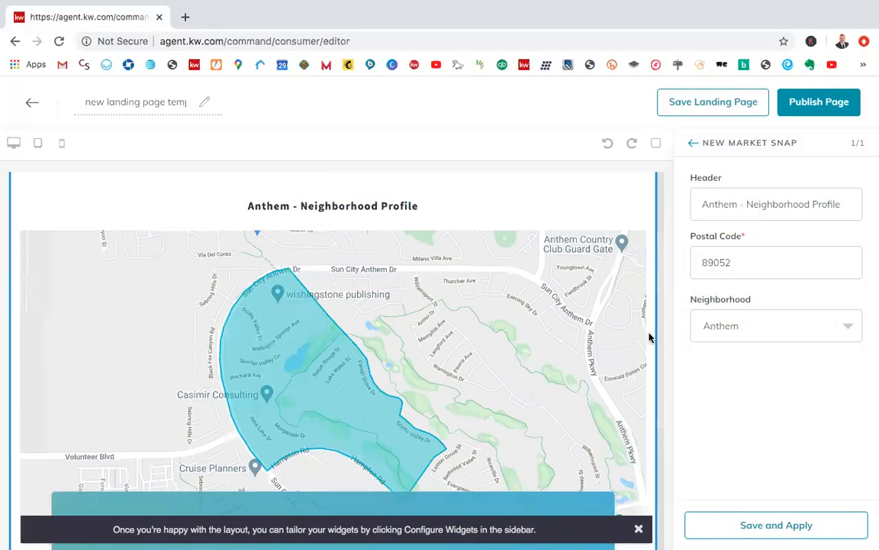
{"action": "scroll", "coordinate": [650, 337], "scroll_direction": "up", "scroll_amount": 1}
{"action": "scroll", "coordinate": [649, 336], "scroll_direction": "up", "scroll_amount": 2}
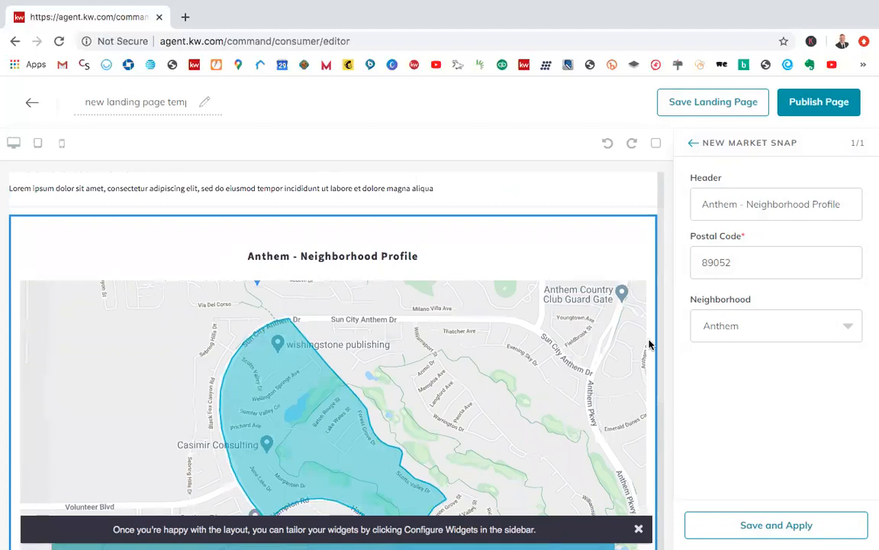
{"action": "scroll", "coordinate": [567, 290], "scroll_direction": "up", "scroll_amount": 4}
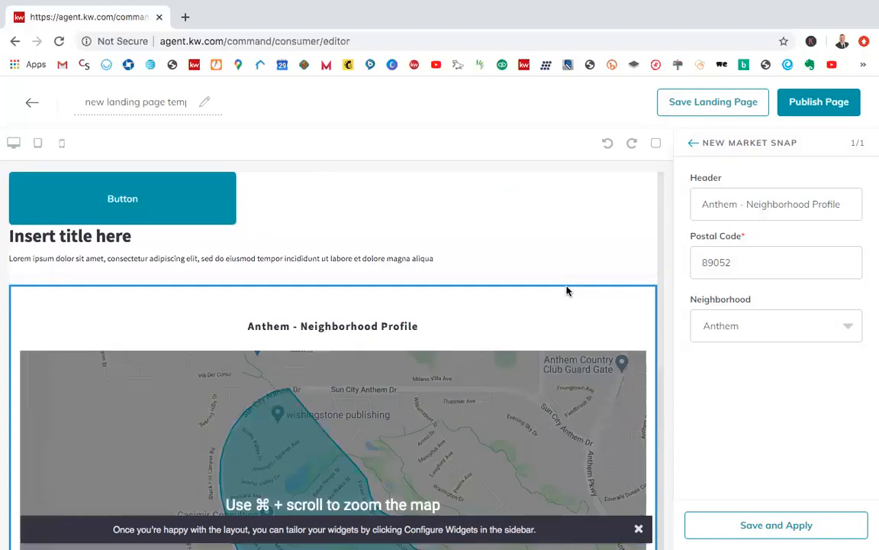
{"action": "scroll", "coordinate": [564, 333], "scroll_direction": "down", "scroll_amount": 2}
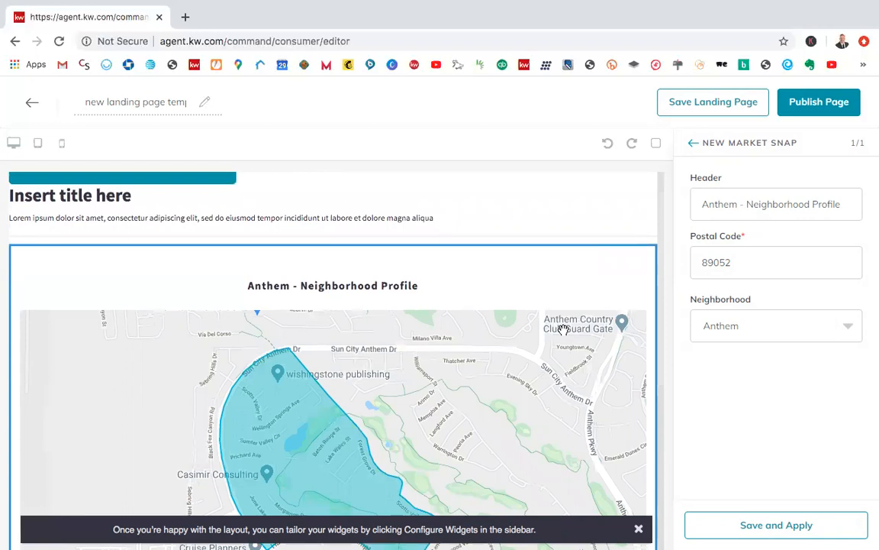
{"action": "scroll", "coordinate": [564, 328], "scroll_direction": "down", "scroll_amount": 5}
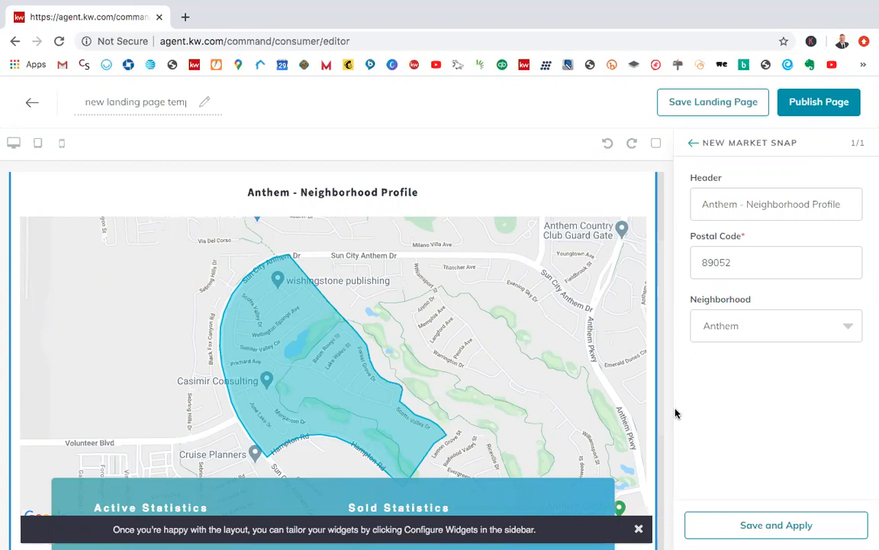
{"action": "scroll", "coordinate": [568, 288], "scroll_direction": "up", "scroll_amount": 2}
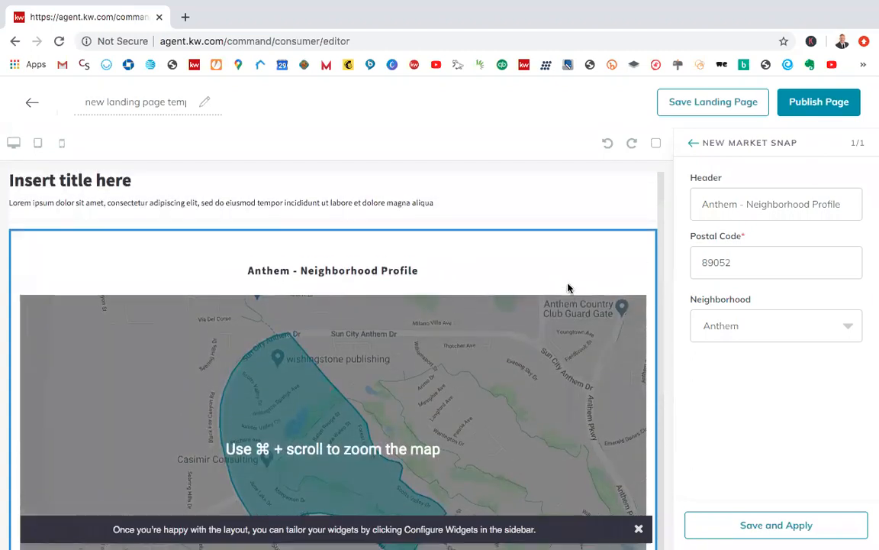
{"action": "scroll", "coordinate": [568, 288], "scroll_direction": "up", "scroll_amount": 2}
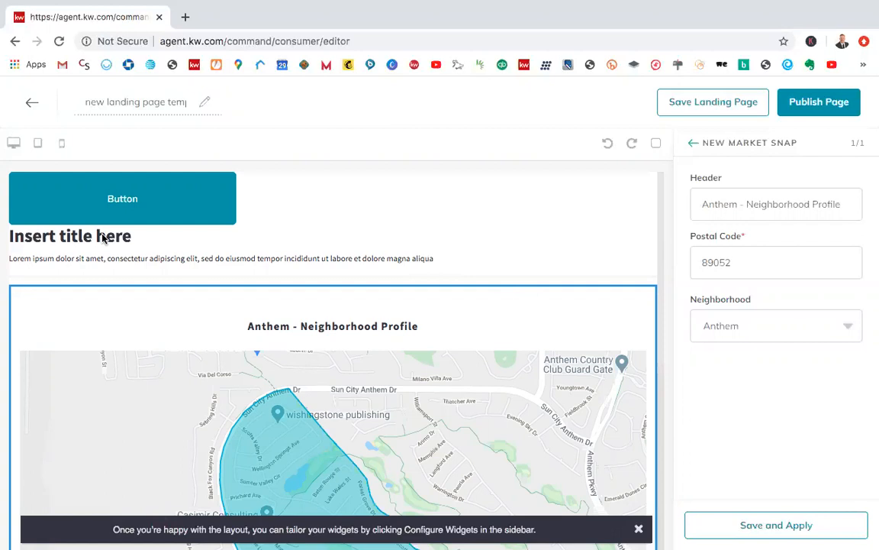
Step: Delete the Market Snap widget, the "Insert title here" heading and the button from the page
{"action": "left_click", "coordinate": [153, 204]}
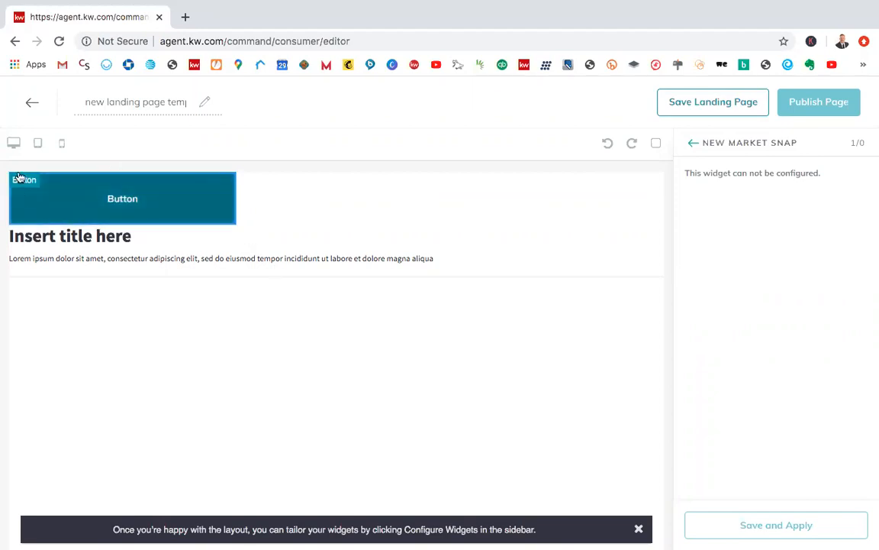
{"action": "right_click", "coordinate": [225, 190]}
{"action": "left_click", "coordinate": [161, 198]}
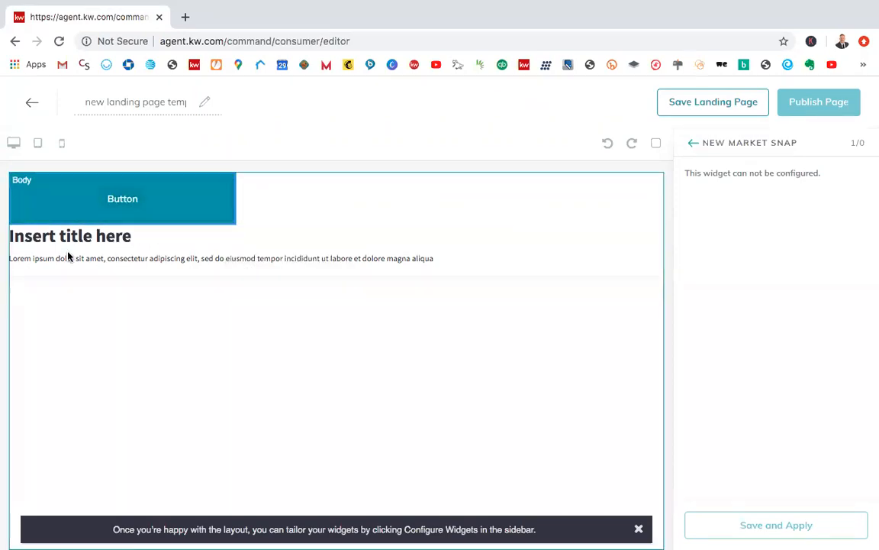
{"action": "left_click", "coordinate": [49, 242]}
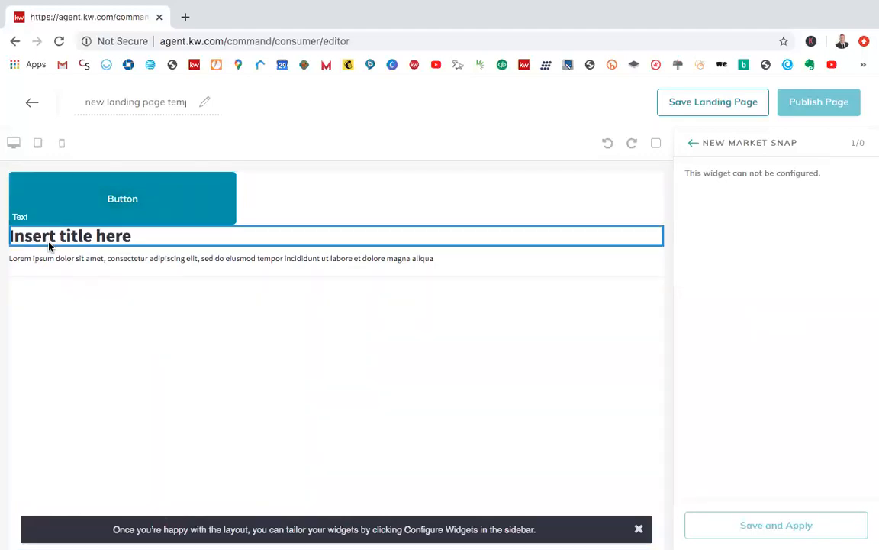
{"action": "key", "text": "Delete"}
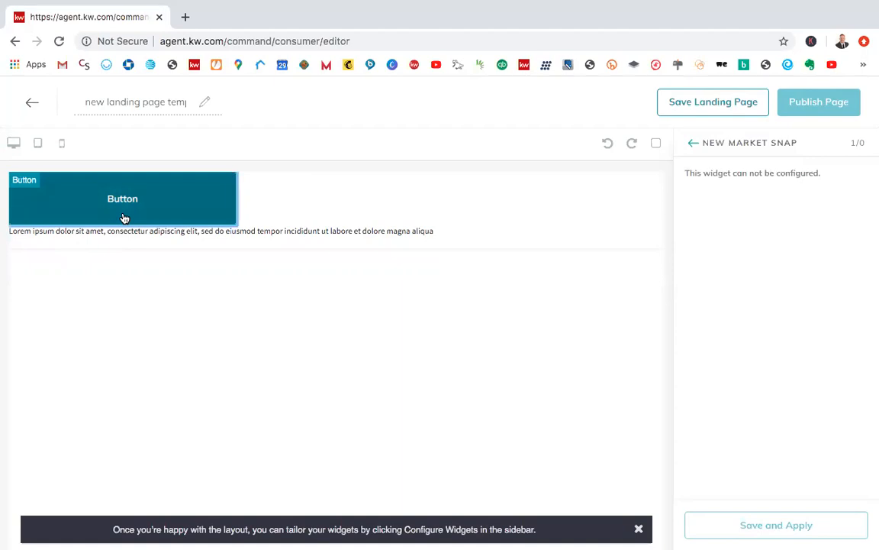
{"action": "left_click", "coordinate": [124, 218]}
{"action": "key", "text": "Delete"}
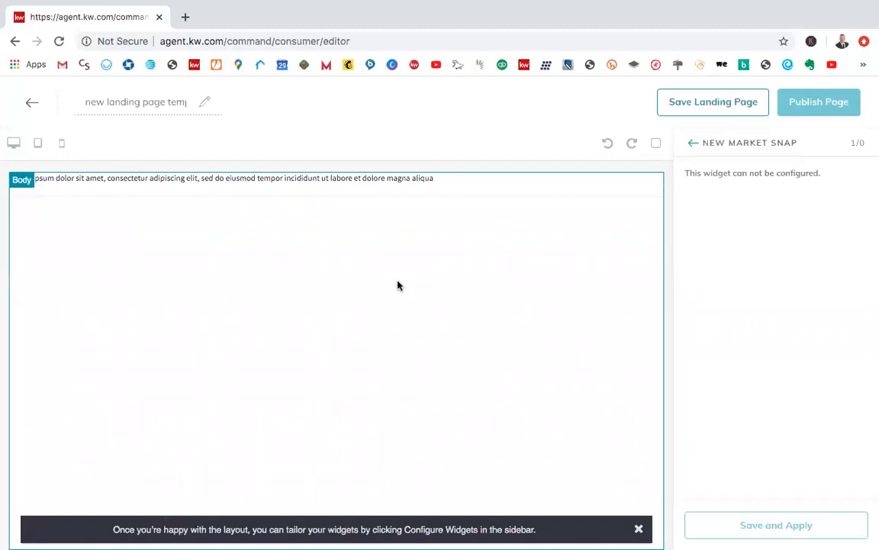
Step: Close the widget configuration to return to the block library and dismiss the layout tip
{"action": "left_click", "coordinate": [694, 143]}
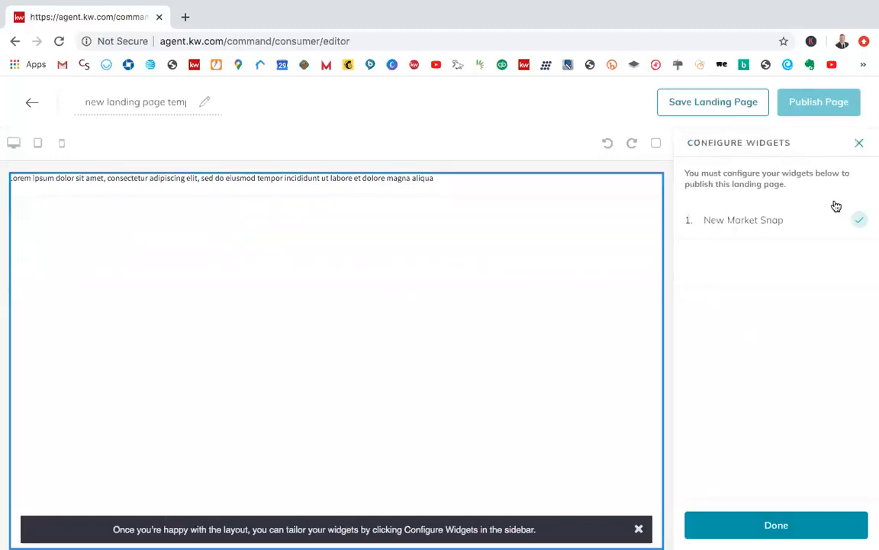
{"action": "left_click", "coordinate": [860, 143]}
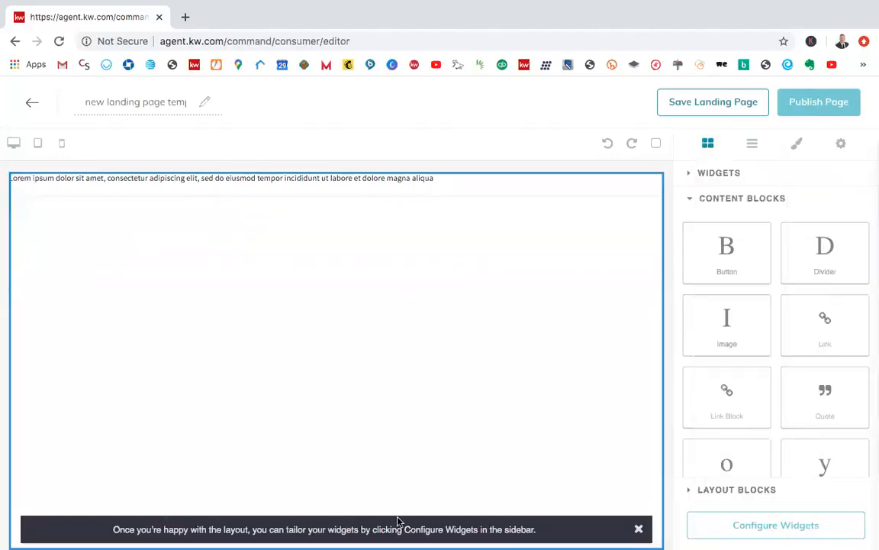
{"action": "left_click", "coordinate": [639, 528]}
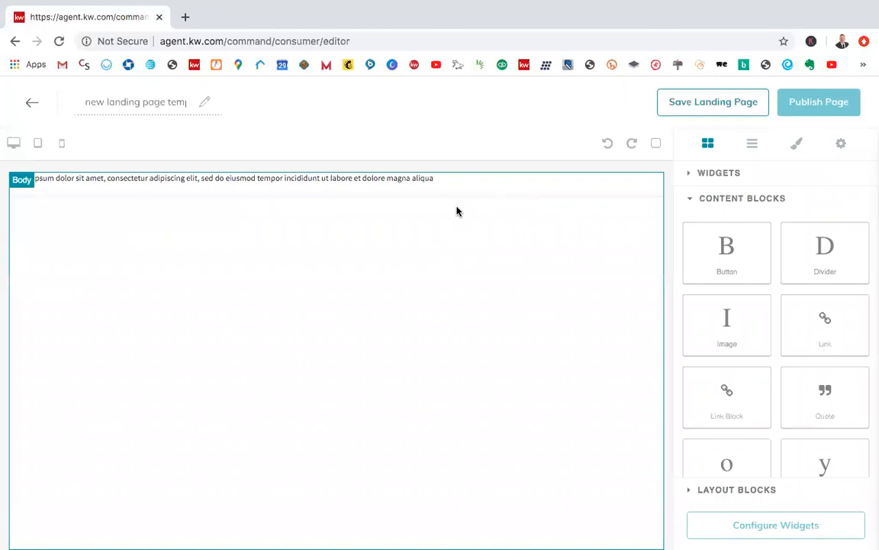
Step: Try to add a Market Snap widget to the page body from the widget library
{"action": "left_click", "coordinate": [89, 177]}
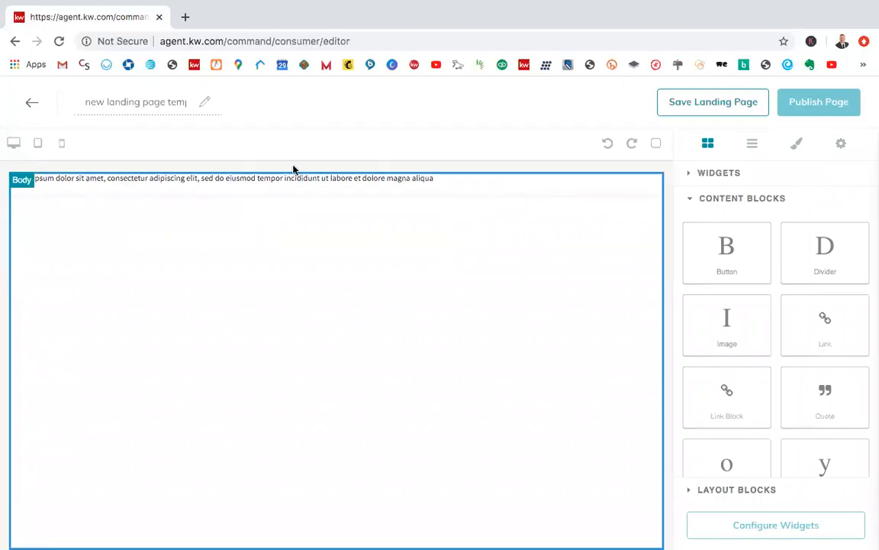
{"action": "left_click", "coordinate": [732, 176]}
{"action": "scroll", "coordinate": [747, 261], "scroll_direction": "up", "scroll_amount": 3}
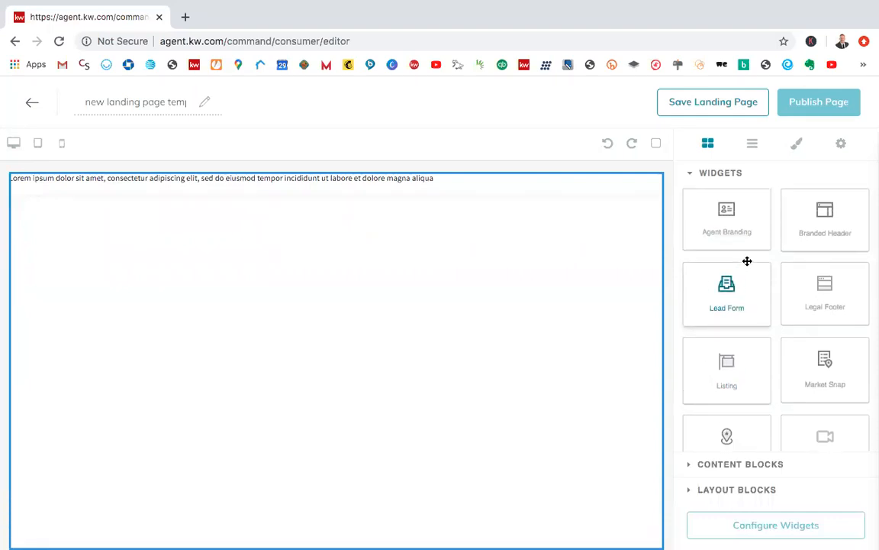
{"action": "scroll", "coordinate": [732, 324], "scroll_direction": "down", "scroll_amount": 2}
{"action": "left_click_drag", "start_coordinate": [790, 318], "coordinate": [502, 340]}
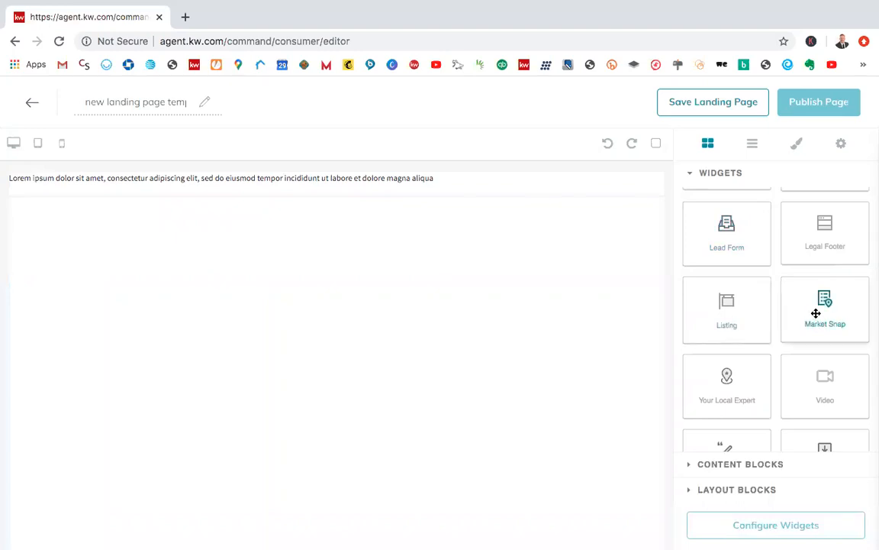
{"action": "left_click_drag", "start_coordinate": [823, 313], "coordinate": [286, 301]}
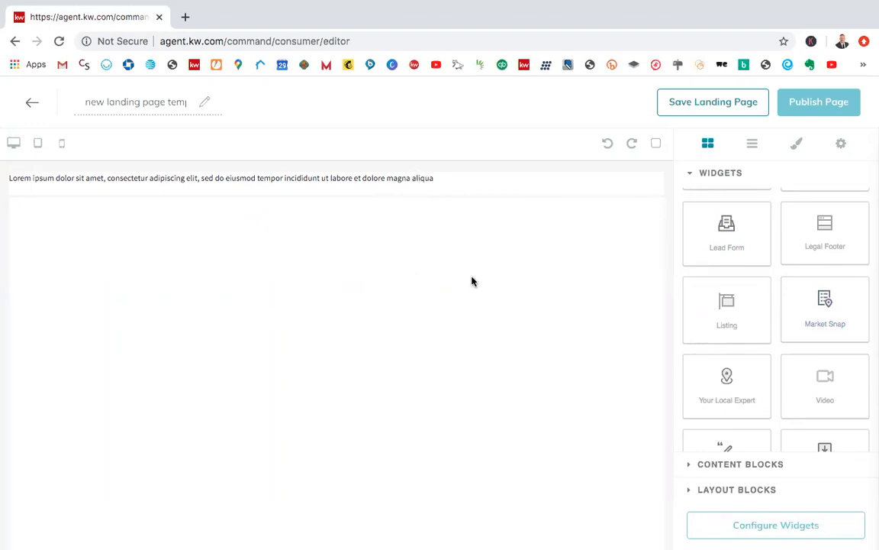
Step: Leave the landing page editor without saving the changes and return to the landing pages list
{"action": "scroll", "coordinate": [863, 277], "scroll_direction": "up", "scroll_amount": 2}
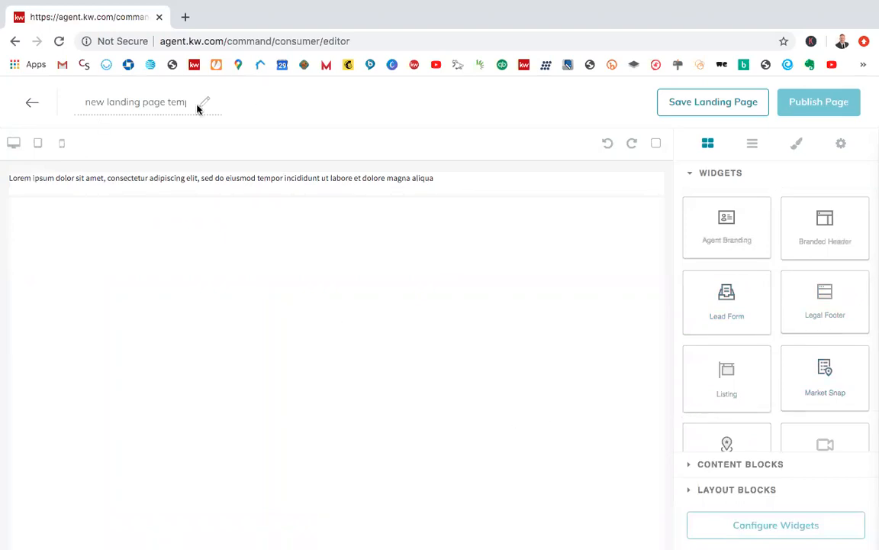
{"action": "left_click", "coordinate": [32, 102]}
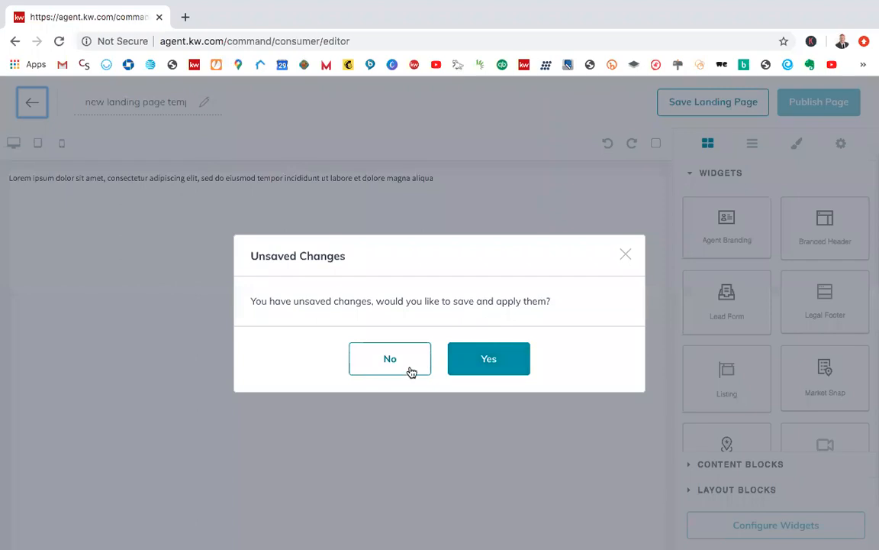
{"action": "left_click", "coordinate": [411, 371]}
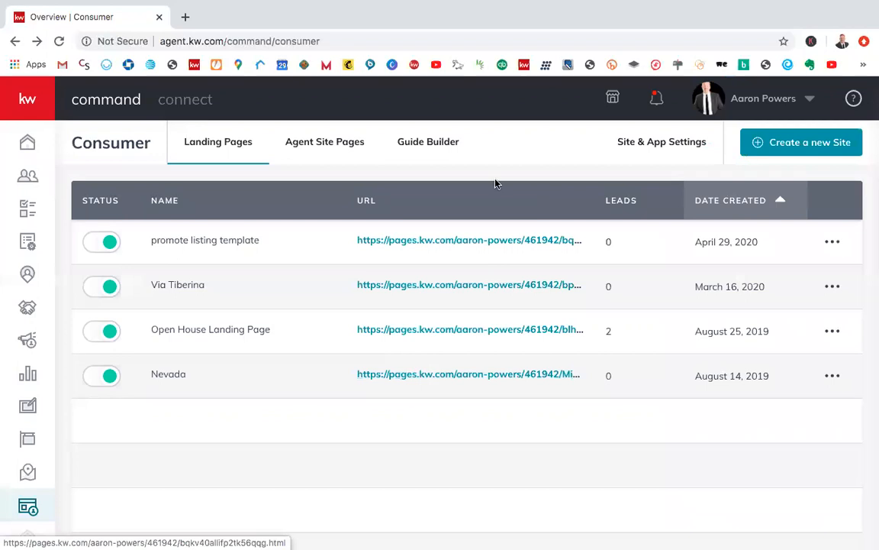
Step: Create a new landing page displayed as a standalone page
{"action": "left_click", "coordinate": [773, 152]}
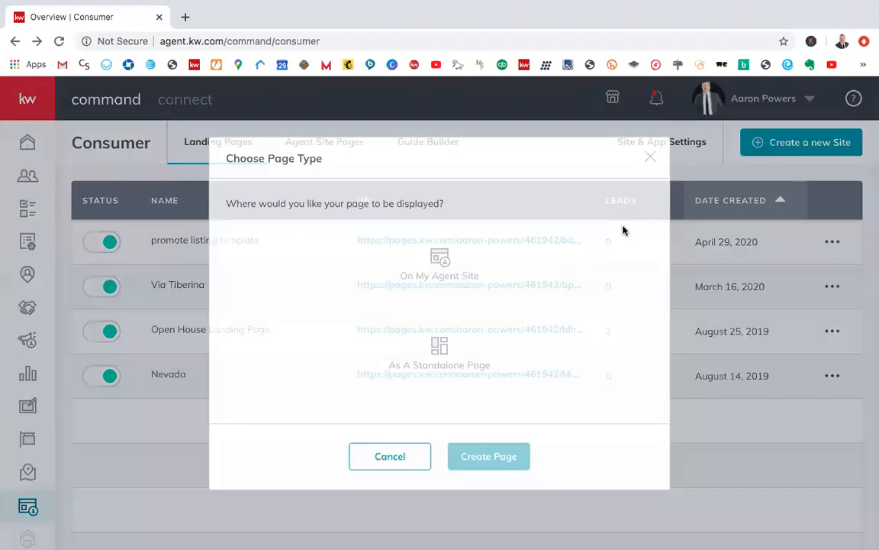
{"action": "left_click", "coordinate": [441, 346]}
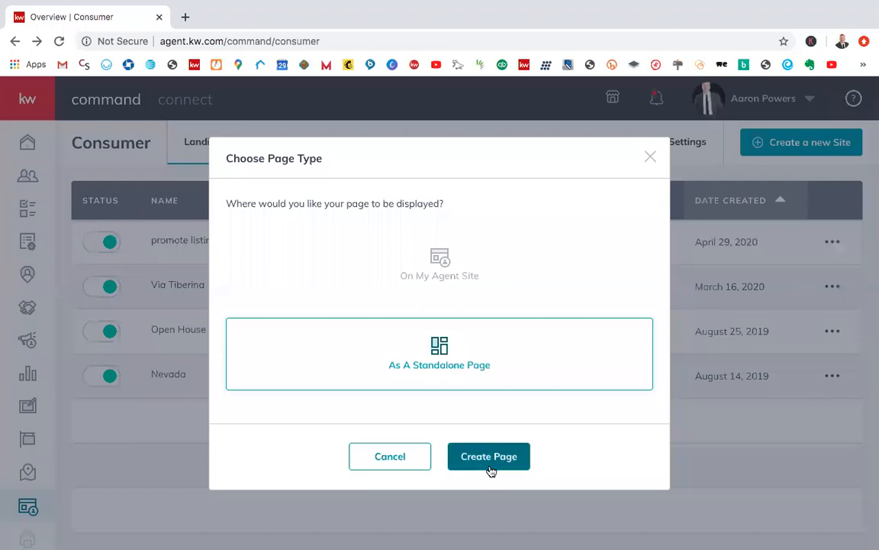
{"action": "left_click", "coordinate": [489, 462]}
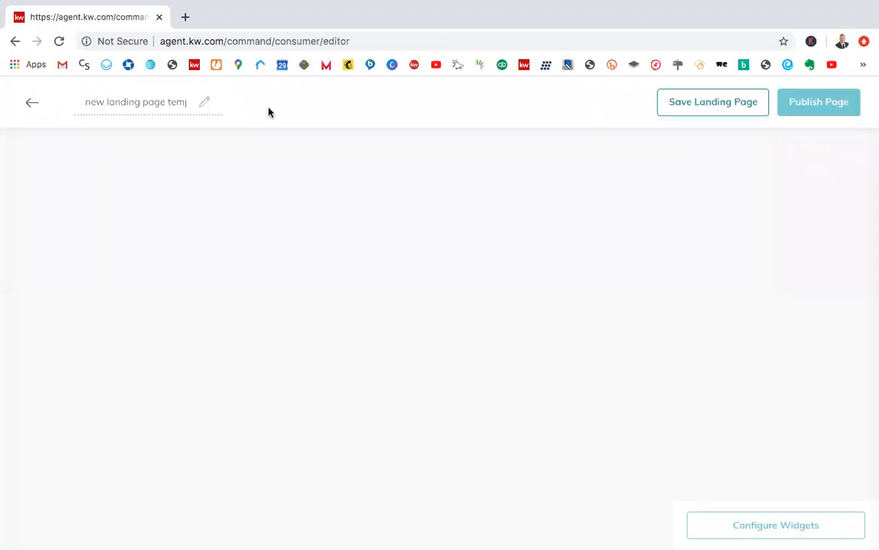
Step: Name the new landing page "test market snap"
{"action": "left_click", "coordinate": [170, 107]}
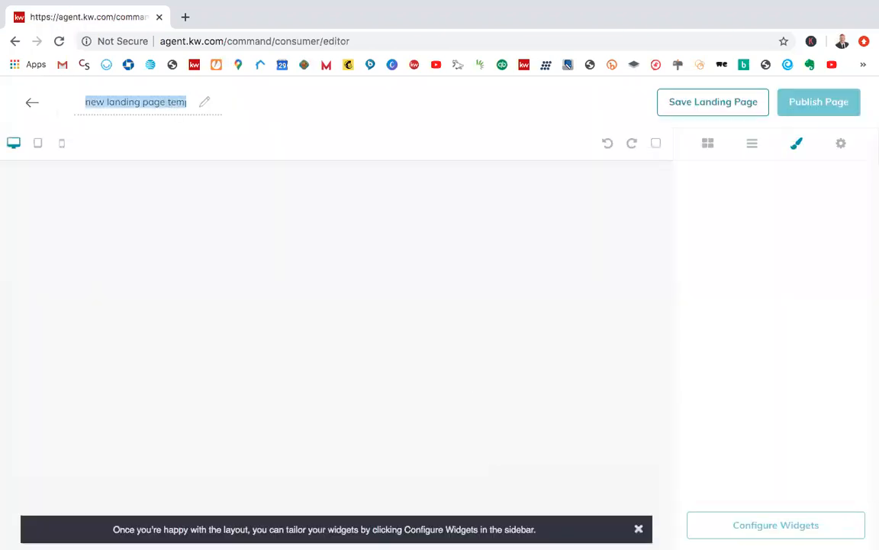
{"action": "type", "text": "test"}
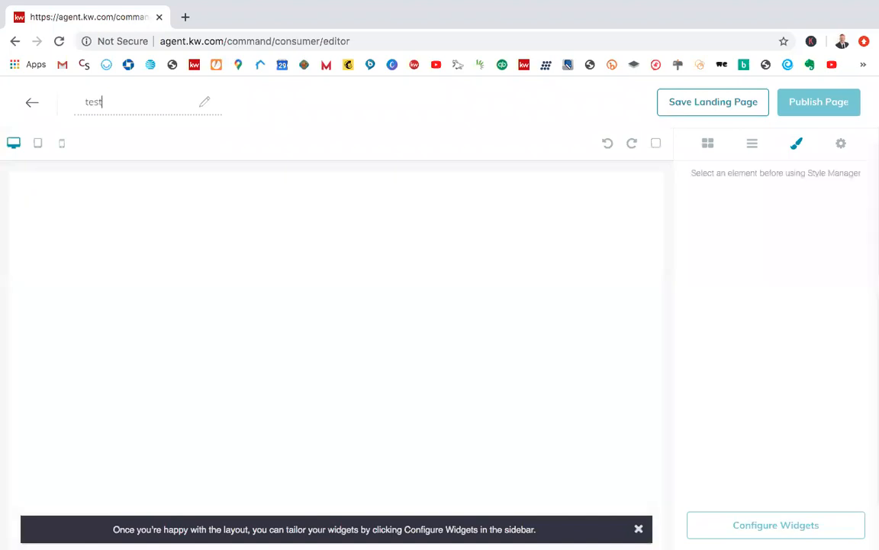
{"action": "type", "text": " market snap"}
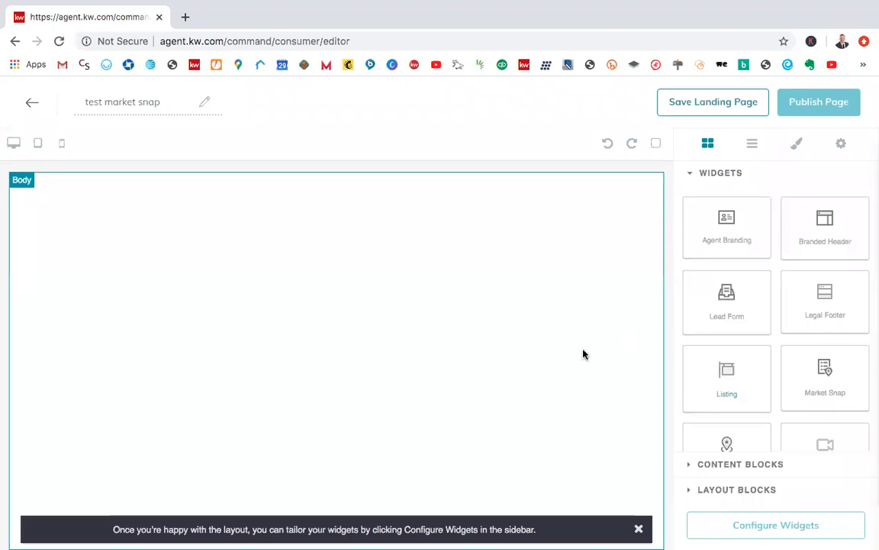
Step: Add a Market Snap widget to the empty page body and look over its default map and statistics
{"action": "left_click_drag", "start_coordinate": [827, 378], "coordinate": [451, 346]}
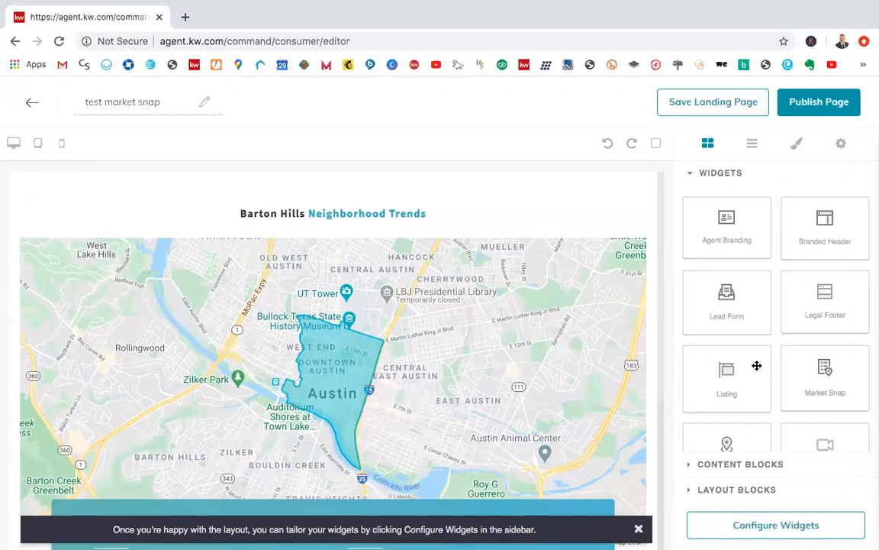
{"action": "scroll", "coordinate": [756, 366], "scroll_direction": "down", "scroll_amount": 2}
{"action": "scroll", "coordinate": [757, 366], "scroll_direction": "up", "scroll_amount": 2}
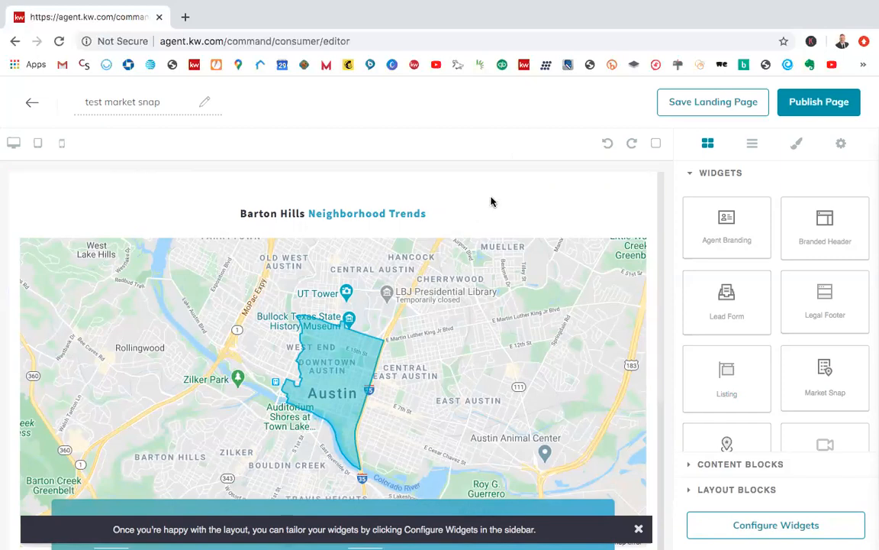
{"action": "scroll", "coordinate": [539, 288], "scroll_direction": "down", "scroll_amount": 3}
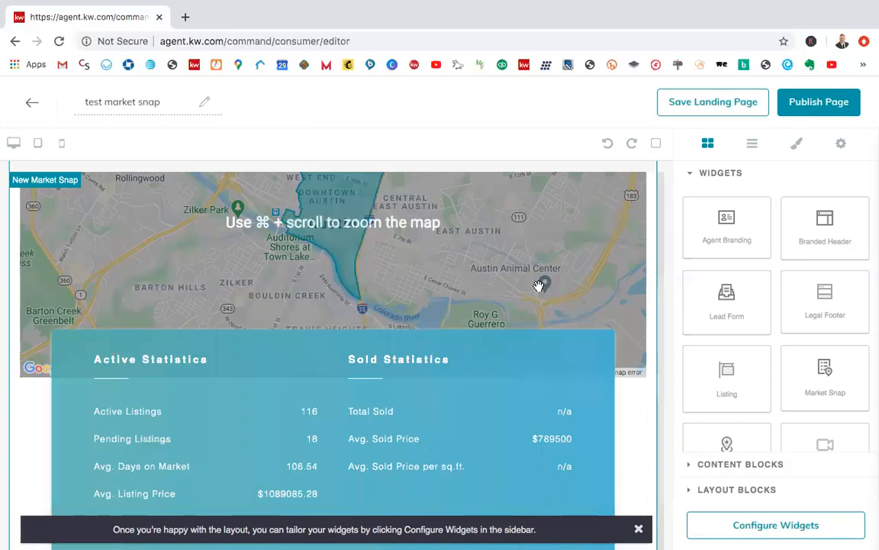
{"action": "scroll", "coordinate": [539, 286], "scroll_direction": "up", "scroll_amount": 3}
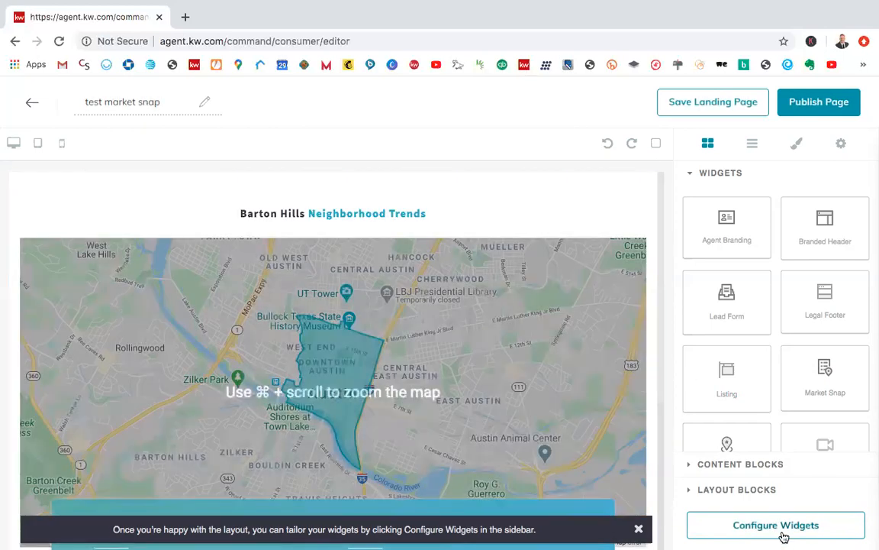
Step: Configure the Market Snap widget with postal code 89052 and the Hidden Canyon neighborhood
{"action": "left_click", "coordinate": [784, 538]}
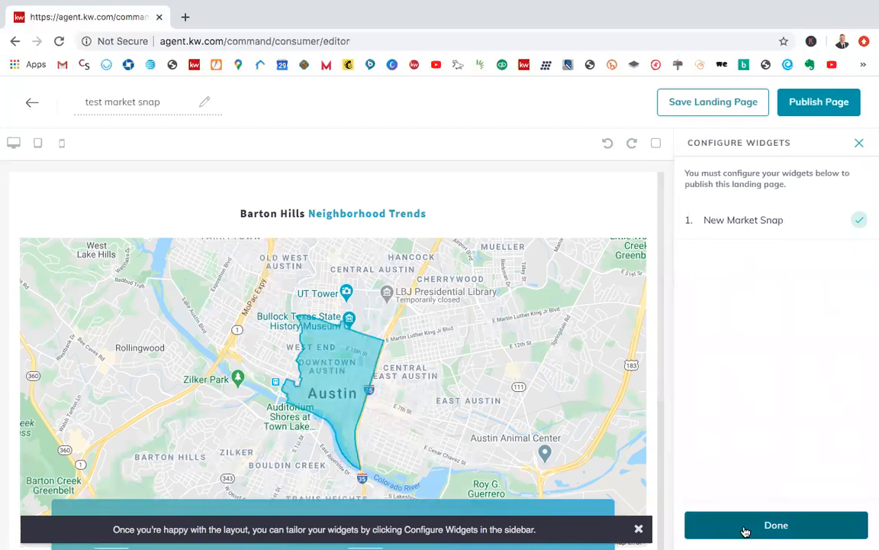
{"action": "left_click", "coordinate": [750, 530]}
{"action": "left_click", "coordinate": [722, 224]}
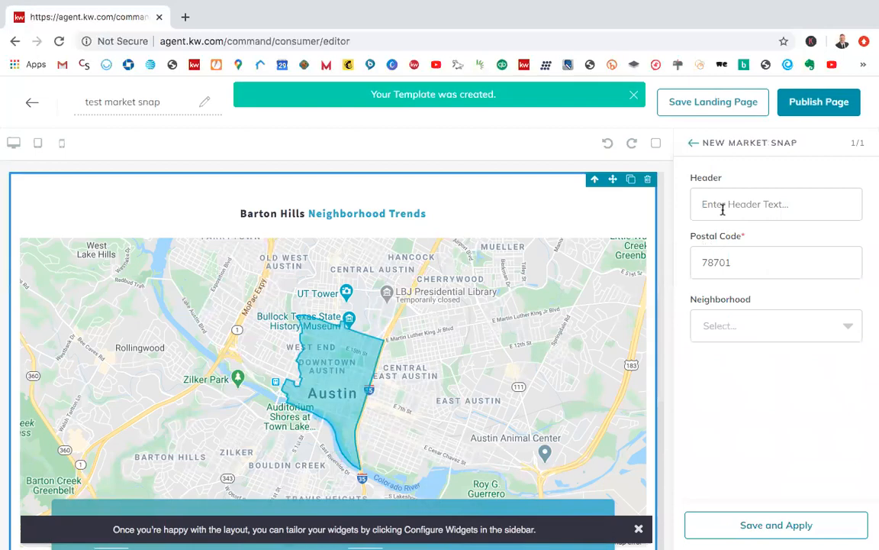
{"action": "double_click", "coordinate": [735, 262]}
{"action": "type", "text": "89052"}
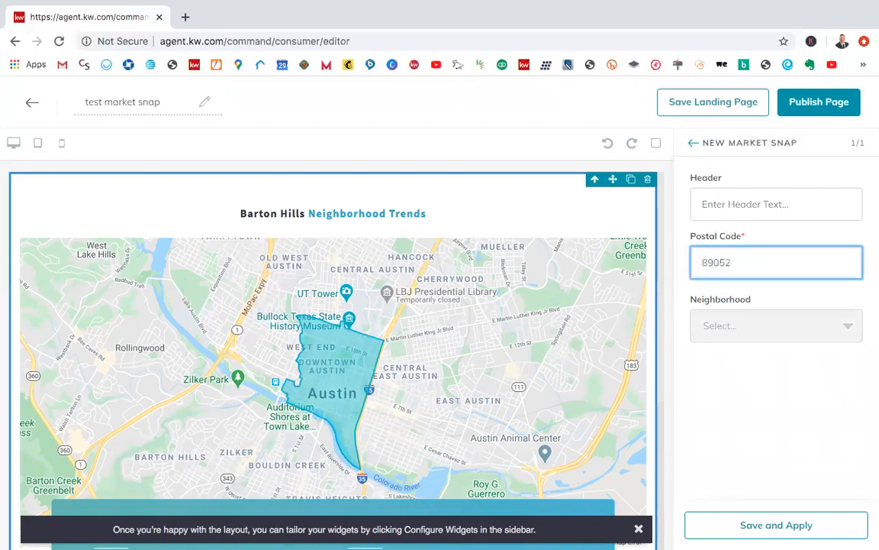
{"action": "left_click", "coordinate": [752, 390]}
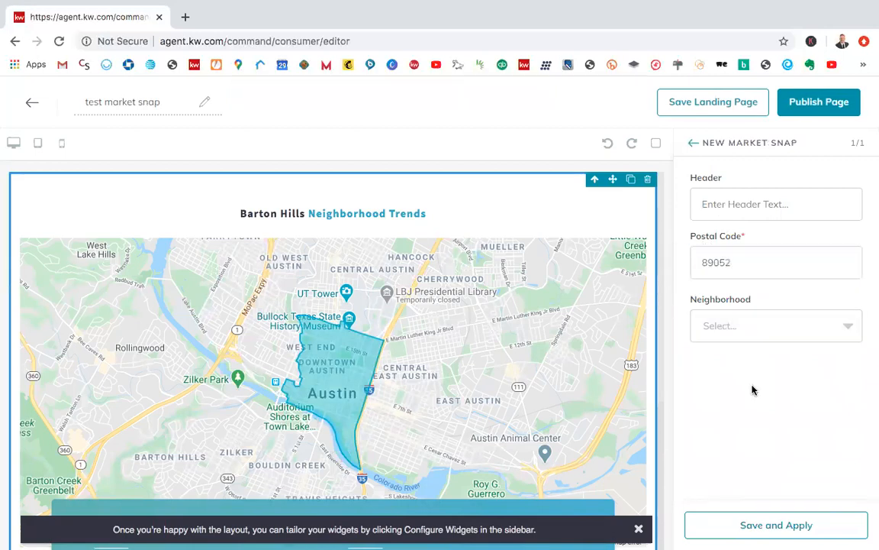
{"action": "left_click", "coordinate": [726, 323]}
{"action": "scroll", "coordinate": [770, 438], "scroll_direction": "down", "scroll_amount": 1}
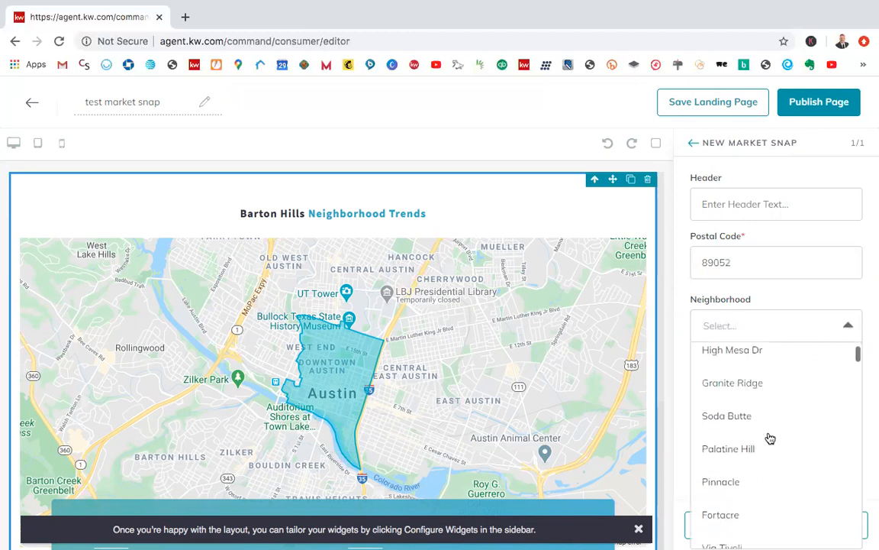
{"action": "scroll", "coordinate": [727, 502], "scroll_direction": "up", "scroll_amount": 1}
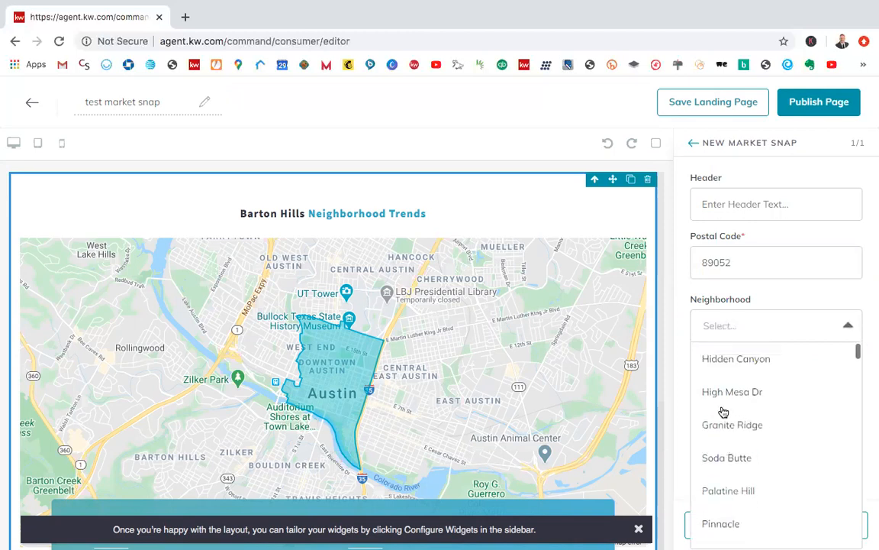
{"action": "left_click", "coordinate": [727, 364]}
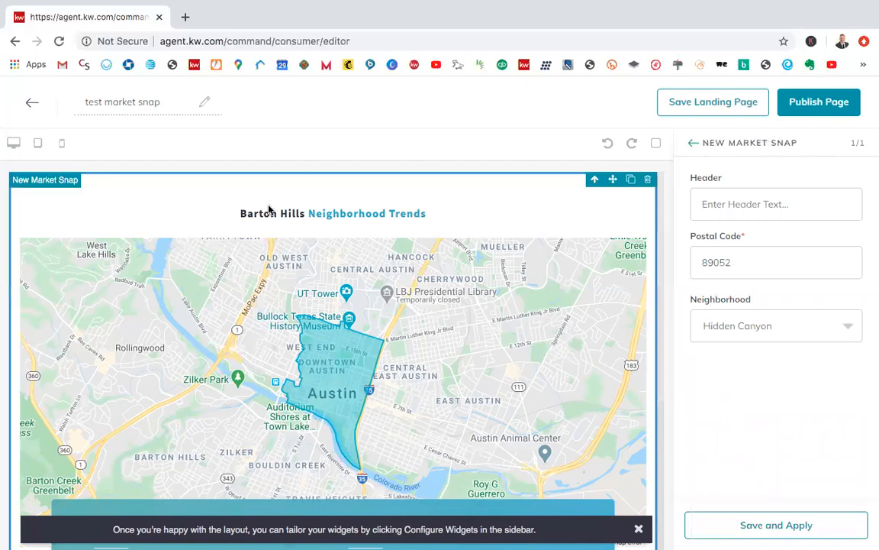
Step: Set the Market Snap header to "Hidden Canyon - Neighborhood Trends"
{"action": "left_click", "coordinate": [748, 204]}
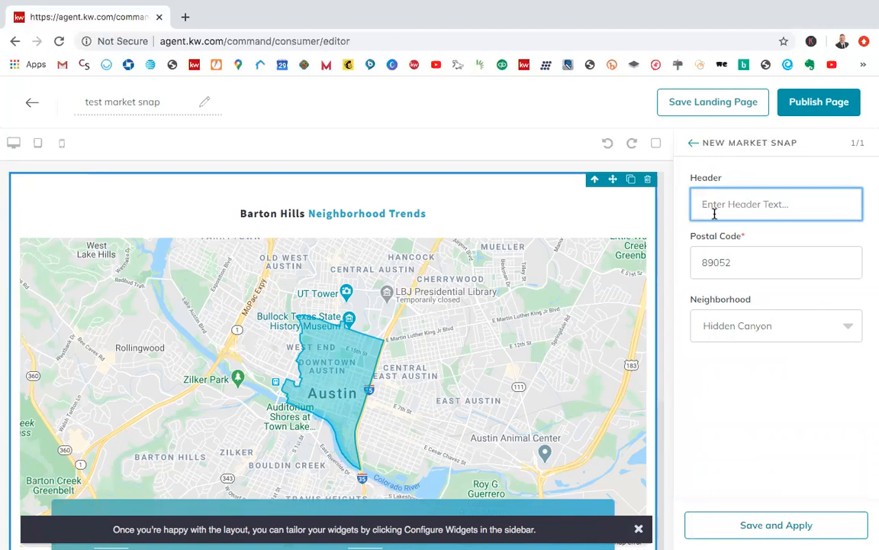
{"action": "type", "text": "Hidden Canyon Neigh"}
{"action": "key", "text": "BackSpace"}
{"action": "type", "text": "- Neighb"}
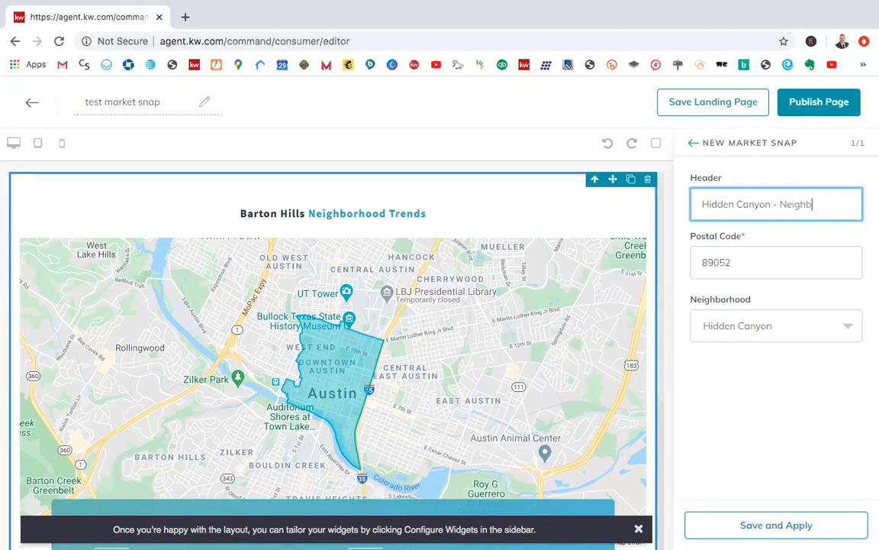
{"action": "type", "text": "orhood Trends"}
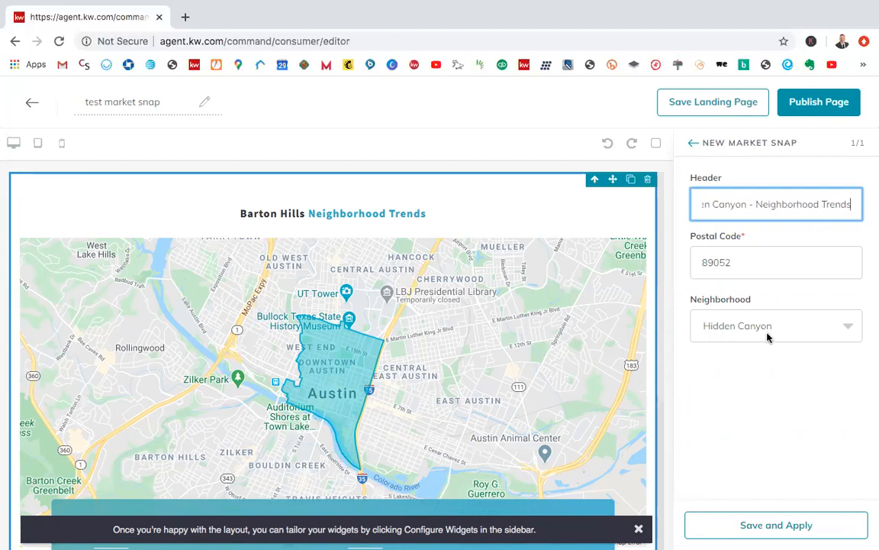
{"action": "left_click", "coordinate": [661, 345]}
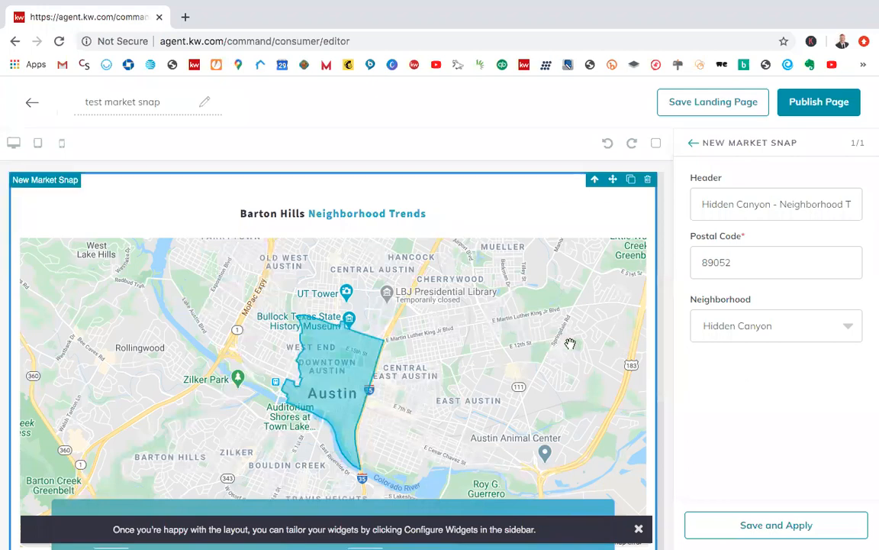
Step: Save and apply the Market Snap settings, and review the widget's map and active and sold statistics
{"action": "scroll", "coordinate": [572, 348], "scroll_direction": "down", "scroll_amount": 3}
{"action": "scroll", "coordinate": [630, 367], "scroll_direction": "down", "scroll_amount": 1}
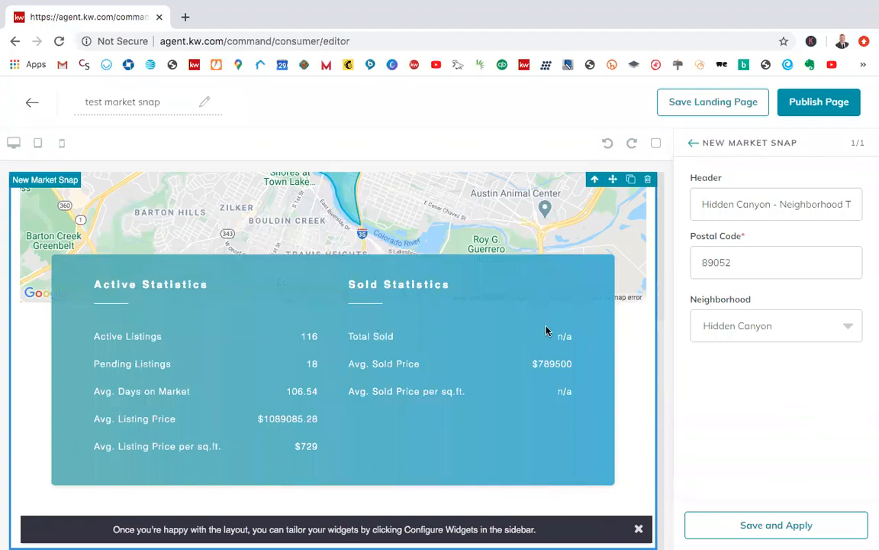
{"action": "scroll", "coordinate": [500, 346], "scroll_direction": "up", "scroll_amount": 5}
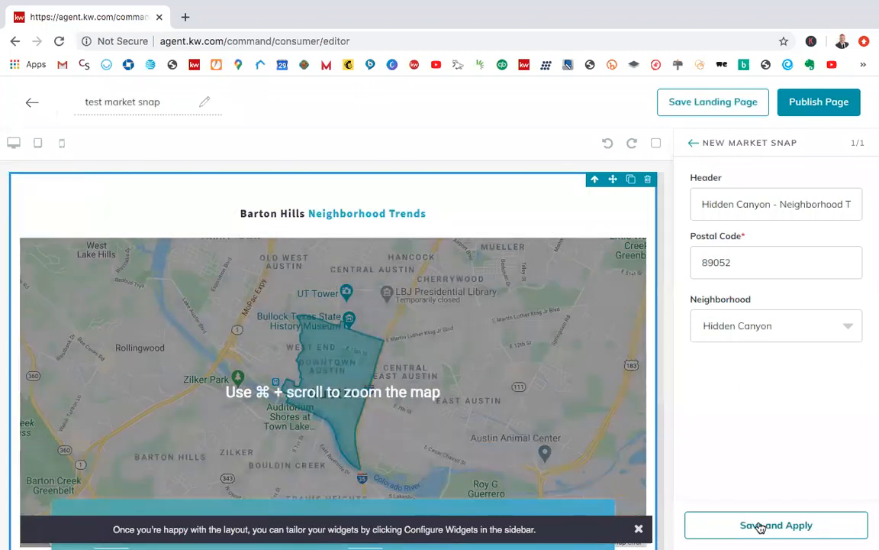
{"action": "left_click", "coordinate": [758, 525]}
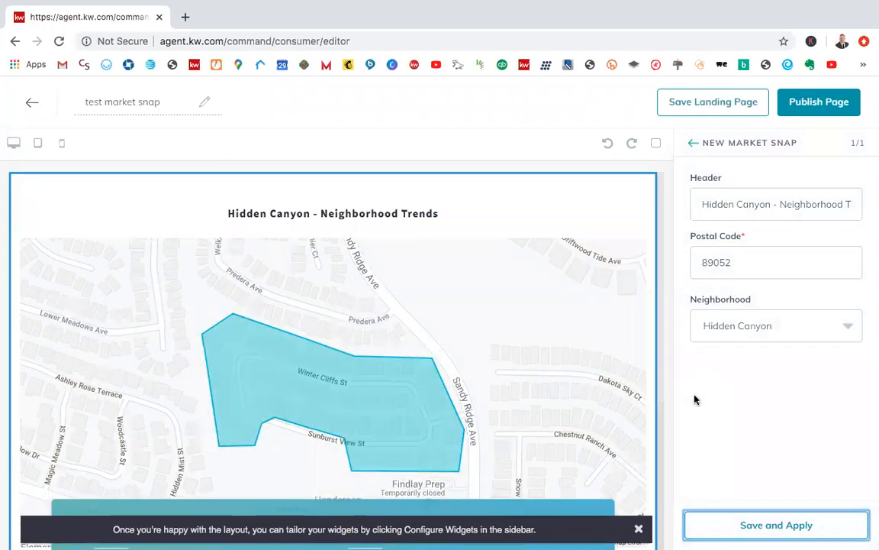
{"action": "scroll", "coordinate": [488, 339], "scroll_direction": "down", "scroll_amount": 2}
{"action": "scroll", "coordinate": [485, 357], "scroll_direction": "down", "scroll_amount": 4}
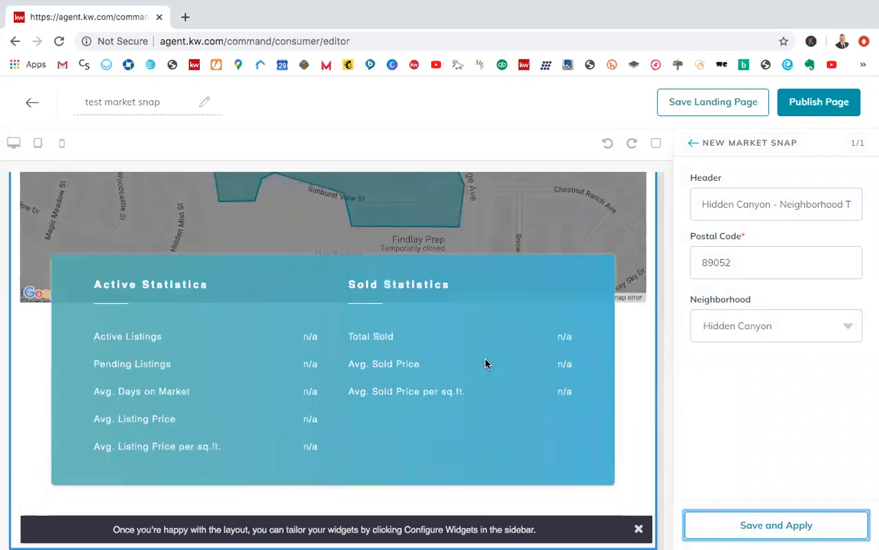
{"action": "scroll", "coordinate": [485, 358], "scroll_direction": "up", "scroll_amount": 5}
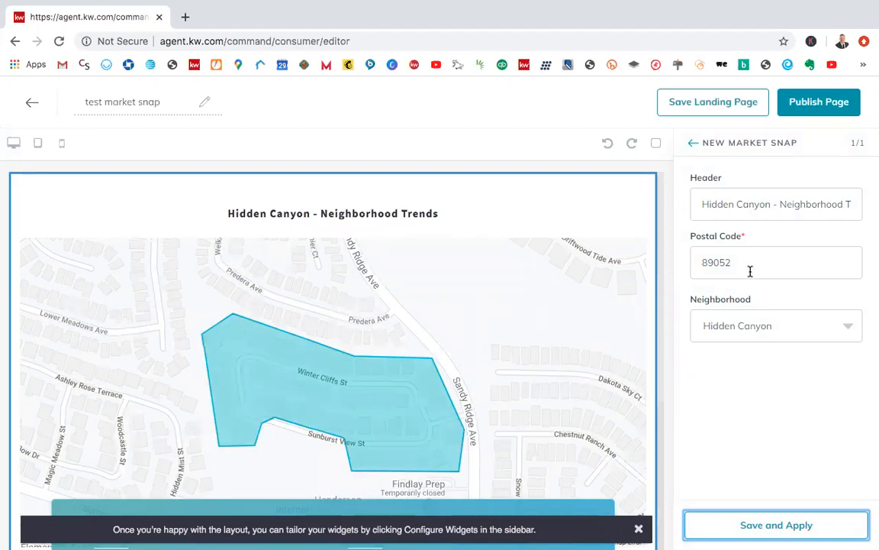
Step: Browse the neighborhood options offered for the postal code, keeping Hidden Canyon selected
{"action": "left_click", "coordinate": [772, 398]}
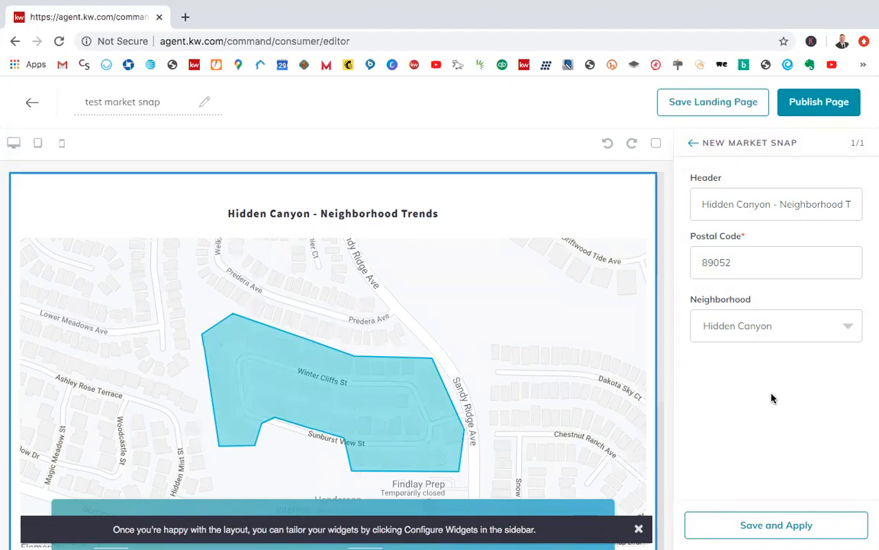
{"action": "left_click", "coordinate": [740, 335]}
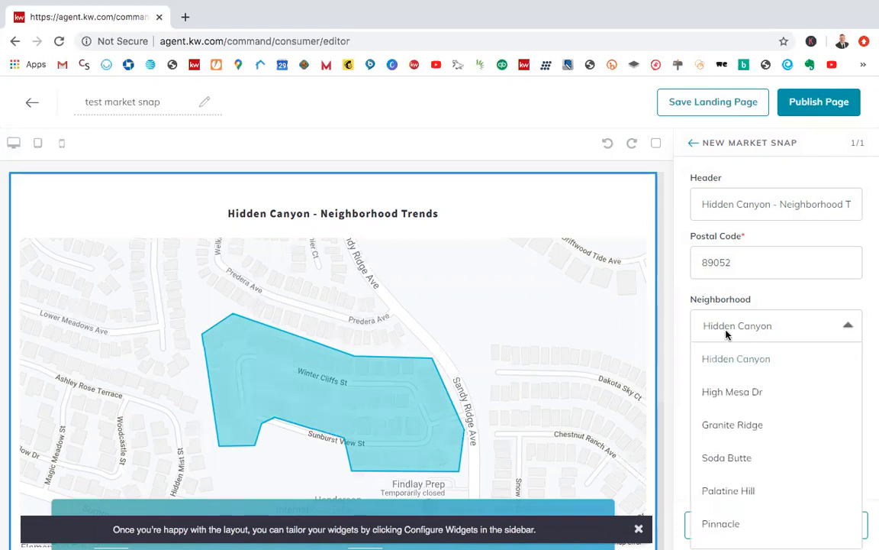
{"action": "left_click", "coordinate": [692, 302]}
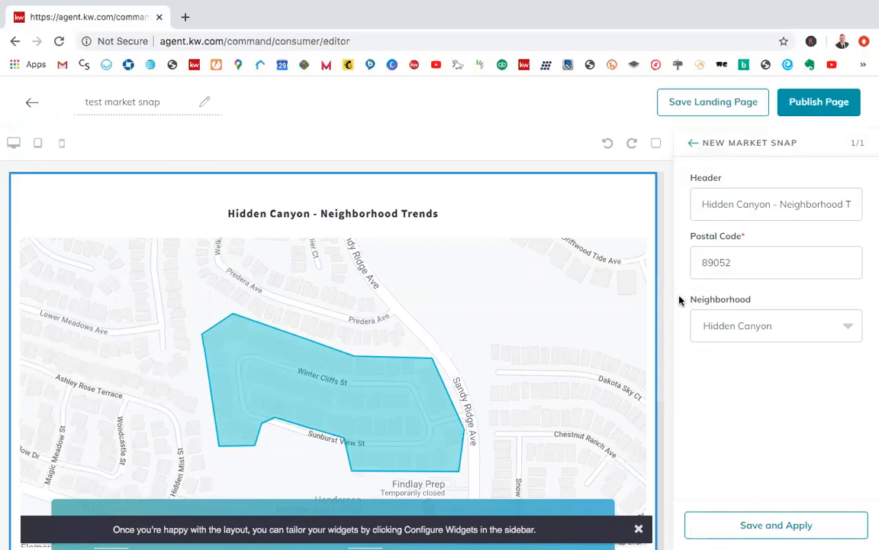
{"action": "left_click", "coordinate": [735, 326]}
{"action": "scroll", "coordinate": [735, 354], "scroll_direction": "down", "scroll_amount": 2}
{"action": "scroll", "coordinate": [736, 353], "scroll_direction": "up", "scroll_amount": 2}
{"action": "left_click", "coordinate": [759, 298]}
Step: Reapply the Market Snap settings and close the widget configuration to return to the block library
{"action": "left_click", "coordinate": [769, 530]}
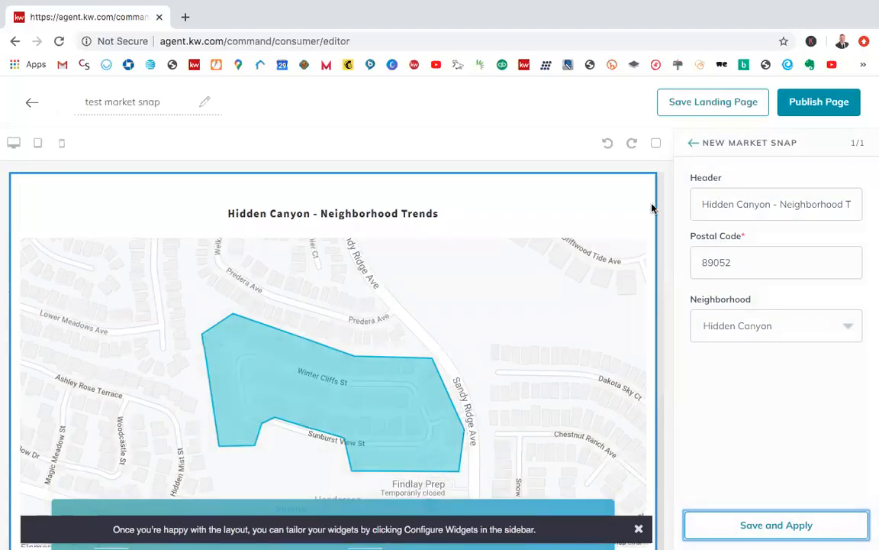
{"action": "left_click", "coordinate": [694, 142]}
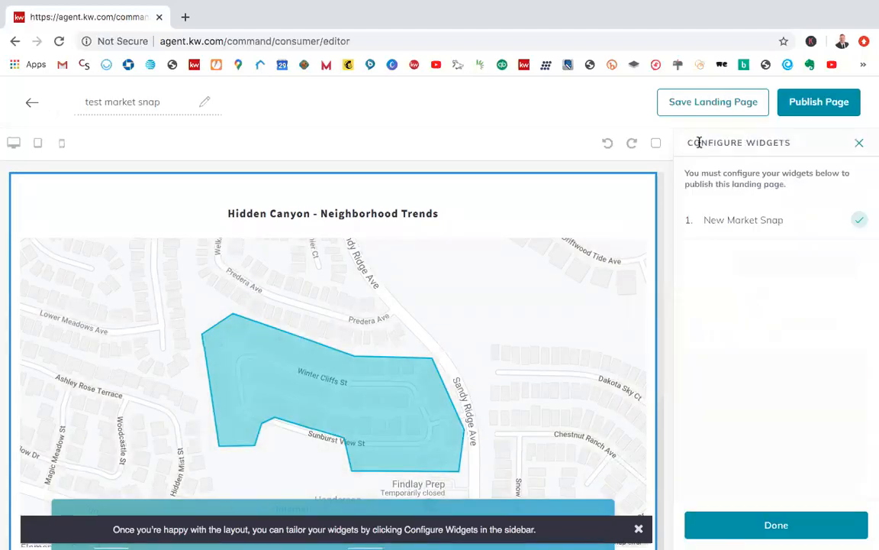
{"action": "left_click", "coordinate": [859, 144]}
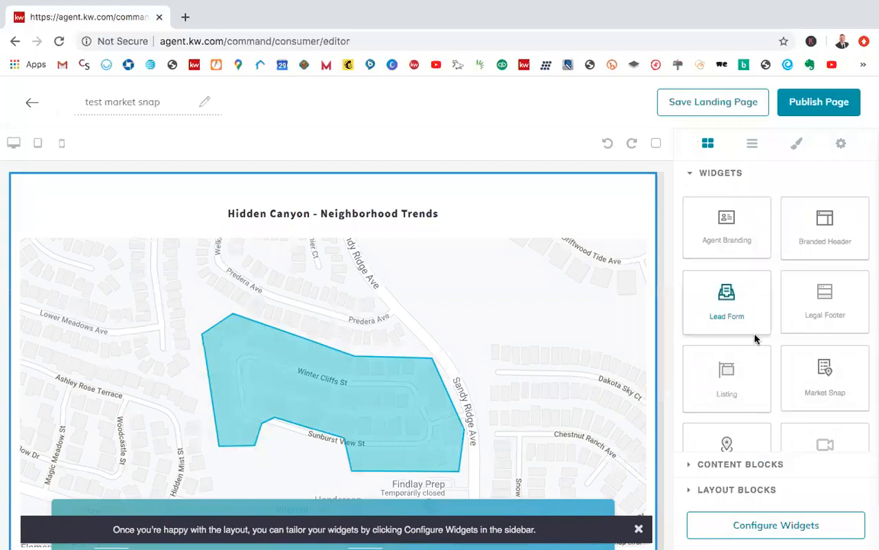
Step: Add the Button content block above the Market Snap widget and show the page's layer list
{"action": "left_click", "coordinate": [720, 465]}
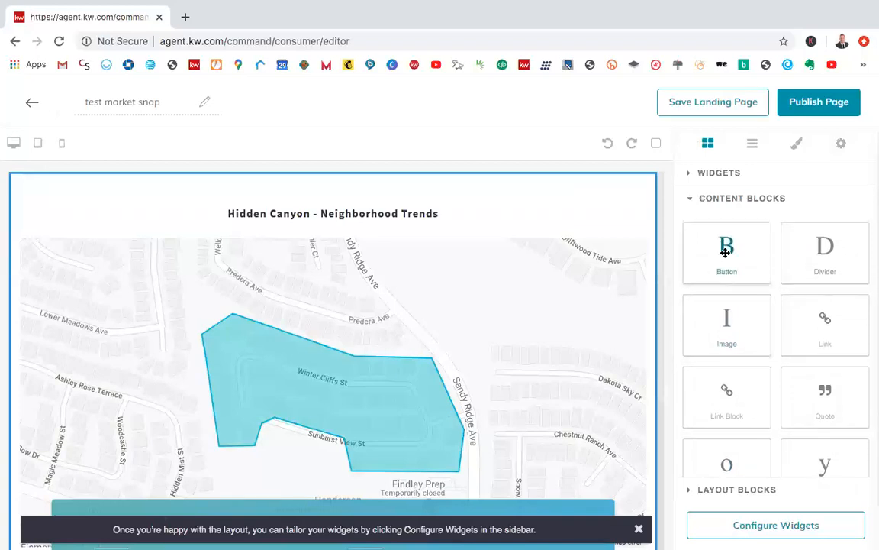
{"action": "left_click_drag", "start_coordinate": [725, 252], "coordinate": [555, 174]}
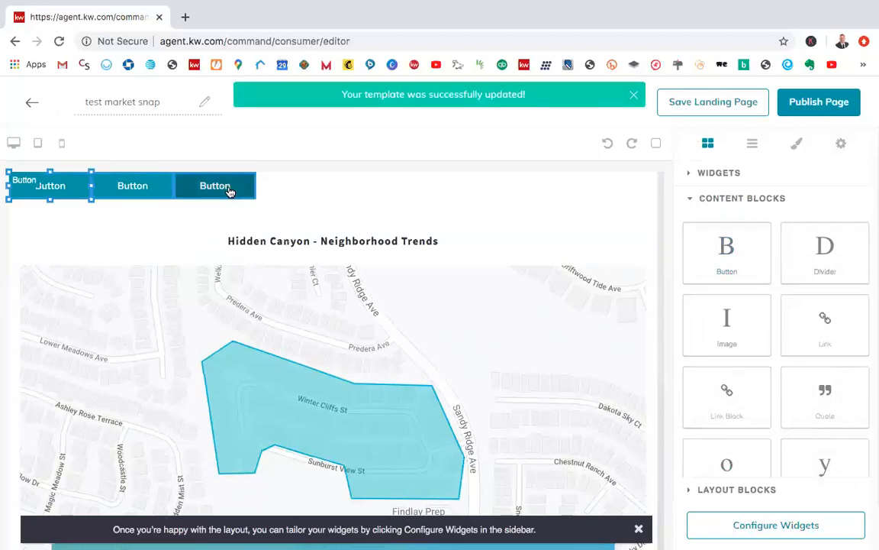
{"action": "left_click", "coordinate": [753, 147]}
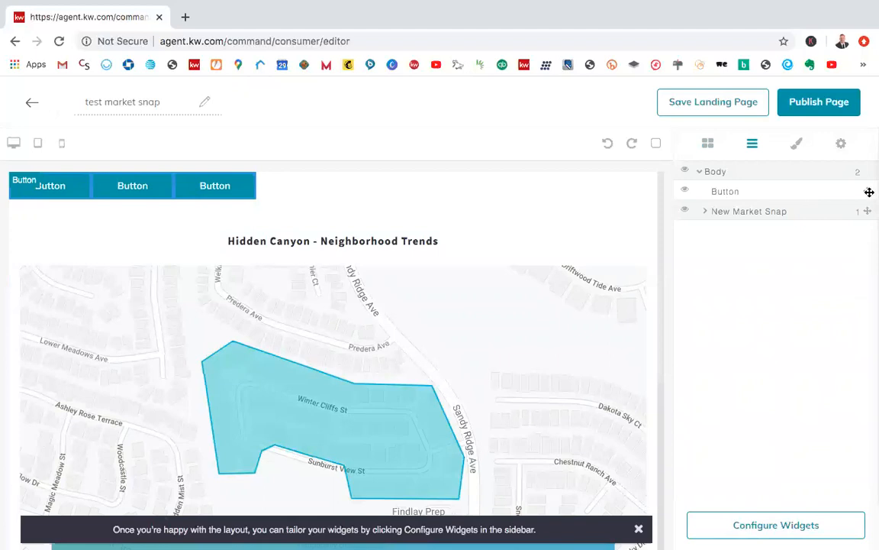
Step: Try to move the Button block below New Market Snap and delete the duplicate buttons at the start of the page
{"action": "left_click_drag", "start_coordinate": [864, 191], "coordinate": [866, 229]}
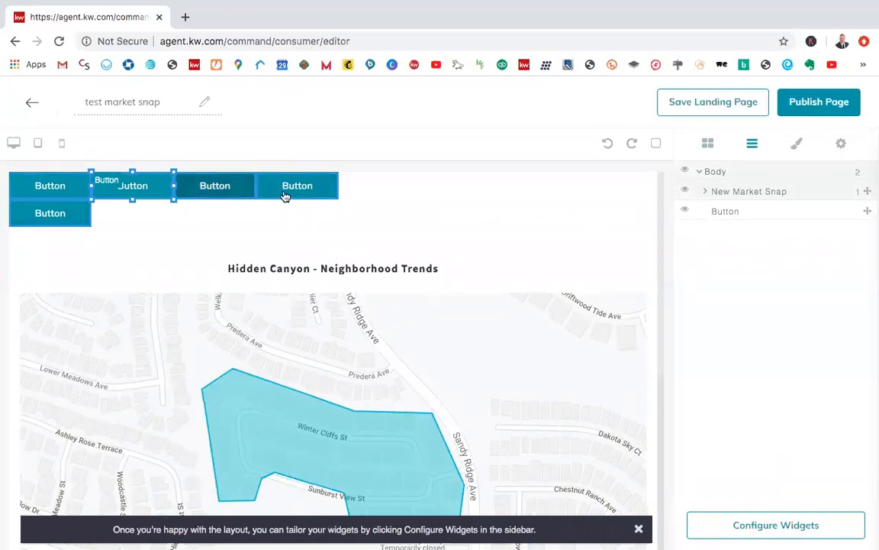
{"action": "left_click_drag", "start_coordinate": [235, 192], "coordinate": [255, 206]}
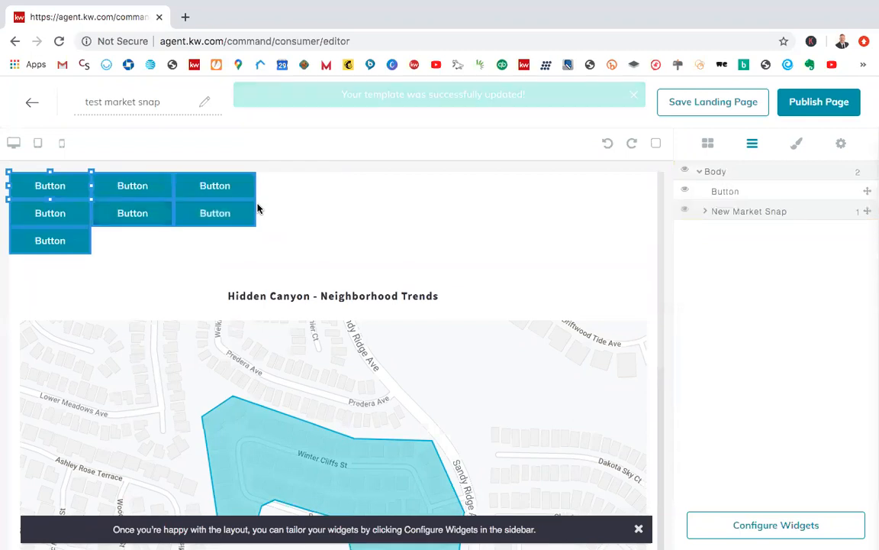
{"action": "key", "text": "Delete"}
{"action": "left_click", "coordinate": [65, 240]}
{"action": "key", "text": "Delete"}
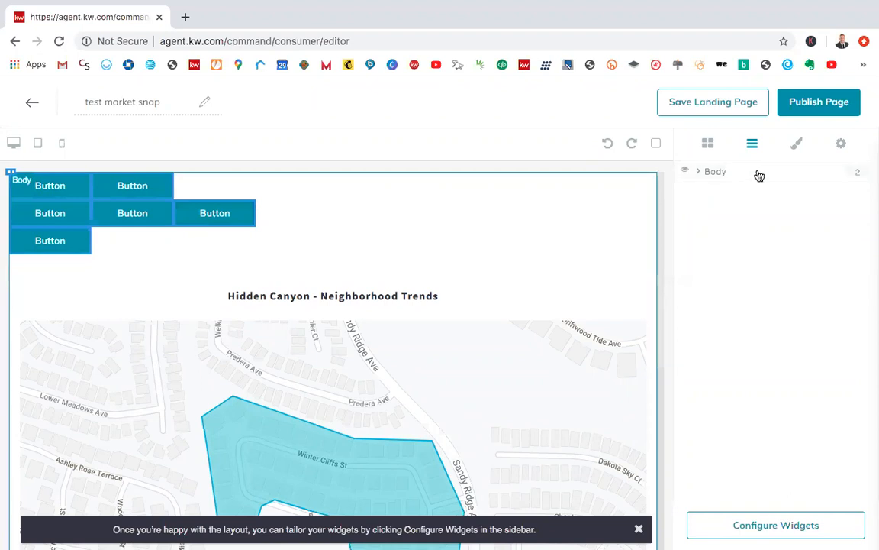
Step: Expand the Body and New Market Snap layers and try to rearrange the duplicate buttons on the canvas
{"action": "left_click", "coordinate": [700, 175]}
{"action": "left_click", "coordinate": [706, 192]}
{"action": "left_click", "coordinate": [712, 213]}
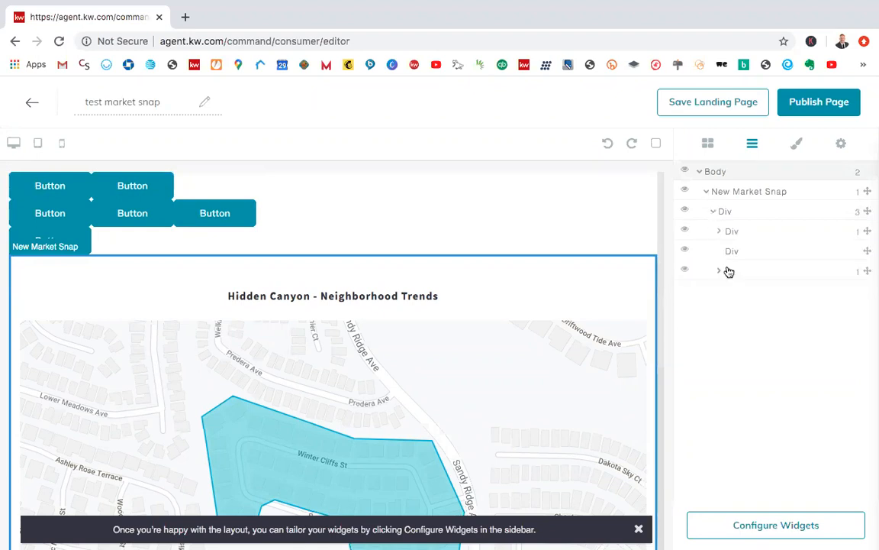
{"action": "mouse_move", "coordinate": [164, 217]}
{"action": "left_mouse_down"}
{"action": "mouse_move", "coordinate": [207, 209]}
{"action": "mouse_move", "coordinate": [170, 216]}
{"action": "left_mouse_up"}
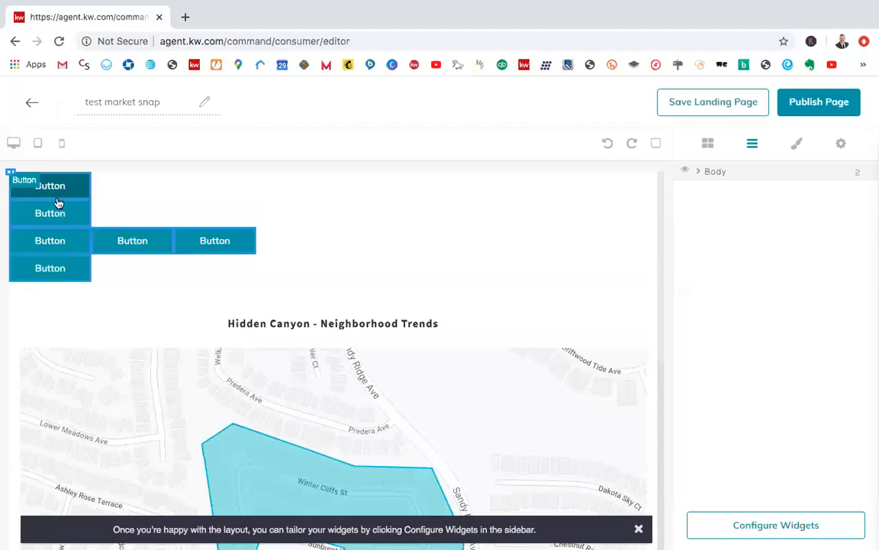
{"action": "left_click", "coordinate": [11, 172]}
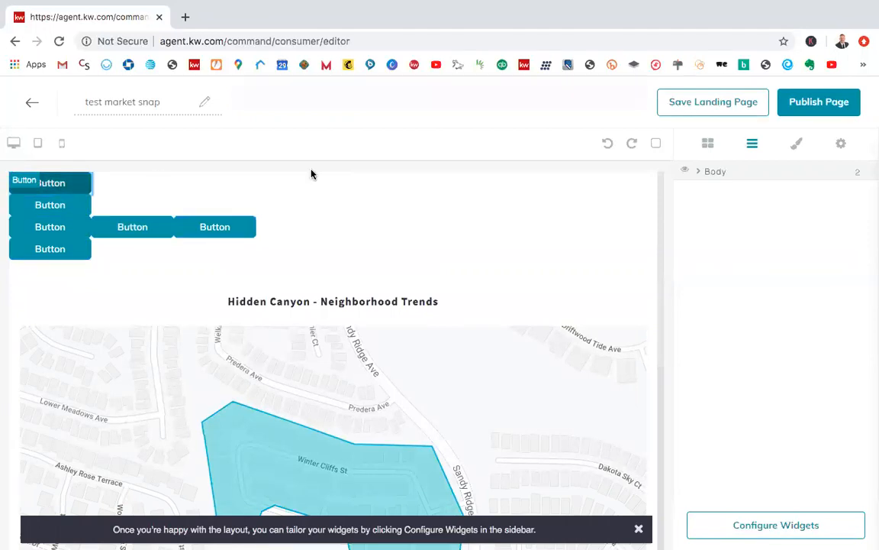
Step: Look through the style manager, component settings, content blocks and page layers for a way to manage the duplicate buttons
{"action": "left_click", "coordinate": [797, 144]}
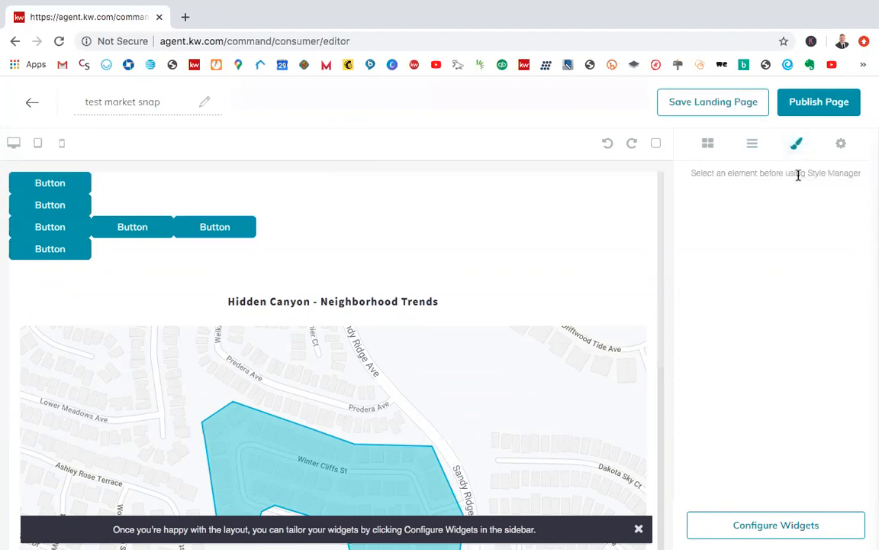
{"action": "left_click", "coordinate": [841, 144]}
{"action": "left_click", "coordinate": [751, 146]}
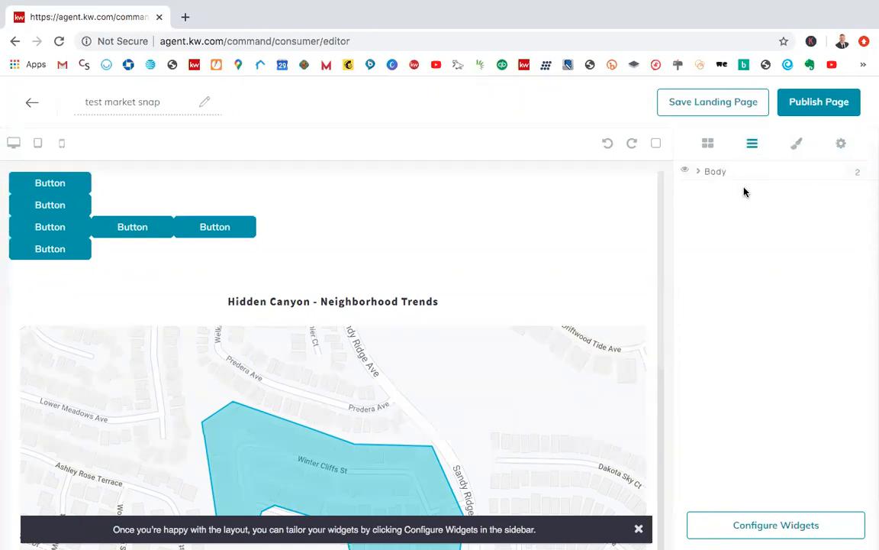
{"action": "left_click", "coordinate": [707, 143]}
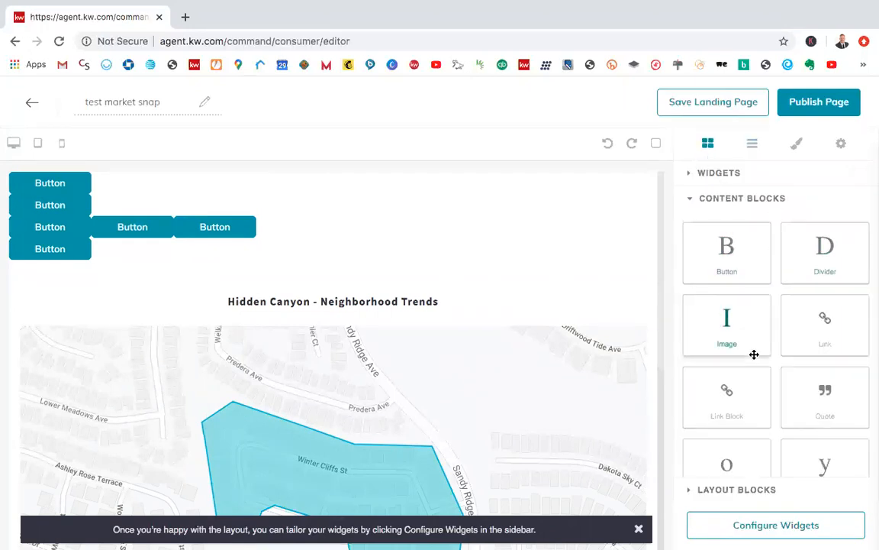
{"action": "scroll", "coordinate": [748, 282], "scroll_direction": "down", "scroll_amount": 1}
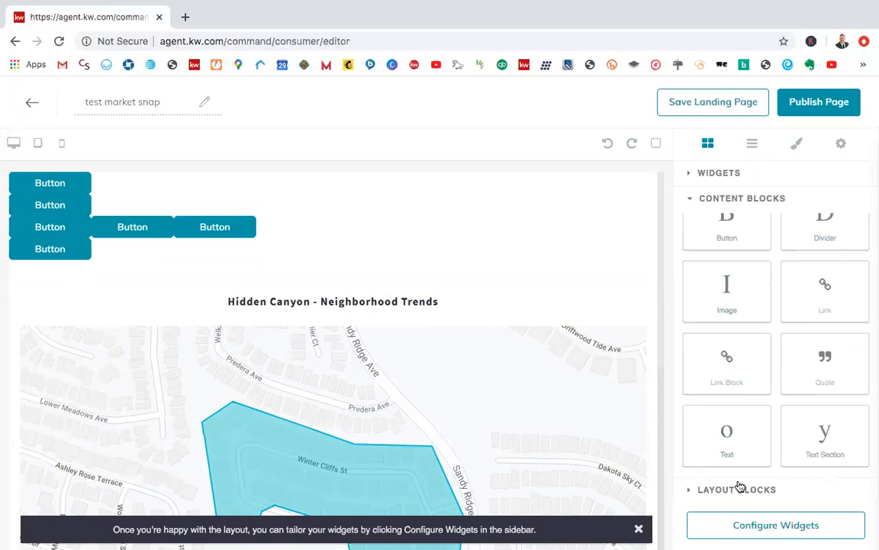
{"action": "scroll", "coordinate": [729, 300], "scroll_direction": "up", "scroll_amount": 1}
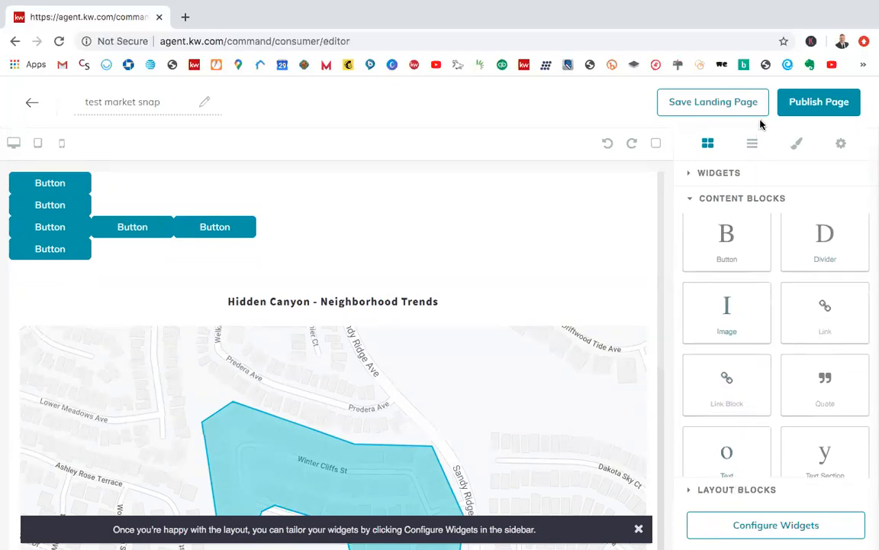
{"action": "left_click", "coordinate": [753, 146]}
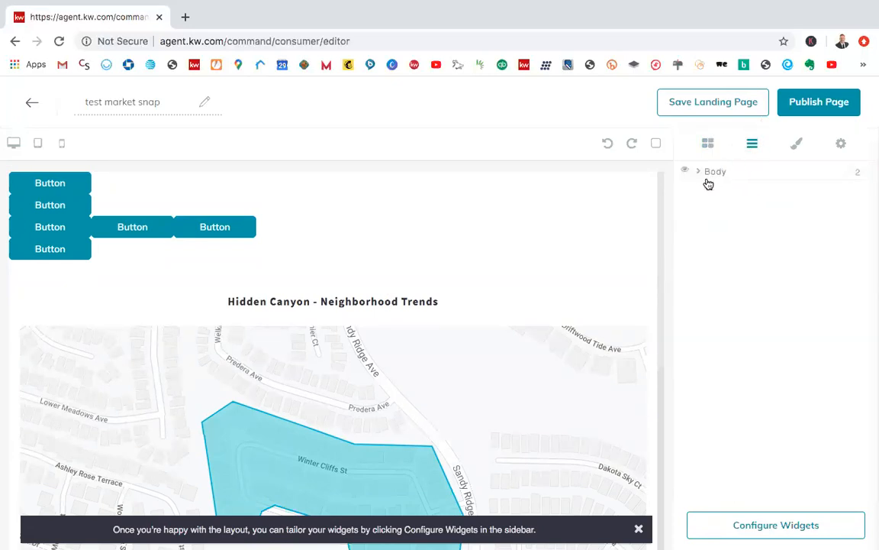
{"action": "left_click", "coordinate": [697, 175]}
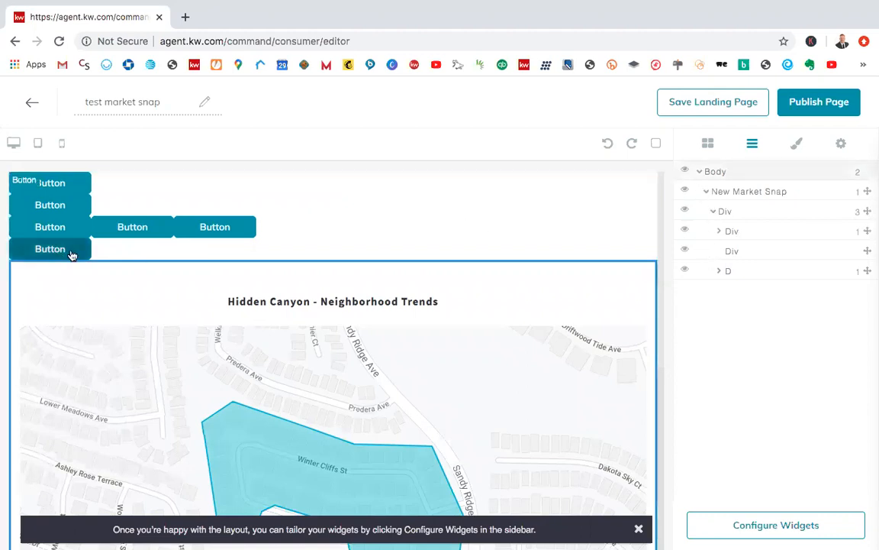
Step: Inspect the Market Snap element's Dimension and Typography styles and its component settings
{"action": "left_click", "coordinate": [796, 148]}
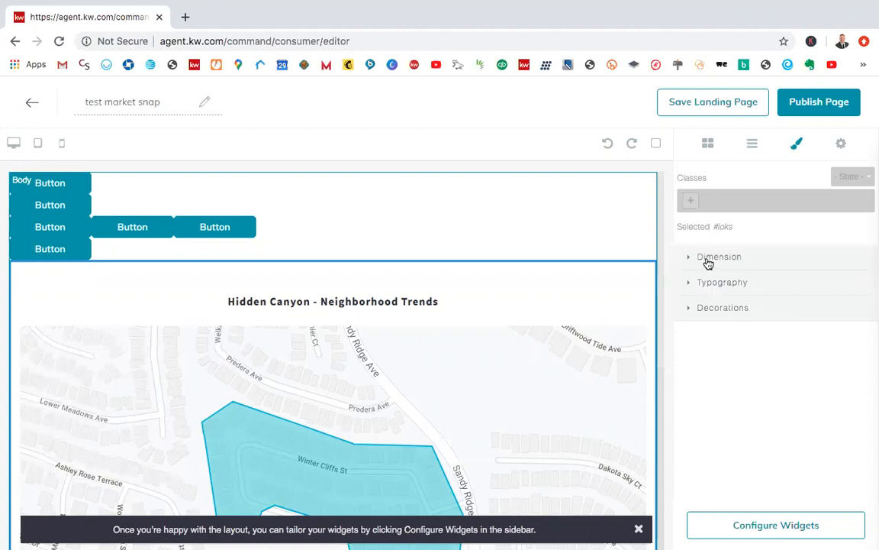
{"action": "left_click", "coordinate": [709, 262]}
{"action": "left_click", "coordinate": [703, 263]}
{"action": "left_click", "coordinate": [706, 287]}
{"action": "left_click", "coordinate": [706, 287]}
{"action": "left_click", "coordinate": [840, 146]}
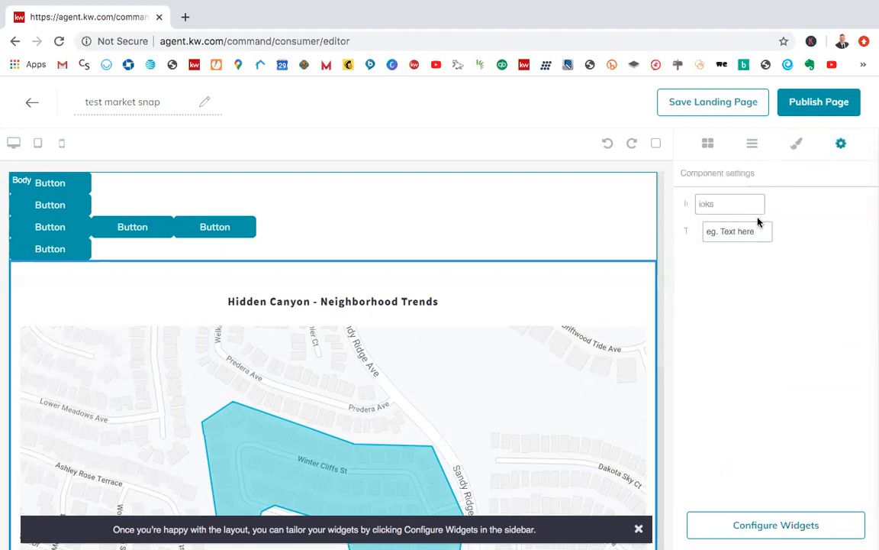
{"action": "left_click", "coordinate": [752, 147]}
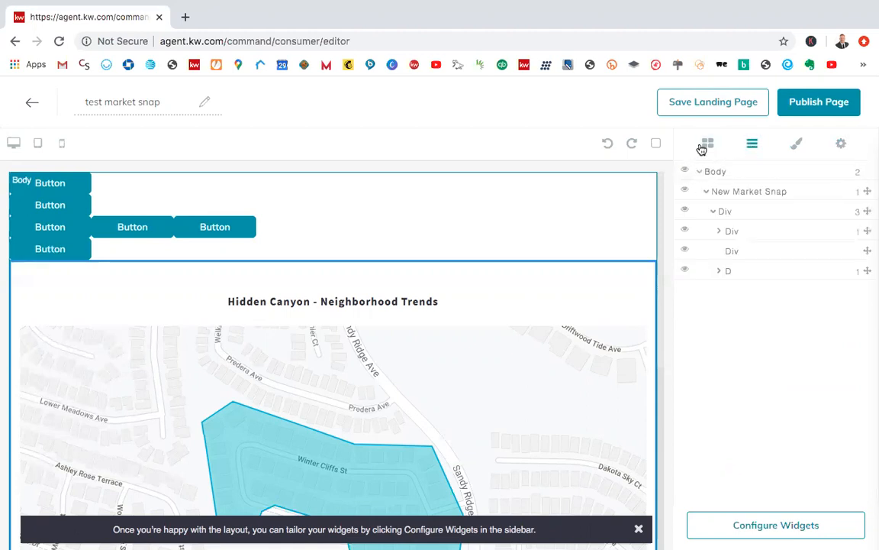
Step: Leave the test market snap page without saving its changes and return to the landing page list
{"action": "left_click", "coordinate": [65, 222]}
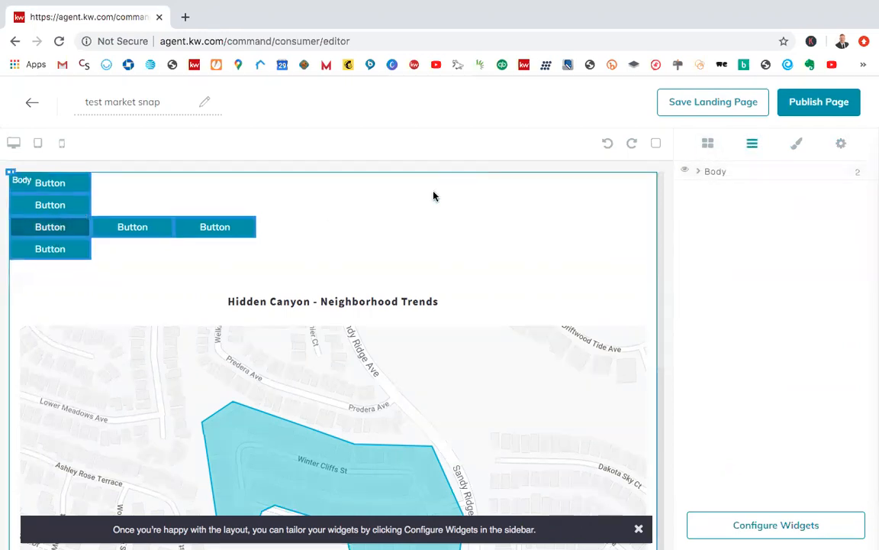
{"action": "left_click", "coordinate": [31, 102]}
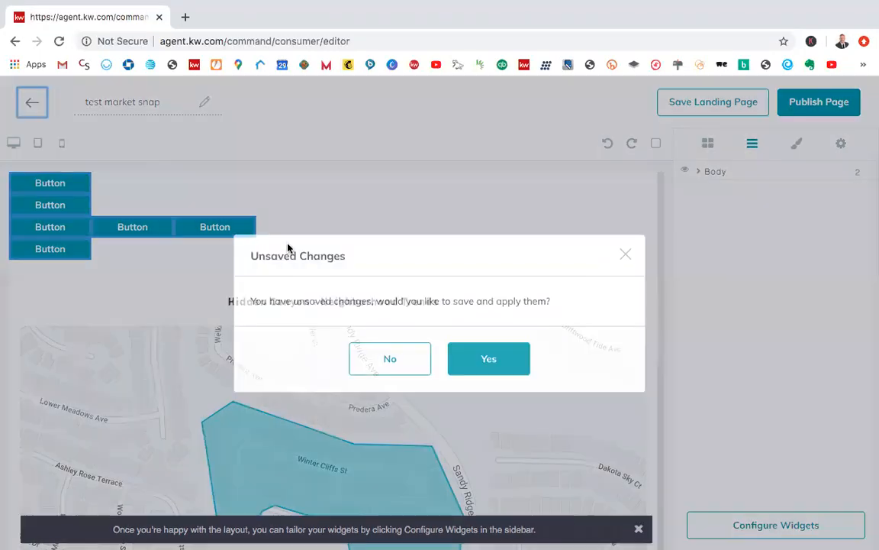
{"action": "left_click", "coordinate": [390, 364]}
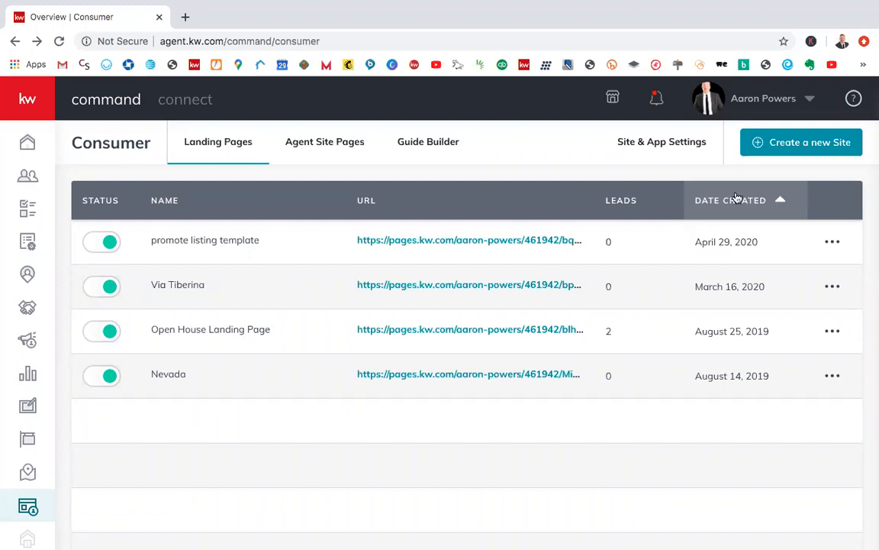
Step: Create a new standalone landing page and name it "open house test"
{"action": "left_click", "coordinate": [779, 153]}
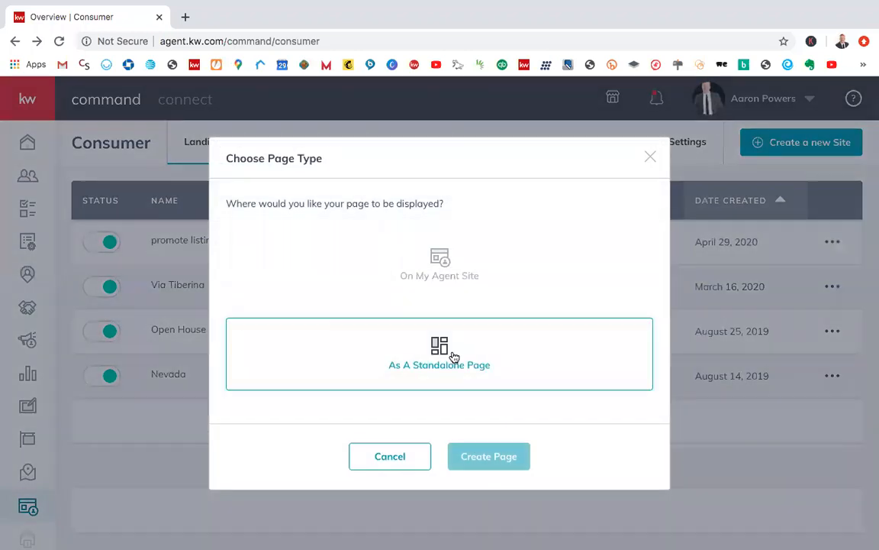
{"action": "left_click", "coordinate": [451, 358]}
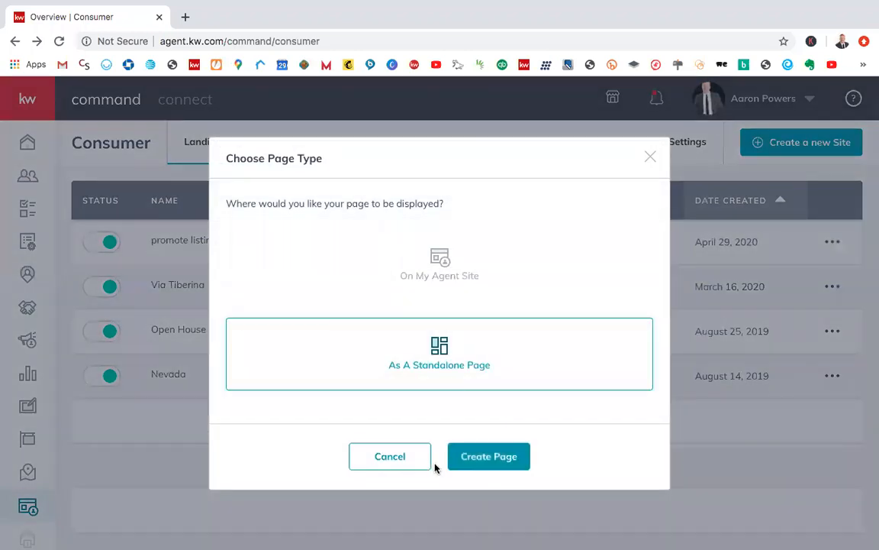
{"action": "left_click", "coordinate": [483, 456]}
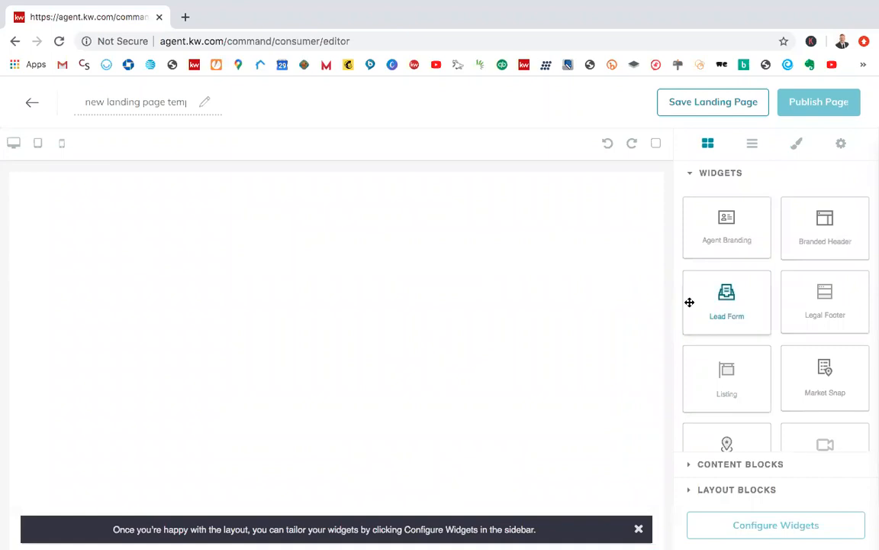
{"action": "left_click", "coordinate": [164, 101]}
{"action": "type", "text": "open "}
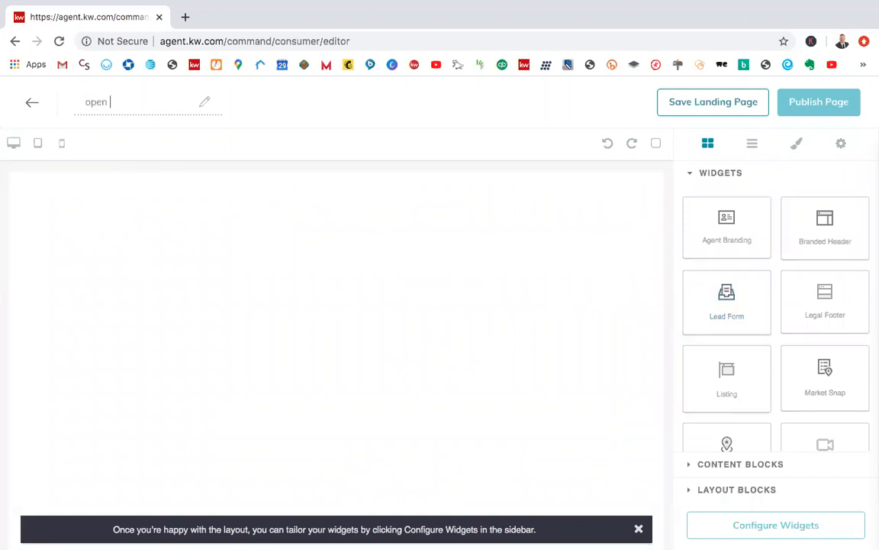
{"action": "type", "text": "house test"}
Step: Add the Lead Form widget to the blank page and dismiss the widget configuration tip
{"action": "left_click_drag", "start_coordinate": [726, 302], "coordinate": [456, 278]}
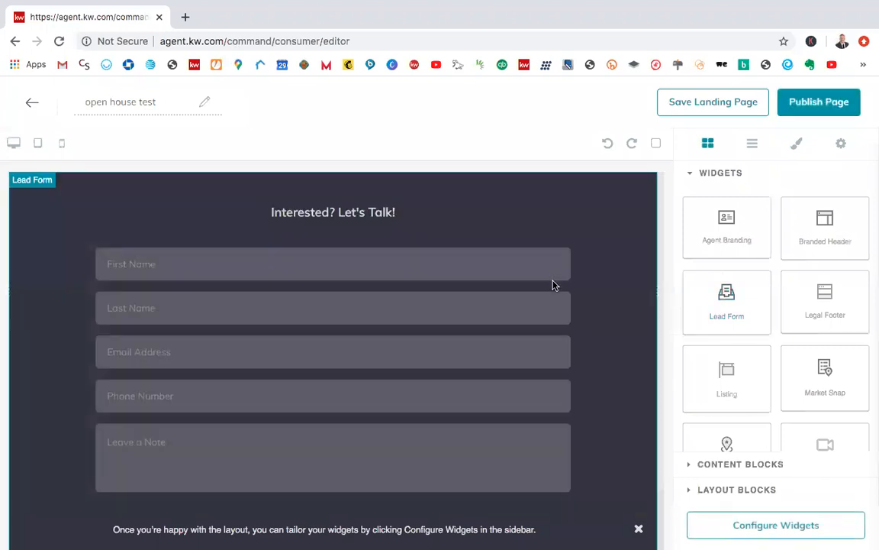
{"action": "scroll", "coordinate": [609, 304], "scroll_direction": "down", "scroll_amount": 1}
{"action": "scroll", "coordinate": [609, 305], "scroll_direction": "down", "scroll_amount": 1}
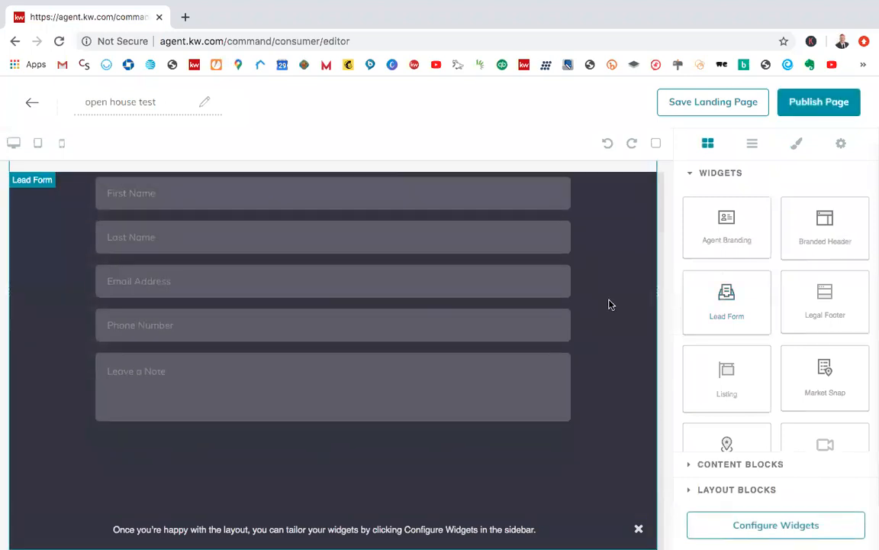
{"action": "left_click", "coordinate": [639, 529]}
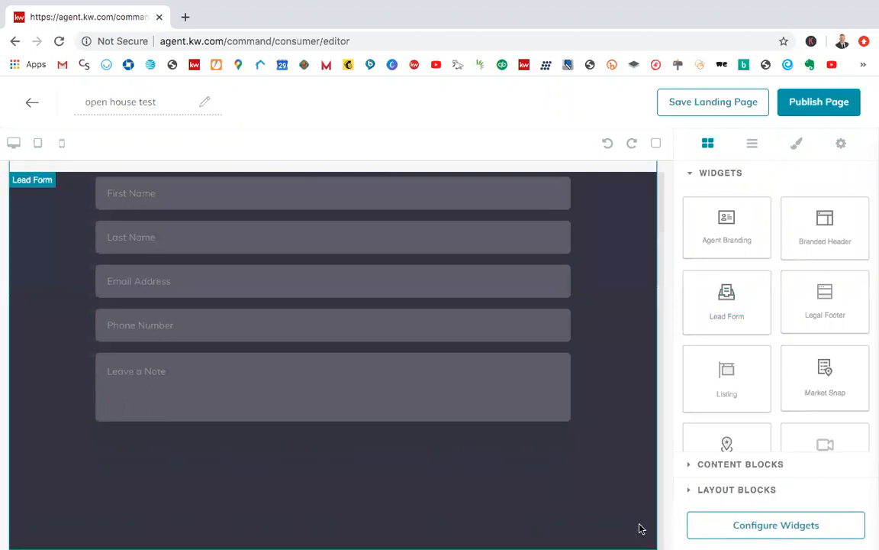
{"action": "scroll", "coordinate": [736, 355], "scroll_direction": "down", "scroll_amount": 1}
{"action": "scroll", "coordinate": [713, 343], "scroll_direction": "up", "scroll_amount": 1}
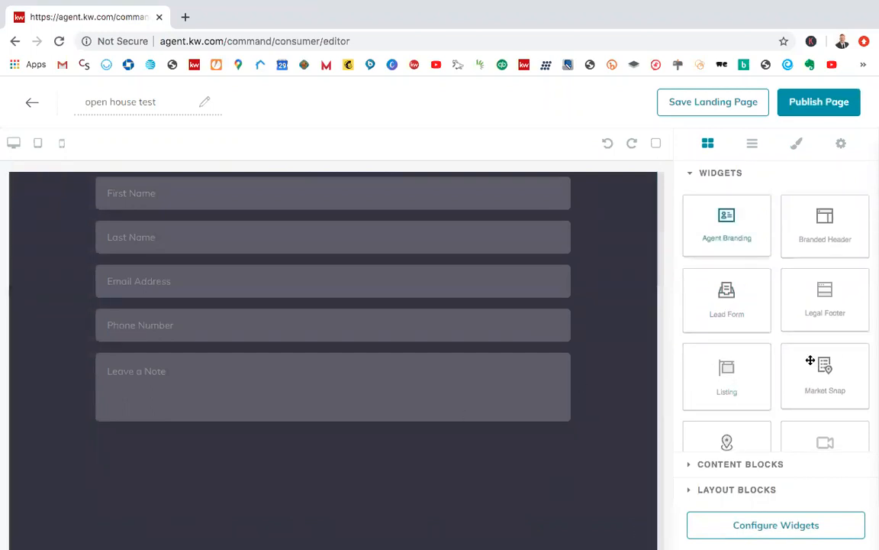
Step: Add the Listing widget below the Lead Form, review the page layout and open the widget configuration
{"action": "scroll", "coordinate": [813, 375], "scroll_direction": "down", "scroll_amount": 1}
{"action": "scroll", "coordinate": [813, 375], "scroll_direction": "down", "scroll_amount": 4}
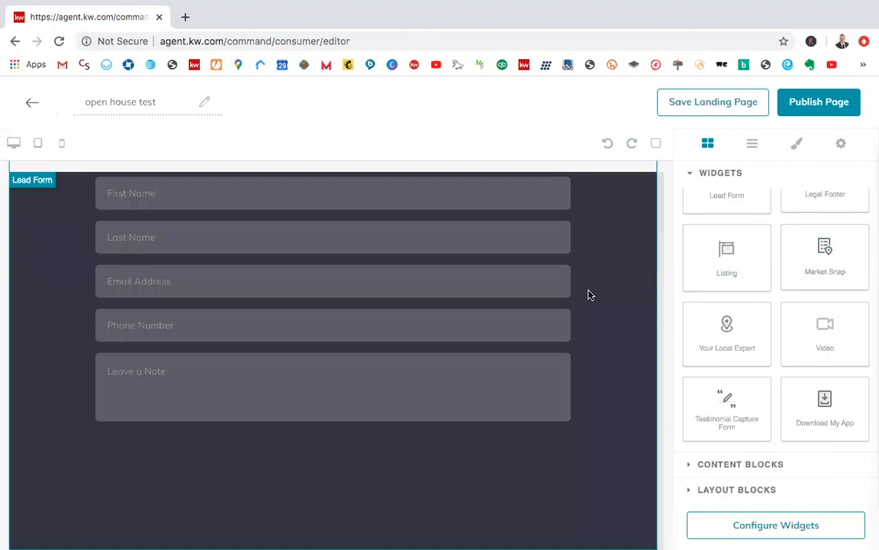
{"action": "left_click_drag", "start_coordinate": [513, 370], "coordinate": [442, 426]}
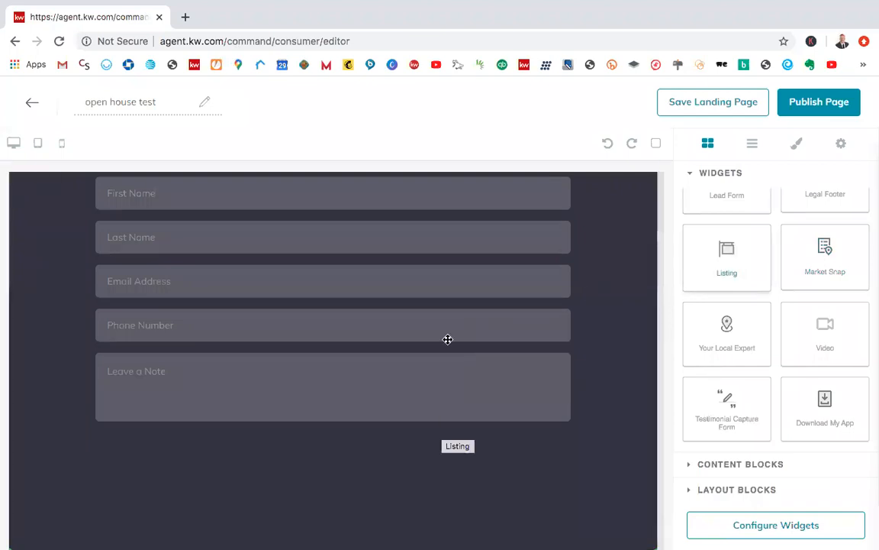
{"action": "scroll", "coordinate": [447, 398], "scroll_direction": "up", "scroll_amount": 1}
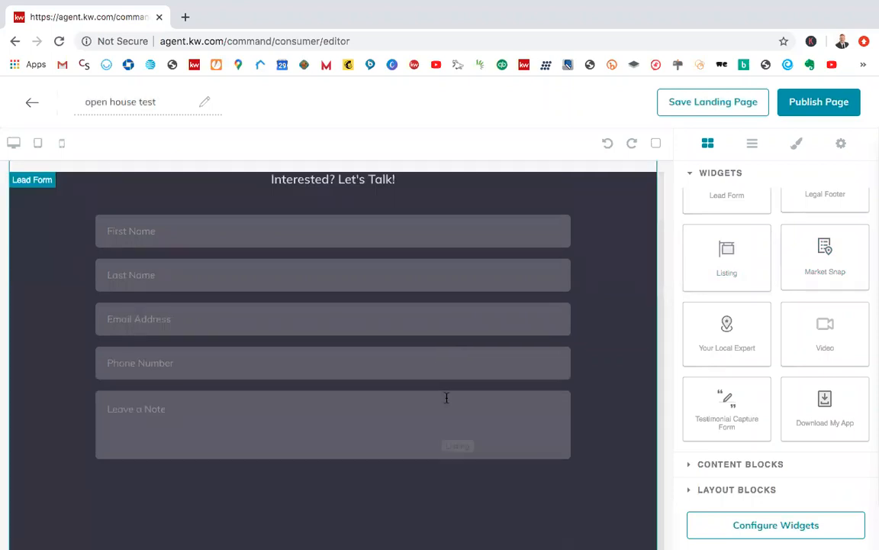
{"action": "scroll", "coordinate": [446, 398], "scroll_direction": "down", "scroll_amount": 2}
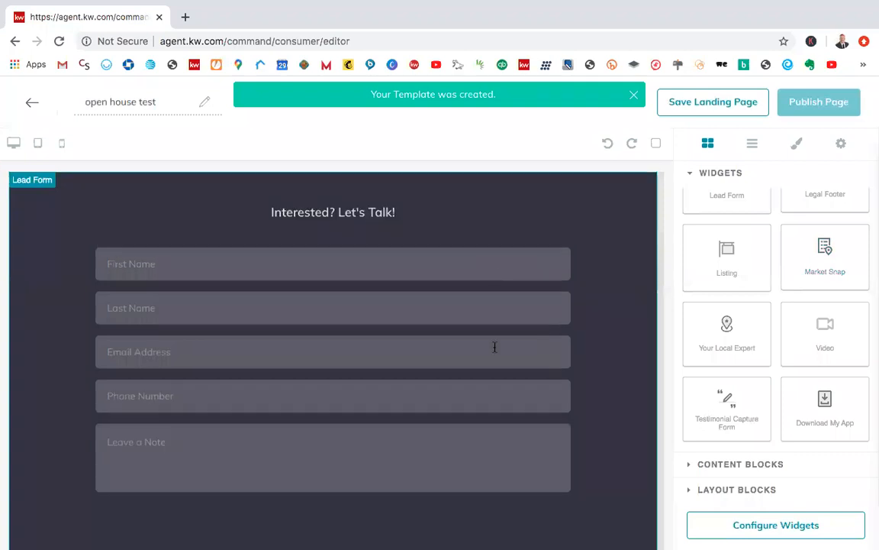
{"action": "scroll", "coordinate": [495, 347], "scroll_direction": "down", "scroll_amount": 2}
{"action": "scroll", "coordinate": [495, 351], "scroll_direction": "down", "scroll_amount": 6}
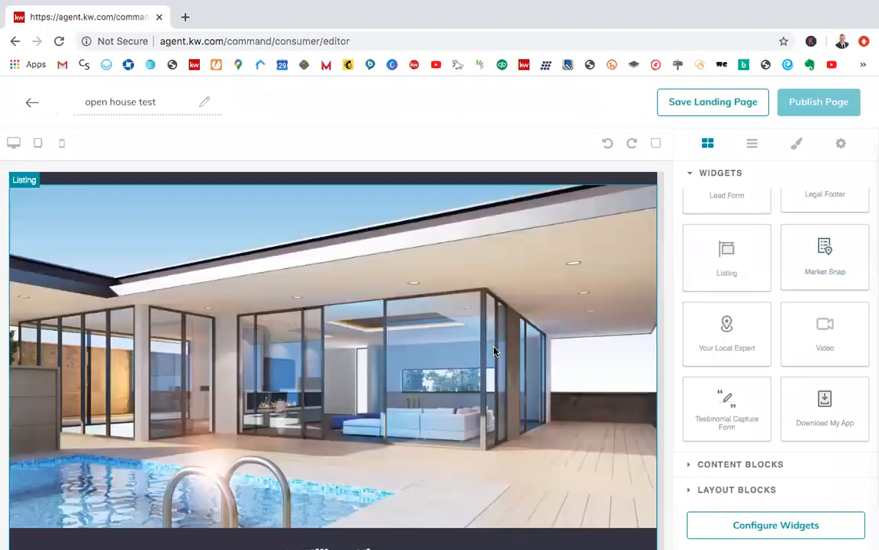
{"action": "scroll", "coordinate": [493, 351], "scroll_direction": "down", "scroll_amount": 3}
{"action": "scroll", "coordinate": [494, 350], "scroll_direction": "up", "scroll_amount": 6}
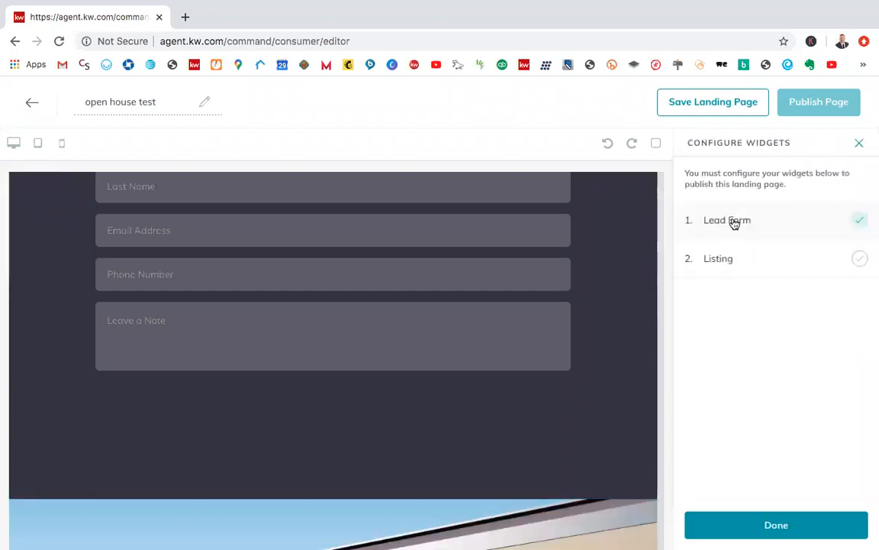
Step: Set the Lead Form header text to "Welcome! Please sign in :)" and apply it to the page
{"action": "left_click", "coordinate": [729, 220]}
{"action": "triple_click", "coordinate": [767, 198]}
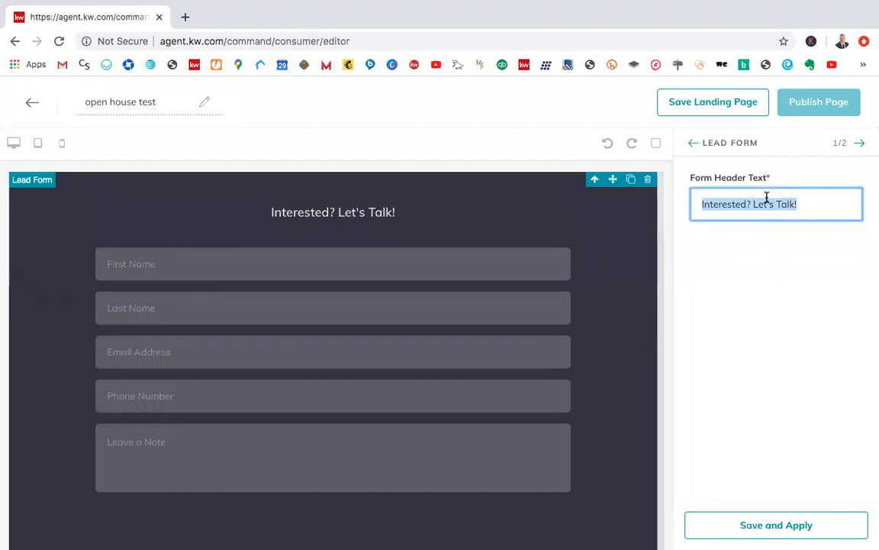
{"action": "type", "text": "Wel"}
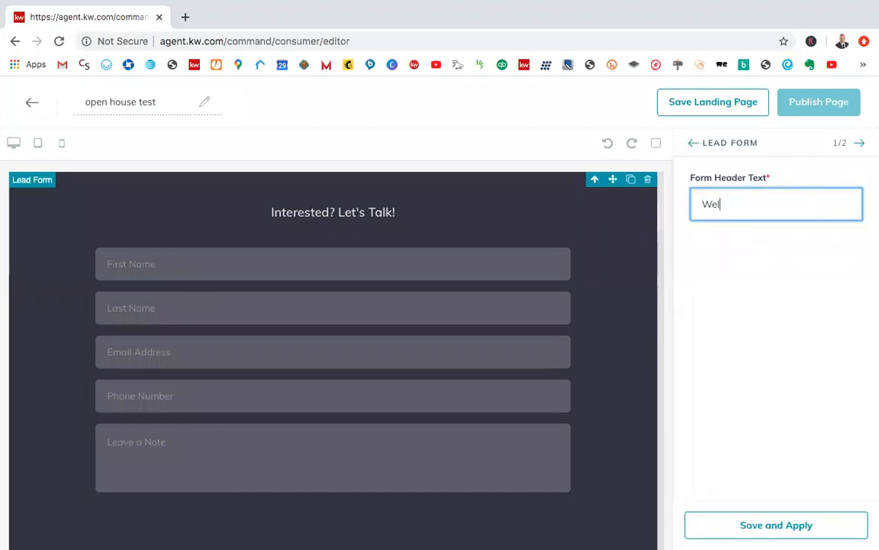
{"action": "type", "text": "come! PLea"}
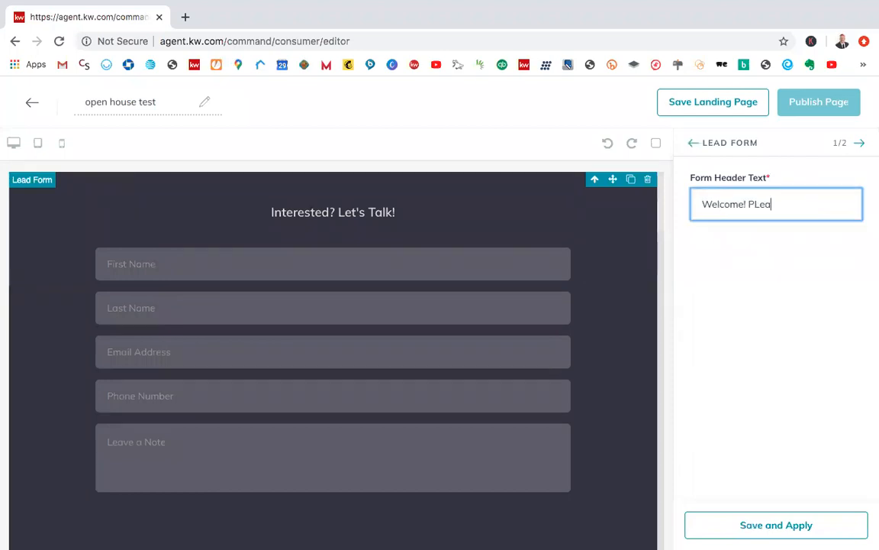
{"action": "type", "text": "ase sign in :)"}
{"action": "left_click", "coordinate": [772, 473]}
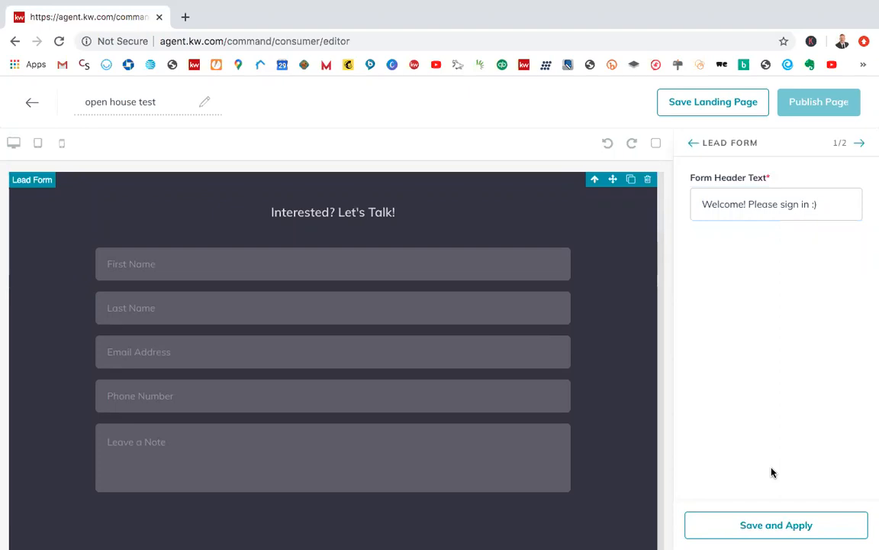
{"action": "left_click", "coordinate": [773, 526]}
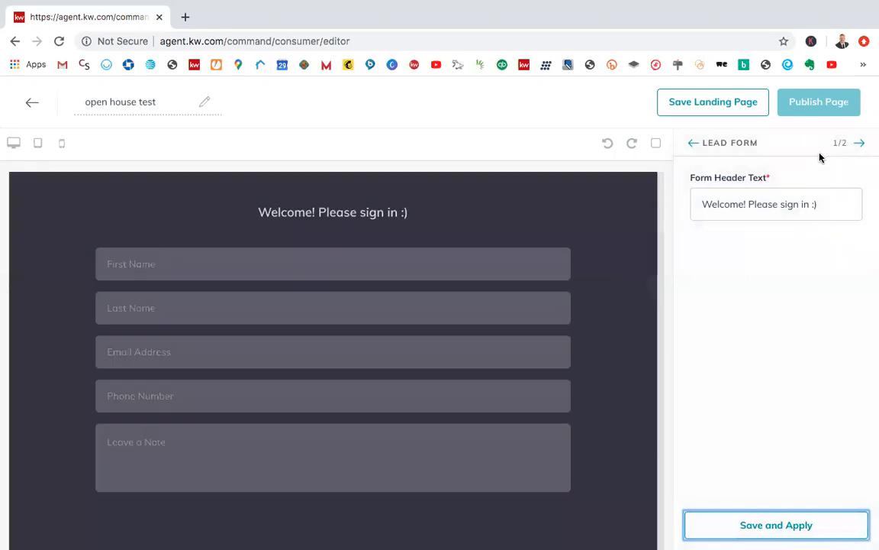
Step: For the Listing widget, search listings by the property's street address and select the matching Las Vegas home
{"action": "left_click", "coordinate": [858, 142]}
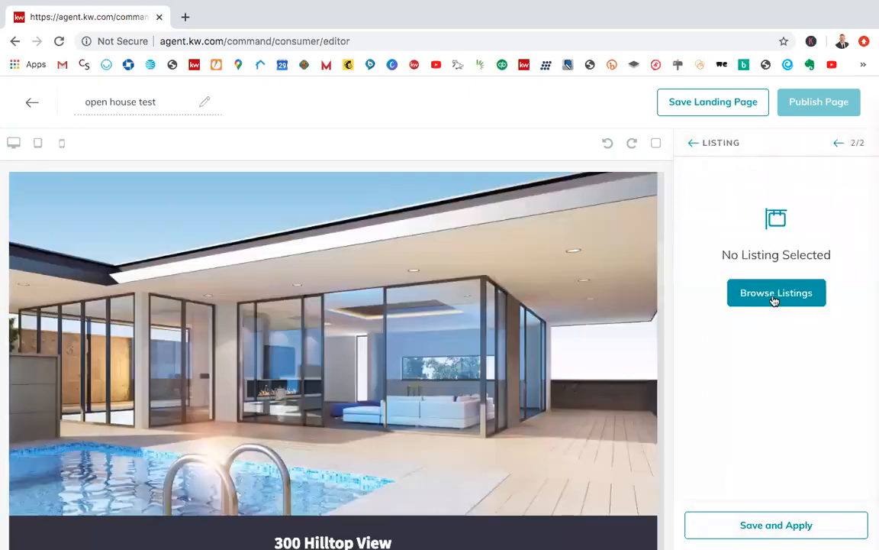
{"action": "left_click", "coordinate": [775, 296]}
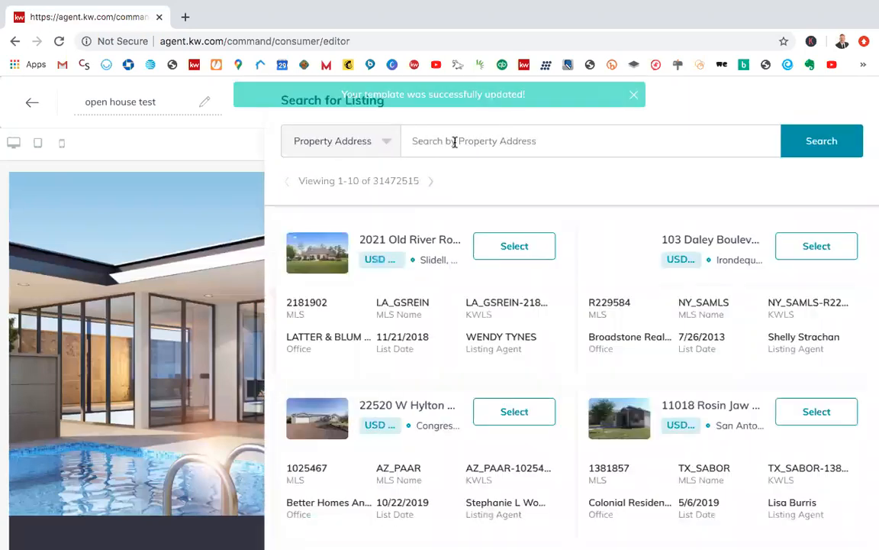
{"action": "left_click", "coordinate": [455, 142]}
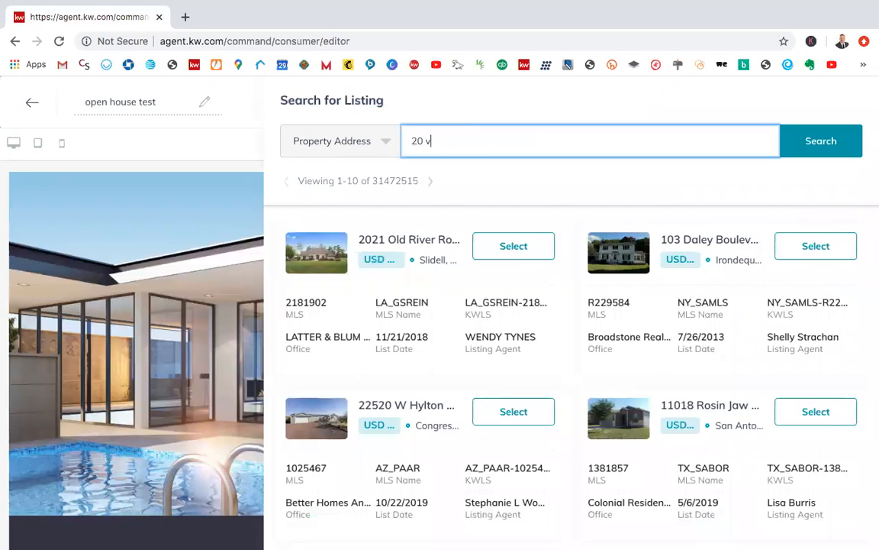
{"action": "left_click", "coordinate": [805, 146]}
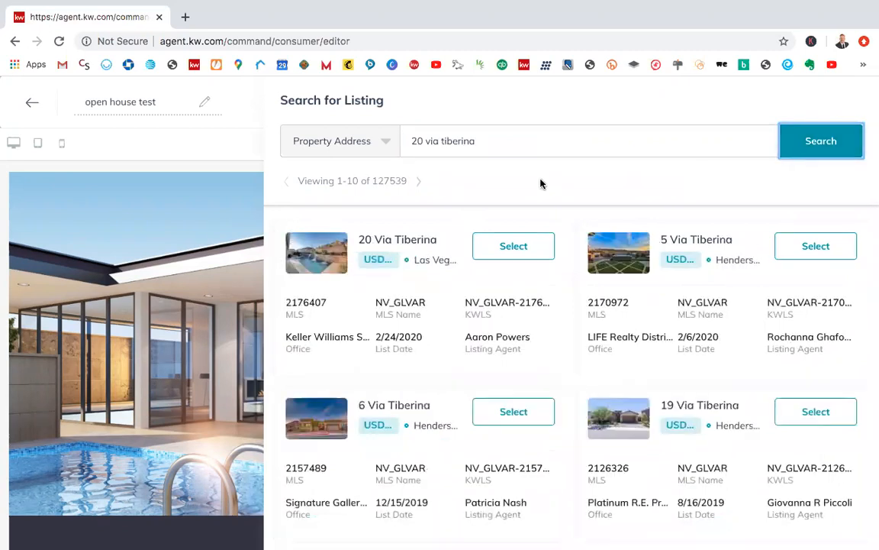
{"action": "left_click", "coordinate": [512, 247]}
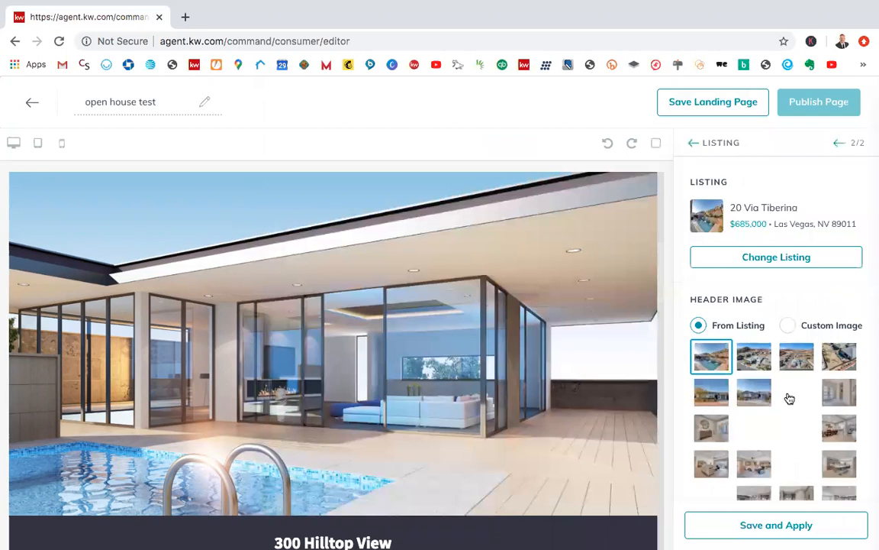
Step: Choose the second listing photo, the aerial neighbourhood view, as the Listing widget's header image and apply the settings
{"action": "scroll", "coordinate": [790, 398], "scroll_direction": "down", "scroll_amount": 1}
{"action": "left_click", "coordinate": [754, 305]}
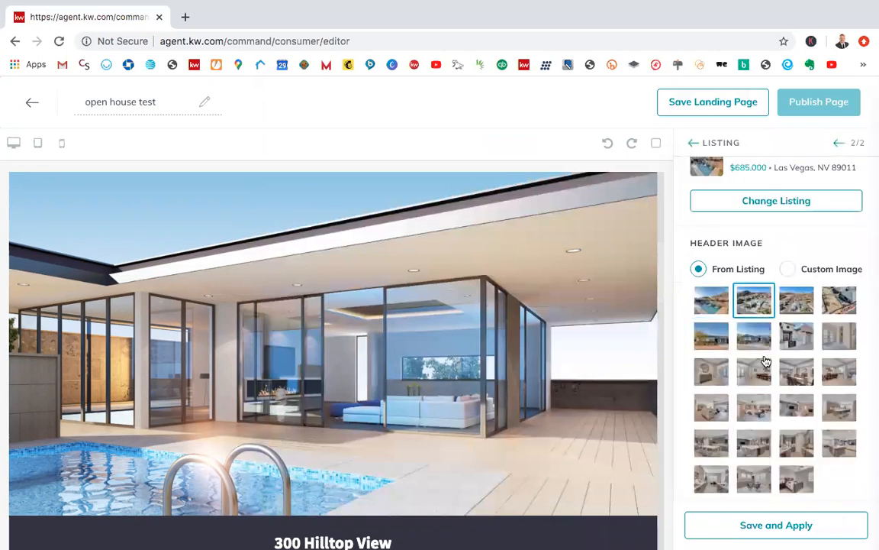
{"action": "scroll", "coordinate": [817, 490], "scroll_direction": "down", "scroll_amount": 1}
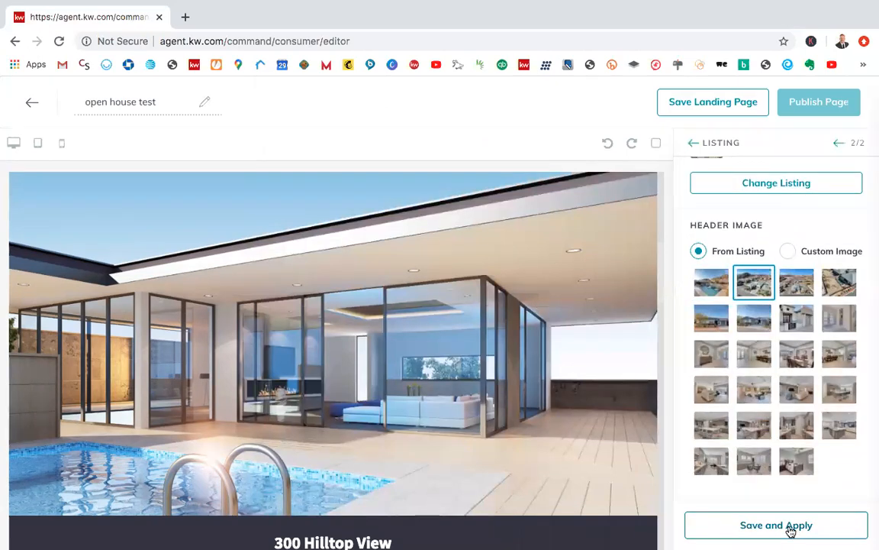
{"action": "left_click", "coordinate": [790, 530]}
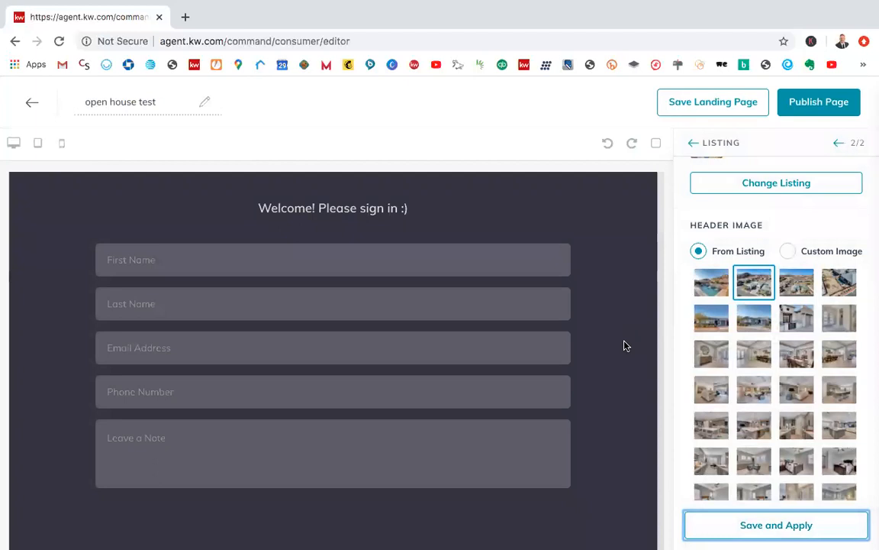
Step: Review the configured form and listing, then publish the open house test page and confirm making it visible to others
{"action": "scroll", "coordinate": [624, 346], "scroll_direction": "down", "scroll_amount": 2}
{"action": "scroll", "coordinate": [625, 346], "scroll_direction": "up", "scroll_amount": 2}
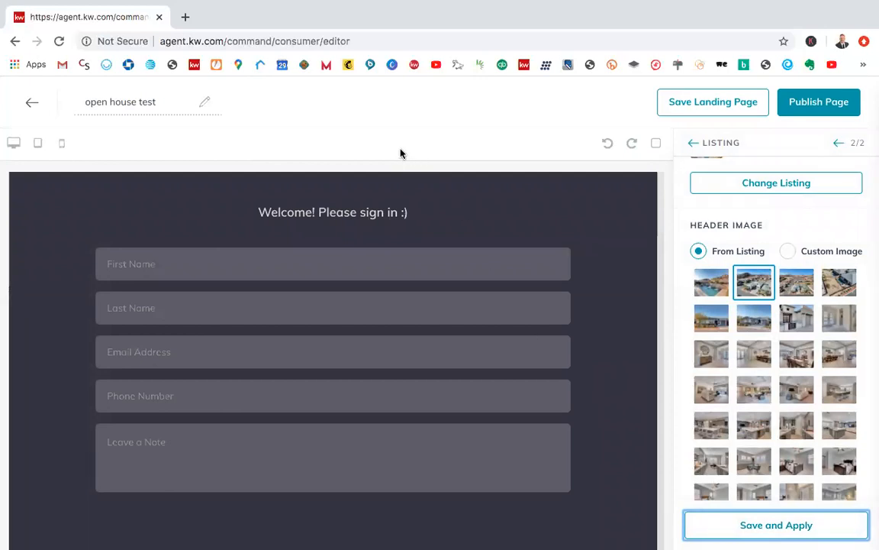
{"action": "scroll", "coordinate": [500, 215], "scroll_direction": "down", "scroll_amount": 1}
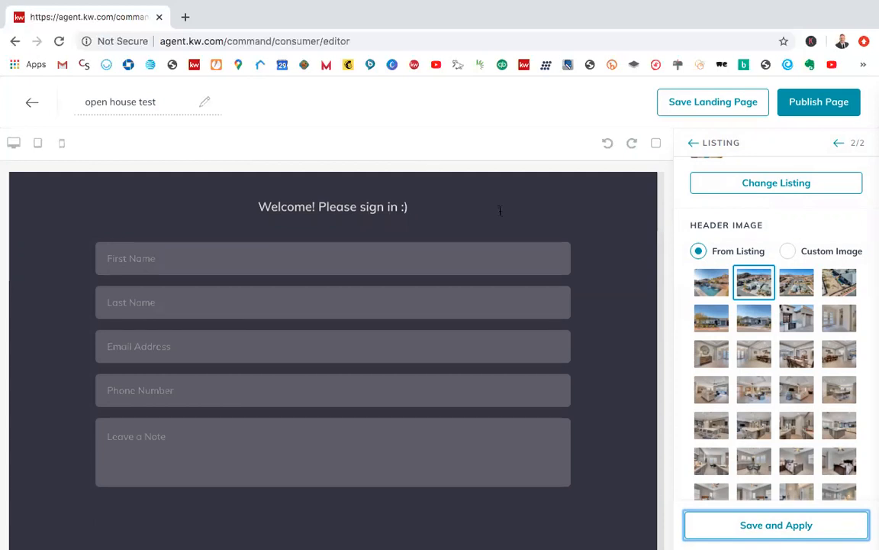
{"action": "scroll", "coordinate": [500, 210], "scroll_direction": "down", "scroll_amount": 3}
{"action": "scroll", "coordinate": [500, 214], "scroll_direction": "down", "scroll_amount": 3}
{"action": "scroll", "coordinate": [539, 277], "scroll_direction": "up", "scroll_amount": 1}
{"action": "scroll", "coordinate": [539, 277], "scroll_direction": "up", "scroll_amount": 5}
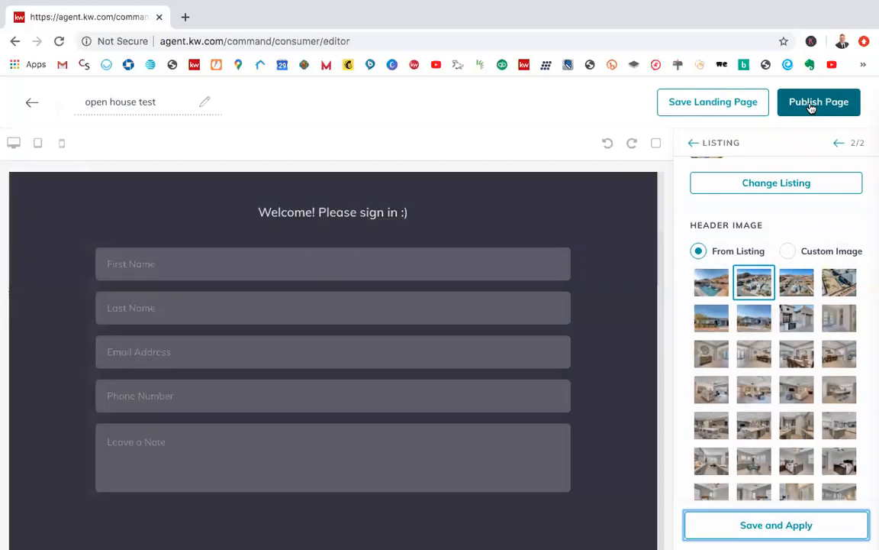
{"action": "left_click", "coordinate": [811, 109]}
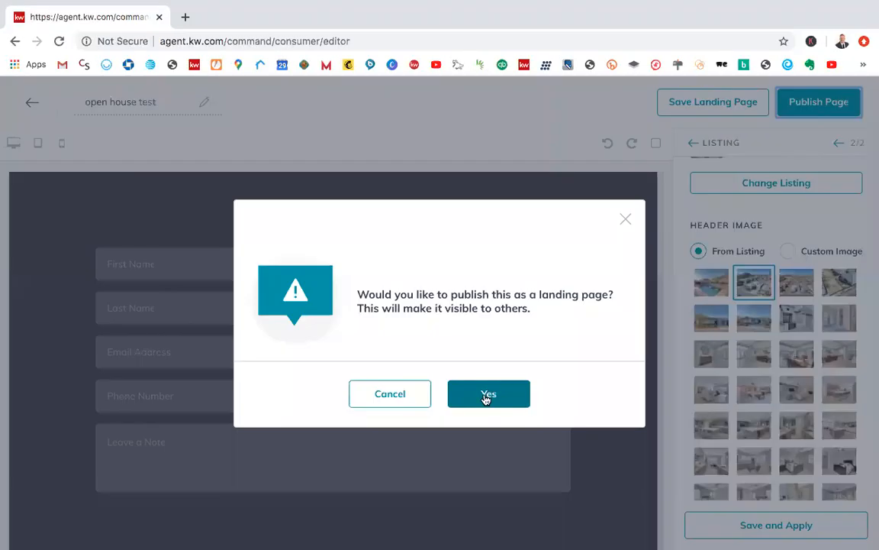
{"action": "left_click", "coordinate": [486, 396]}
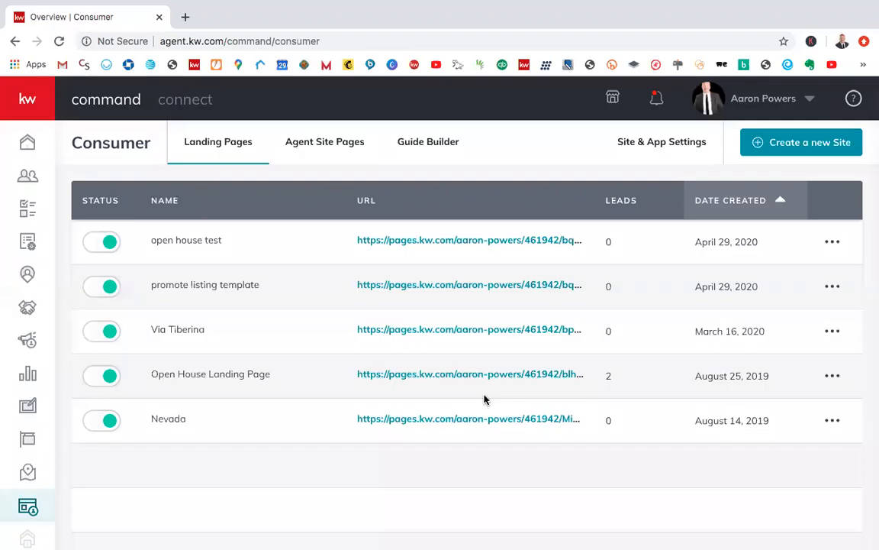
Step: Open the published open house test page and examine its sign-in form, listing details, photo gallery, features and map
{"action": "left_click", "coordinate": [414, 244]}
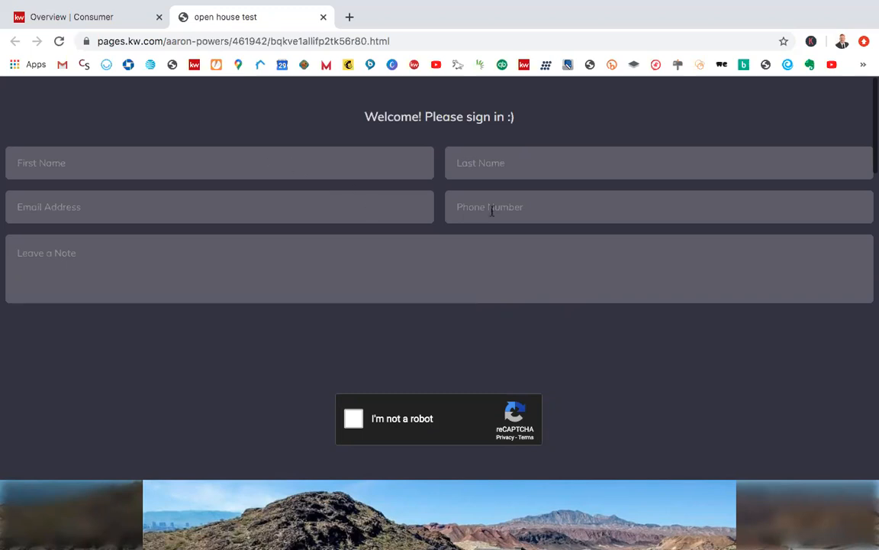
{"action": "left_click", "coordinate": [353, 255]}
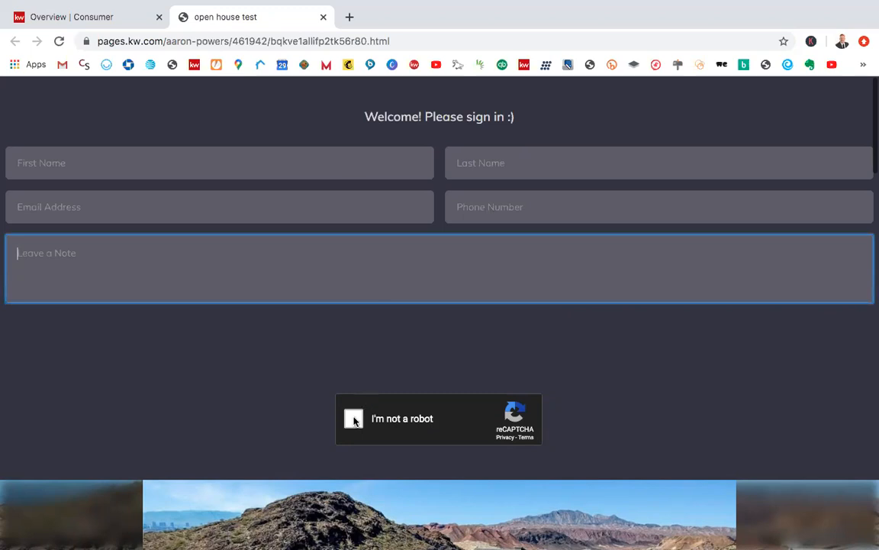
{"action": "left_click", "coordinate": [480, 366]}
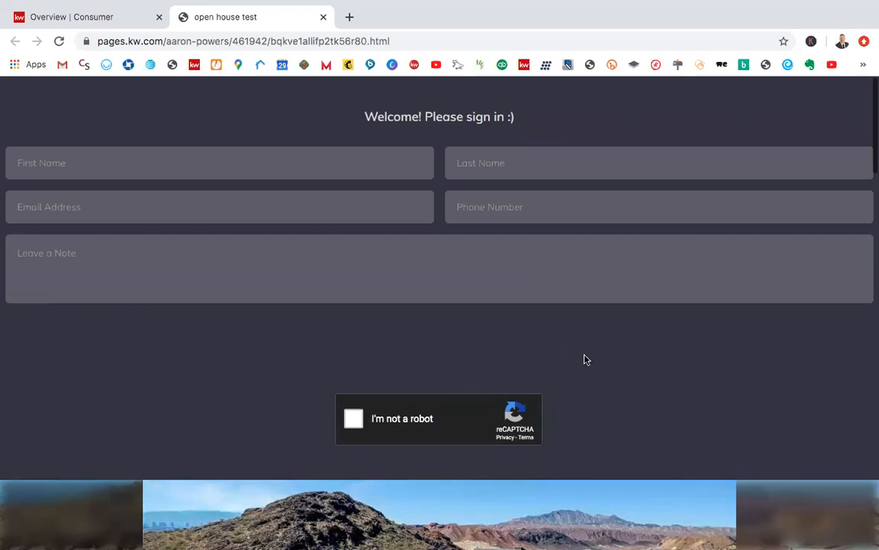
{"action": "scroll", "coordinate": [597, 369], "scroll_direction": "down", "scroll_amount": 1}
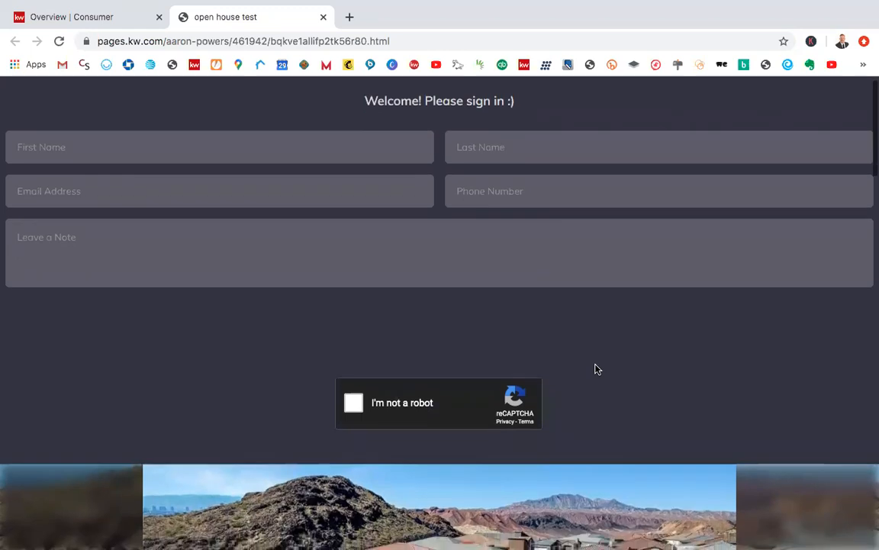
{"action": "scroll", "coordinate": [597, 369], "scroll_direction": "down", "scroll_amount": 5}
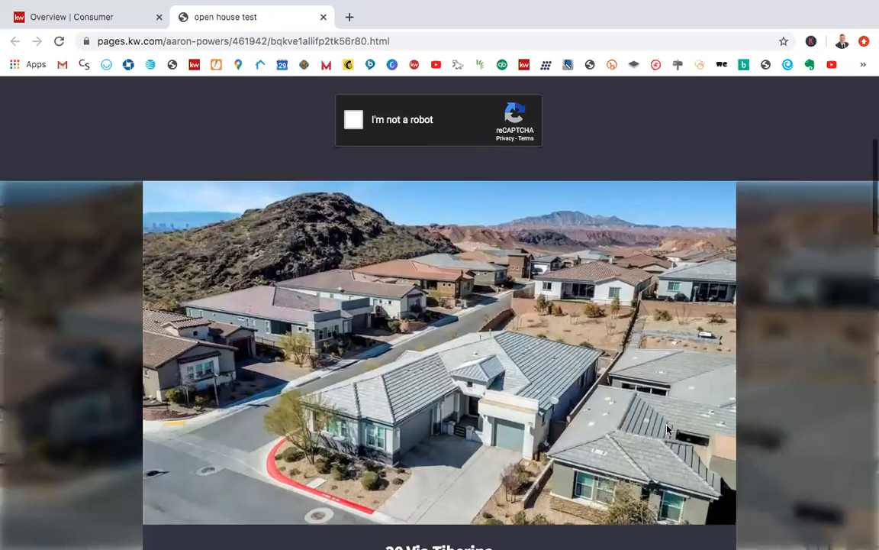
{"action": "scroll", "coordinate": [667, 429], "scroll_direction": "down", "scroll_amount": 2}
{"action": "scroll", "coordinate": [720, 493], "scroll_direction": "down", "scroll_amount": 2}
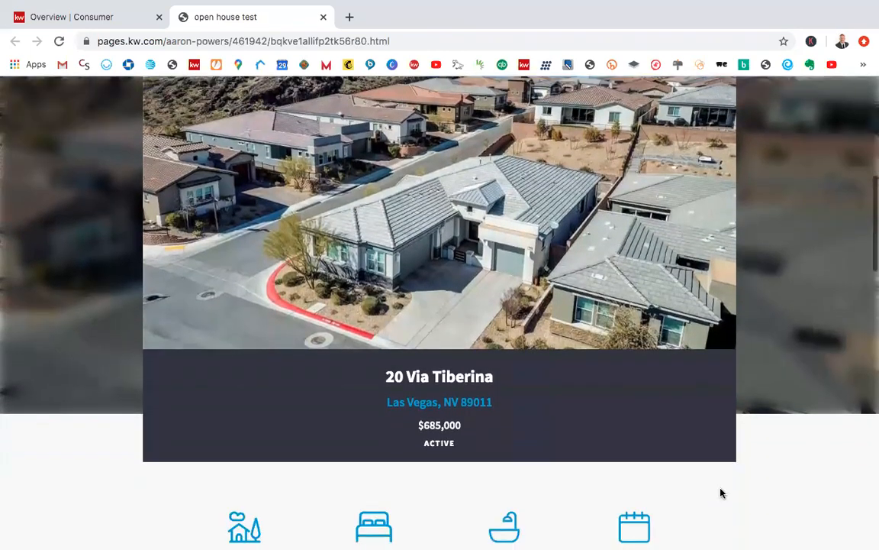
{"action": "scroll", "coordinate": [687, 451], "scroll_direction": "down", "scroll_amount": 2}
{"action": "scroll", "coordinate": [669, 412], "scroll_direction": "down", "scroll_amount": 2}
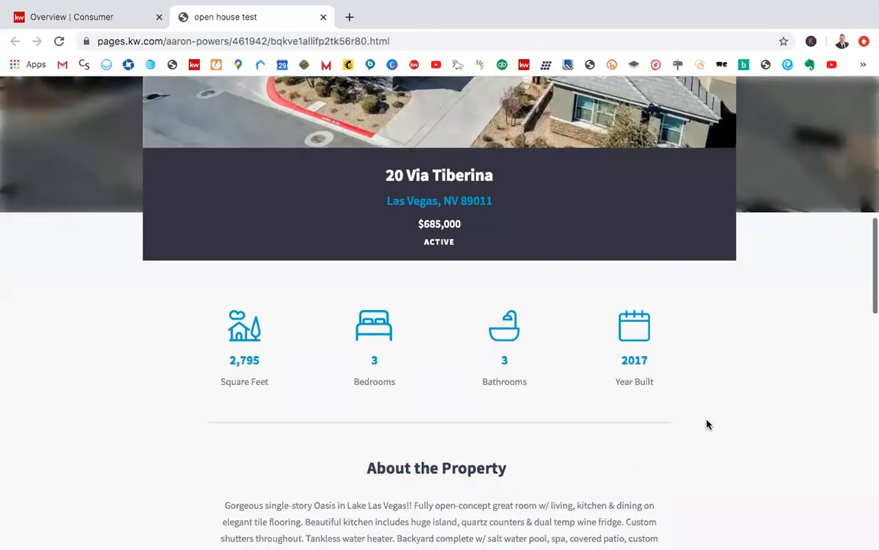
{"action": "scroll", "coordinate": [707, 424], "scroll_direction": "up", "scroll_amount": 3}
{"action": "scroll", "coordinate": [707, 425], "scroll_direction": "down", "scroll_amount": 5}
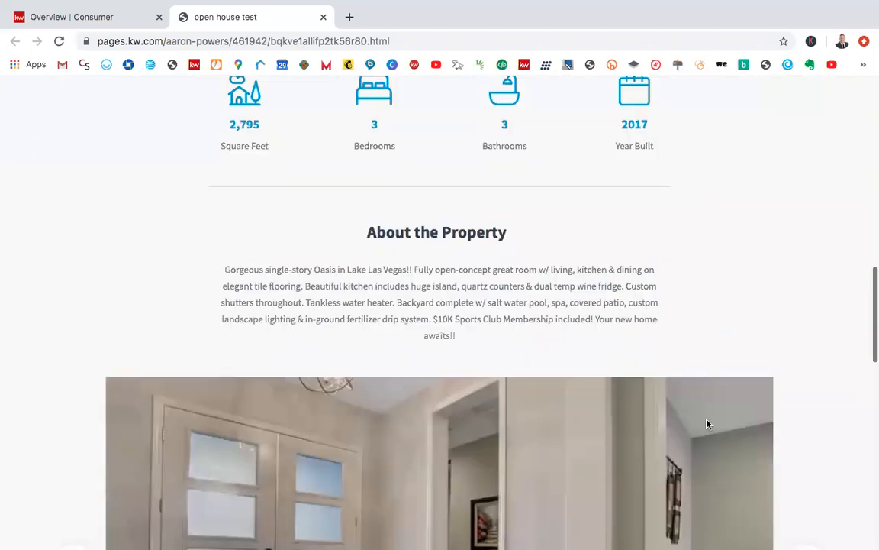
{"action": "scroll", "coordinate": [707, 424], "scroll_direction": "down", "scroll_amount": 4}
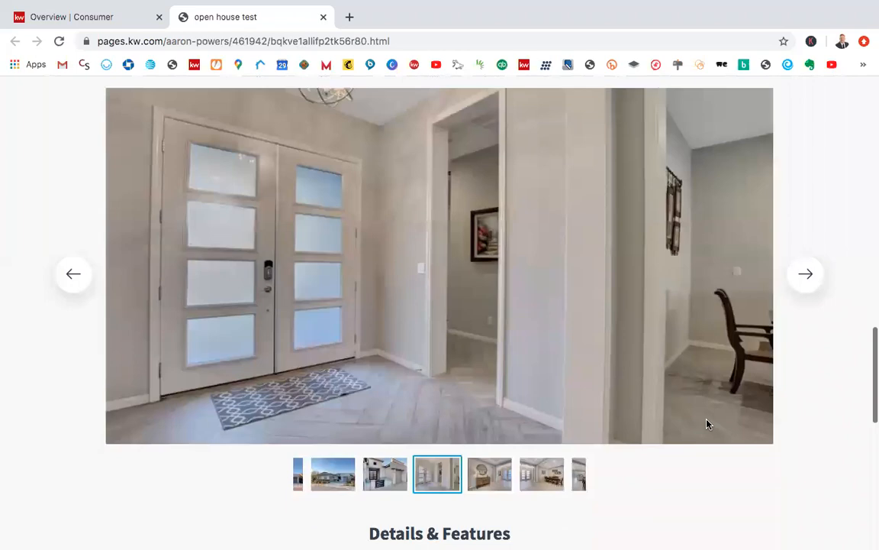
{"action": "scroll", "coordinate": [707, 425], "scroll_direction": "down", "scroll_amount": 6}
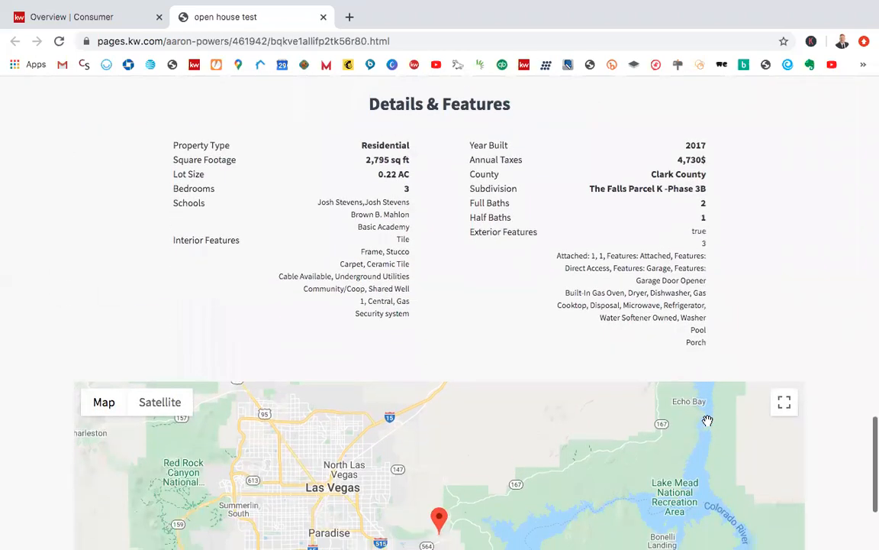
{"action": "scroll", "coordinate": [707, 420], "scroll_direction": "down", "scroll_amount": 3}
{"action": "scroll", "coordinate": [767, 304], "scroll_direction": "up", "scroll_amount": 6}
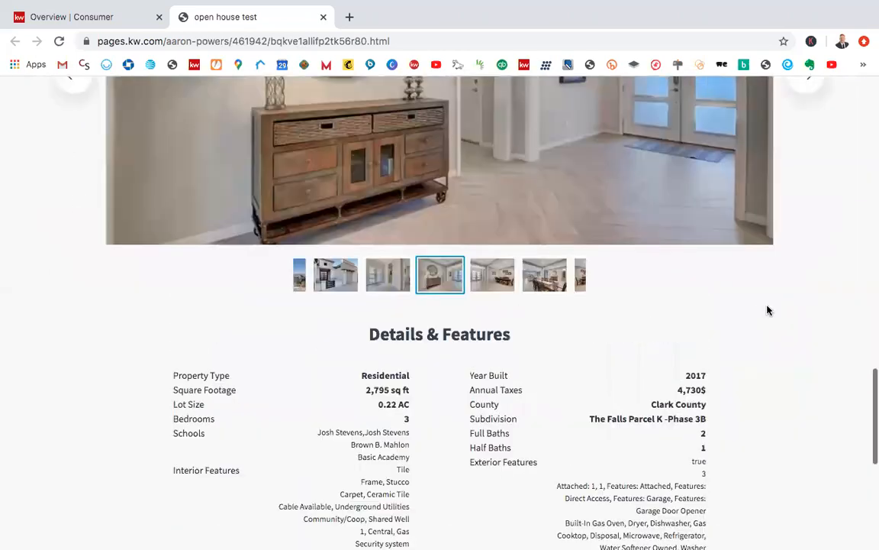
{"action": "scroll", "coordinate": [768, 309], "scroll_direction": "up", "scroll_amount": 15}
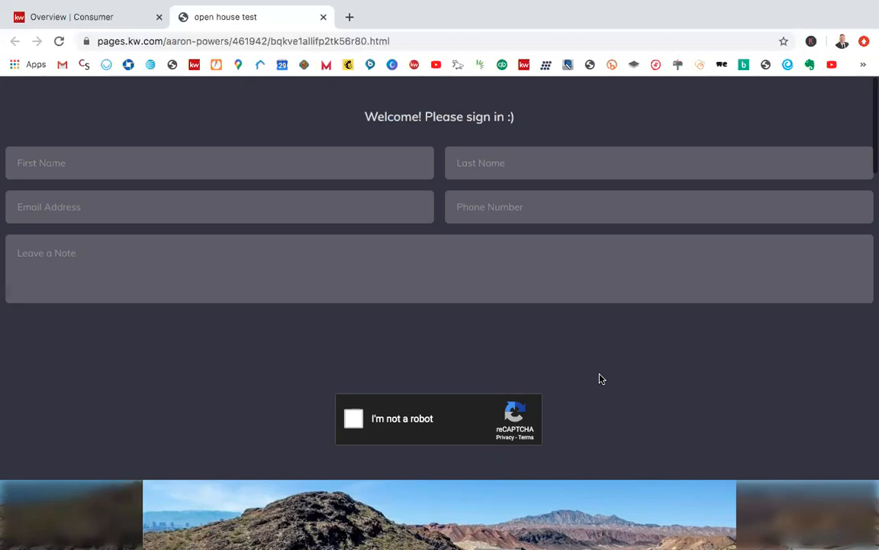
{"action": "scroll", "coordinate": [603, 415], "scroll_direction": "down", "scroll_amount": 1}
{"action": "scroll", "coordinate": [603, 415], "scroll_direction": "up", "scroll_amount": 1}
{"action": "scroll", "coordinate": [633, 408], "scroll_direction": "down", "scroll_amount": 1}
{"action": "scroll", "coordinate": [635, 409], "scroll_direction": "up", "scroll_amount": 1}
{"action": "scroll", "coordinate": [639, 424], "scroll_direction": "down", "scroll_amount": 2}
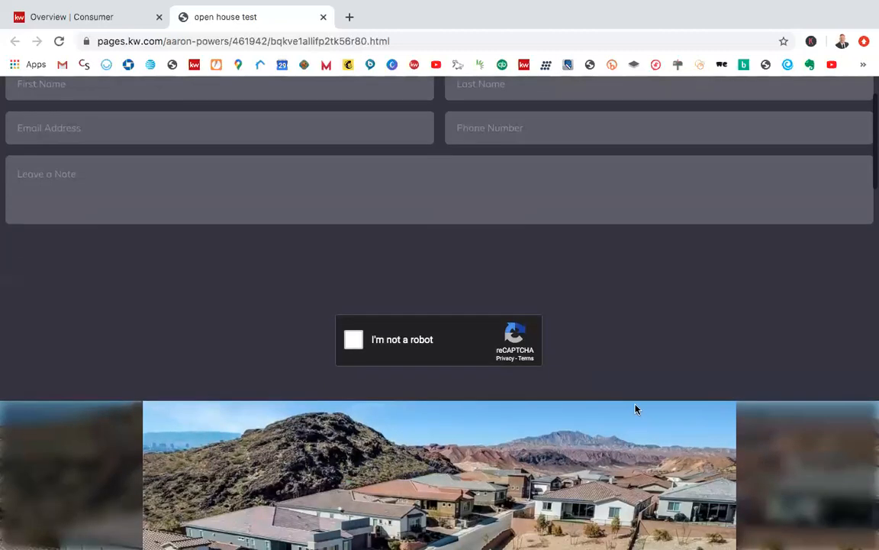
{"action": "scroll", "coordinate": [637, 403], "scroll_direction": "down", "scroll_amount": 5}
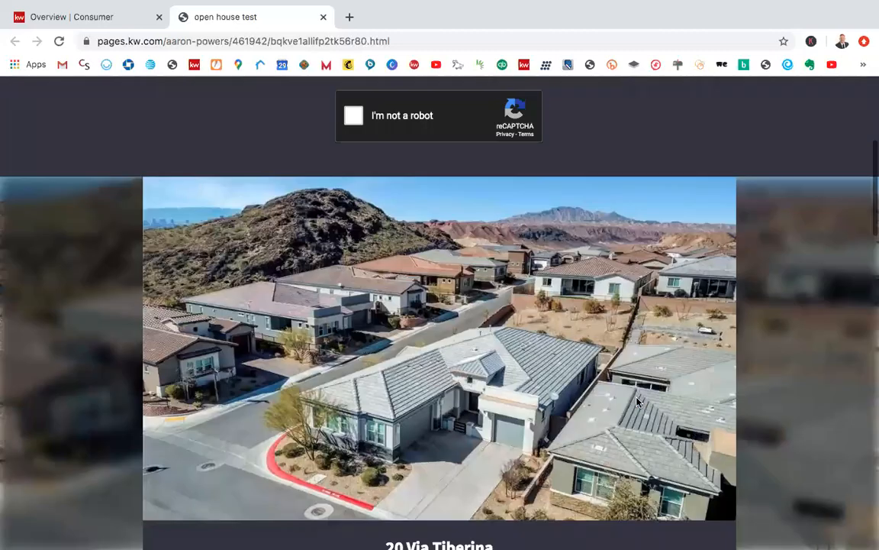
{"action": "scroll", "coordinate": [638, 402], "scroll_direction": "up", "scroll_amount": 6}
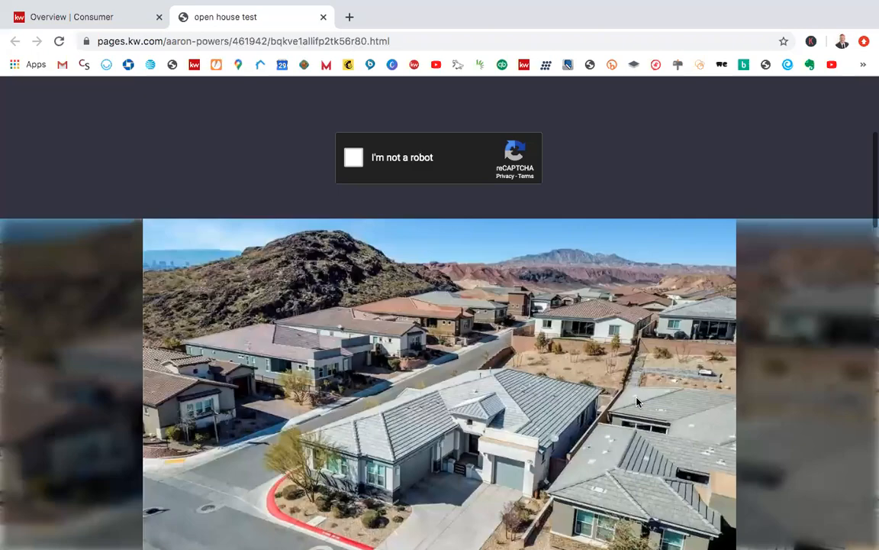
{"action": "scroll", "coordinate": [639, 403], "scroll_direction": "up", "scroll_amount": 1}
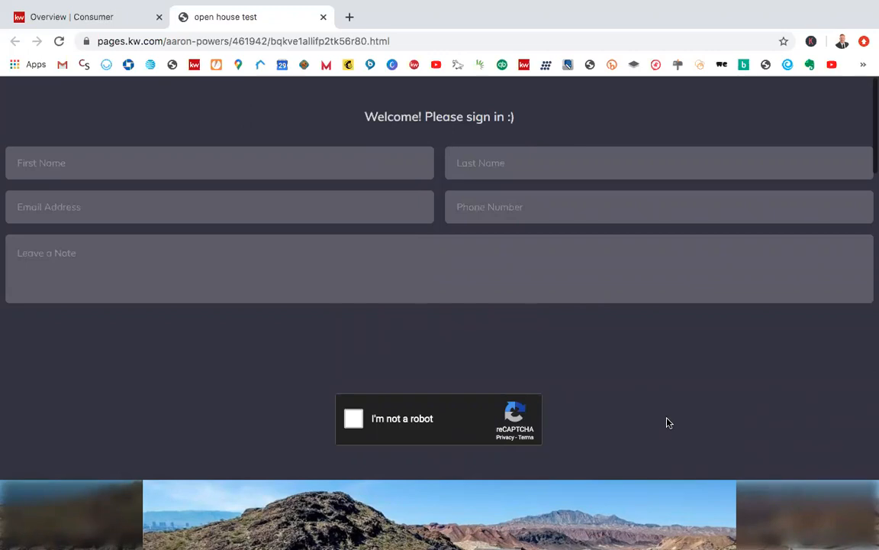
{"action": "scroll", "coordinate": [666, 422], "scroll_direction": "down", "scroll_amount": 1}
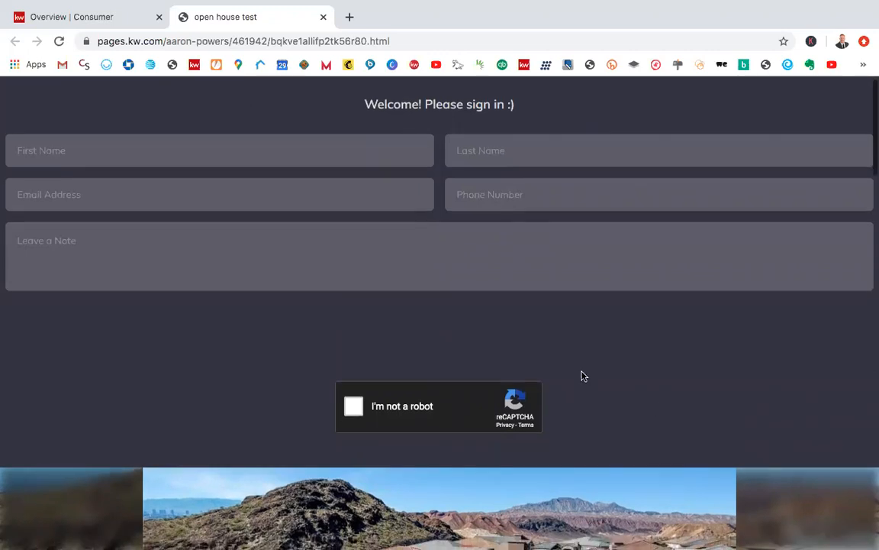
Step: Fill in the open house sign-in form with the visitor's first name, last name, e-mail address and phone number
{"action": "scroll", "coordinate": [582, 374], "scroll_direction": "up", "scroll_amount": 1}
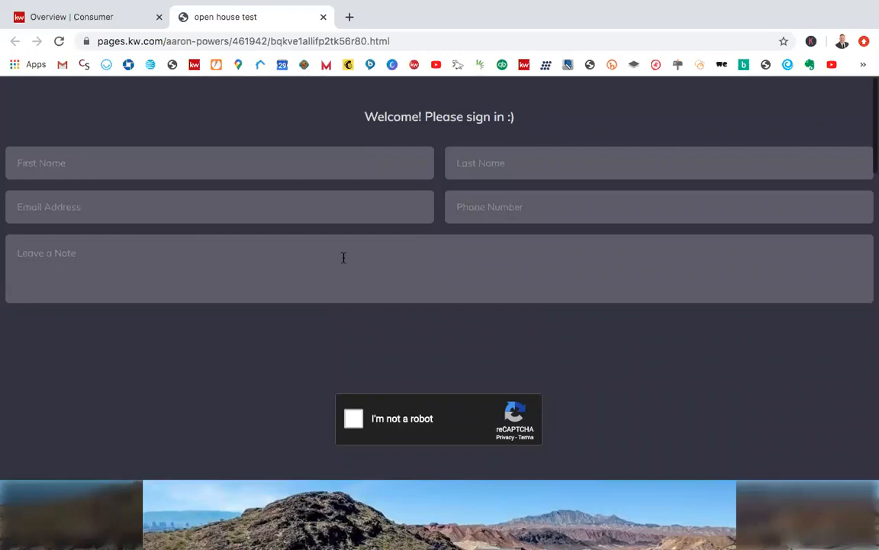
{"action": "left_click", "coordinate": [298, 159]}
{"action": "key", "text": "Tab"}
{"action": "key", "text": "Tab"}
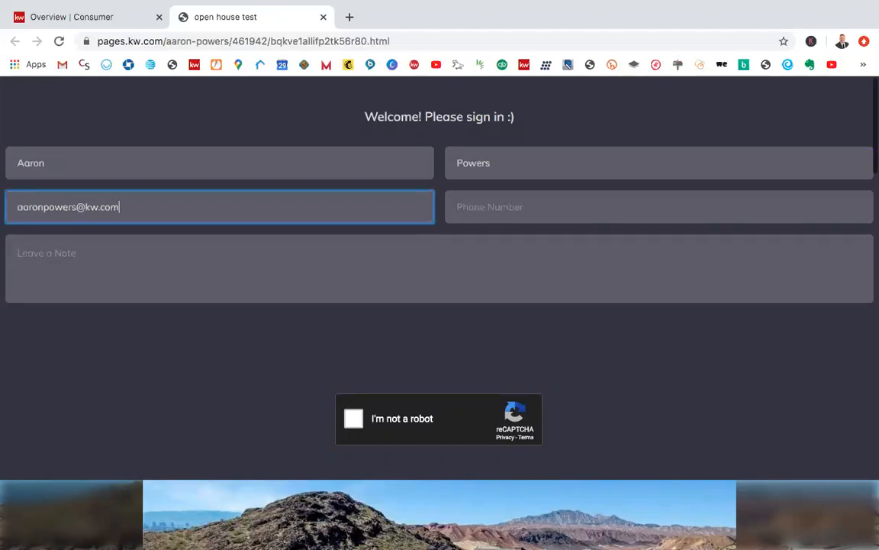
{"action": "key", "text": "Tab"}
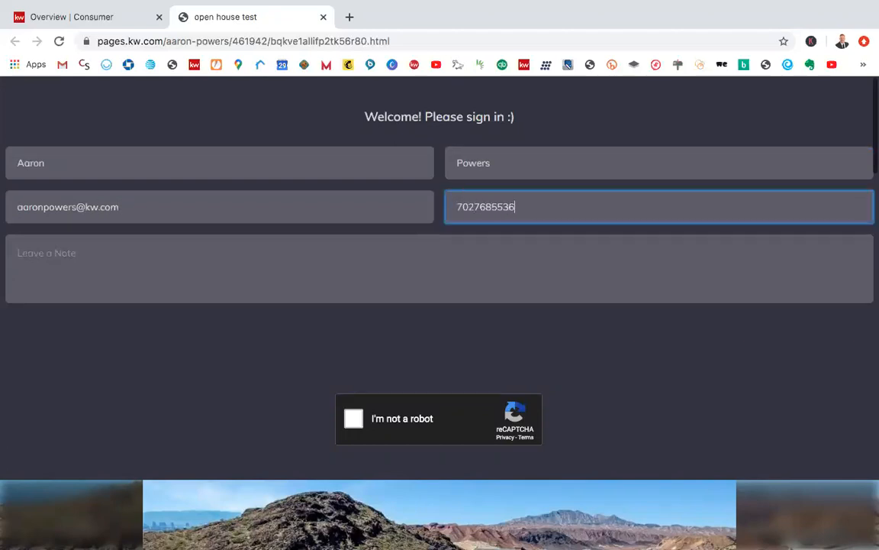
{"action": "key", "text": "Tab"}
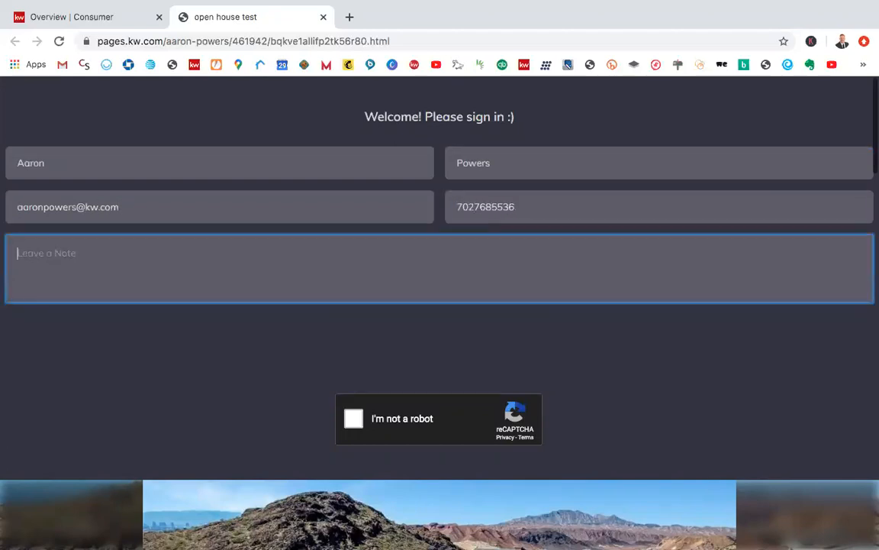
Step: Add the note "please send me more info", complete the "I'm not a robot" check and send the sign-in form
{"action": "type", "text": "please send me moe"}
{"action": "key", "text": "BackSpace"}
{"action": "key", "text": "BackSpace"}
{"action": "type", "text": "re info"}
{"action": "left_click", "coordinate": [303, 343]}
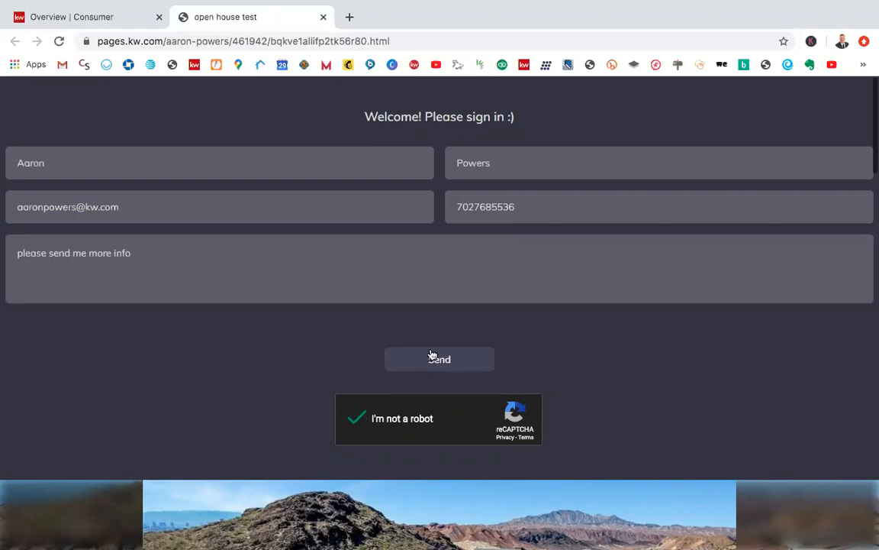
{"action": "left_click", "coordinate": [428, 363]}
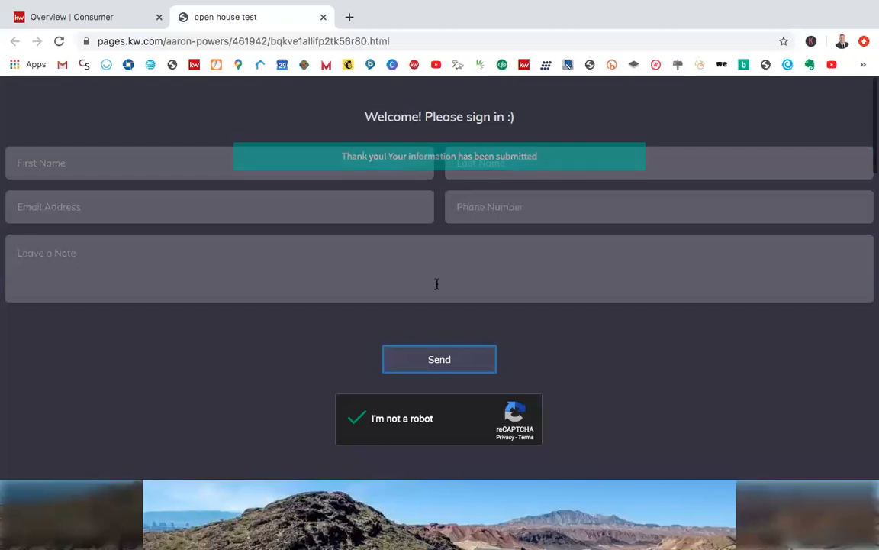
{"action": "left_click", "coordinate": [242, 163]}
{"action": "type", "text": "asd"}
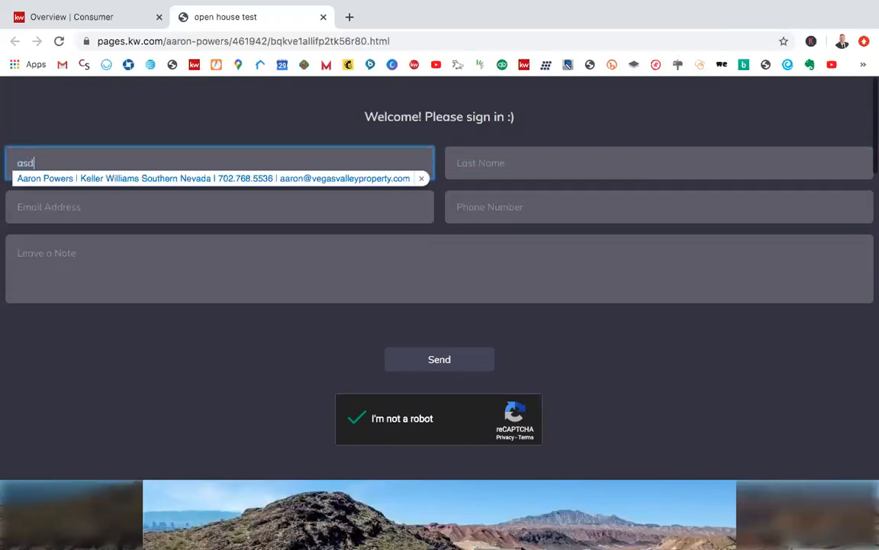
{"action": "key", "text": "BackSpace"}
{"action": "key", "text": "BackSpace"}
{"action": "key", "text": "BackSpace"}
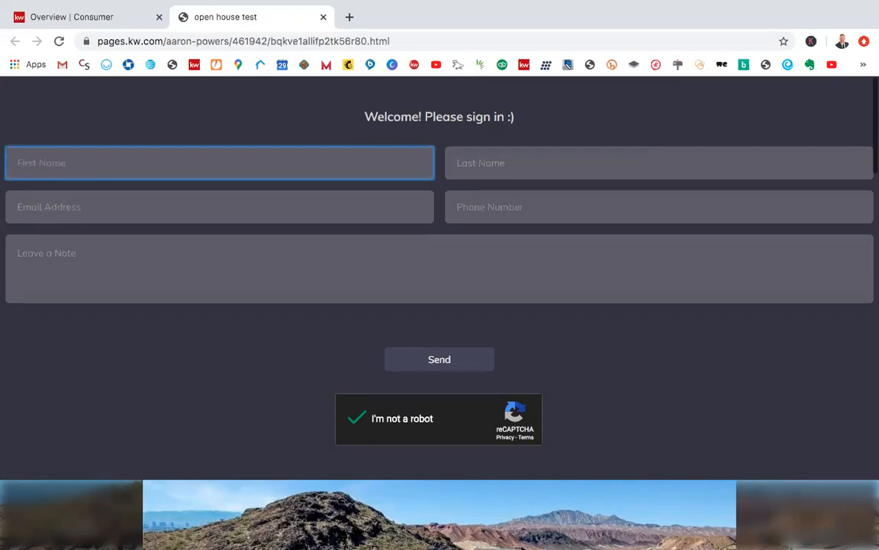
{"action": "left_click", "coordinate": [309, 340]}
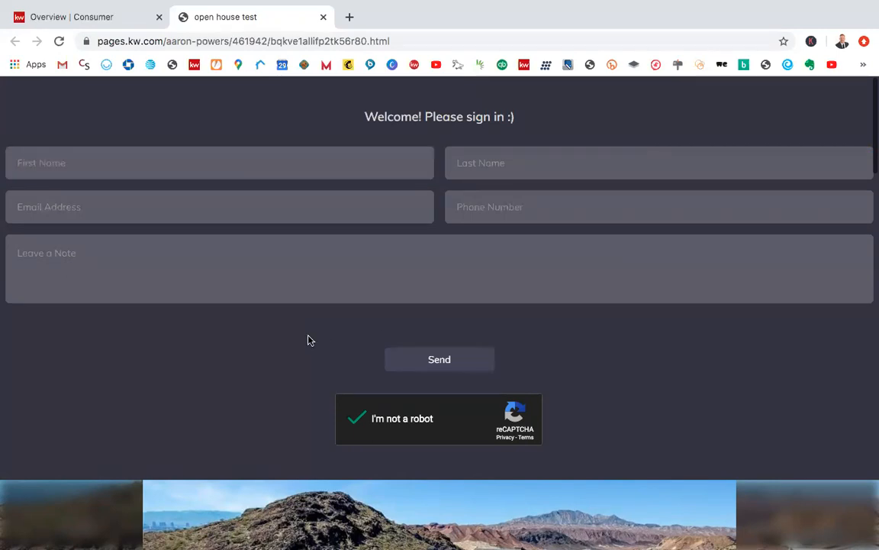
{"action": "left_click", "coordinate": [569, 287]}
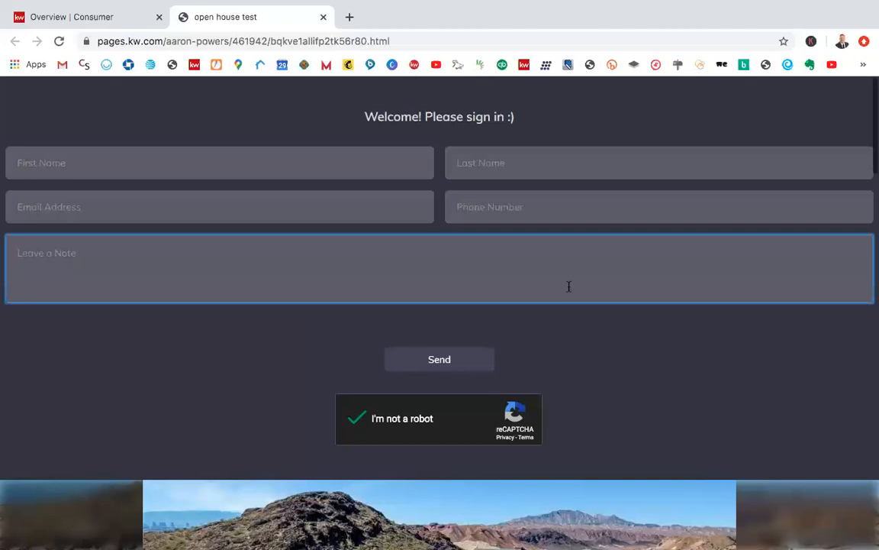
{"action": "left_click", "coordinate": [586, 362]}
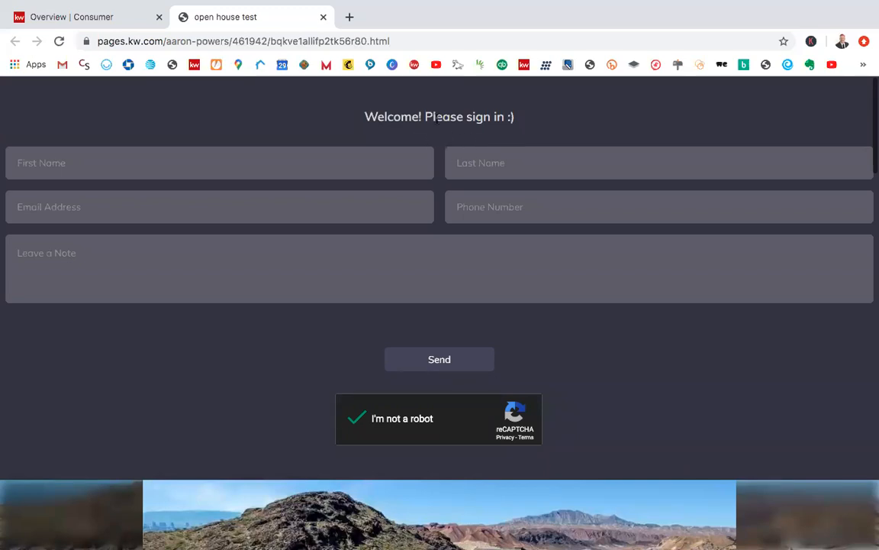
{"action": "scroll", "coordinate": [558, 233], "scroll_direction": "down", "scroll_amount": 1}
{"action": "scroll", "coordinate": [558, 234], "scroll_direction": "up", "scroll_amount": 1}
{"action": "left_click", "coordinate": [558, 233]}
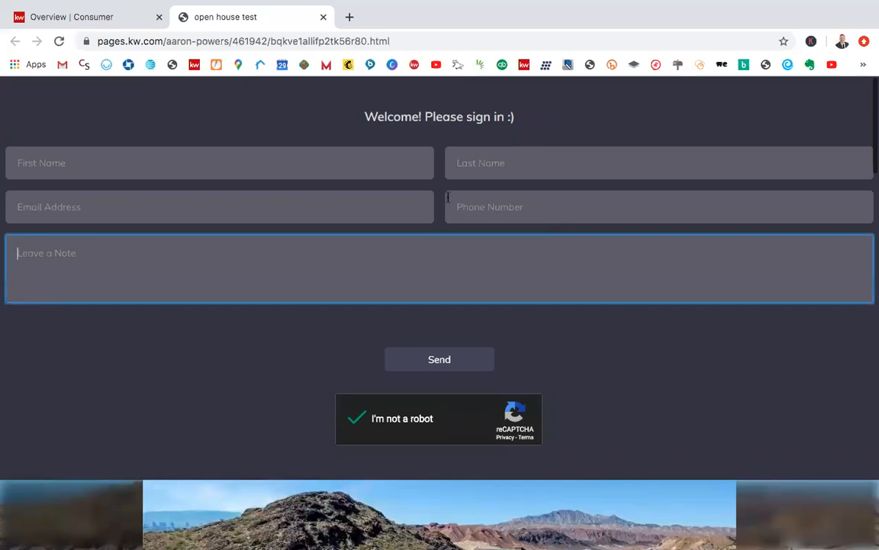
Step: Close the published open house page and view the page type options for a new site, dismissing them without creating a page
{"action": "left_click", "coordinate": [323, 17]}
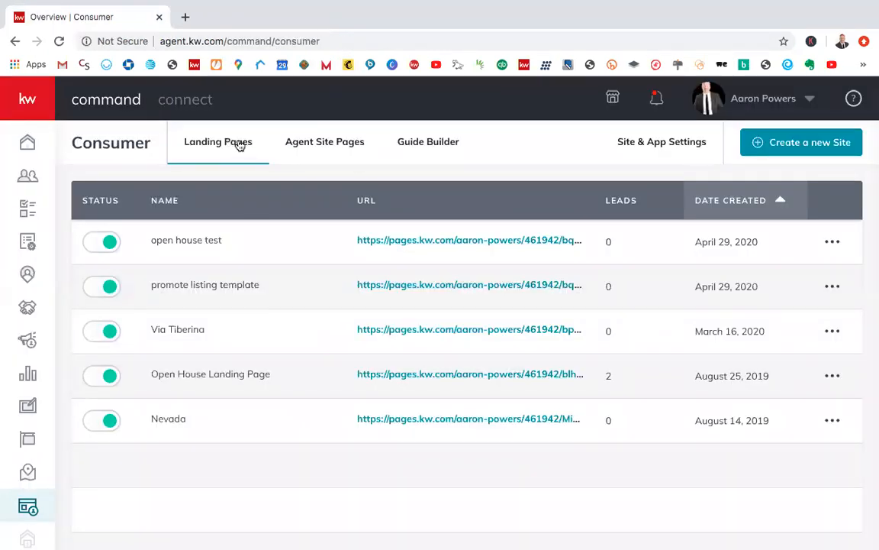
{"action": "left_click", "coordinate": [799, 145]}
{"action": "left_click", "coordinate": [488, 260]}
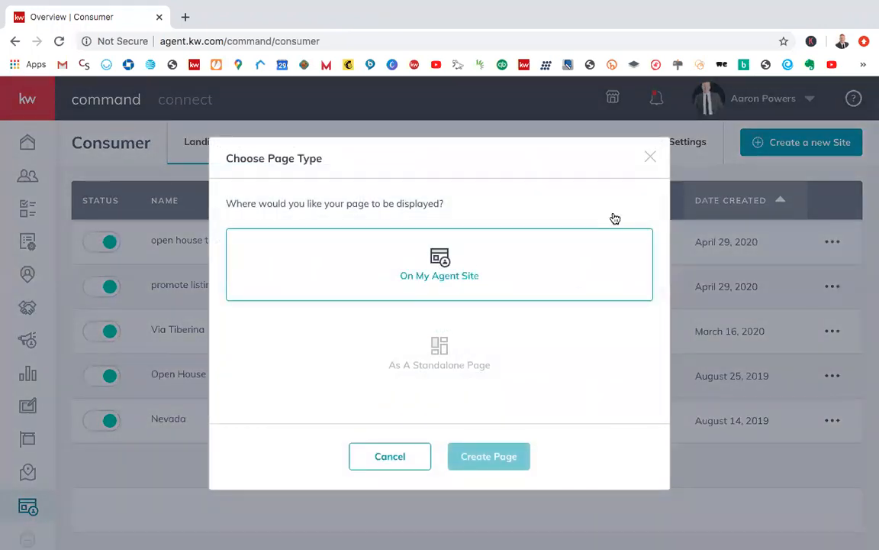
{"action": "left_click", "coordinate": [651, 158]}
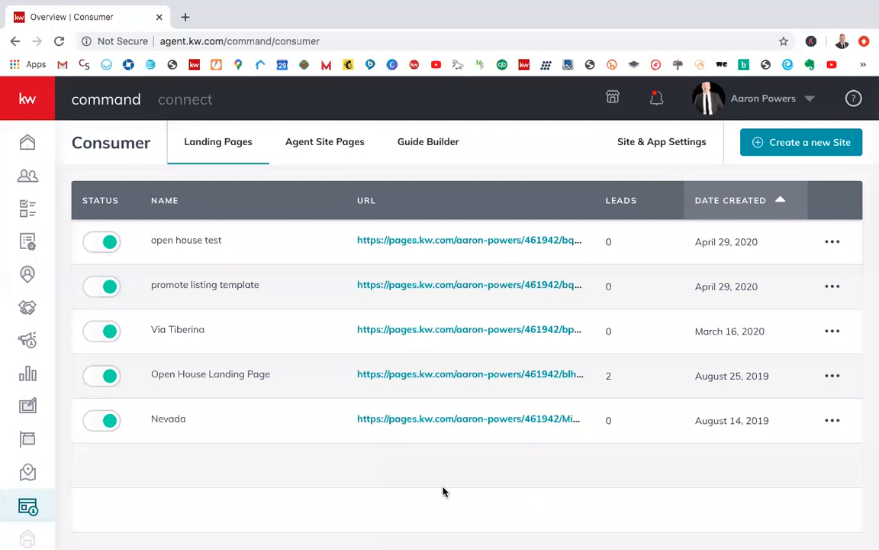